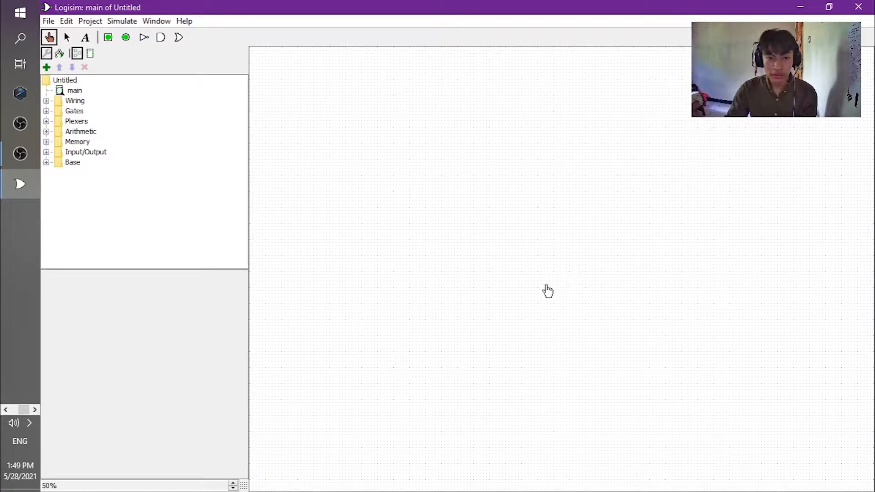
# - Open the Combinational Analysis window for the project
pyautogui.click(108, 38)
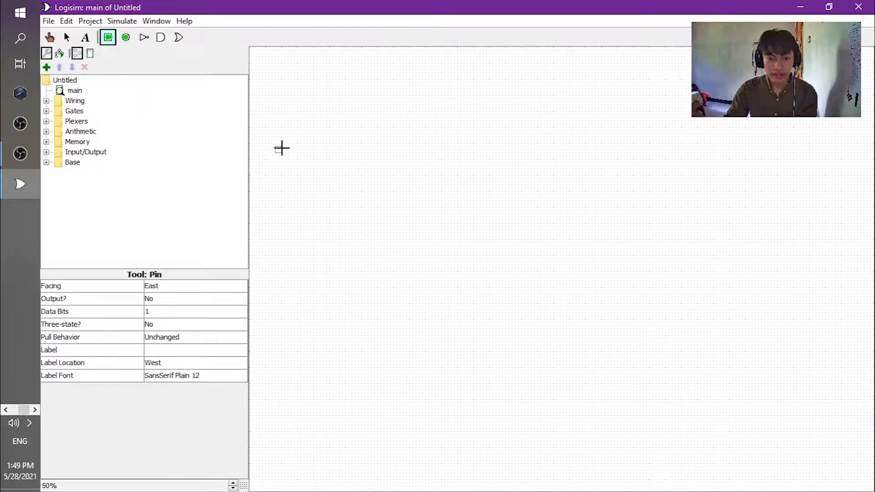
pyautogui.moveTo(249, 143); pyautogui.dragTo(245, 142)
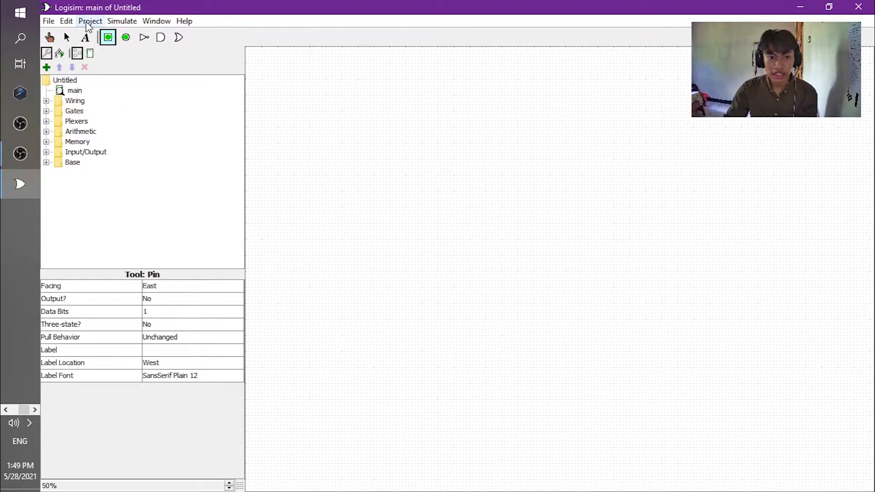
pyautogui.click(89, 21)
pyautogui.click(163, 225)
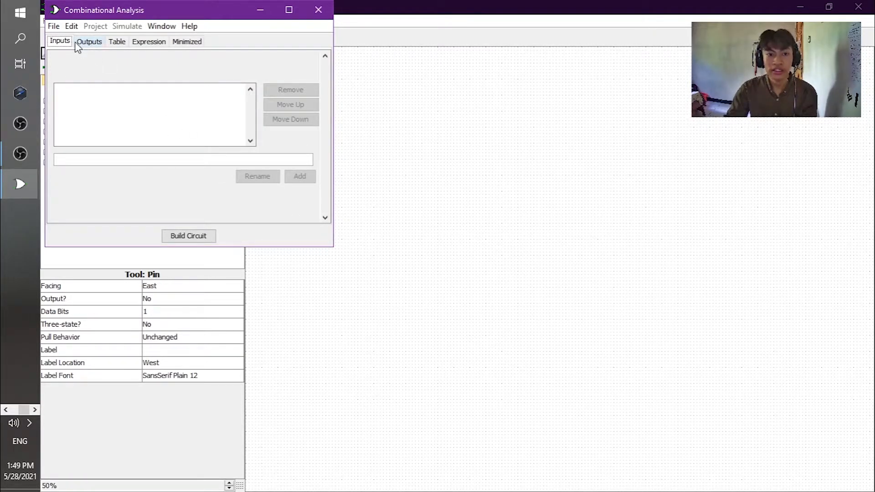
pyautogui.click(172, 158)
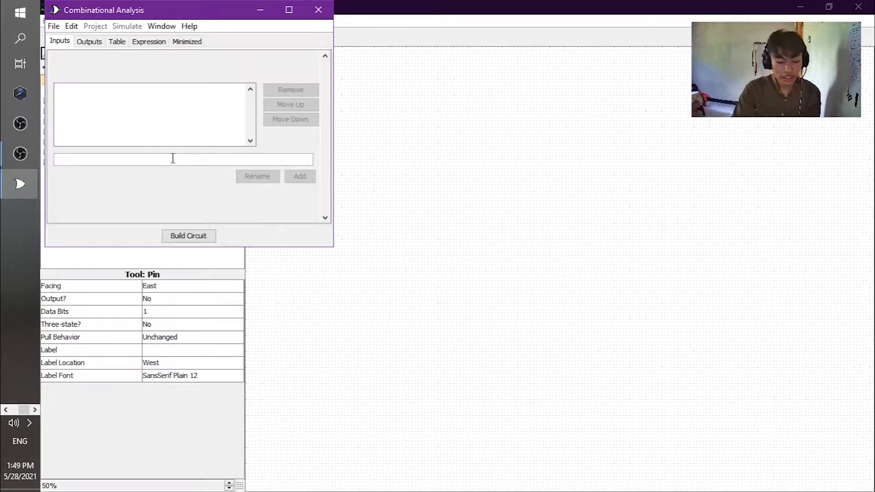
pyautogui.write('S1')
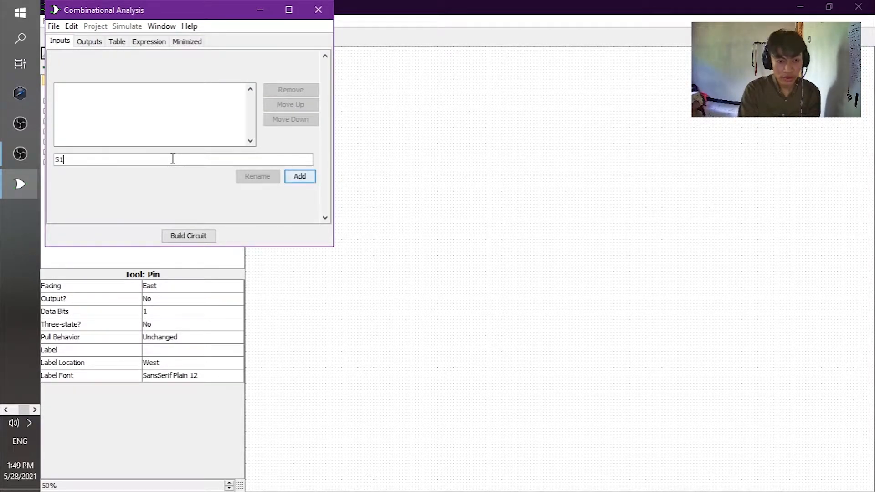
pyautogui.write('4')
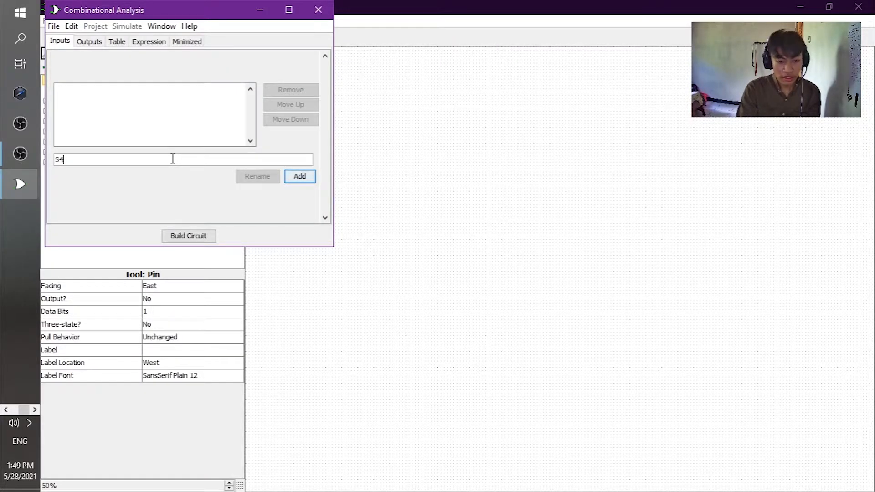
pyautogui.press('Return')
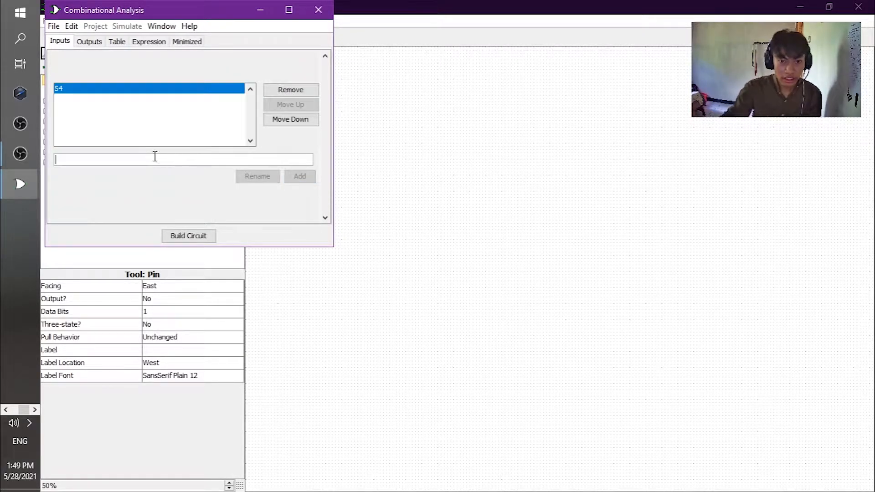
pyautogui.click(284, 90)
# - Add the input variables S3, S2, S1 and S0 to the analysis, in that order
pyautogui.write('S3')
pyautogui.press('Return')
pyautogui.write('S2')
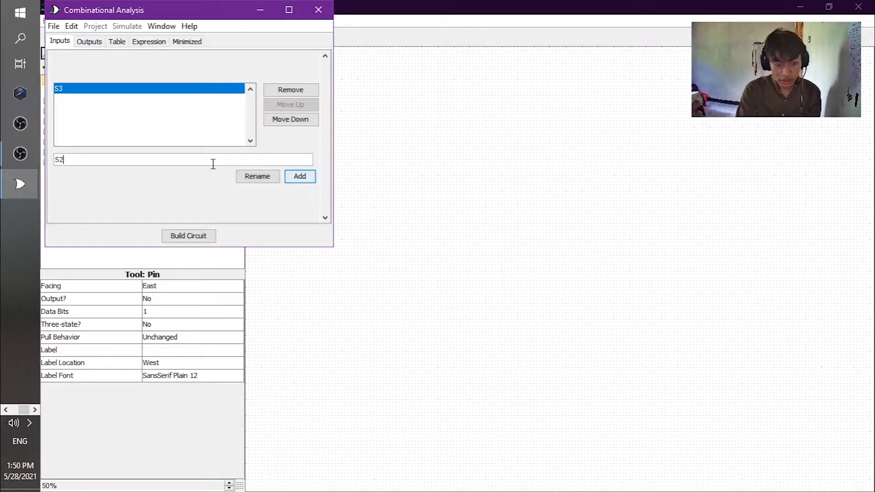
pyautogui.press('Return')
pyautogui.write('S1')
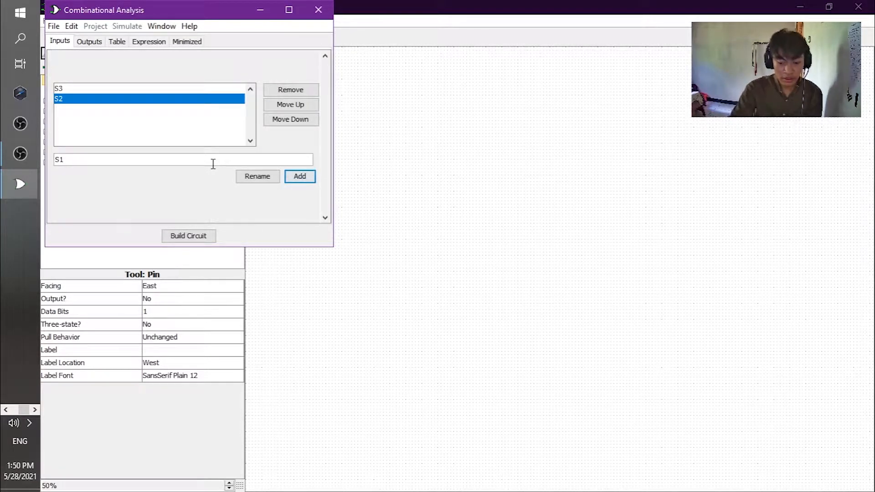
pyautogui.press('Return')
pyautogui.write('S0')
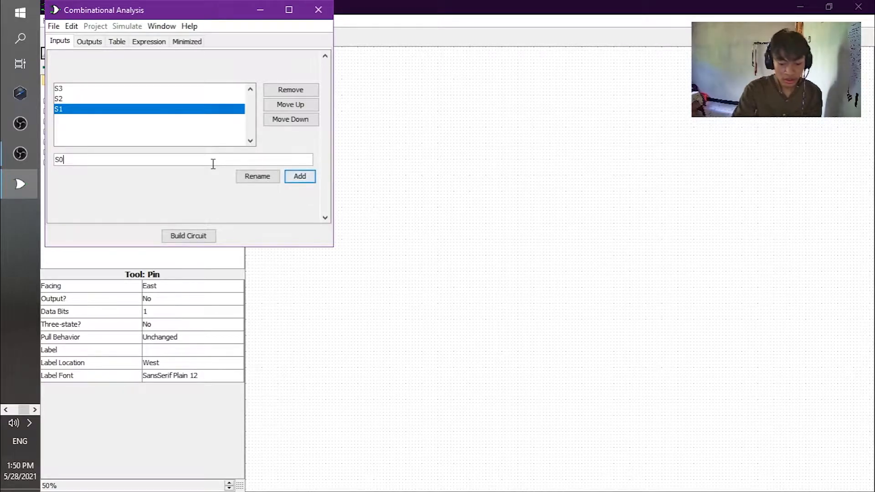
pyautogui.press('Return')
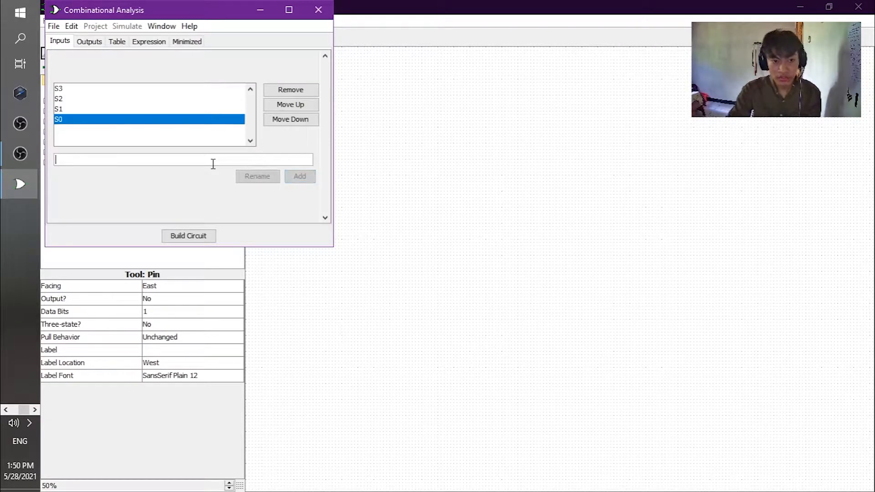
# - Add the output variables a, b, c, d, e, f and g to the analysis, in that order
pyautogui.click(90, 42)
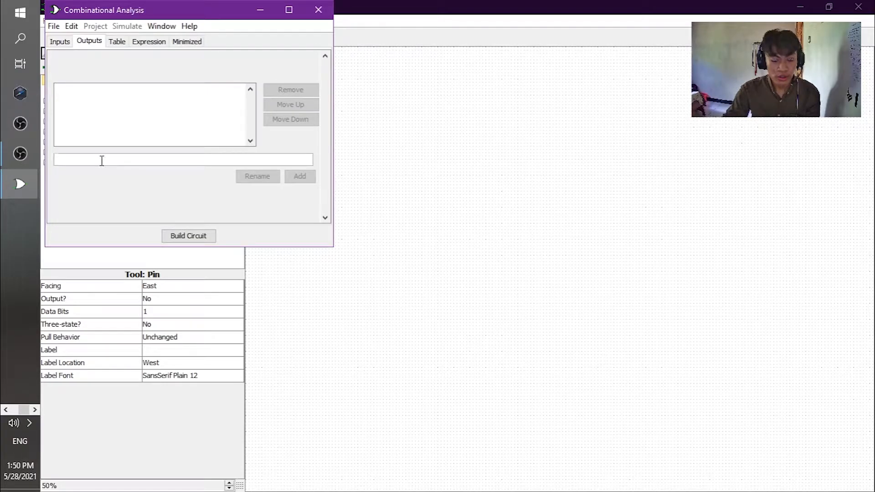
pyautogui.write('a')
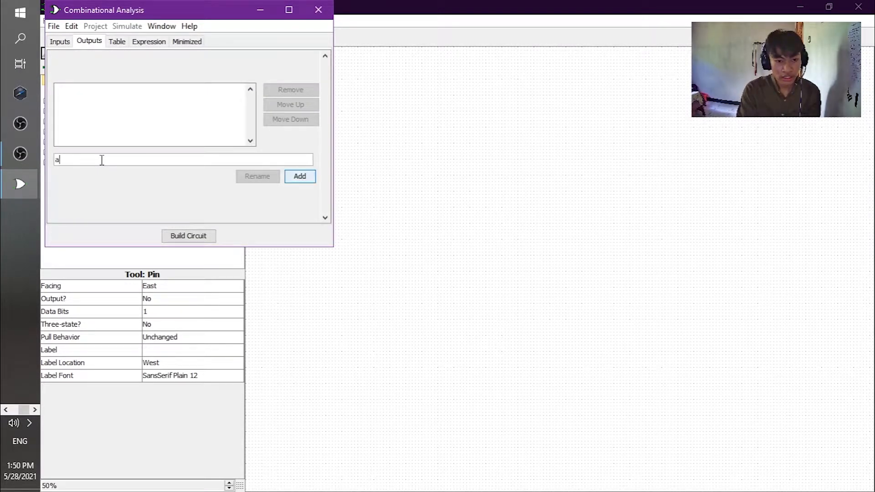
pyautogui.press('Return')
pyautogui.write('b')
pyautogui.press('Return')
pyautogui.write('c')
pyautogui.press('Return')
pyautogui.write('d')
pyautogui.press('Return')
pyautogui.write('e')
pyautogui.press('BackSpace')
pyautogui.write('e')
pyautogui.press('Return')
pyautogui.write('f')
pyautogui.press('Return')
pyautogui.write('g')
pyautogui.press('Return')
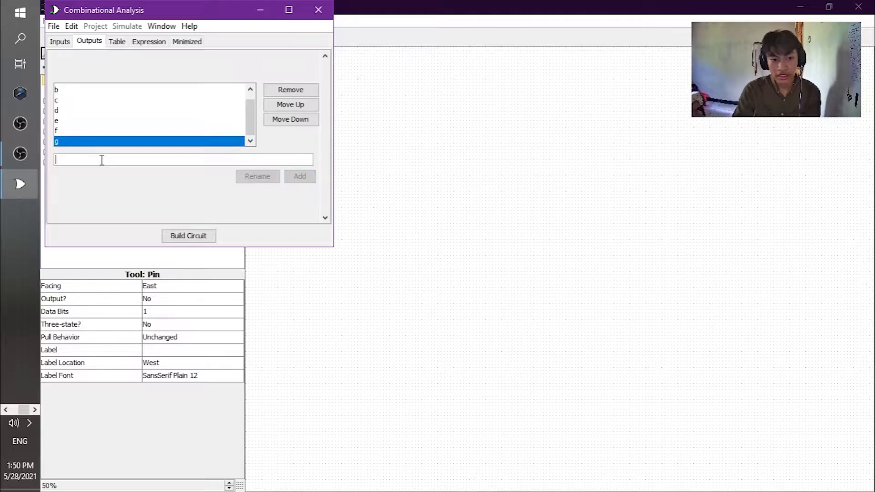
# - Display the truth table and enlarge the Combinational Analysis window to fit all its rows
pyautogui.click(113, 41)
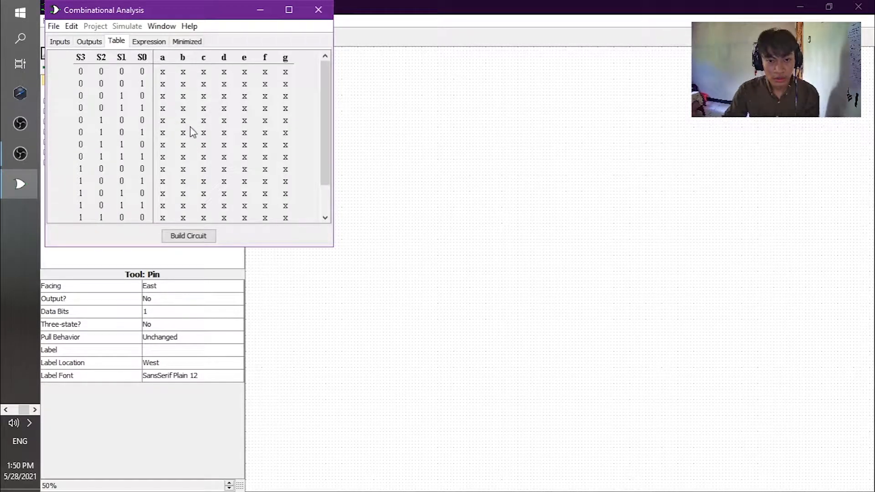
pyautogui.moveTo(290, 249); pyautogui.dragTo(301, 384)
pyautogui.moveTo(338, 269); pyautogui.dragTo(439, 295)
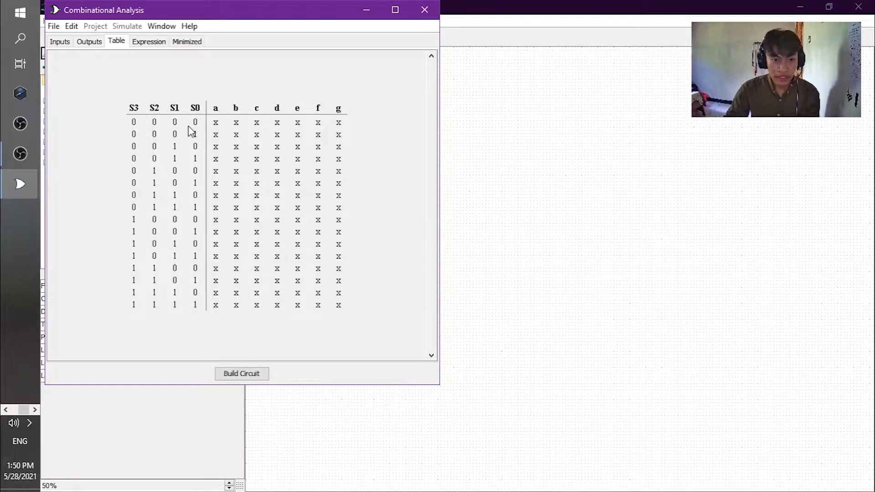
# - Set outputs a to g in truth table row 0000 to 1, 1, 1, 0, 1, 1, 1
pyautogui.click(217, 127)
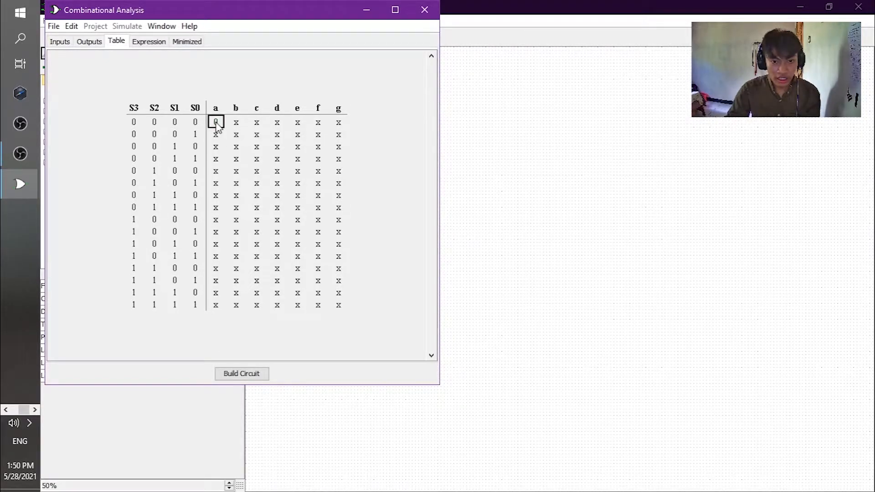
pyautogui.click(217, 127)
pyautogui.click(236, 129)
pyautogui.click(237, 129)
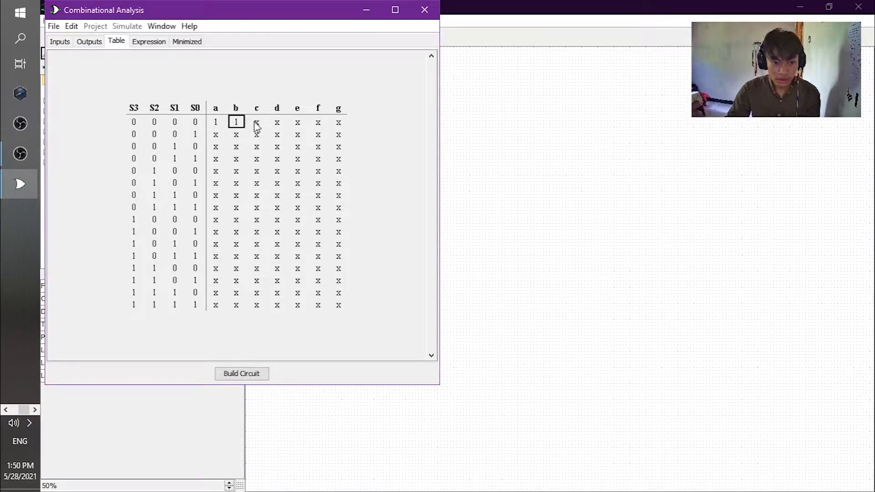
pyautogui.click(256, 128)
pyautogui.click(257, 127)
pyautogui.click(277, 125)
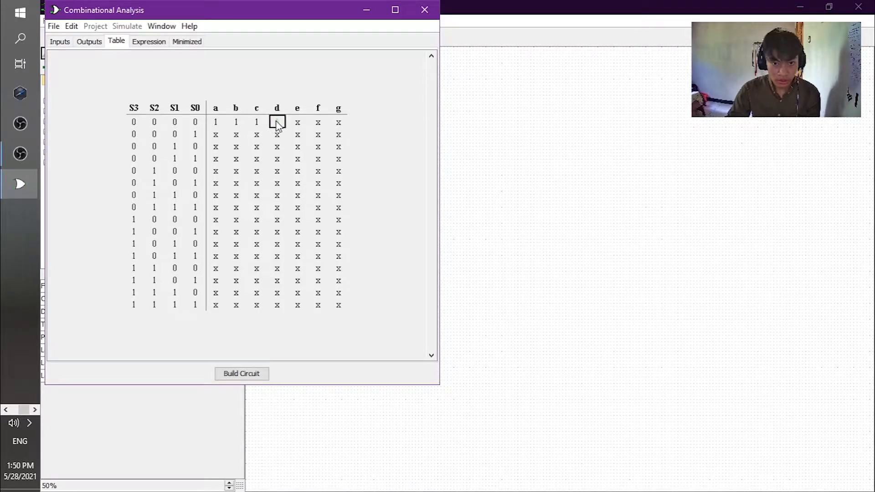
pyautogui.click(277, 125)
pyautogui.click(297, 127)
pyautogui.click(297, 127)
pyautogui.click(321, 124)
pyautogui.click(321, 124)
pyautogui.click(339, 123)
pyautogui.click(340, 124)
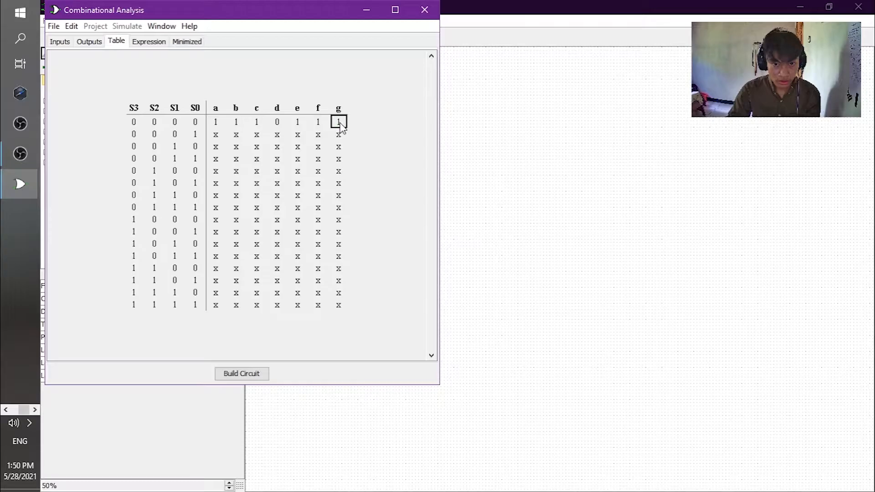
# - Set outputs a to g in truth table row 0001 to 0, 0, 1, 0, 0, 0, 1
pyautogui.click(219, 138)
pyautogui.click(220, 138)
pyautogui.click(218, 138)
pyautogui.click(233, 138)
pyautogui.click(234, 137)
pyautogui.click(241, 134)
pyautogui.click(245, 137)
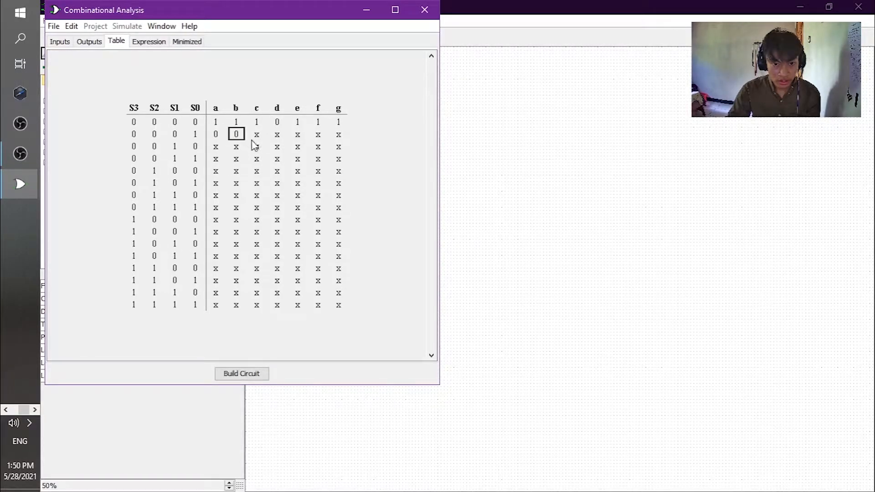
pyautogui.click(258, 138)
pyautogui.click(258, 138)
pyautogui.click(280, 138)
pyautogui.click(281, 139)
pyautogui.click(280, 138)
pyautogui.click(280, 139)
pyautogui.click(300, 137)
pyautogui.click(301, 137)
pyautogui.click(305, 136)
pyautogui.click(305, 136)
pyautogui.click(315, 137)
pyautogui.click(339, 135)
pyautogui.click(339, 135)
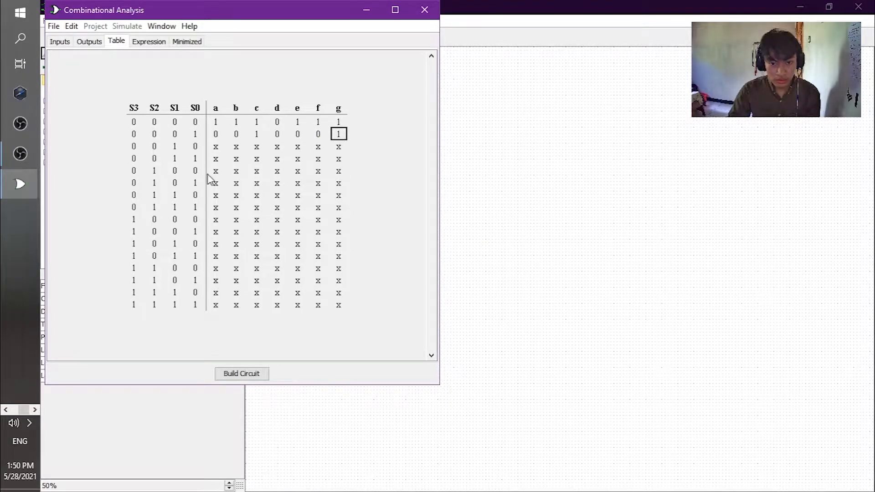
# - Set outputs a to g in truth table row 0010 to 0, 1, 1, 1, 1, 1, 0
pyautogui.click(217, 148)
pyautogui.click(237, 148)
pyautogui.click(236, 148)
pyautogui.click(261, 148)
pyautogui.click(278, 148)
pyautogui.click(278, 149)
pyautogui.click(297, 148)
pyautogui.click(297, 149)
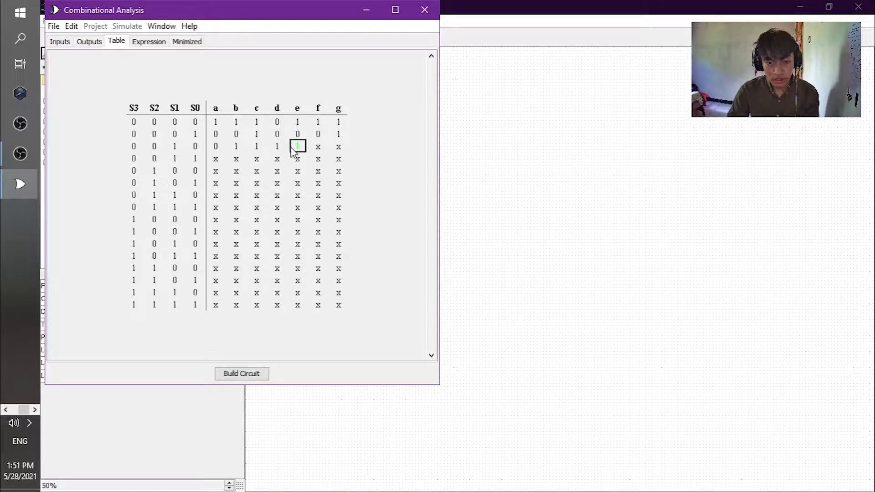
pyautogui.click(315, 148)
pyautogui.click(316, 149)
pyautogui.click(329, 151)
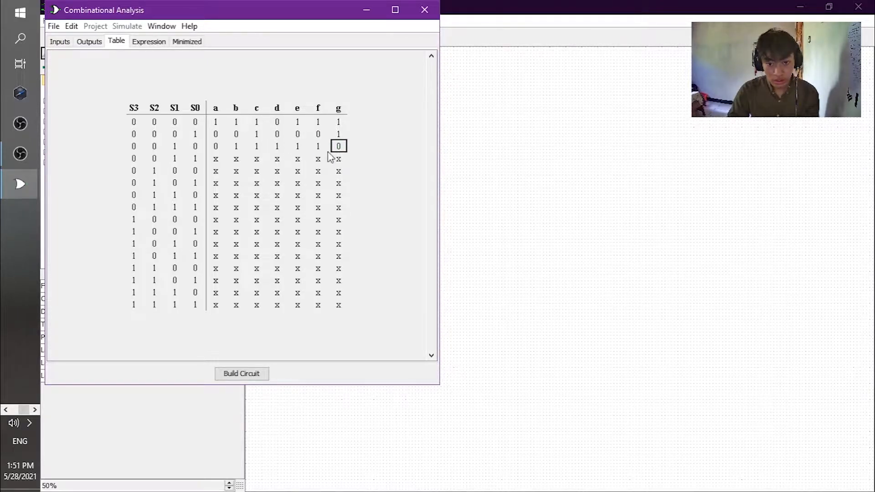
# - Set outputs a to g in truth table row 0011 to 0, 1, 1, 1, 0, 1, 1
pyautogui.click(214, 161)
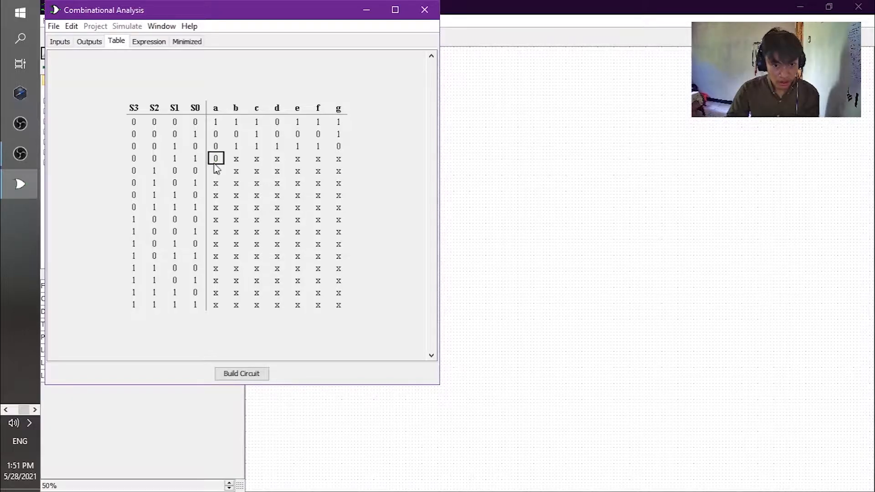
pyautogui.click(242, 162)
pyautogui.doubleClick(260, 162)
pyautogui.doubleClick(280, 163)
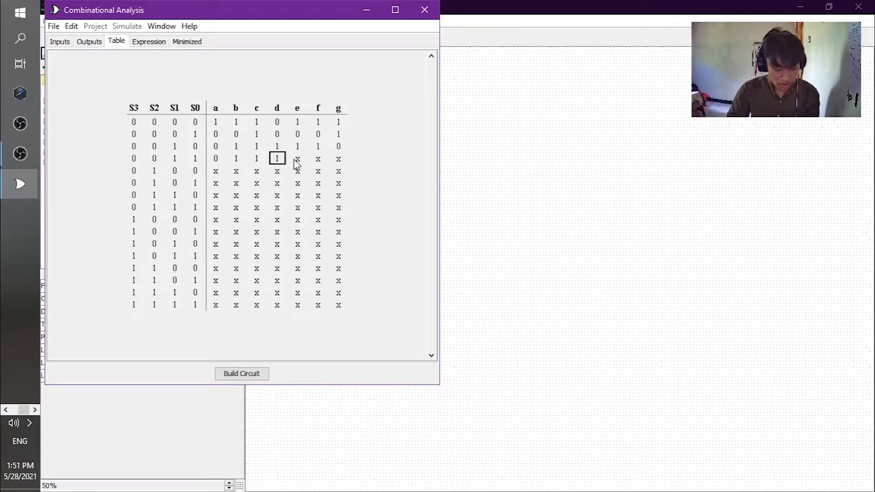
pyautogui.click(297, 162)
pyautogui.doubleClick(318, 162)
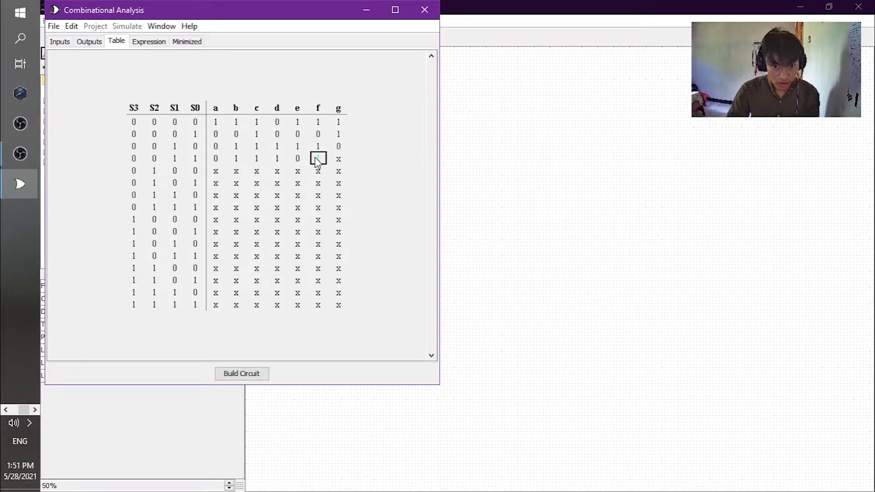
pyautogui.doubleClick(338, 162)
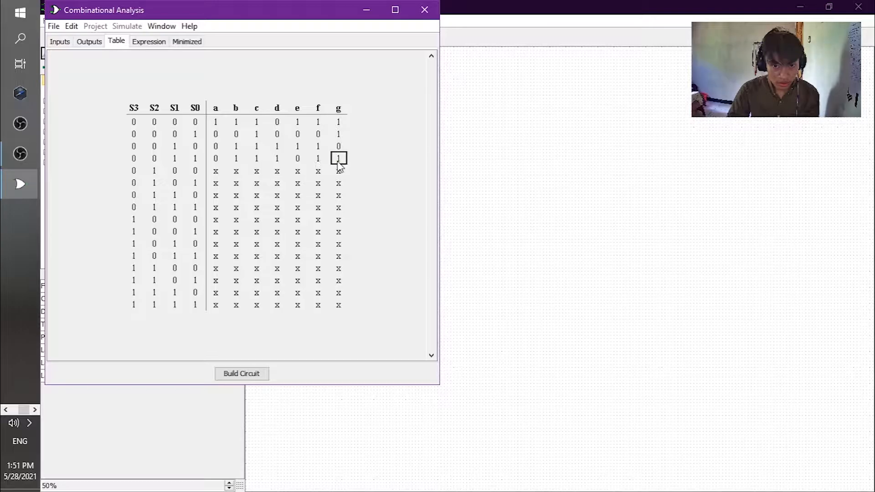
# - Set outputs a to g in truth table row 0100 to 1, 0, 1, 1, 0, 0, 1
pyautogui.click(215, 172)
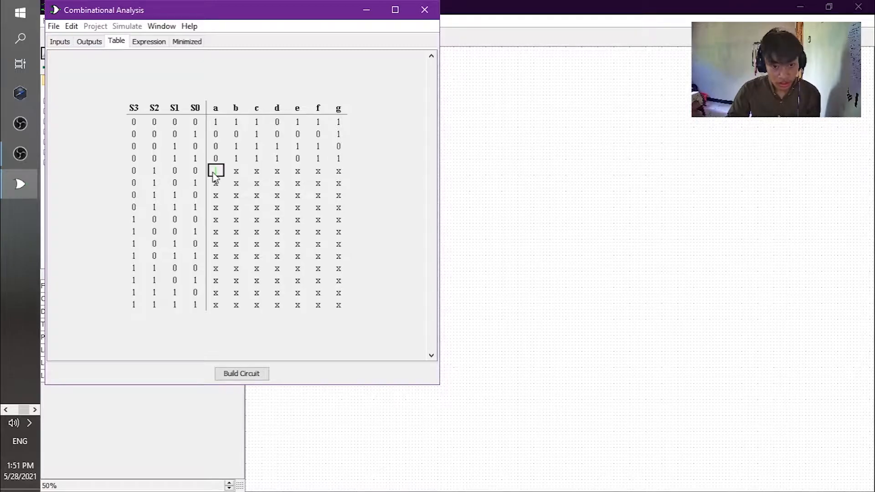
pyautogui.click(237, 172)
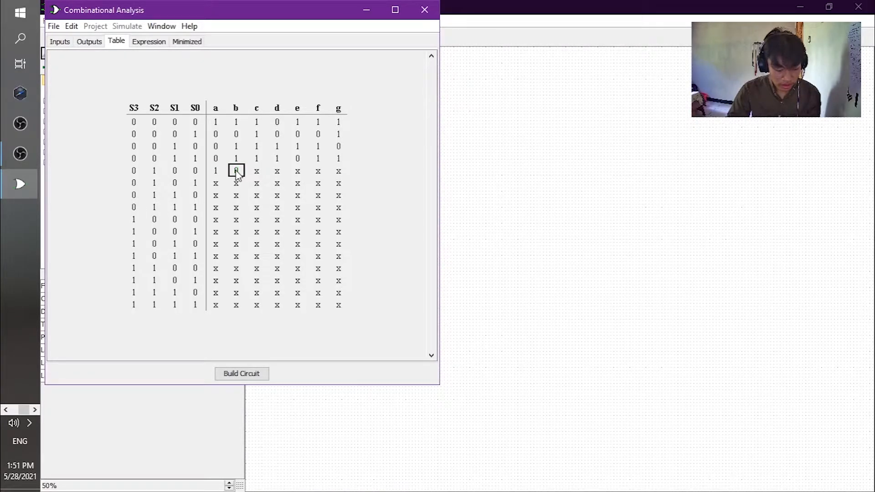
pyautogui.click(260, 173)
pyautogui.click(276, 174)
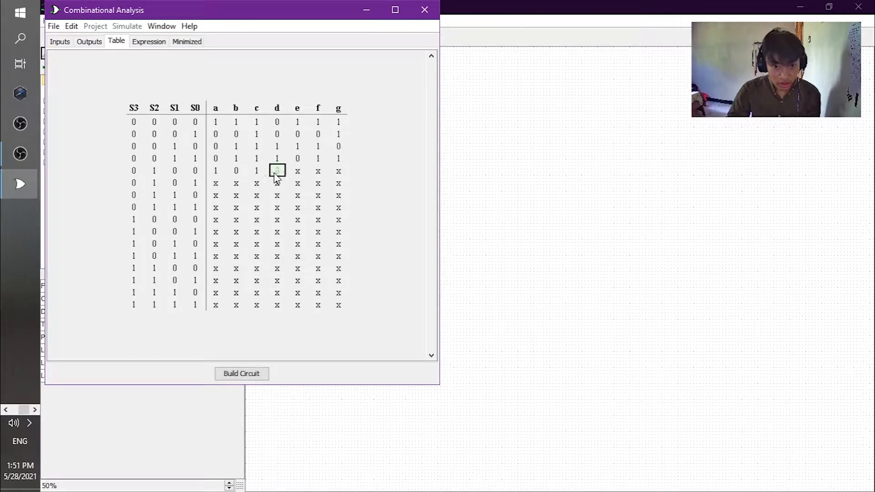
pyautogui.click(301, 174)
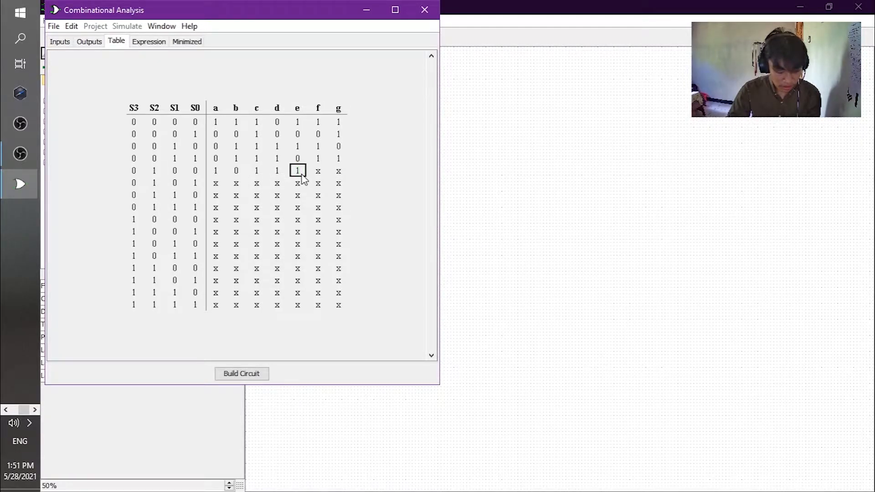
pyautogui.press('1')
pyautogui.click(300, 172)
pyautogui.press('0')
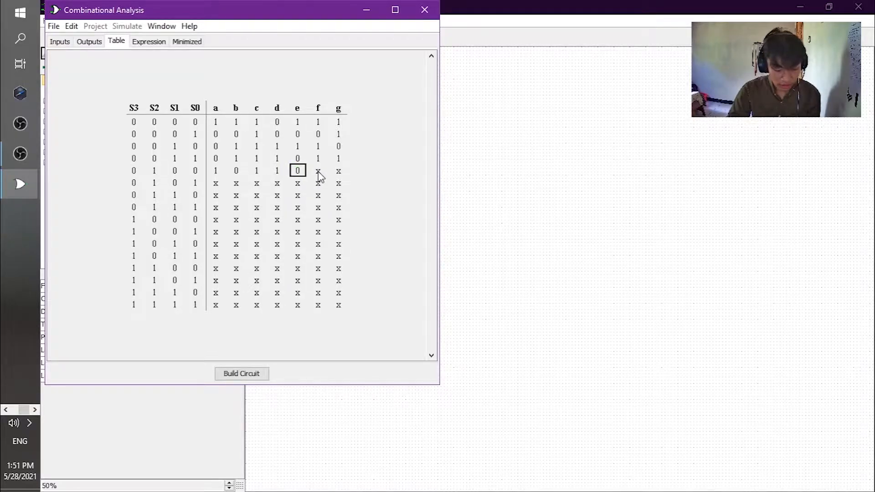
pyautogui.click(319, 175)
pyautogui.press('0')
pyautogui.click(340, 174)
pyautogui.press('1')
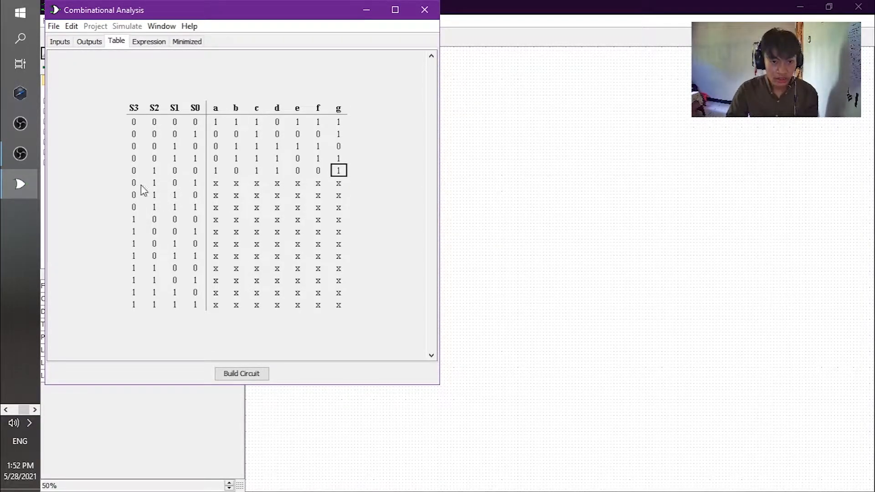
# - Set outputs a to g in truth table row 0101 to 1, 1, 0, 1, 0, 1, 1
pyautogui.click(216, 183)
pyautogui.click(217, 185)
pyautogui.doubleClick(231, 184)
pyautogui.click(256, 184)
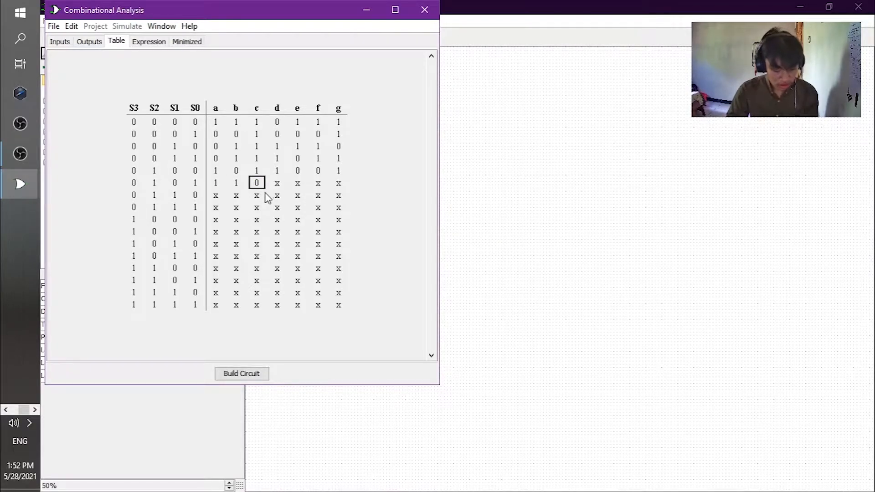
pyautogui.click(278, 187)
pyautogui.click(278, 188)
pyautogui.click(296, 184)
pyautogui.click(317, 186)
pyautogui.click(317, 186)
pyautogui.click(337, 186)
pyautogui.click(337, 186)
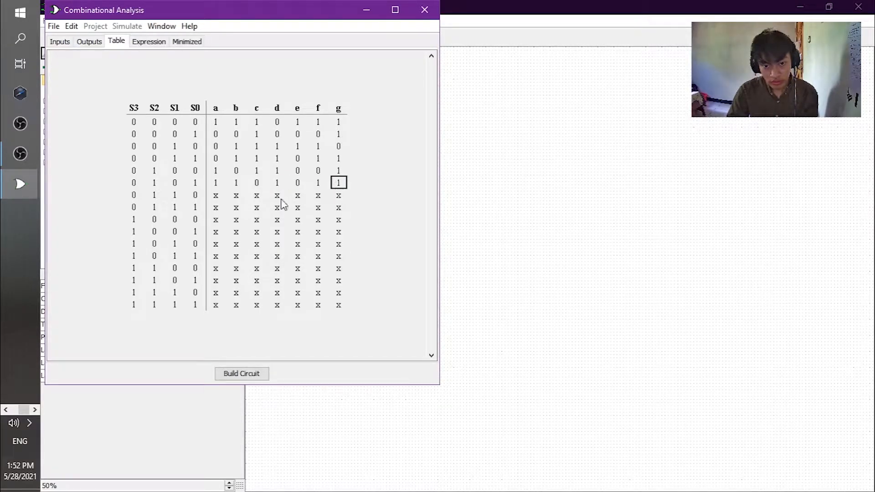
# - Set outputs a to g in truth table row 0110 to 1, 1, 0, 1, 1, 1, 1
pyautogui.click(215, 196)
pyautogui.write('1')
pyautogui.click(237, 199)
pyautogui.write('1')
pyautogui.click(260, 199)
pyautogui.write('0')
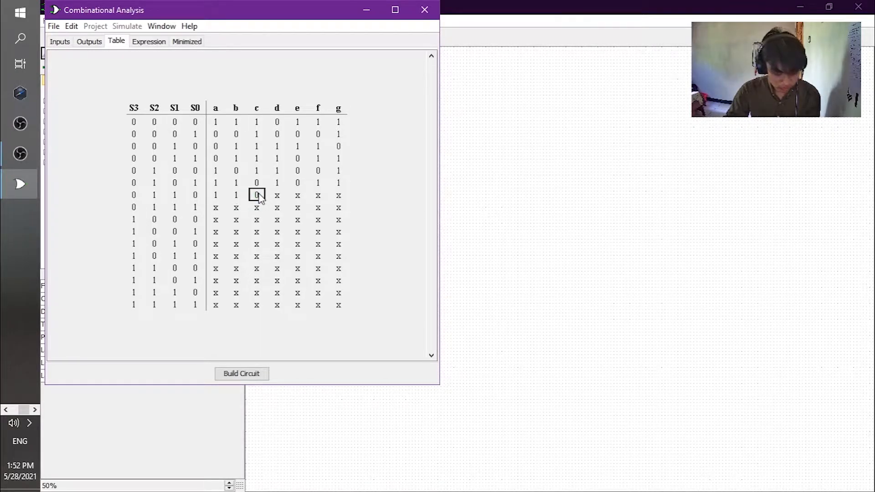
pyautogui.click(279, 199)
pyautogui.write('1')
pyautogui.click(299, 199)
pyautogui.write('1')
pyautogui.click(318, 200)
pyautogui.write('1')
pyautogui.click(342, 200)
pyautogui.write('1')
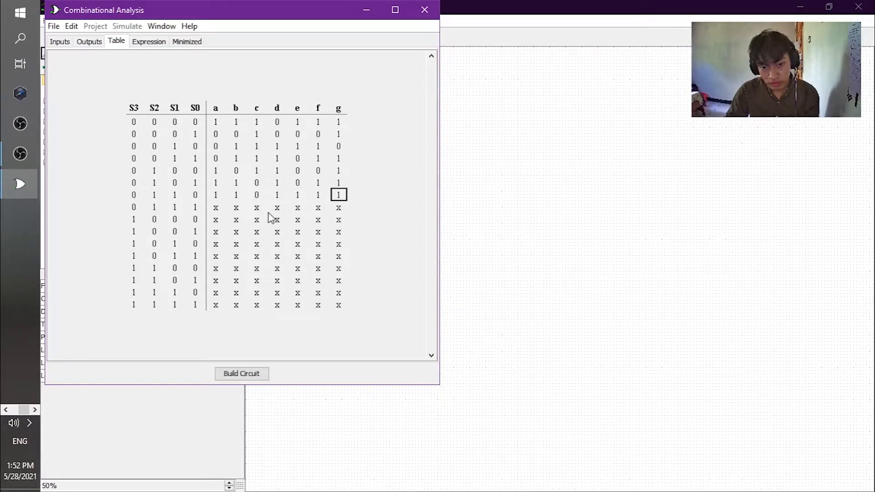
# - Set outputs a to g in truth table row 0111 to 0, 1, 1, 0, 0, 0, 1
pyautogui.click(216, 208)
pyautogui.write('0')
pyautogui.click(236, 208)
pyautogui.write('1')
pyautogui.click(258, 209)
pyautogui.write('01')
pyautogui.click(276, 208)
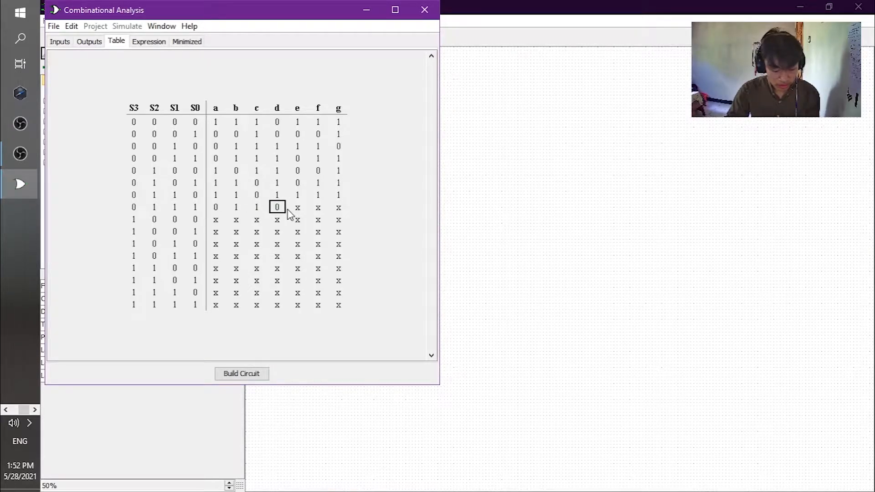
pyautogui.click(297, 208)
pyautogui.click(318, 208)
pyautogui.write('0')
pyautogui.click(338, 208)
pyautogui.write('1')
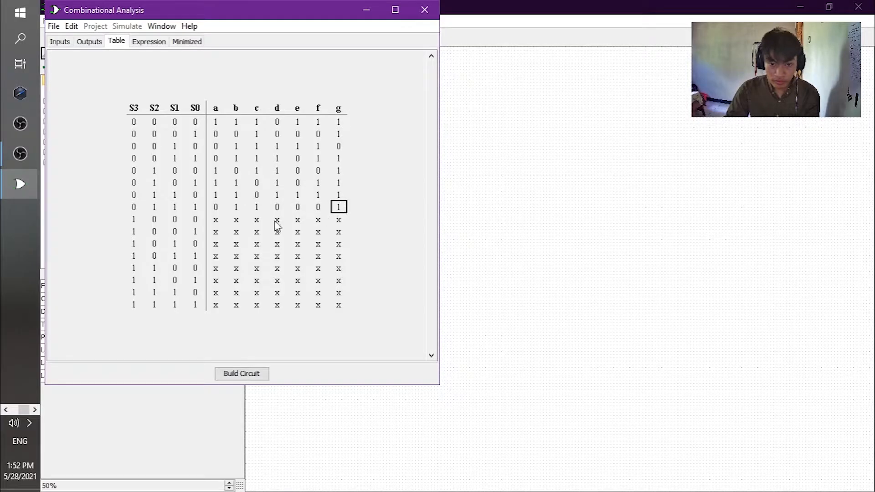
# - Set all outputs a to g in truth table row 1000 to 1
pyautogui.click(216, 221)
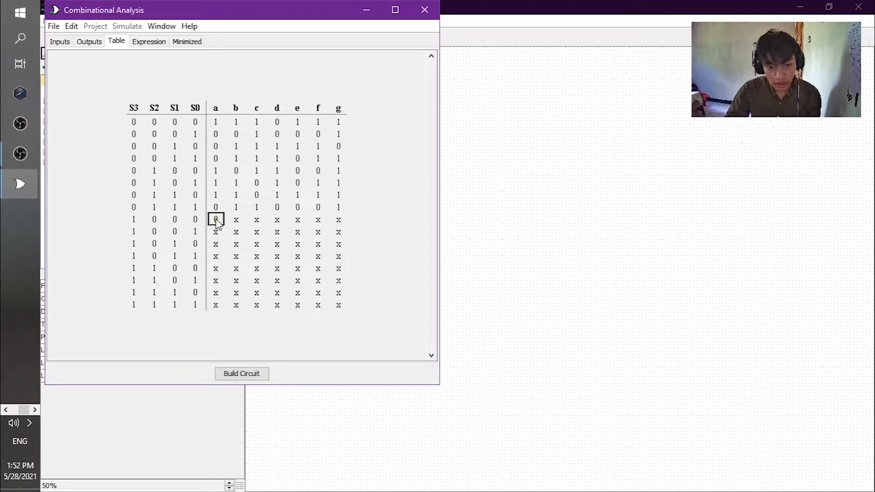
pyautogui.click(237, 221)
pyautogui.click(257, 221)
pyautogui.click(277, 221)
pyautogui.click(298, 221)
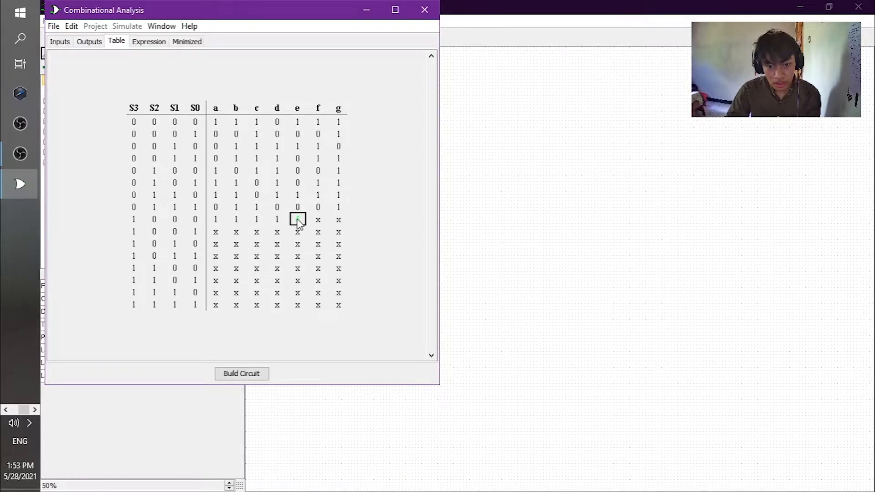
pyautogui.click(318, 221)
pyautogui.click(339, 221)
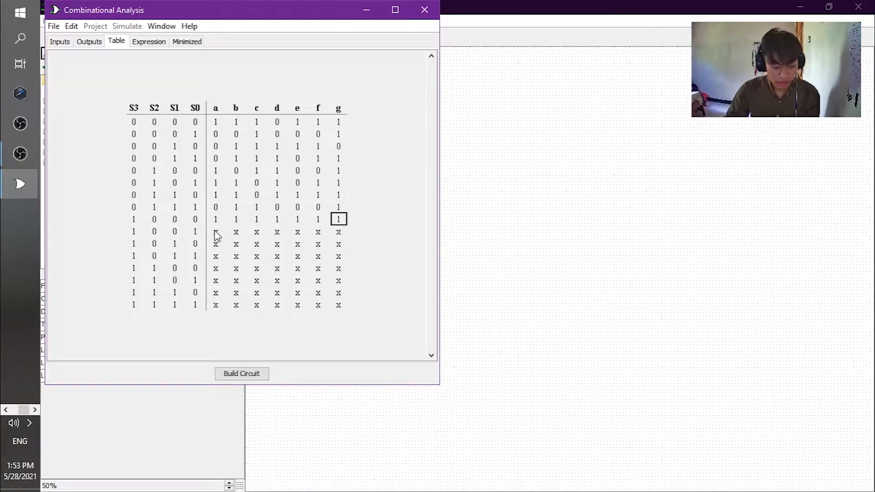
# - Fill in outputs a to g in truth table row 1001
pyautogui.click(218, 233)
pyautogui.click(237, 233)
pyautogui.click(257, 232)
pyautogui.click(277, 232)
pyautogui.click(297, 233)
pyautogui.click(317, 233)
pyautogui.click(340, 233)
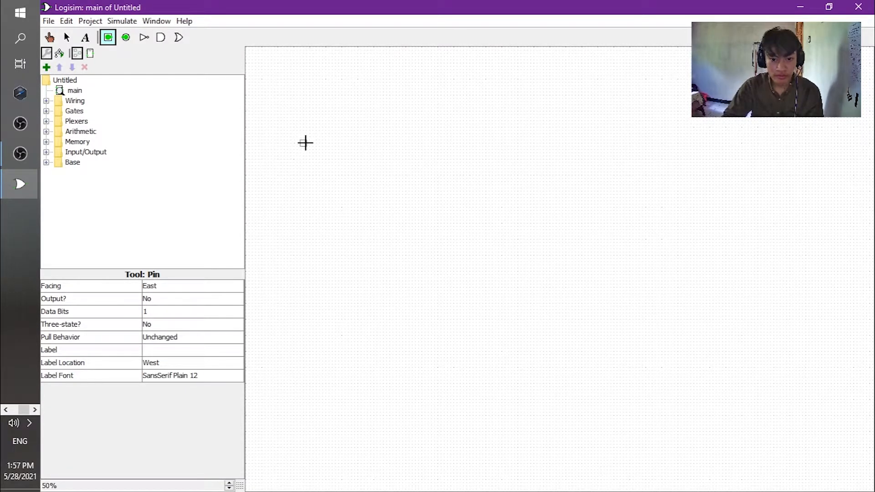
# - Place an input pin near the upper-left corner of the main circuit's canvas and set its facing to South
pyautogui.click(315, 141)
pyautogui.moveTo(315, 141); pyautogui.dragTo(269, 69)
pyautogui.click(289, 90)
pyautogui.click(269, 69)
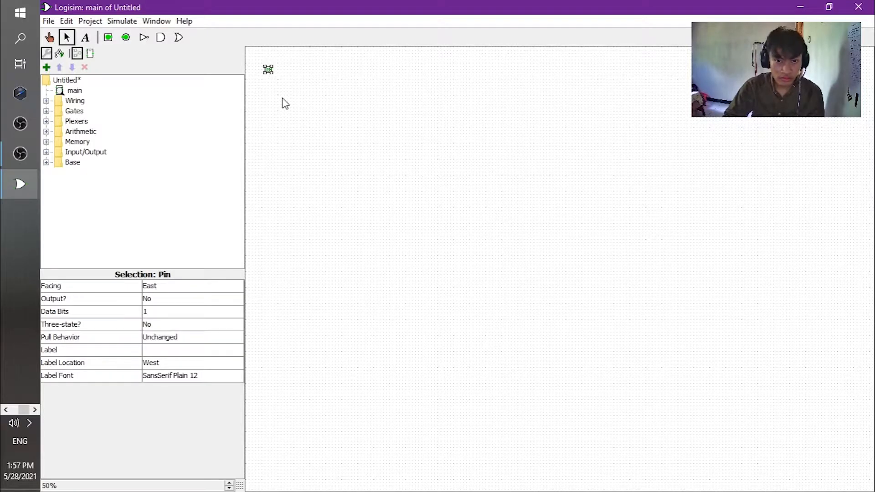
pyautogui.click(229, 484)
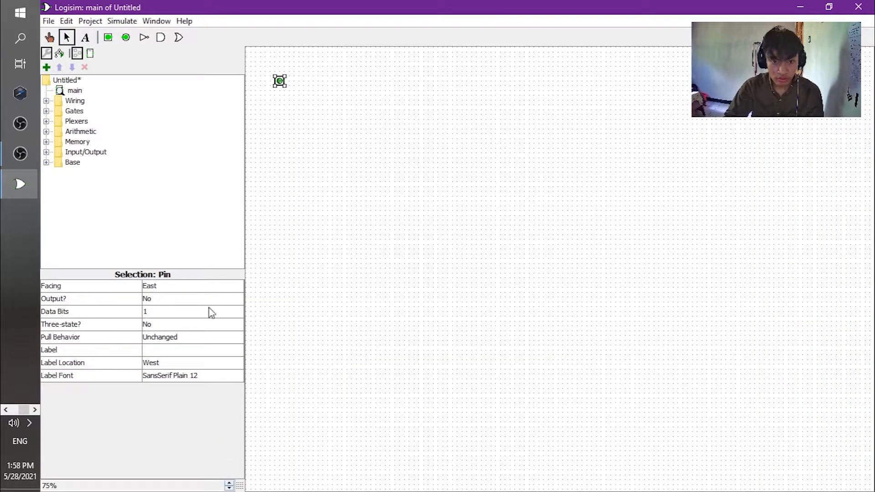
pyautogui.click(157, 286)
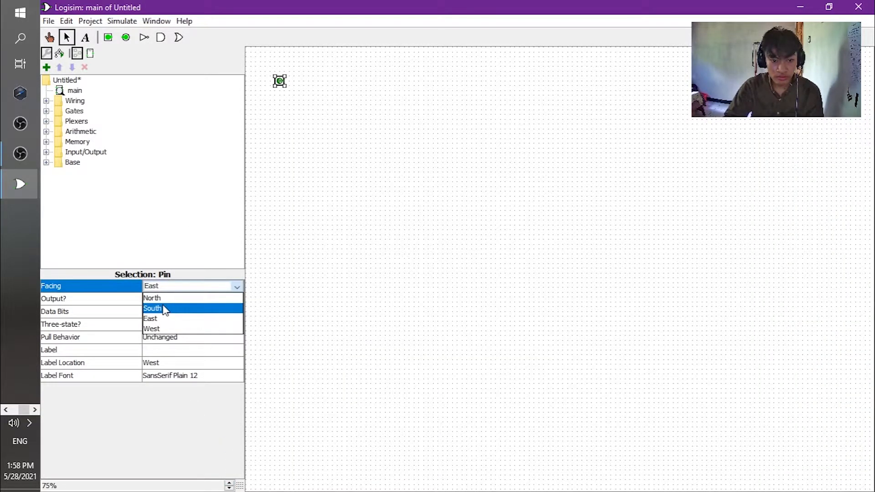
pyautogui.click(163, 307)
pyautogui.click(303, 97)
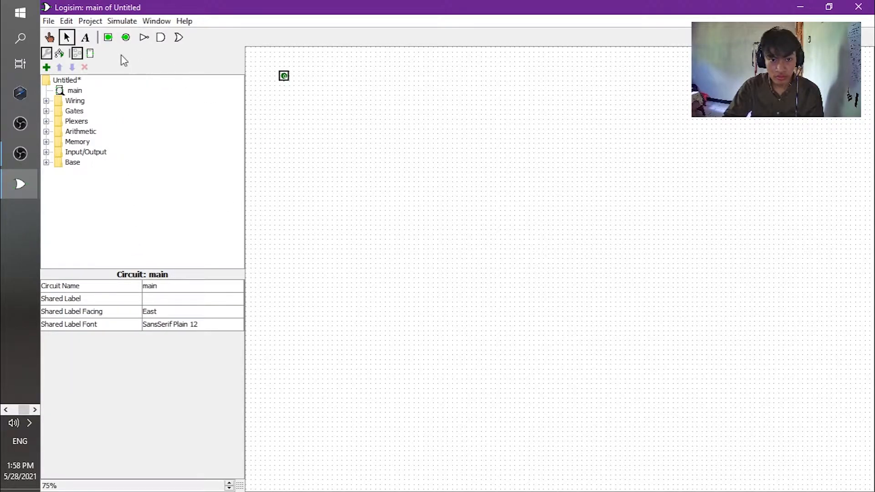
# - Add a second input pin facing South, in line with and just to the right of the first pin
pyautogui.click(108, 37)
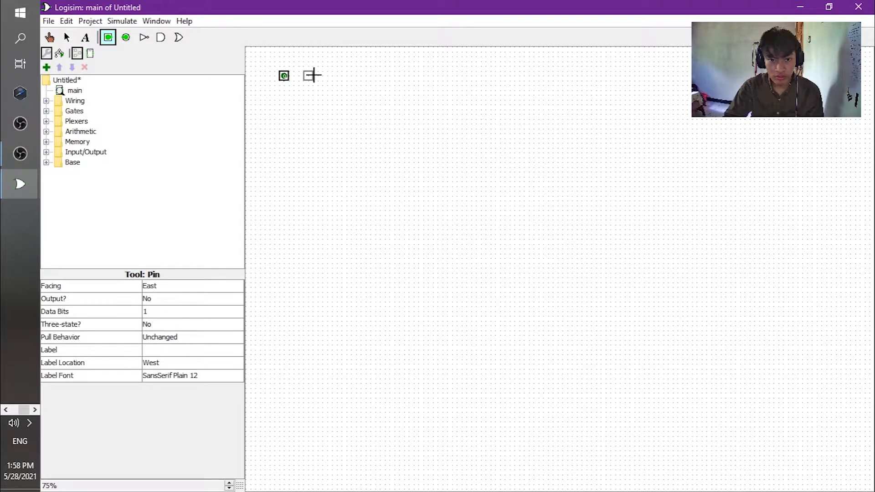
pyautogui.click(313, 77)
pyautogui.click(202, 287)
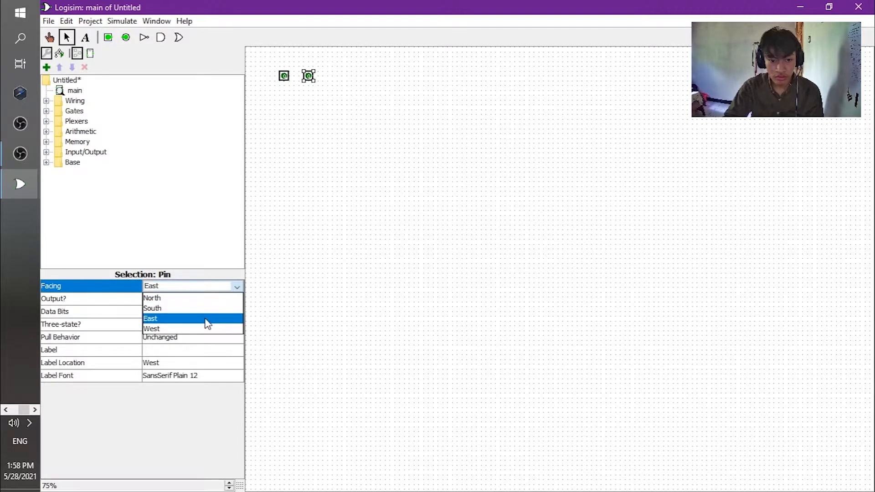
pyautogui.click(206, 311)
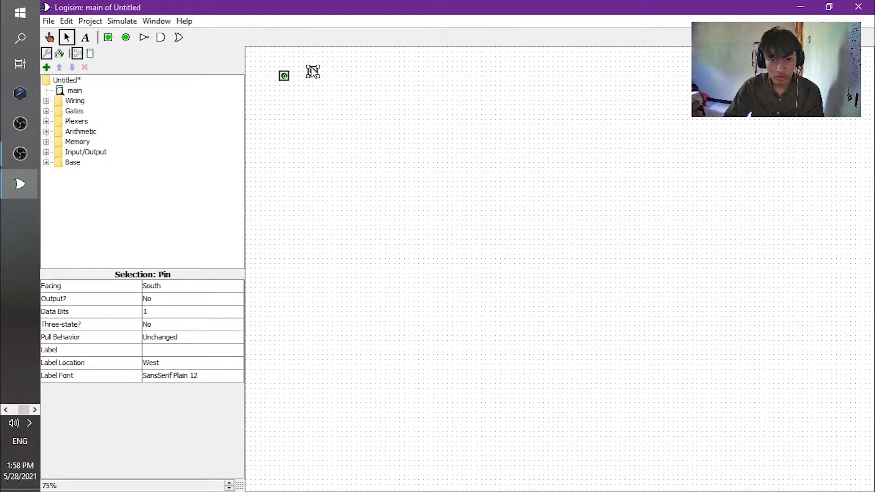
pyautogui.moveTo(313, 75); pyautogui.dragTo(310, 79)
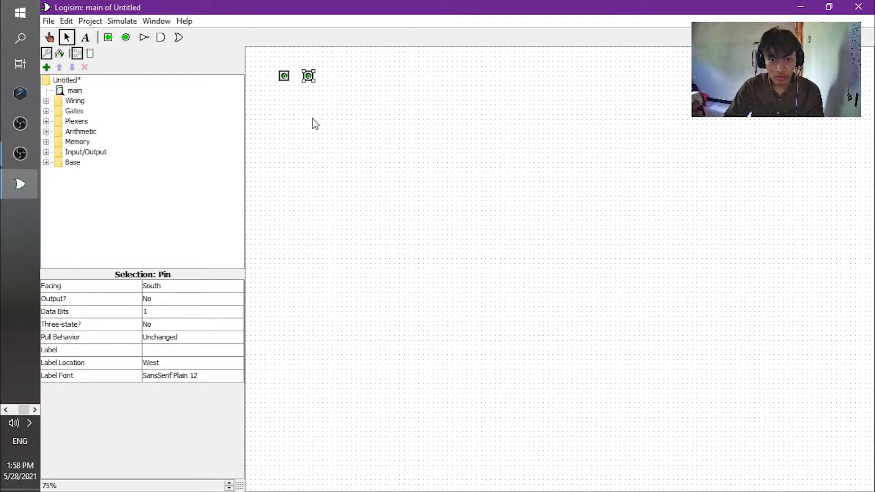
# - Add a third input pin facing South and align it in the row beside the second pin
pyautogui.click(108, 37)
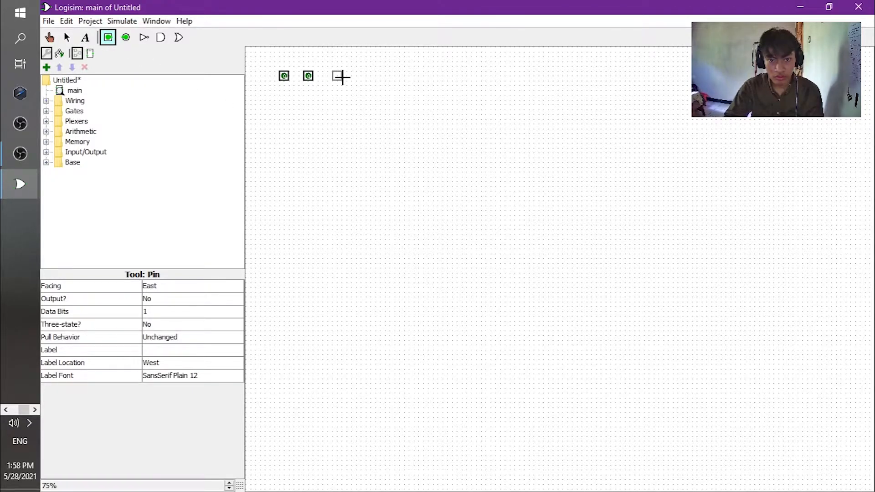
pyautogui.click(337, 85)
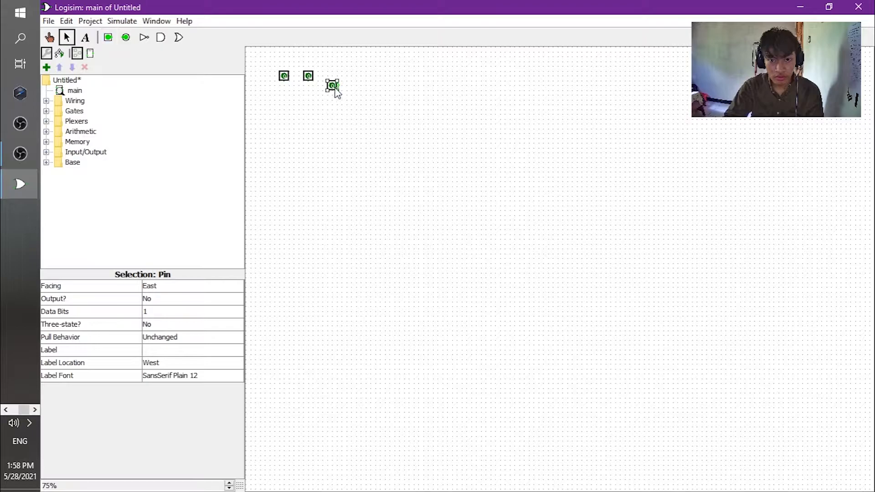
pyautogui.click(180, 289)
pyautogui.click(173, 309)
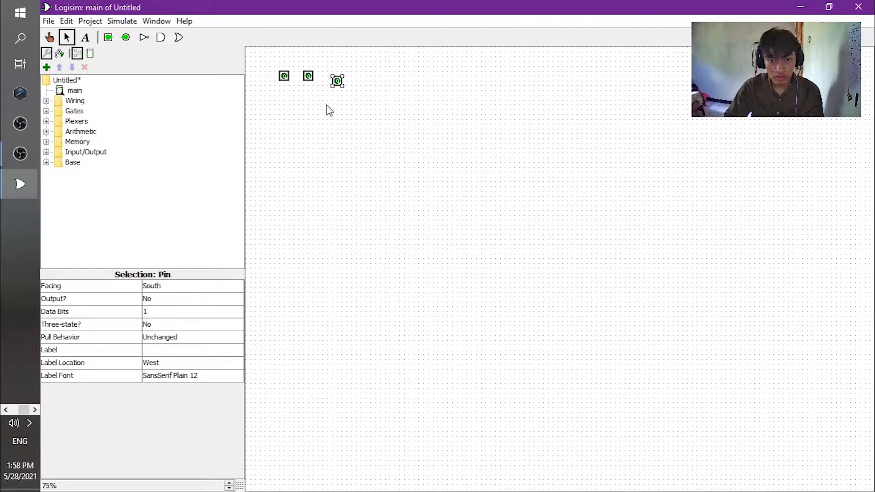
pyautogui.moveTo(337, 85); pyautogui.dragTo(332, 80)
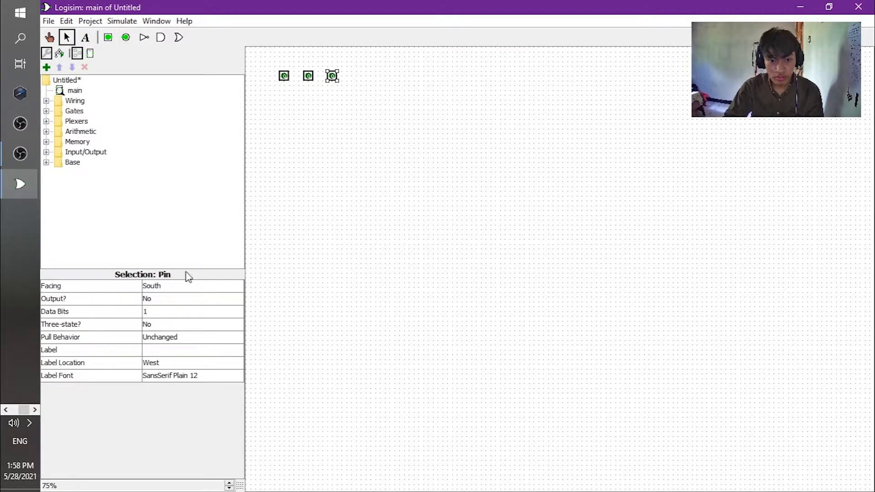
# - Add a fourth input pin facing South and align it at the right end of the pin row
pyautogui.click(108, 38)
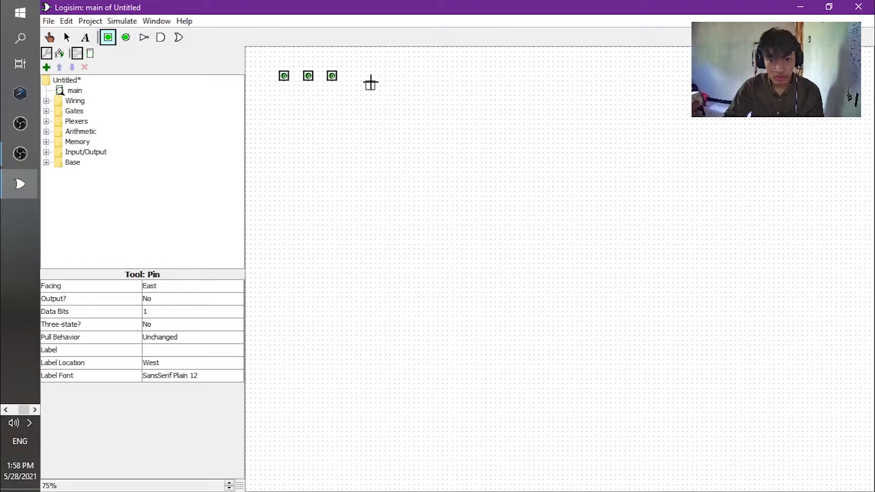
pyautogui.click(357, 76)
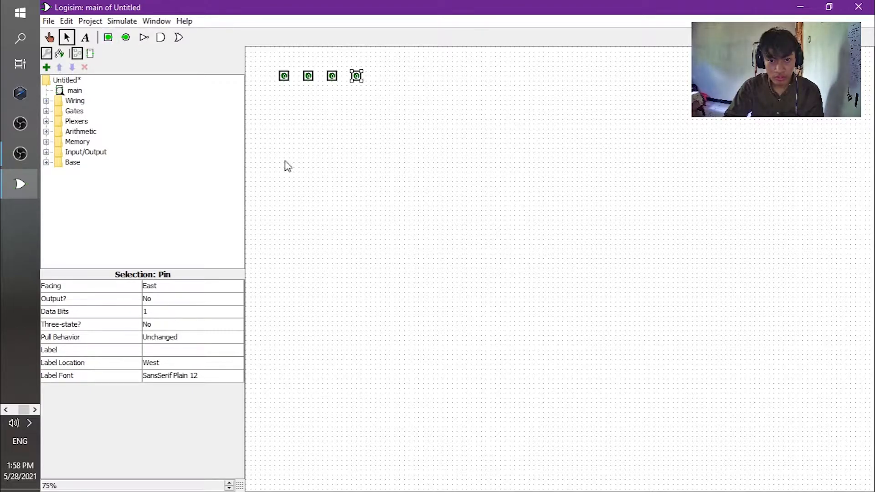
pyautogui.click(181, 287)
pyautogui.click(192, 308)
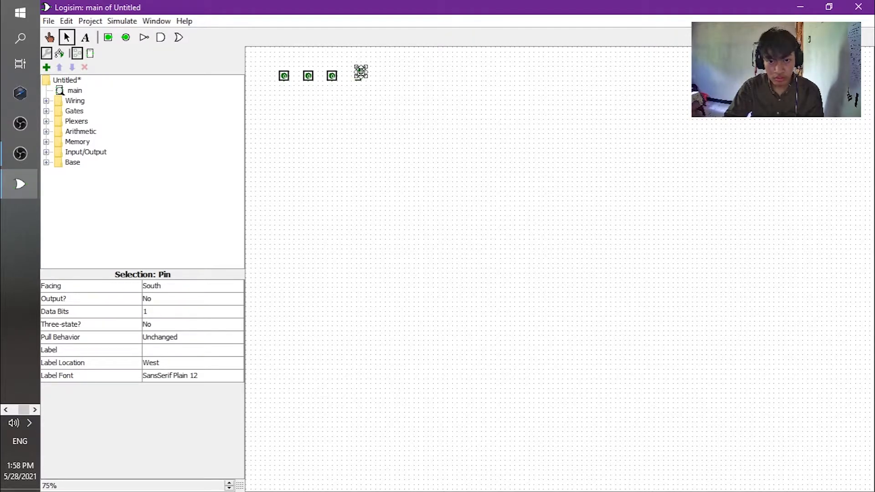
pyautogui.rightClick(361, 84)
pyautogui.click(361, 78)
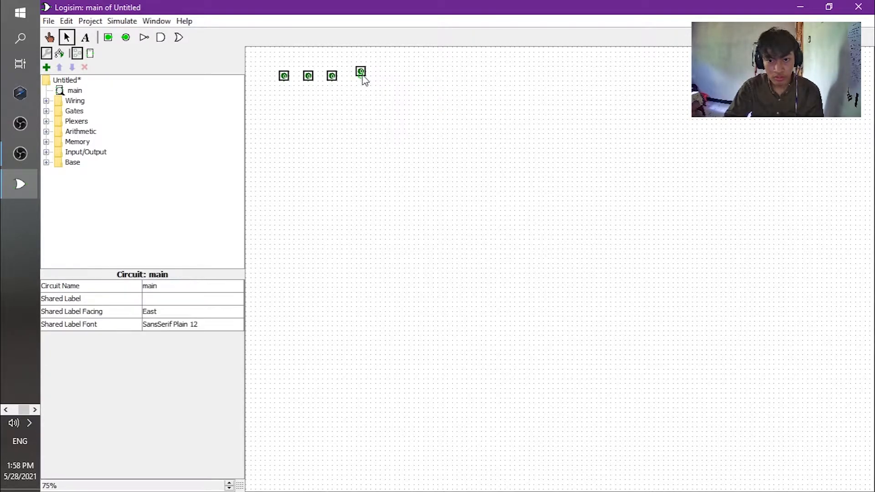
pyautogui.click(358, 74)
pyautogui.click(348, 114)
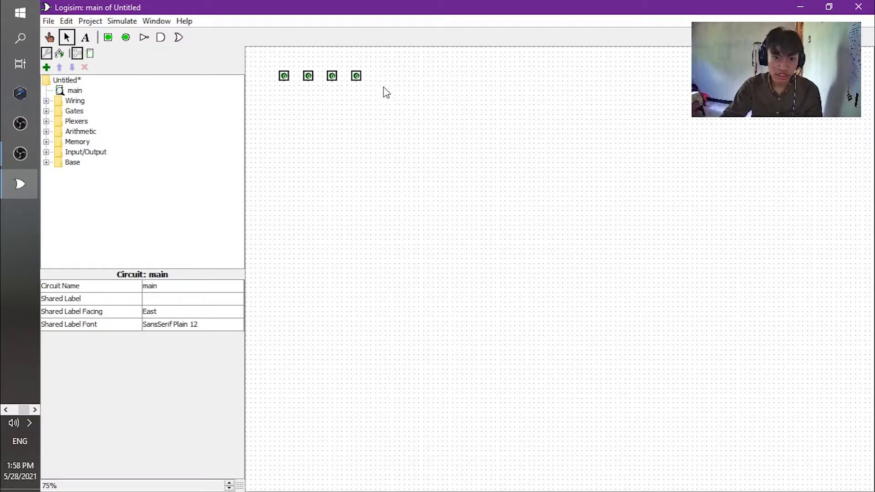
# - Place a Tunnel facing South directly above the leftmost input pin
pyautogui.click(46, 100)
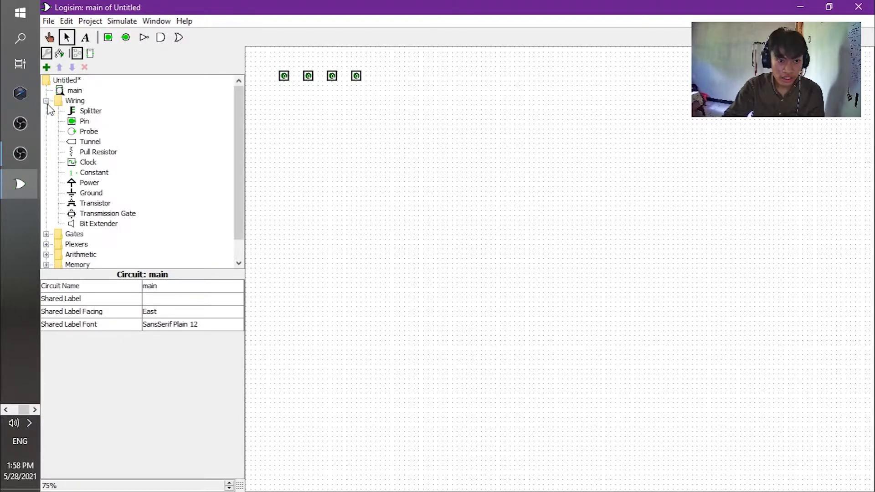
pyautogui.click(98, 143)
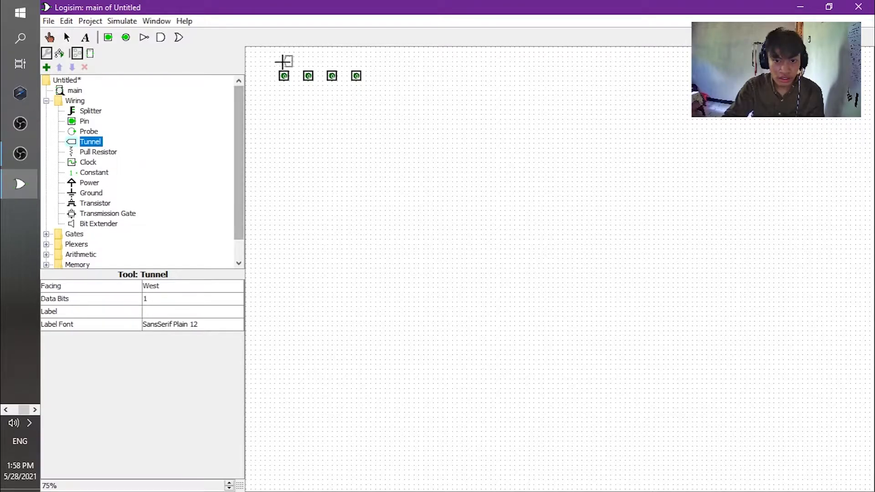
pyautogui.click(283, 63)
pyautogui.click(190, 286)
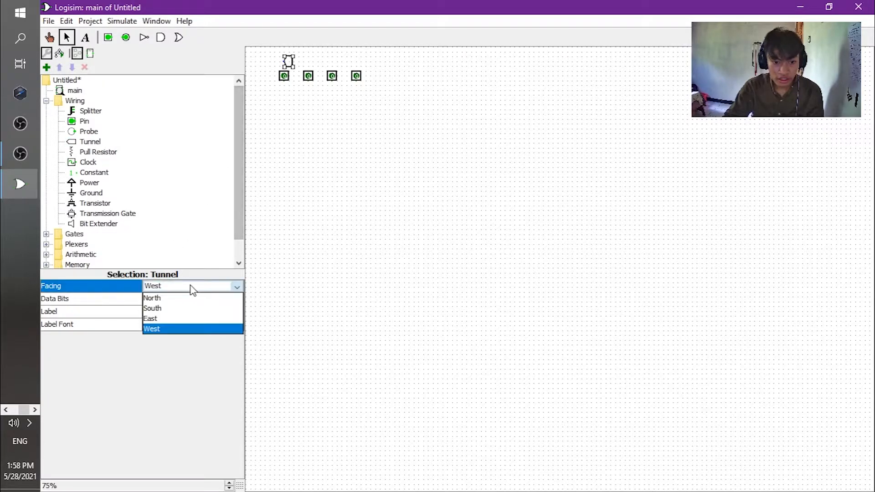
pyautogui.click(188, 306)
pyautogui.moveTo(285, 56); pyautogui.dragTo(283, 64)
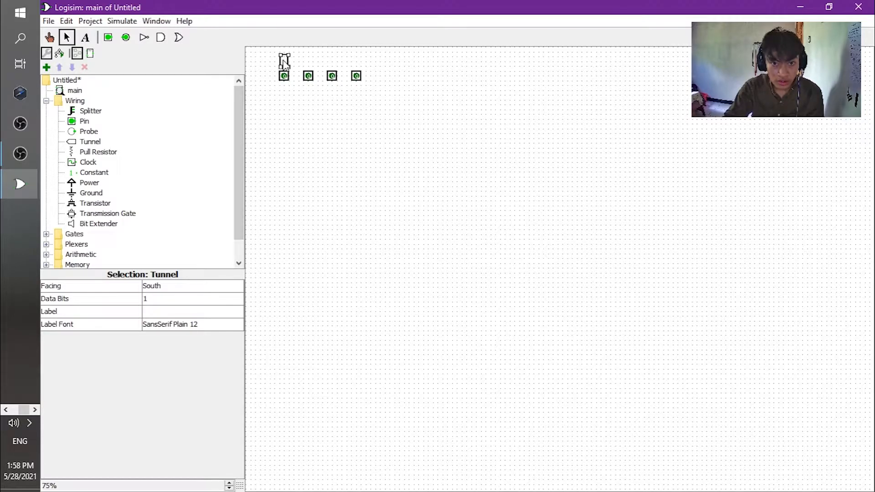
# - Label the tunnel above the leftmost input pin S3
pyautogui.click(172, 312)
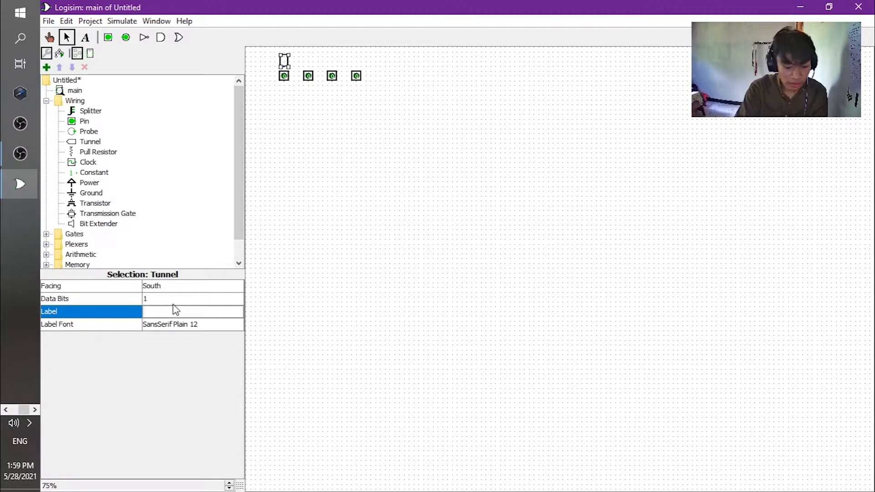
pyautogui.write('S3')
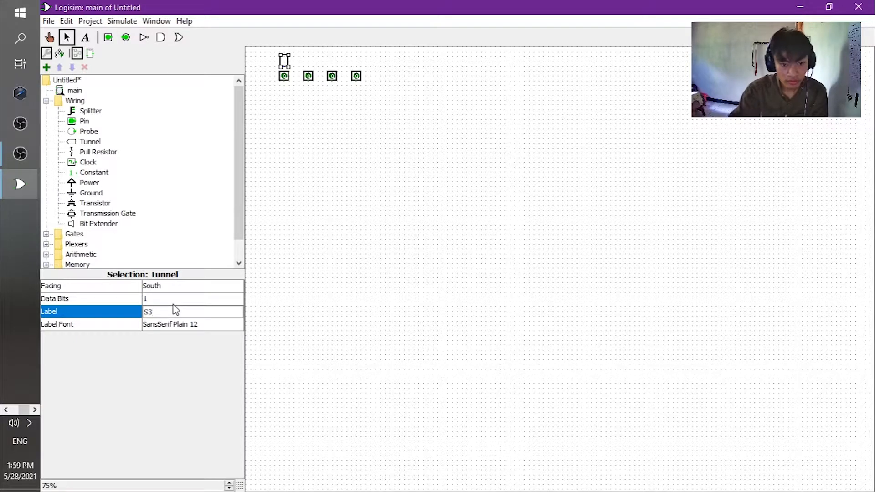
pyautogui.press('Return')
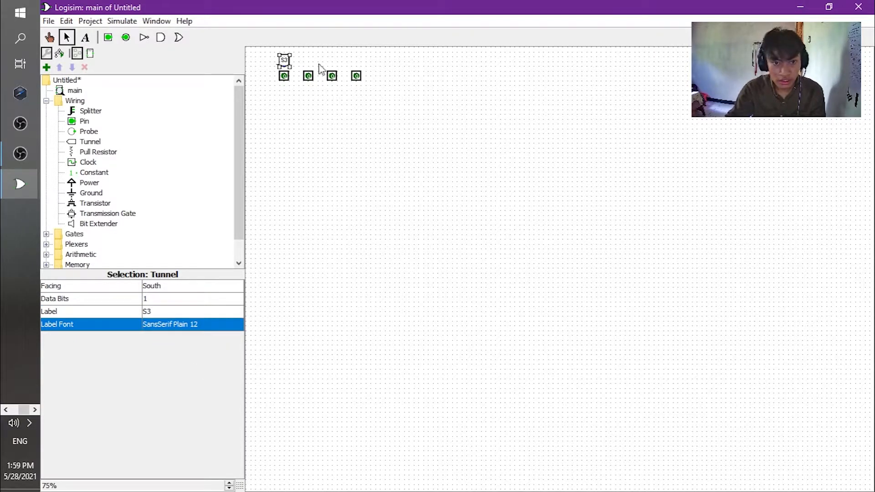
pyautogui.click(299, 54)
pyautogui.click(284, 58)
pyautogui.rightClick(287, 62)
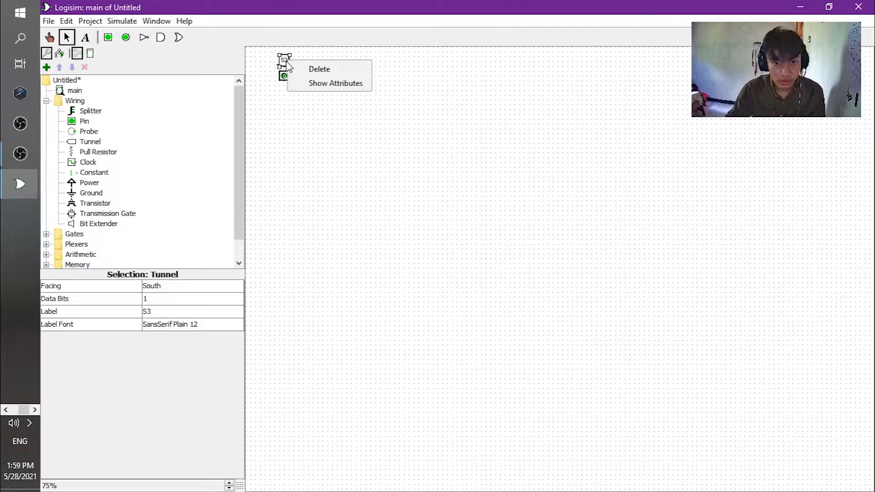
pyautogui.click(285, 143)
# - Place a Tunnel facing South above the second input pin and label it S2
pyautogui.click(90, 142)
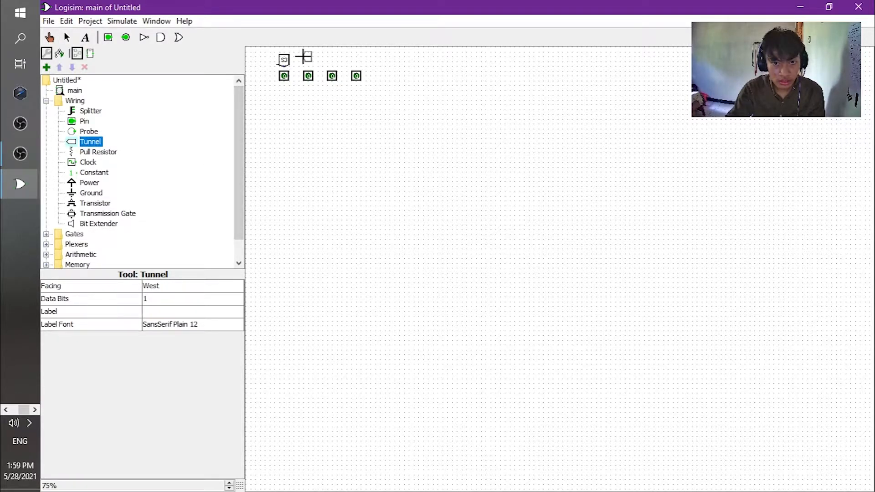
pyautogui.click(303, 57)
pyautogui.click(155, 287)
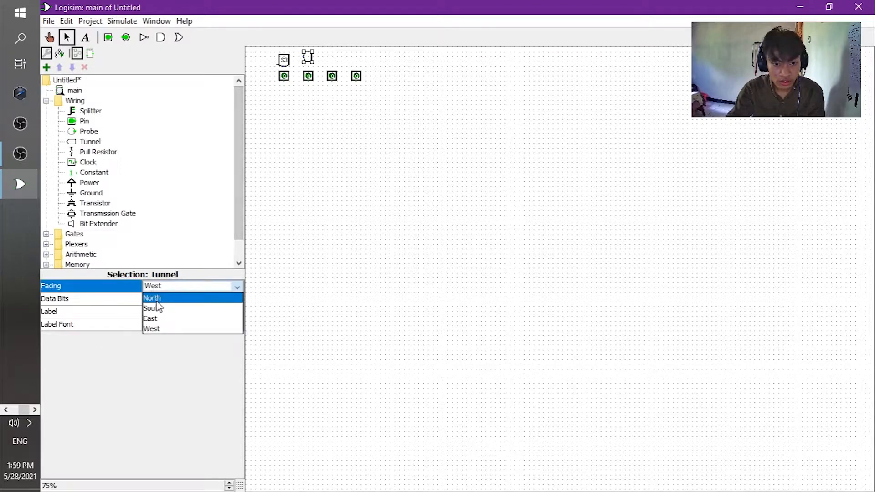
pyautogui.click(159, 309)
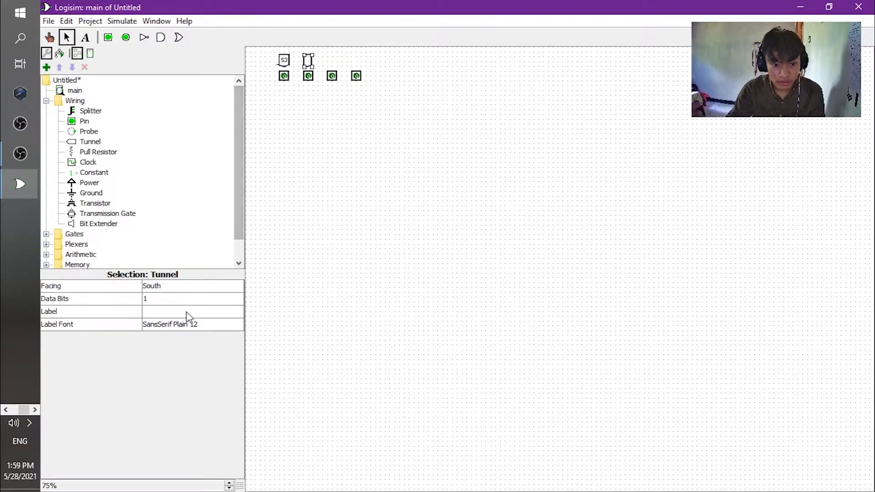
pyautogui.click(191, 311)
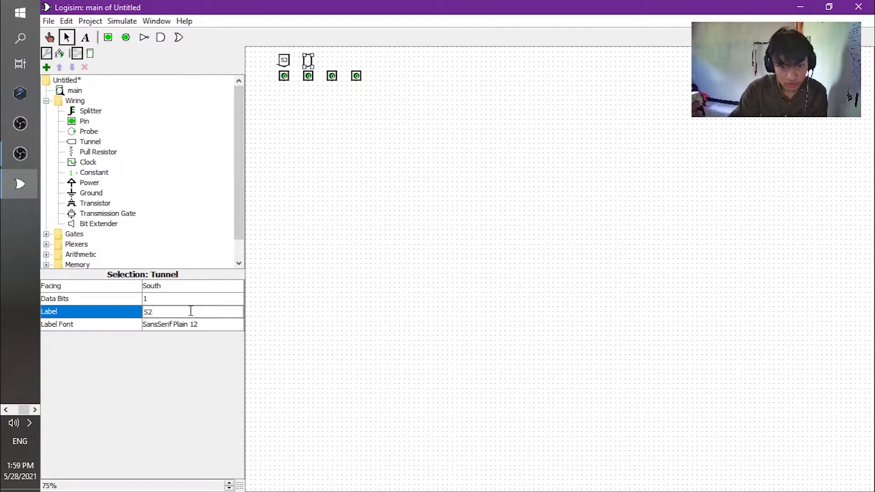
pyautogui.press('Return')
pyautogui.click(327, 105)
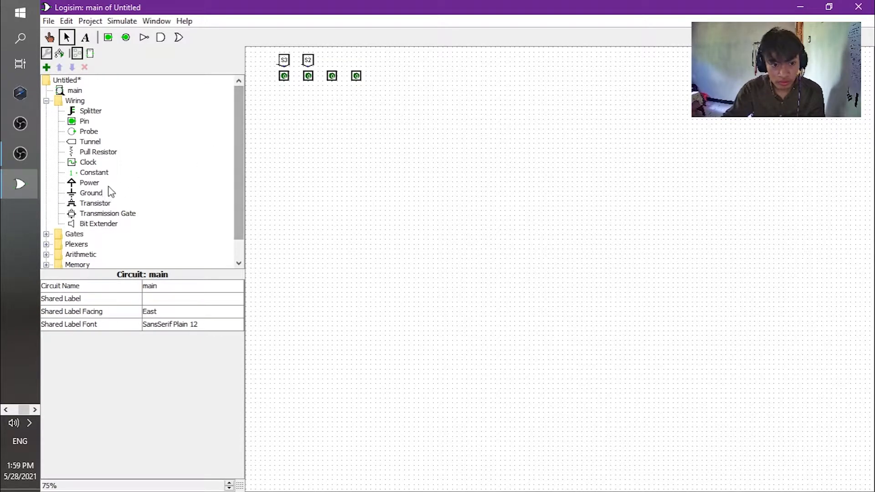
# - Place a Tunnel facing South above the third input pin and label it S1
pyautogui.click(93, 141)
pyautogui.click(332, 60)
pyautogui.click(169, 287)
pyautogui.click(171, 309)
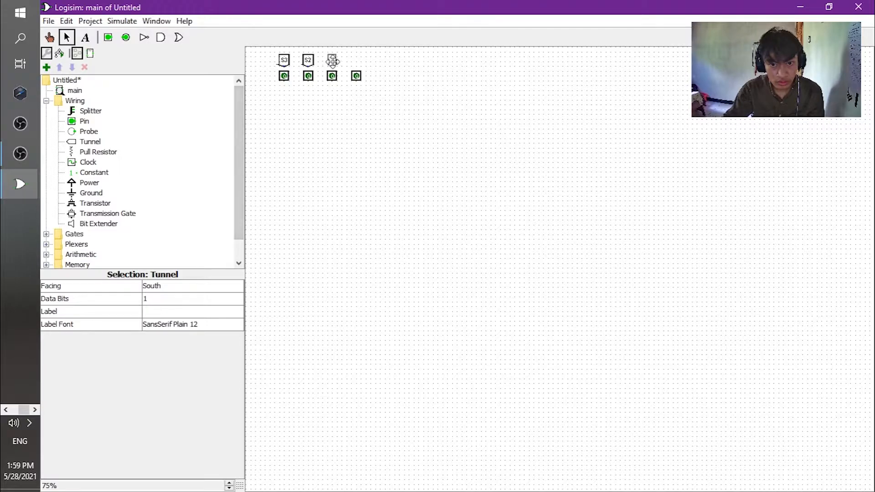
pyautogui.click(180, 311)
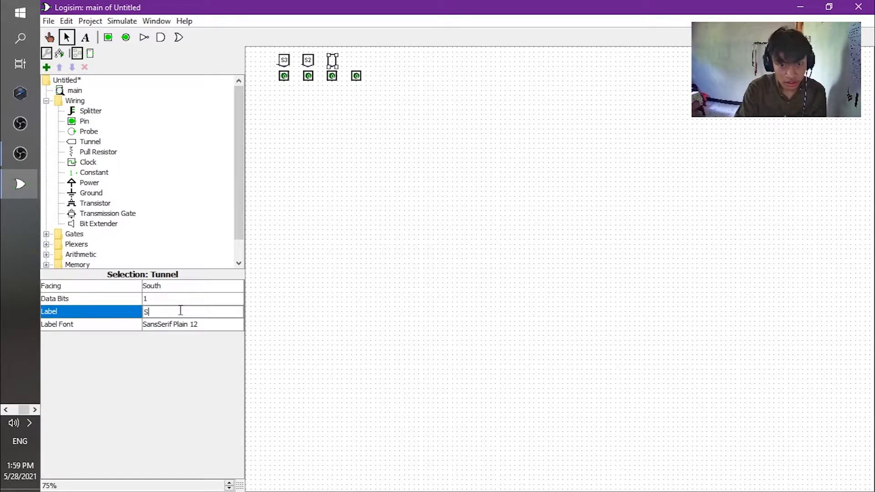
pyautogui.click(352, 279)
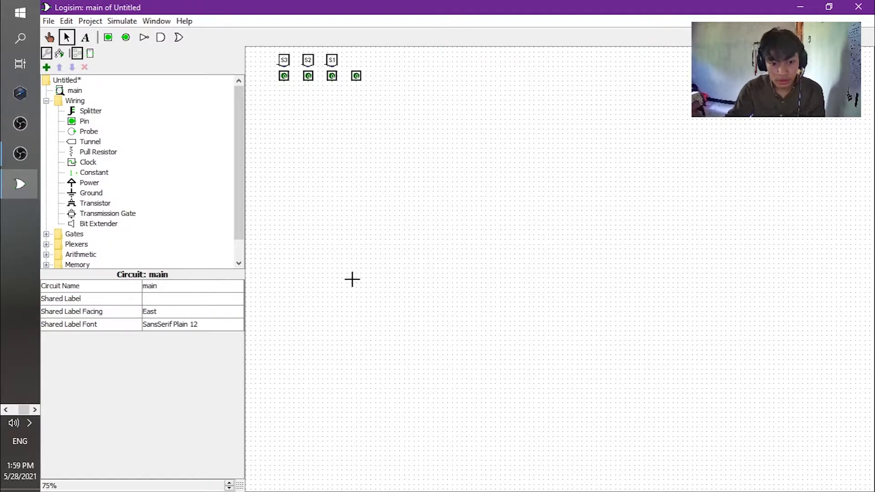
# - Add a Tunnel labelled S0, facing South, and align it above the fourth input pin
pyautogui.click(90, 142)
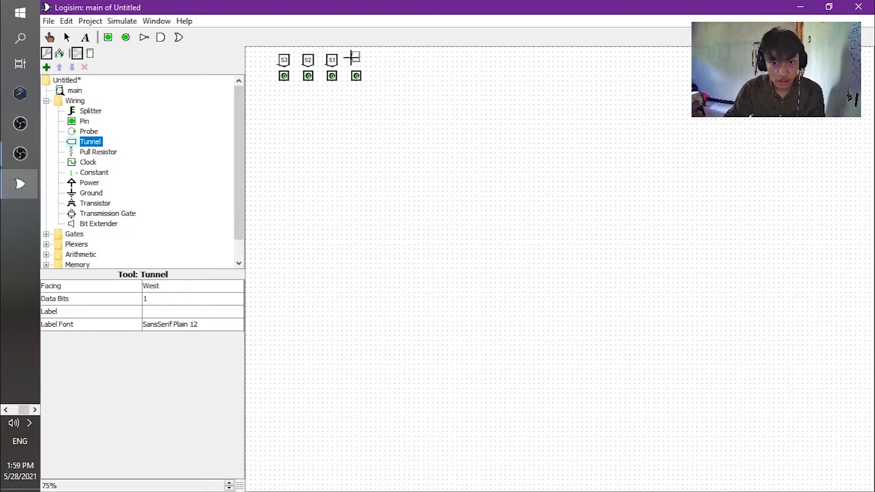
pyautogui.click(356, 59)
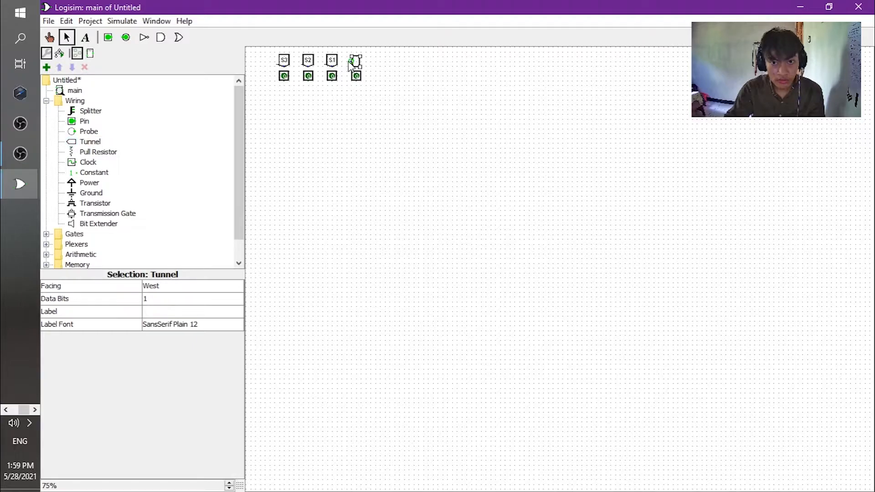
pyautogui.click(155, 314)
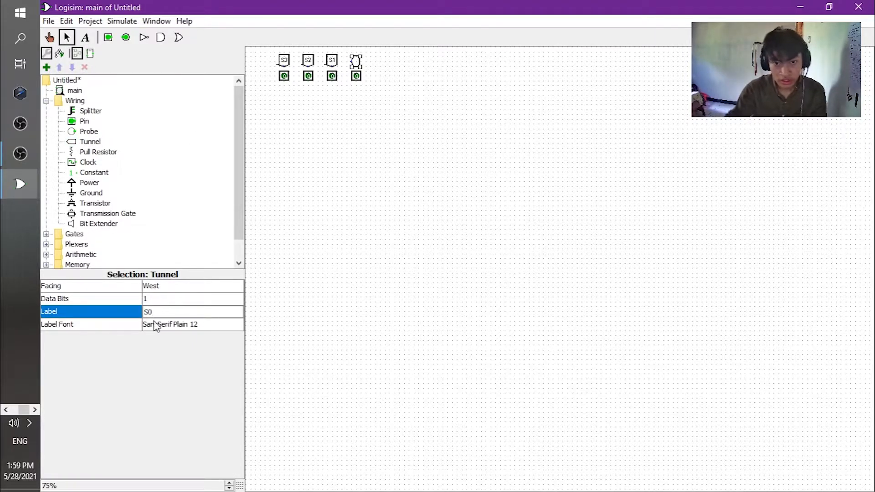
pyautogui.click(162, 287)
pyautogui.click(163, 308)
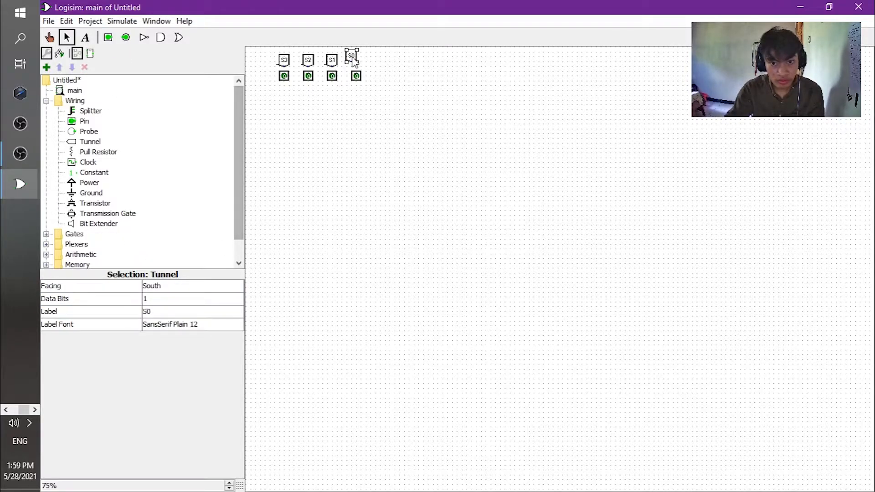
pyautogui.click(363, 117)
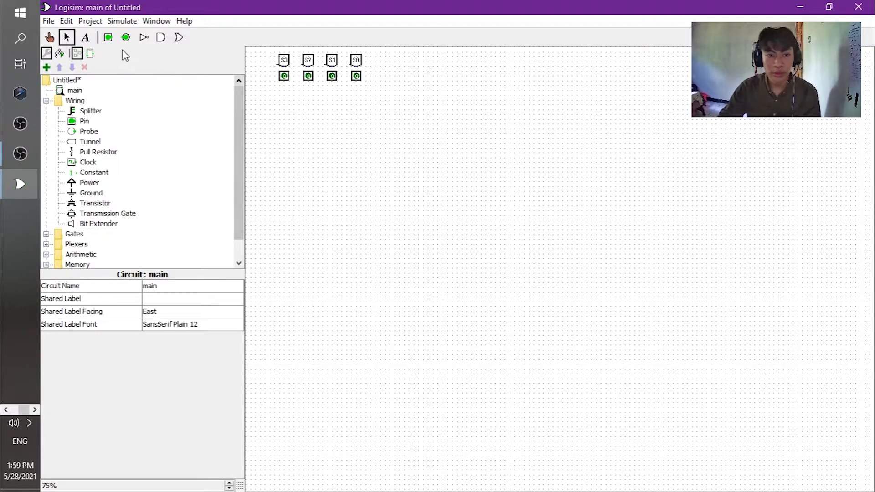
# - Place a NOT gate facing South below the pin row, between the S3 and S2 pins
pyautogui.click(144, 37)
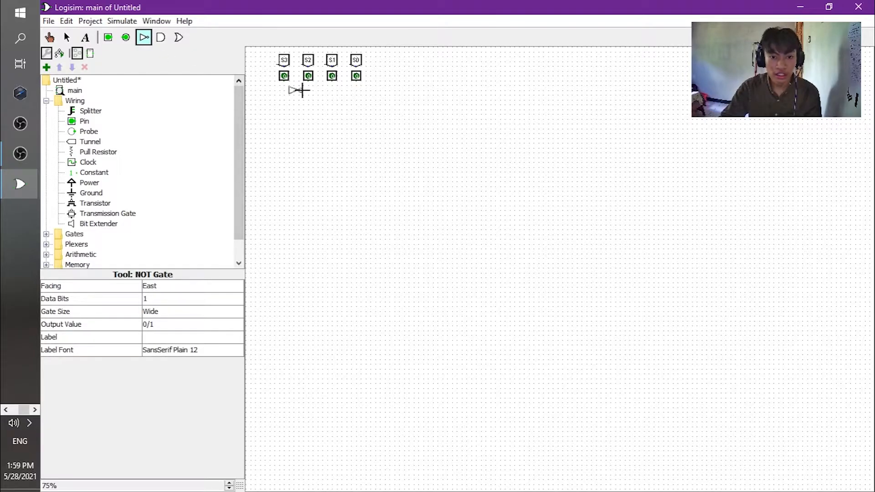
pyautogui.click(304, 95)
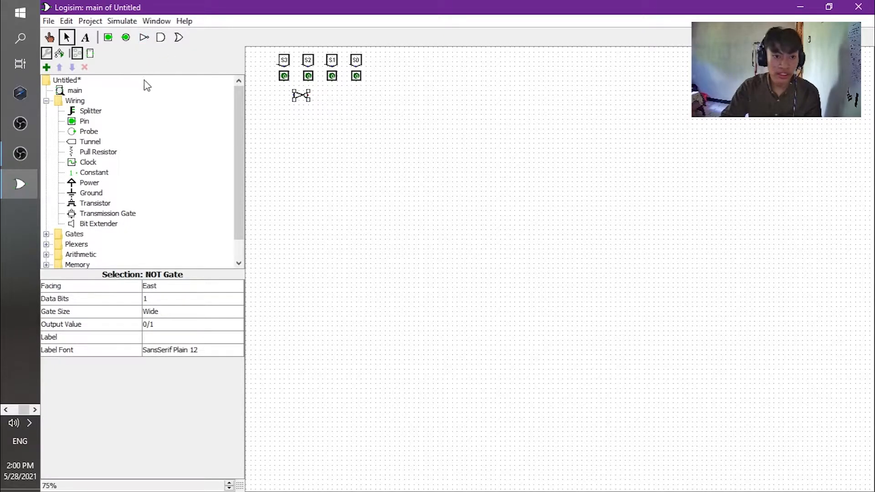
pyautogui.scroll(-1, 221, 244)
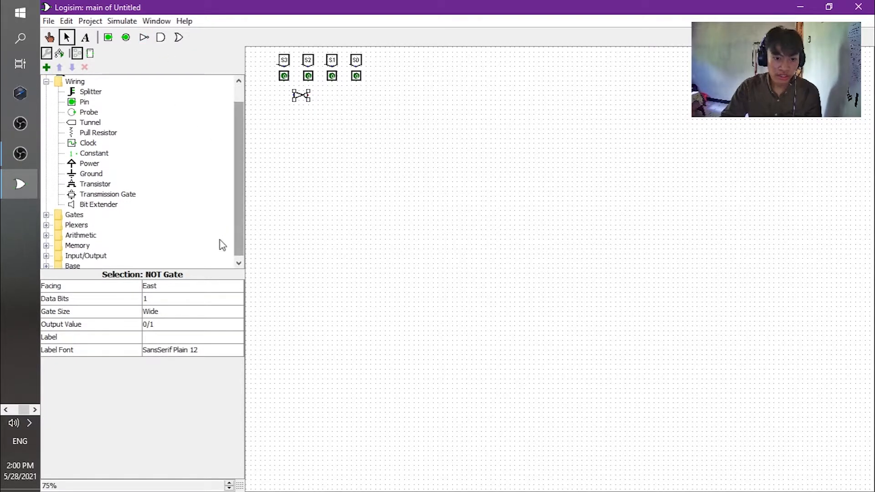
pyautogui.click(196, 286)
pyautogui.click(199, 308)
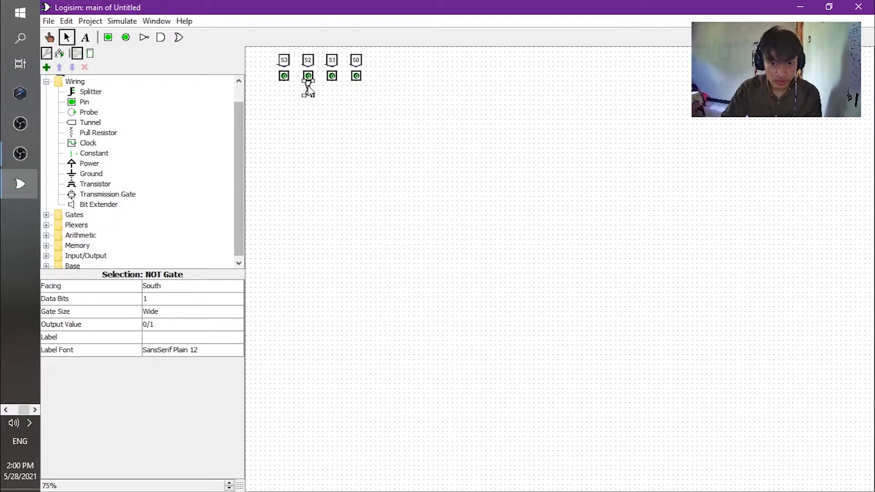
pyautogui.moveTo(305, 93); pyautogui.dragTo(296, 95)
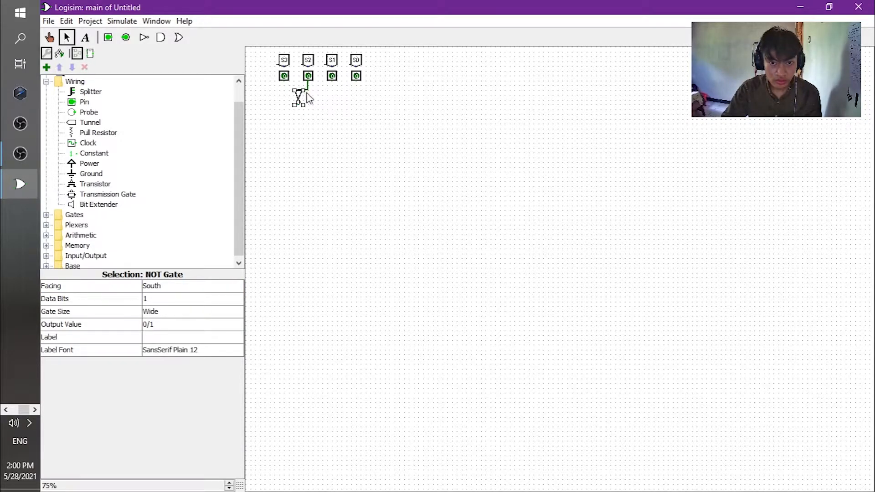
# - Delete the stray wire below the S2 pin and move the NOT gate slightly closer to the pin row
pyautogui.click(308, 90)
pyautogui.rightClick(310, 93)
pyautogui.click(321, 96)
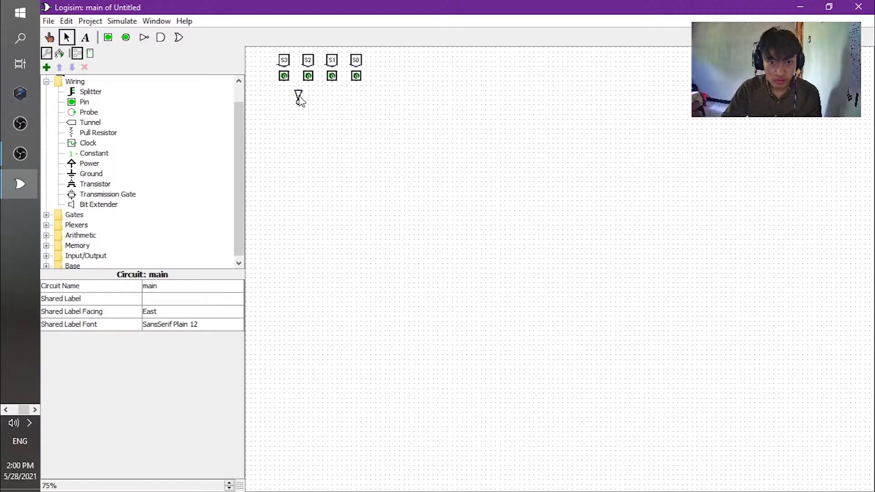
pyautogui.click(300, 100)
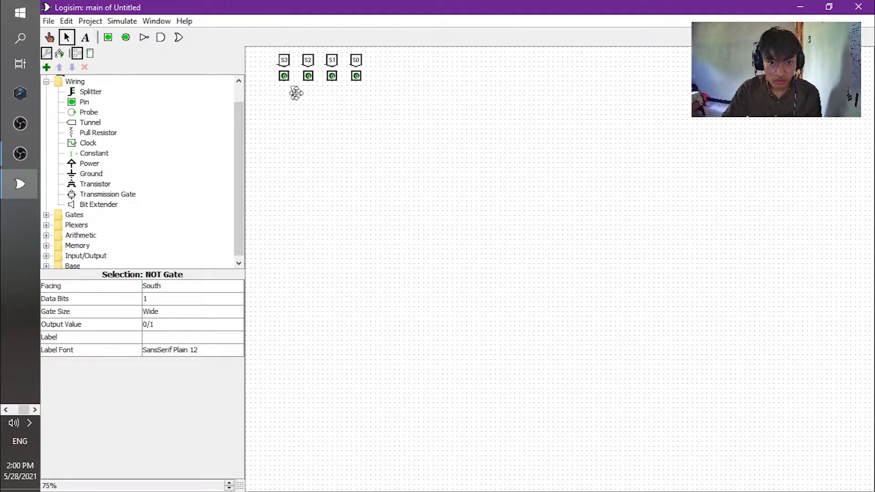
pyautogui.click(326, 121)
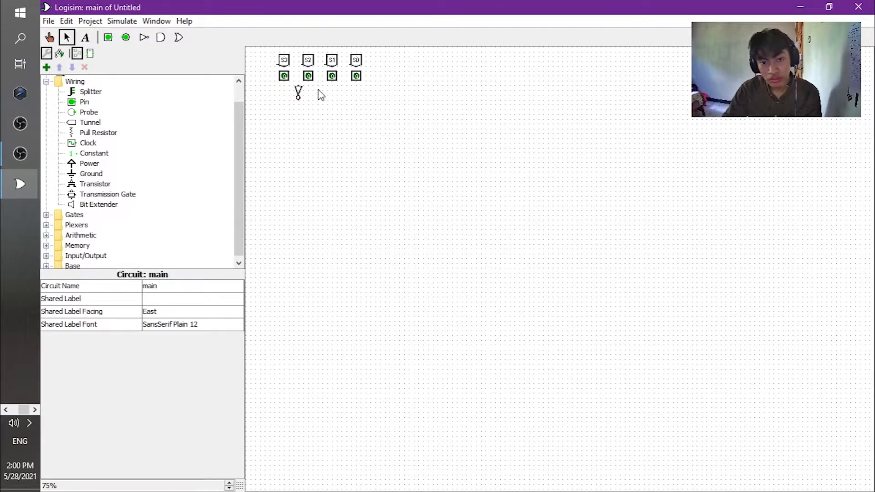
# - Add a NOT gate facing South and position it below the pin row, between the S2 and S1 pins
pyautogui.click(144, 39)
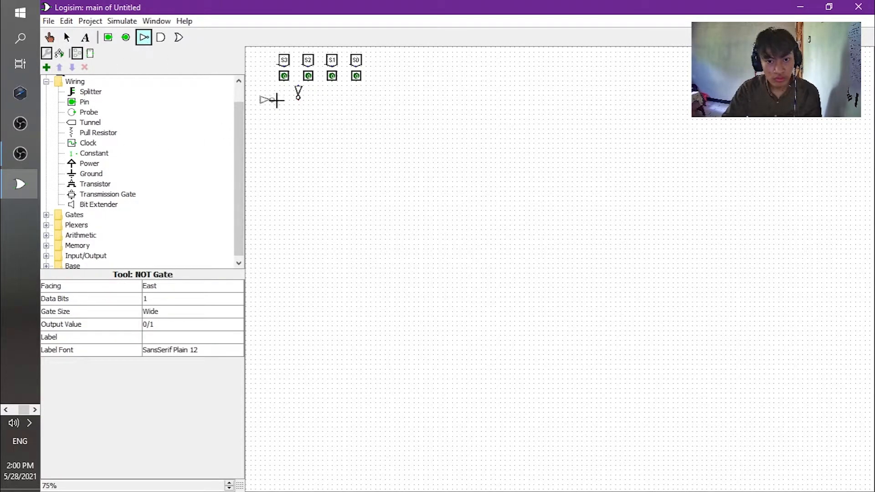
pyautogui.click(328, 95)
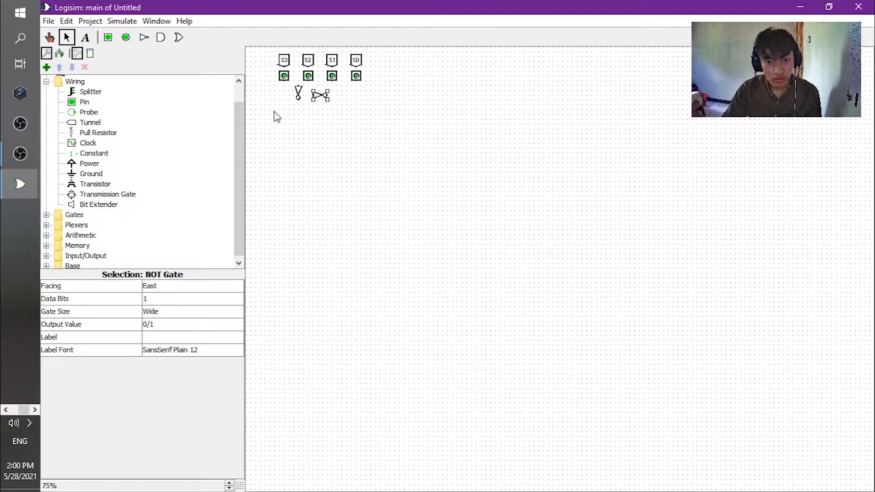
pyautogui.click(166, 288)
pyautogui.click(176, 306)
pyautogui.moveTo(330, 91); pyautogui.dragTo(298, 96)
pyautogui.click(323, 134)
# - Delete the NOT gate located between the S3 and S2 pins
pyautogui.click(301, 96)
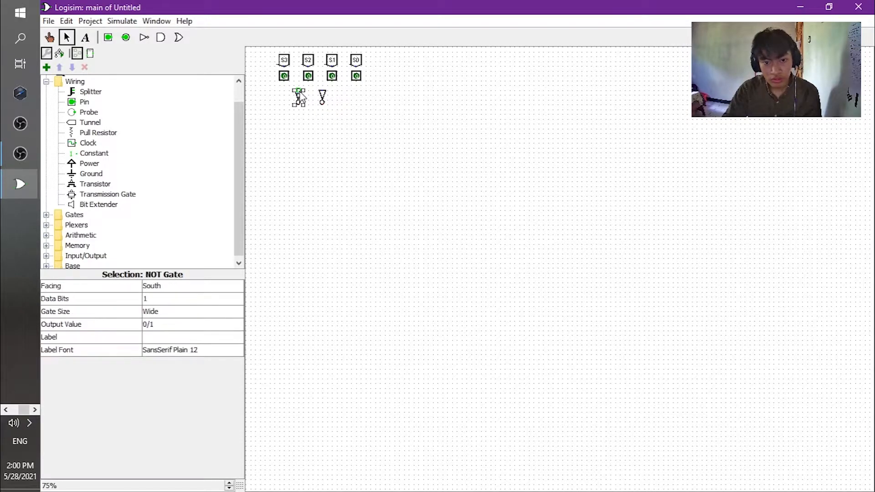
pyautogui.rightClick(302, 97)
pyautogui.click(337, 115)
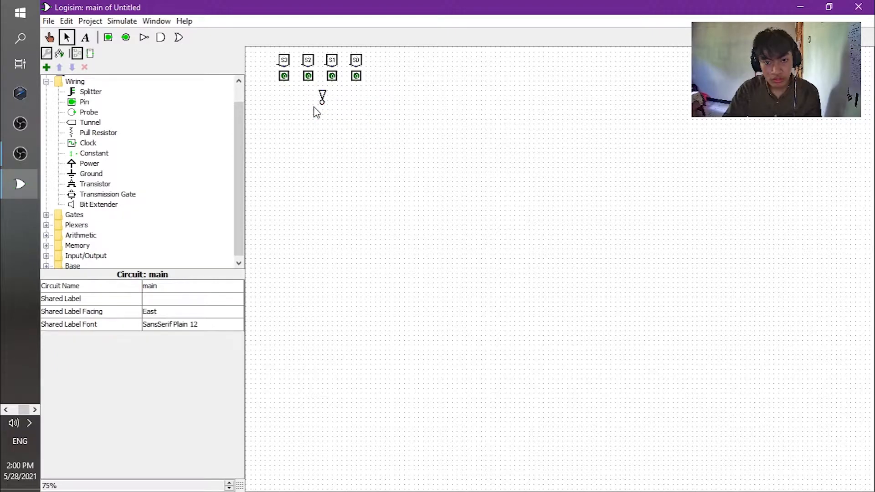
# - Add a NOT gate facing South between the S3 and S2 pins, level with the existing NOT gate
pyautogui.click(144, 37)
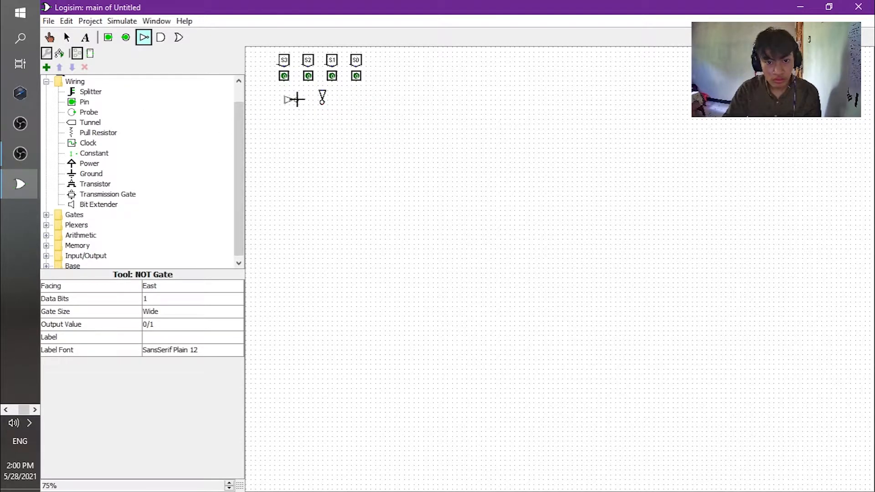
pyautogui.click(305, 95)
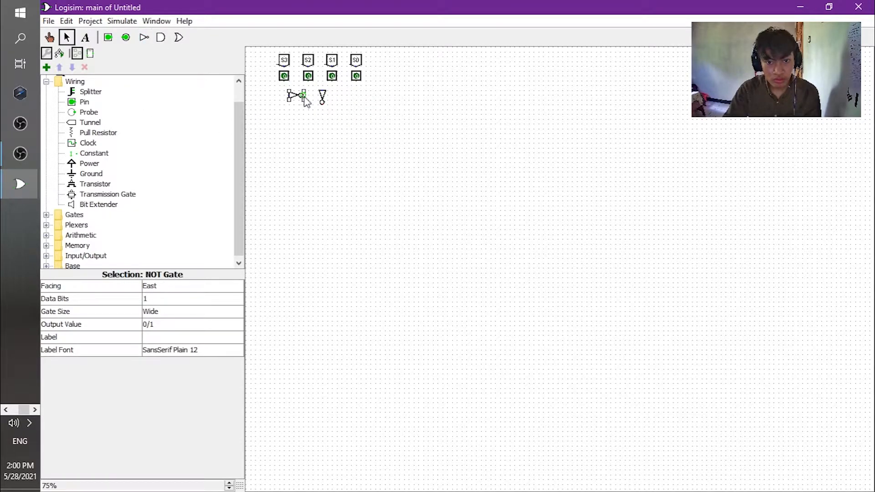
pyautogui.click(205, 287)
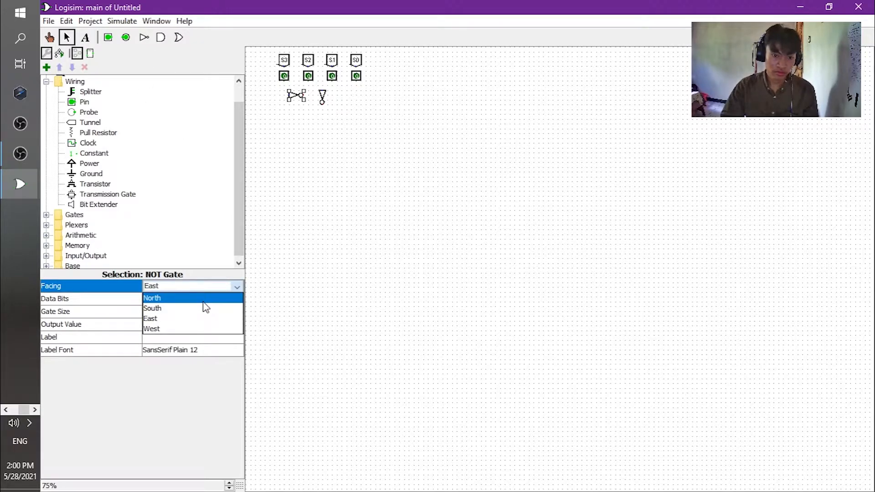
pyautogui.click(205, 310)
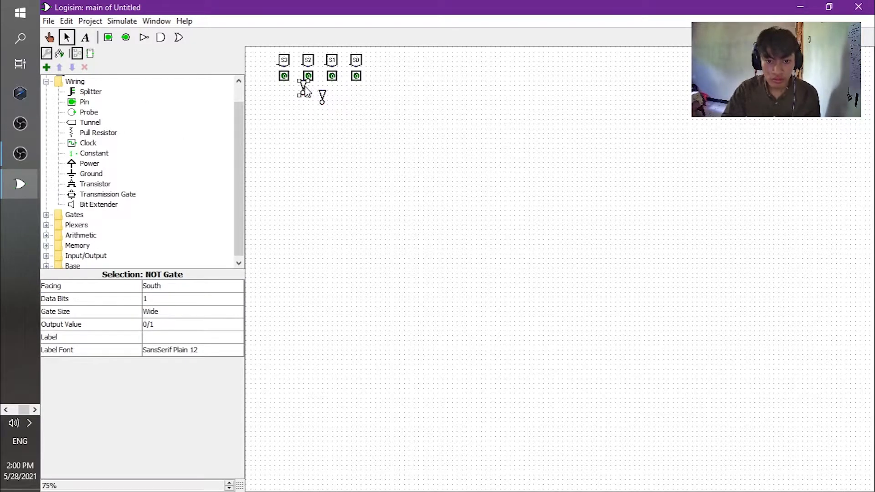
pyautogui.moveTo(298, 92); pyautogui.dragTo(298, 92)
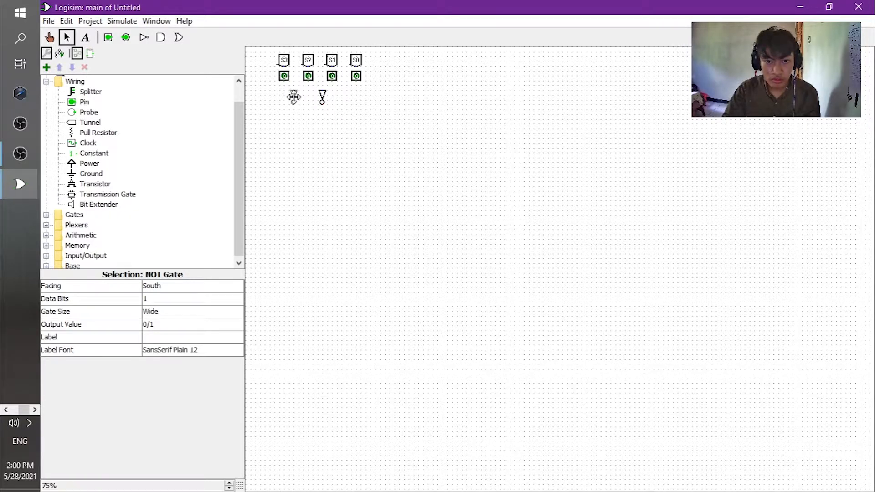
pyautogui.click(347, 107)
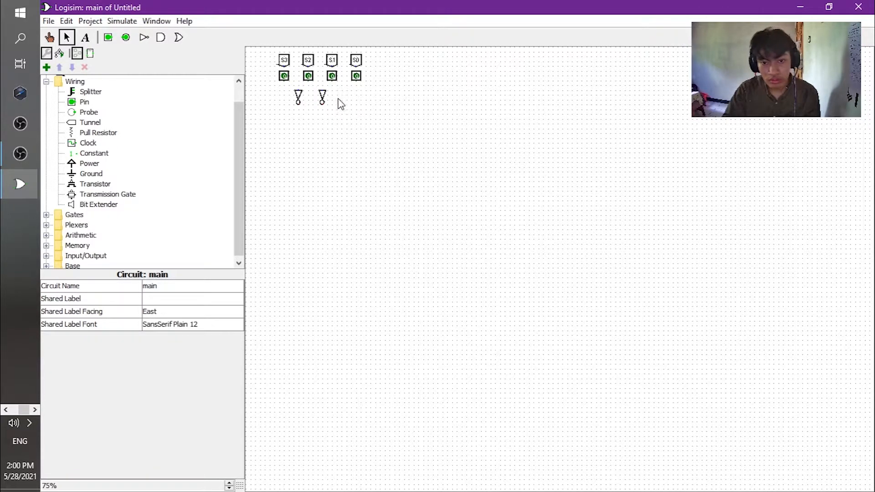
# - Add a NOT gate facing South between the S1 and S0 pins, in line with the other two gates
pyautogui.click(144, 37)
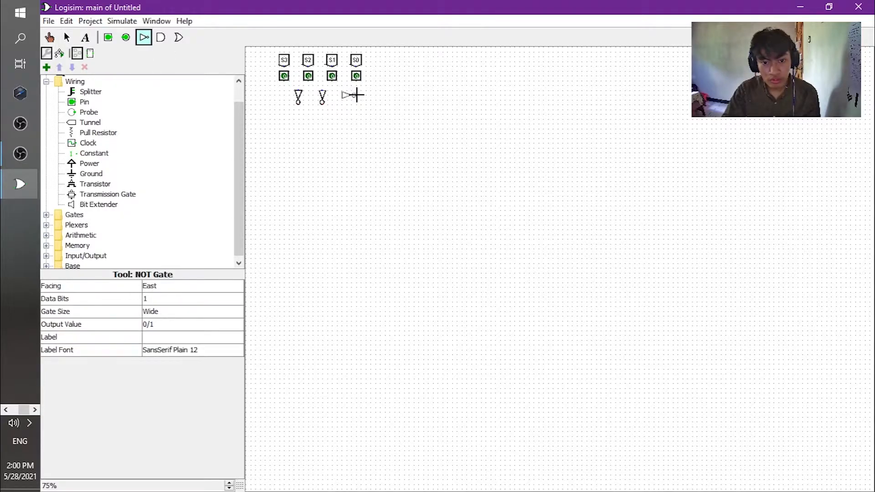
pyautogui.click(357, 95)
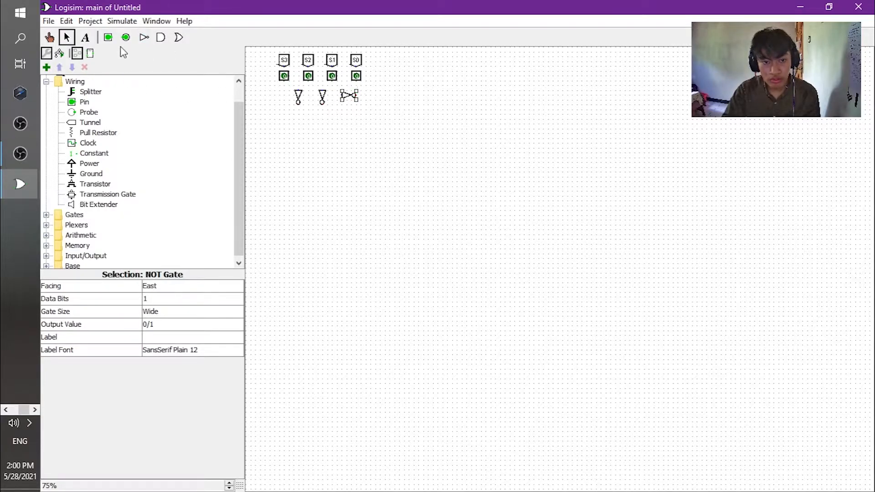
pyautogui.click(178, 295)
pyautogui.click(178, 307)
pyautogui.moveTo(356, 89); pyautogui.dragTo(347, 98)
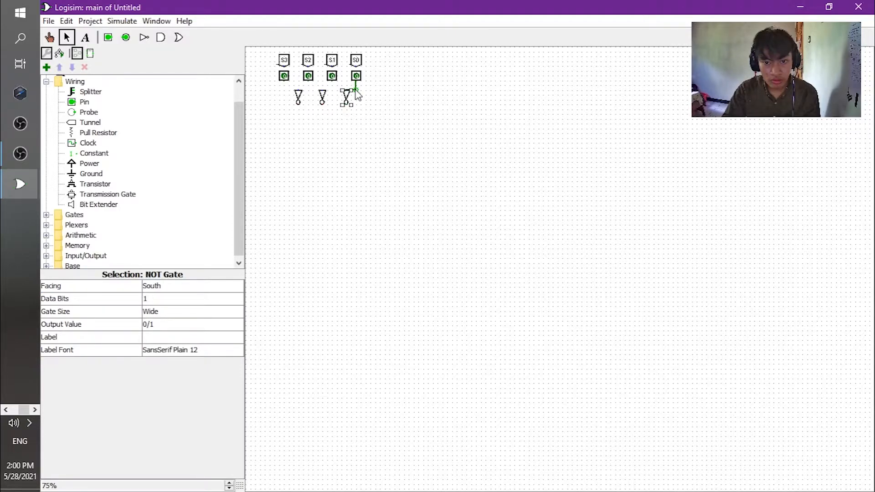
# - Delete the stray wire segment beneath the S0 pin
pyautogui.click(355, 90)
pyautogui.rightClick(357, 93)
pyautogui.click(374, 97)
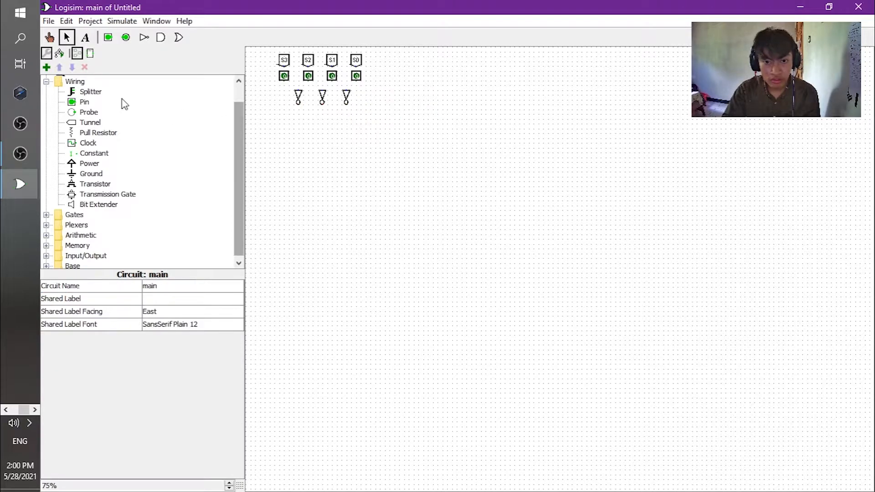
# - Add a fourth NOT gate facing South just past the S0 pin, level with the other three gates
pyautogui.click(144, 37)
pyautogui.click(379, 91)
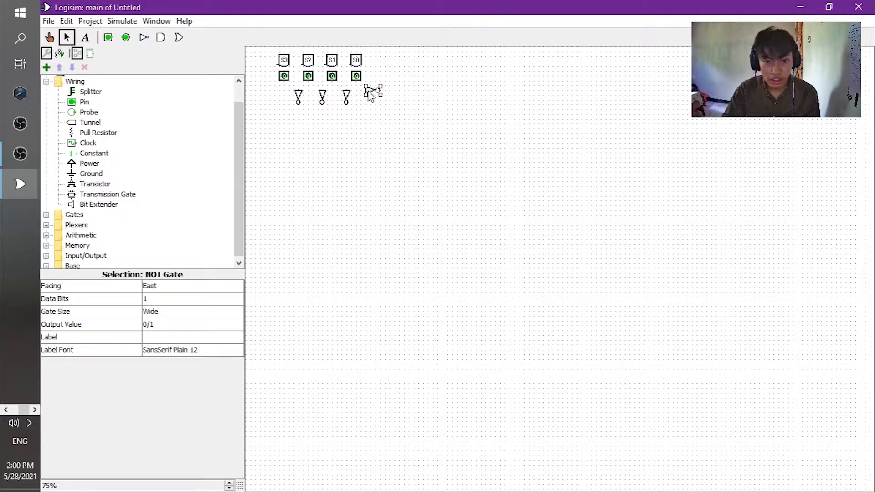
pyautogui.click(191, 287)
pyautogui.click(191, 305)
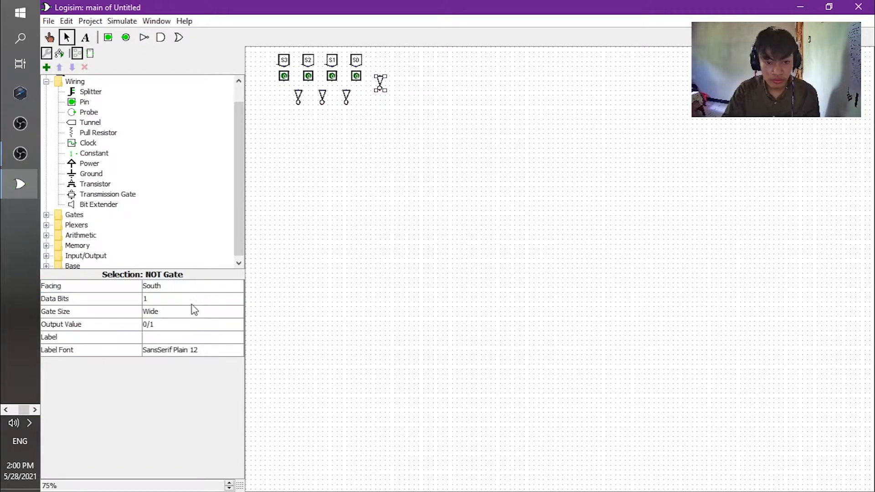
pyautogui.moveTo(380, 89); pyautogui.dragTo(371, 104)
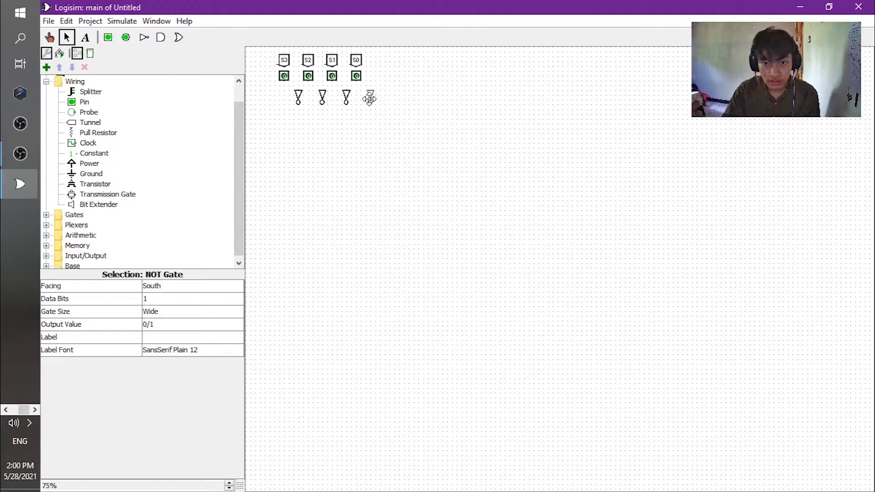
pyautogui.click(361, 135)
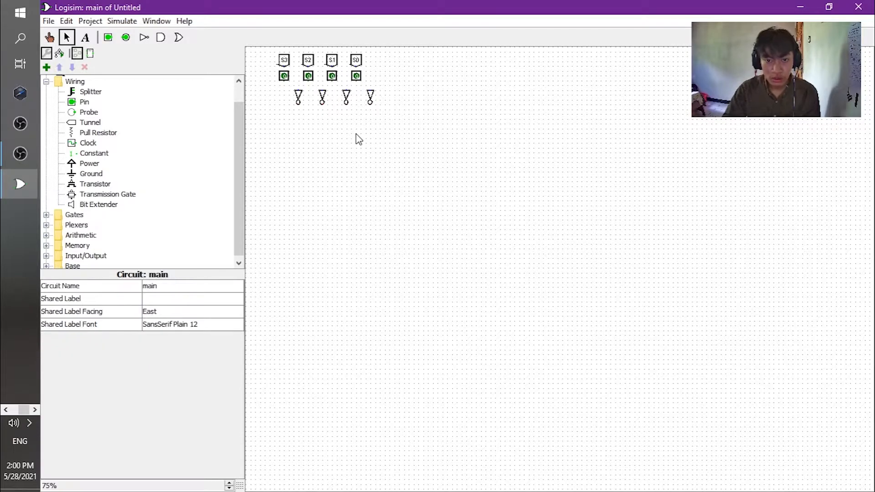
# - Wire each of the S3, S2, S1 and S0 pins to the input of its own NOT gate
pyautogui.click(284, 82)
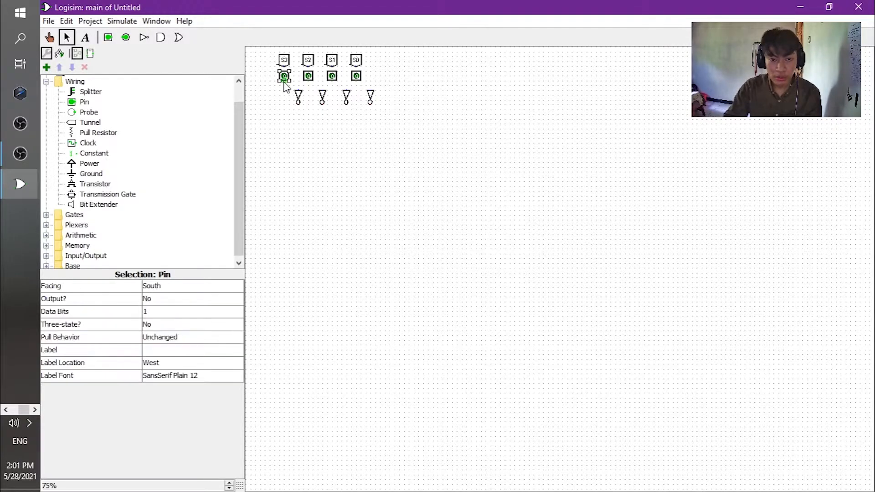
pyautogui.moveTo(290, 90); pyautogui.dragTo(293, 85)
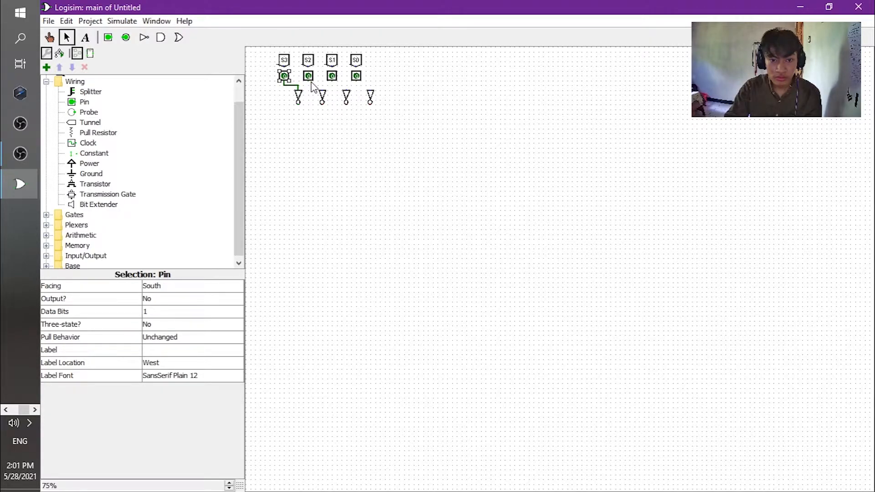
pyautogui.moveTo(315, 89); pyautogui.dragTo(323, 89)
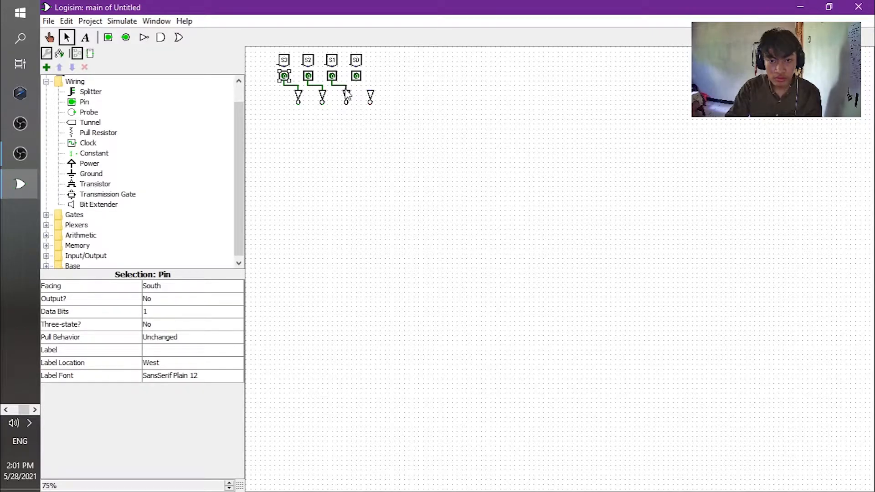
pyautogui.moveTo(370, 88)
pyautogui.mouseDown()
pyautogui.moveTo(358, 93)
pyautogui.moveTo(368, 89)
pyautogui.mouseUp()
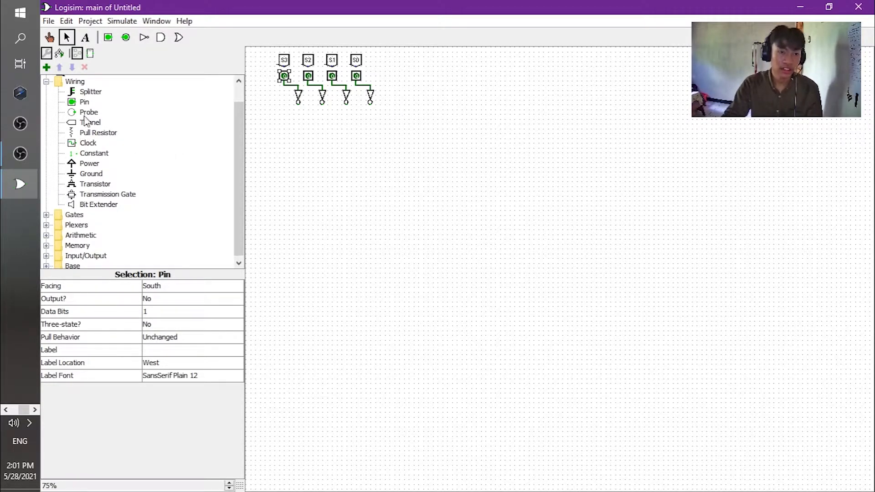
# - Add three AND gates stacked vertically with even spacing, below and to the right of the NOT gates
pyautogui.click(160, 37)
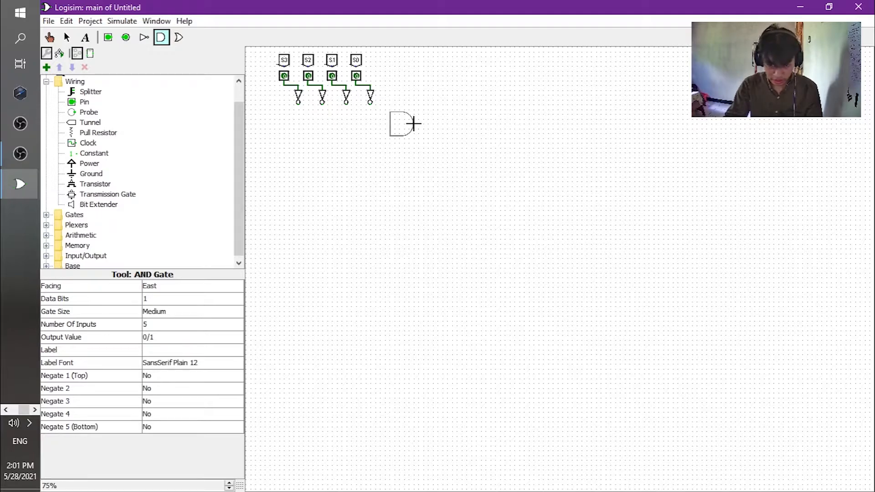
pyautogui.click(414, 124)
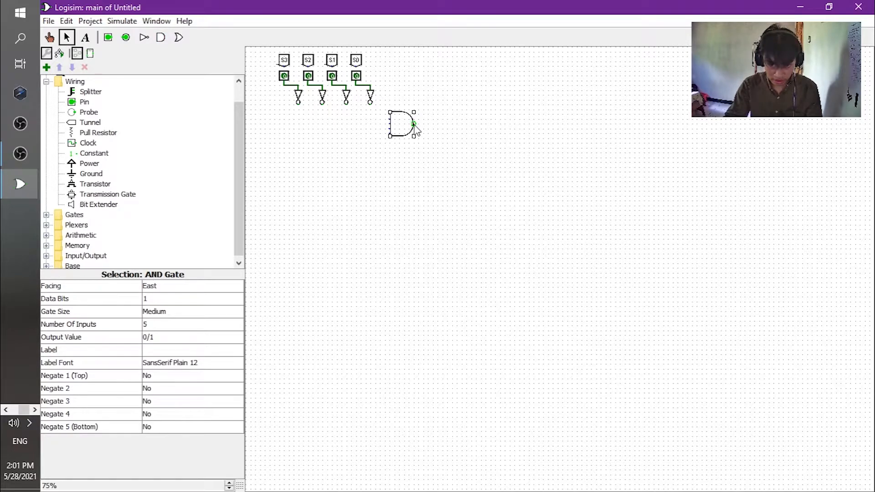
pyautogui.click(162, 38)
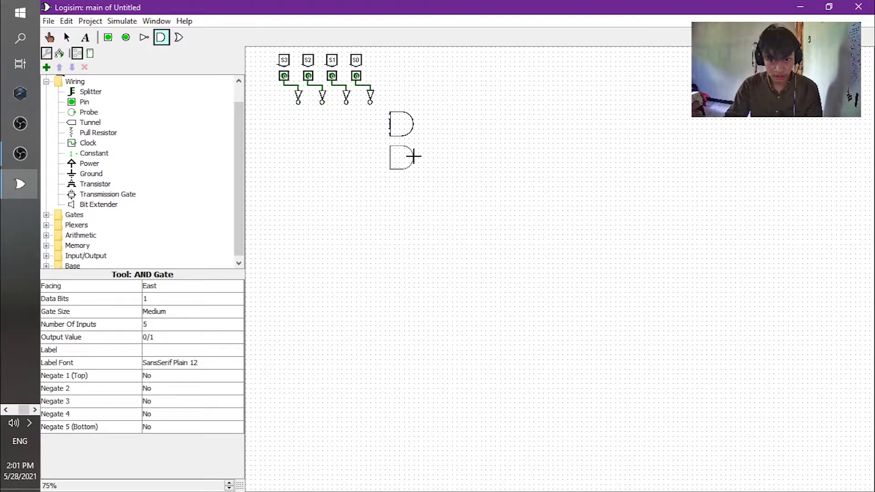
pyautogui.click(413, 156)
pyautogui.click(398, 123)
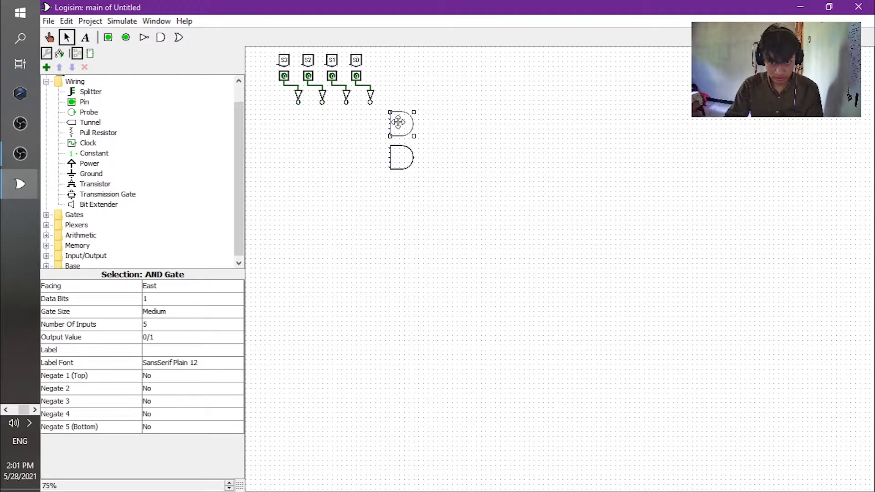
pyautogui.moveTo(398, 122); pyautogui.dragTo(400, 128)
pyautogui.click(412, 179)
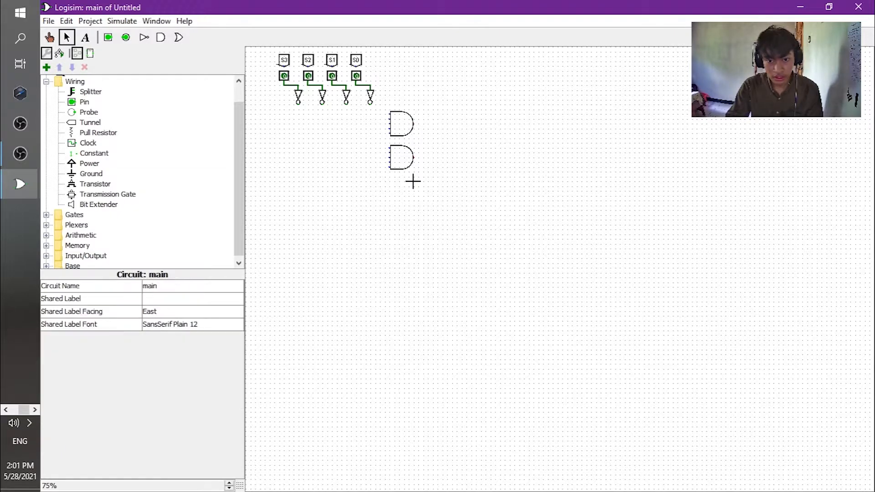
pyautogui.click(161, 37)
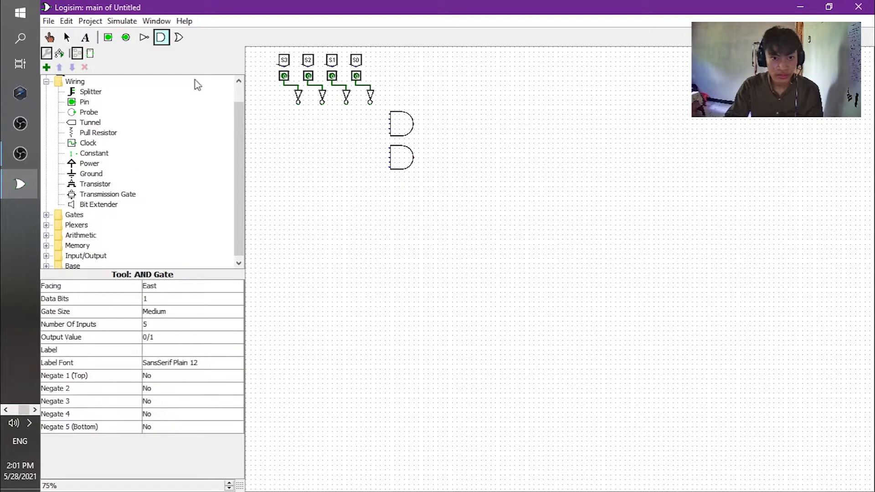
pyautogui.click(414, 191)
pyautogui.click(505, 182)
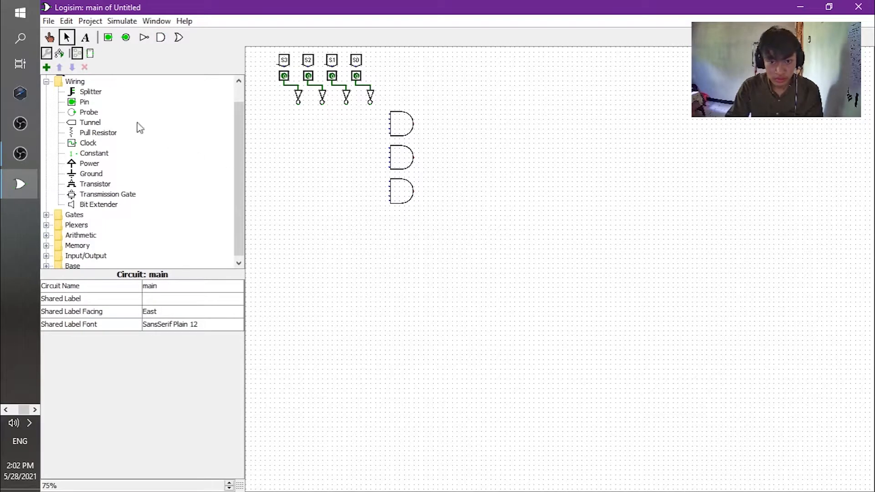
# - Add an OR gate to the right of the AND gate column, near the middle gate's height
pyautogui.click(179, 37)
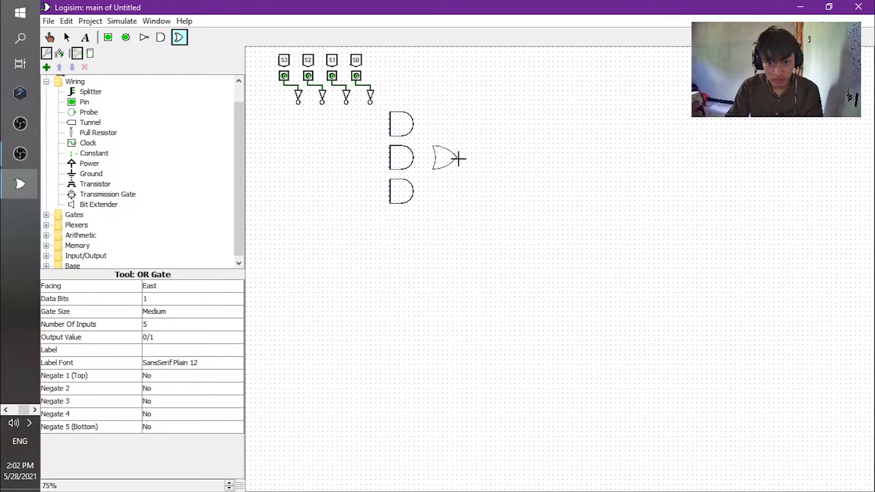
pyautogui.click(459, 170)
pyautogui.click(484, 219)
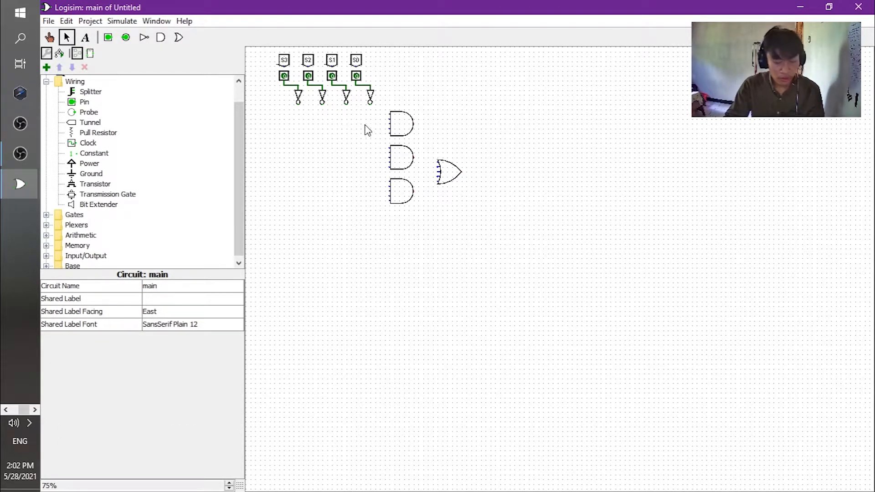
# - Set the top AND gate's number of inputs to 2
pyautogui.click(399, 124)
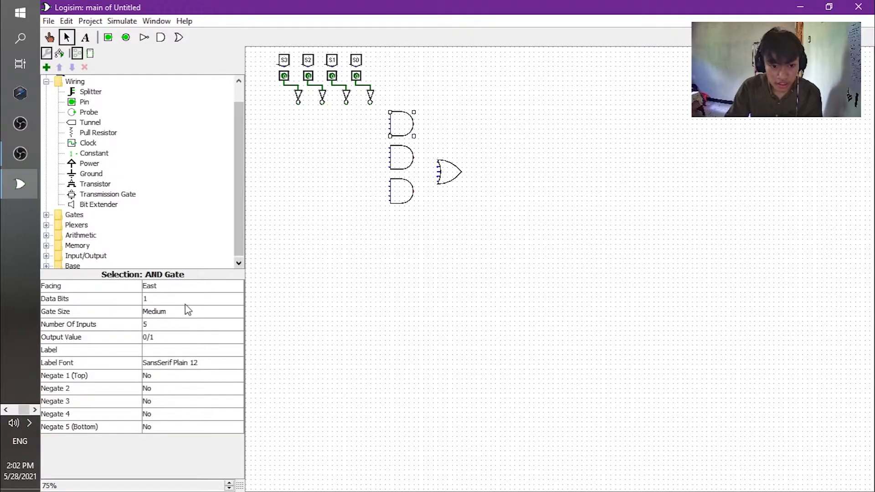
pyautogui.click(189, 325)
pyautogui.scroll(-1, 228, 358)
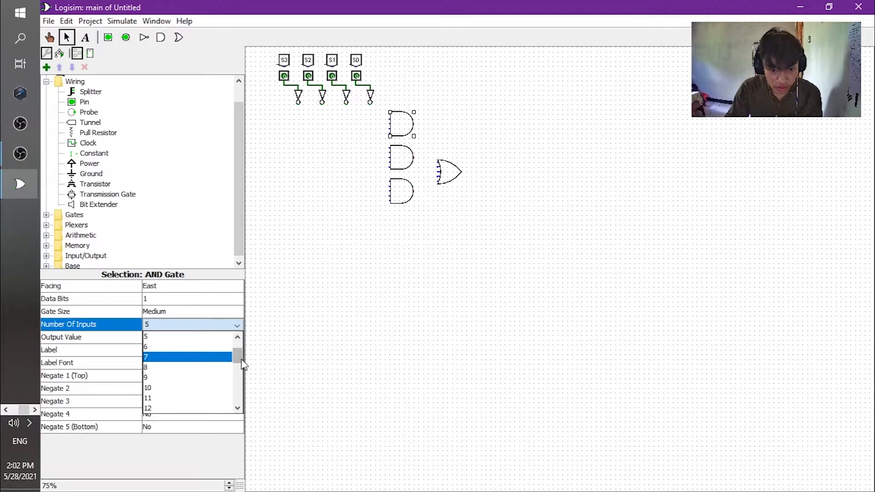
pyautogui.scroll(1, 240, 358)
pyautogui.click(230, 336)
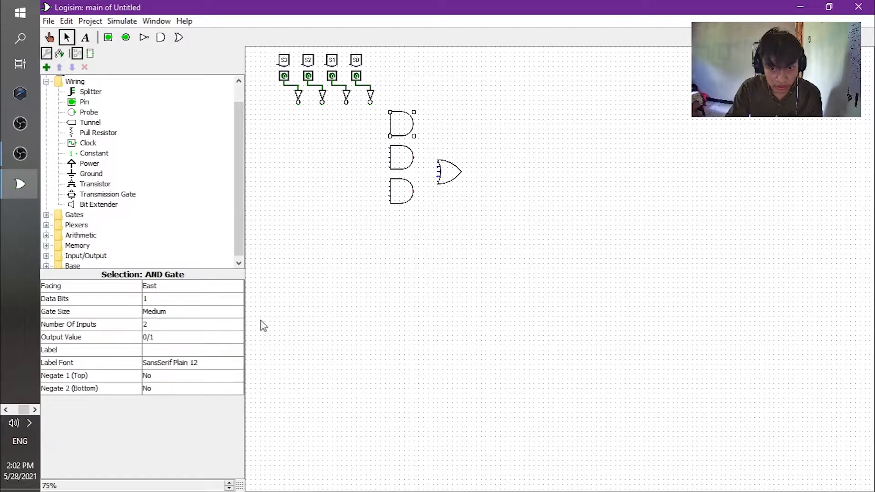
# - Set the middle AND gate's number of inputs to 2
pyautogui.click(399, 160)
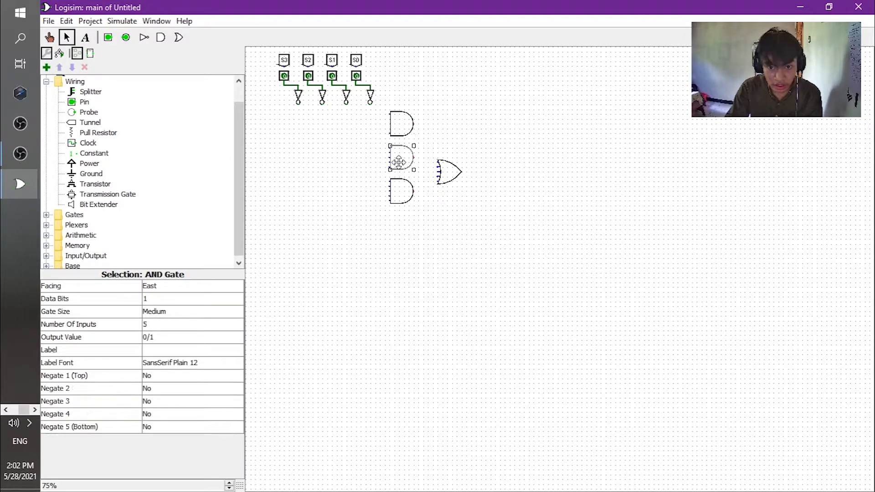
pyautogui.click(206, 326)
pyautogui.scroll(2, 238, 355)
pyautogui.click(223, 343)
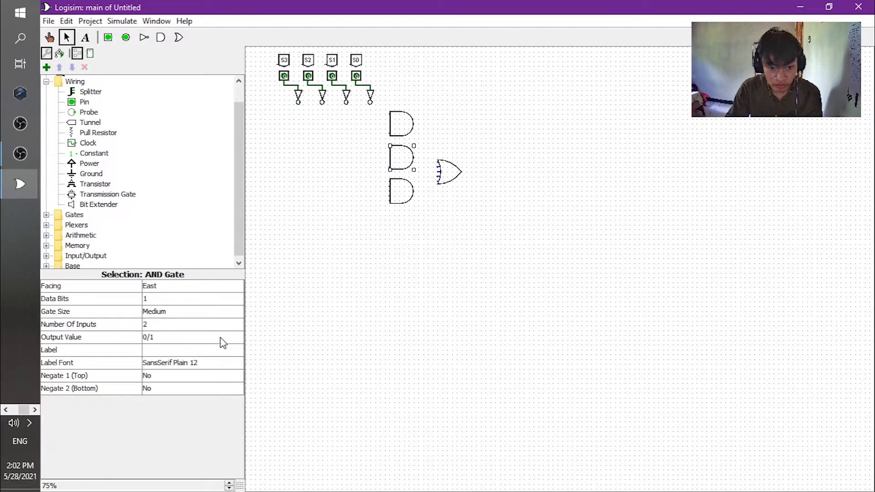
# - Shift the bottom AND gate down slightly and set its number of inputs to 2
pyautogui.moveTo(401, 191); pyautogui.dragTo(401, 196)
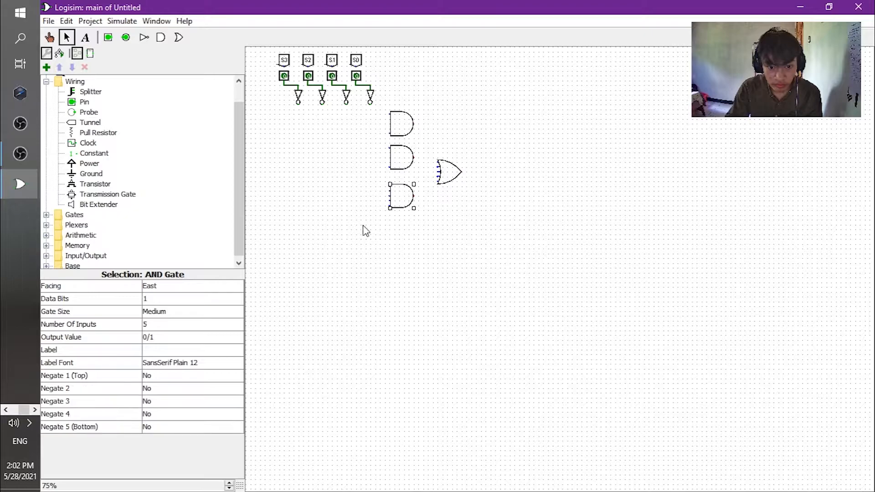
pyautogui.click(205, 325)
pyautogui.scroll(3, 221, 351)
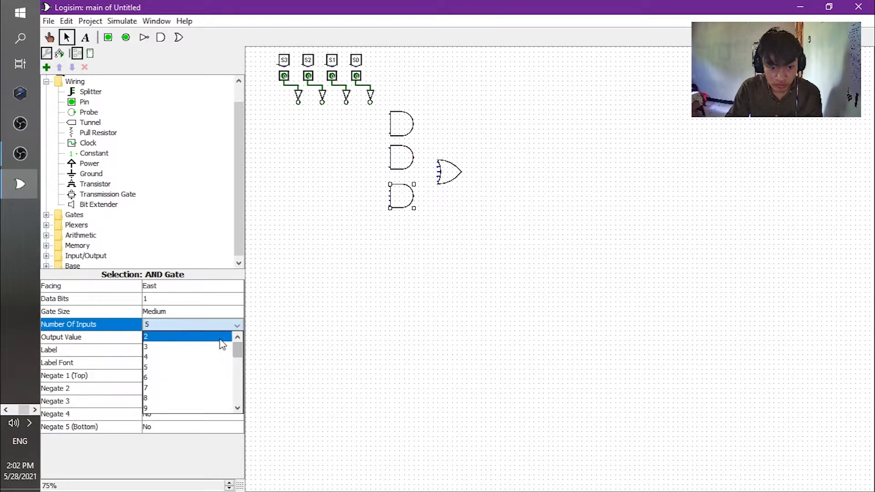
pyautogui.click(223, 343)
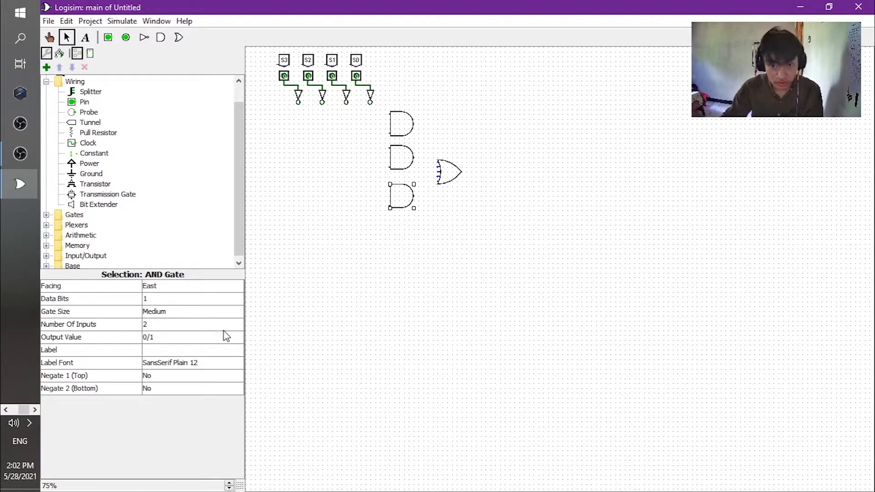
# - Set the OR gate's number of inputs to 4
pyautogui.click(444, 184)
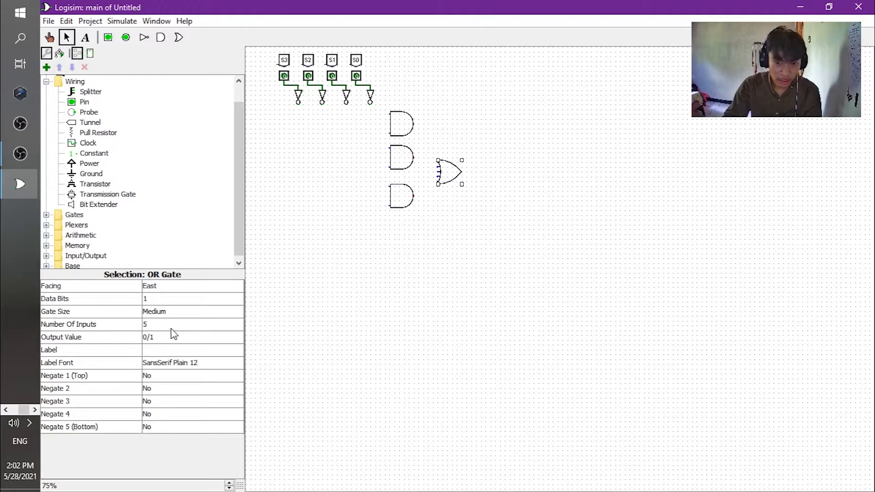
pyautogui.click(186, 324)
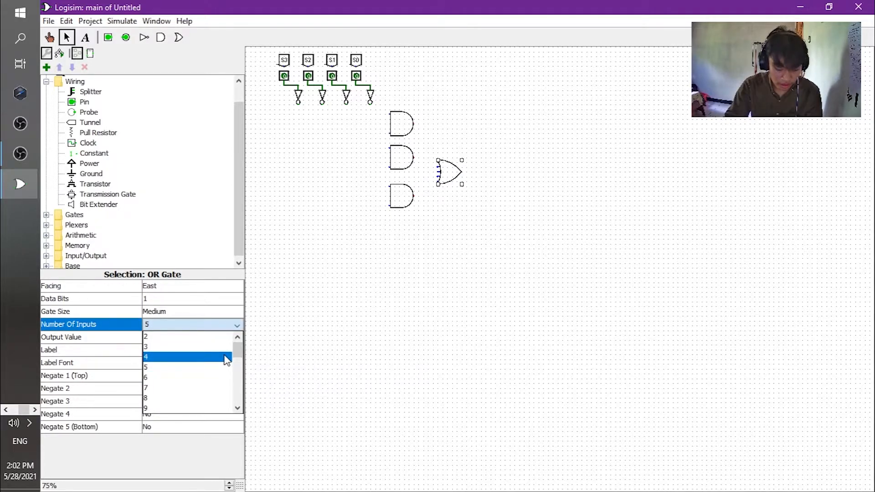
pyautogui.click(227, 357)
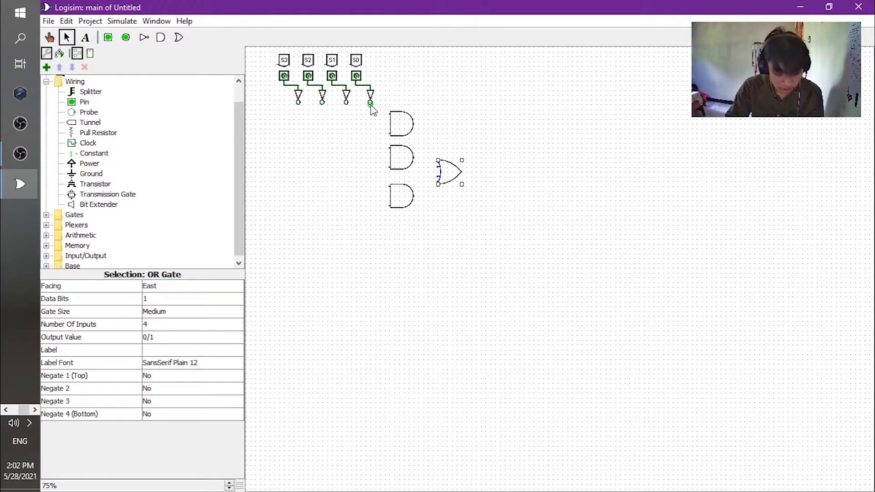
# - Wire inverted S1 and inverted S0 to the top AND gate, and S2 and inverted S1 to the middle AND gate
pyautogui.moveTo(371, 112); pyautogui.dragTo(388, 134)
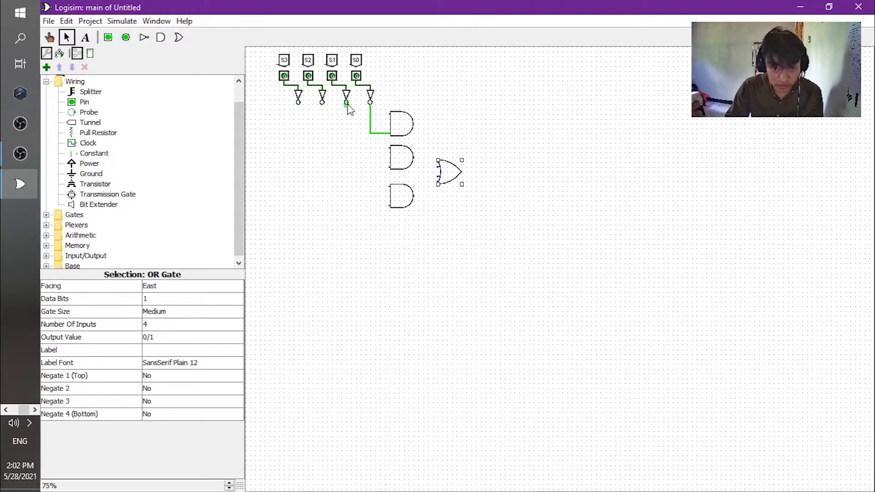
pyautogui.moveTo(349, 118); pyautogui.dragTo(389, 114)
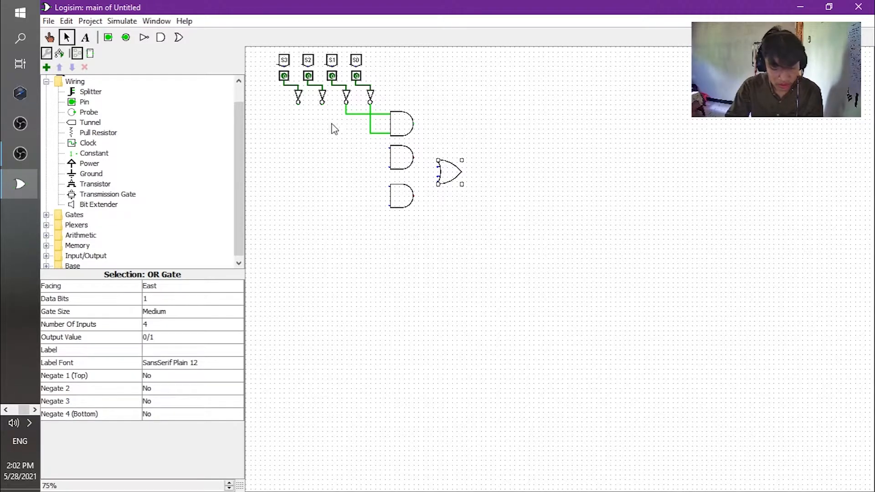
pyautogui.moveTo(308, 85); pyautogui.dragTo(390, 154)
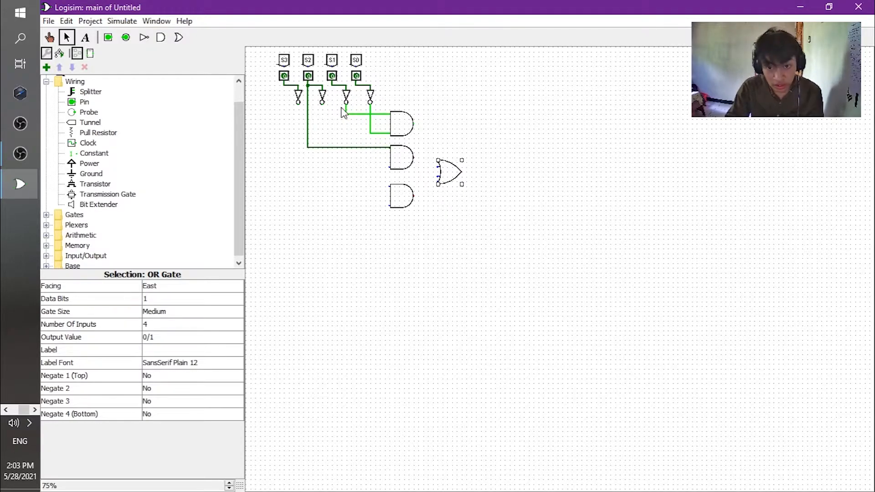
pyautogui.moveTo(346, 114); pyautogui.dragTo(401, 187)
# - With the bottom AND gate moved back up, wire S2 to its upper input and inverted S0 to its lower input
pyautogui.click(450, 222)
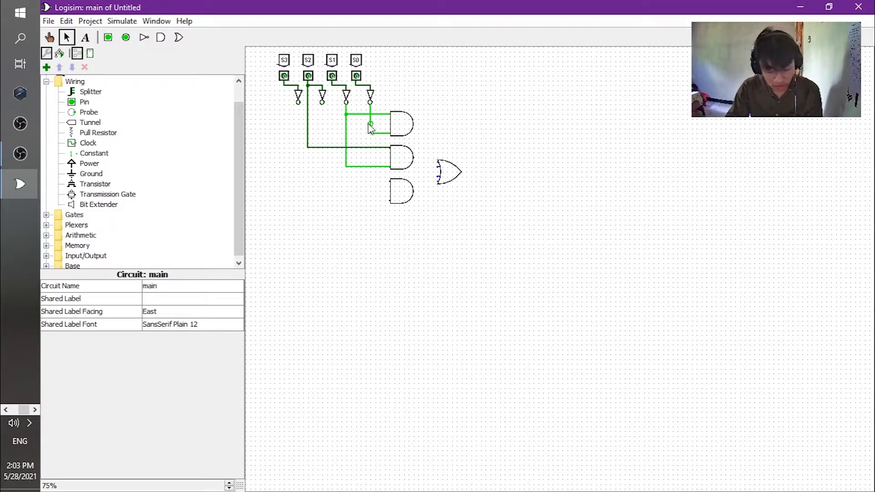
pyautogui.moveTo(370, 135)
pyautogui.mouseDown()
pyautogui.moveTo(373, 181)
pyautogui.moveTo(390, 201)
pyautogui.mouseUp()
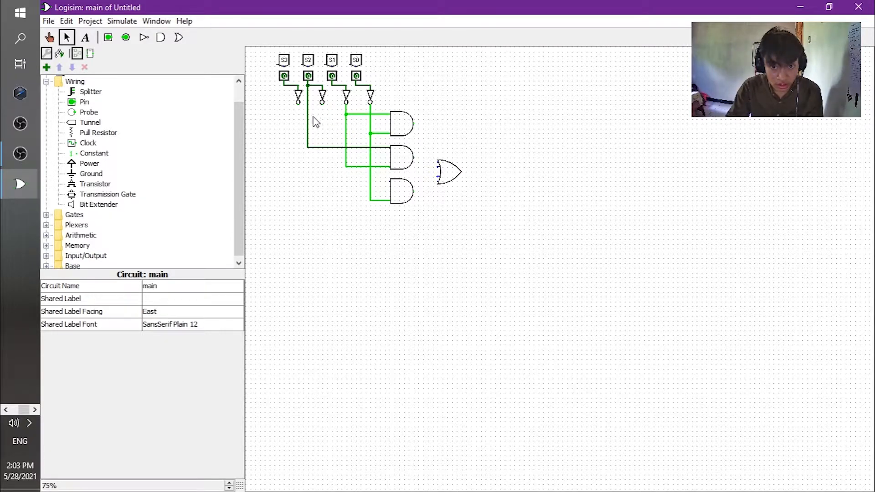
pyautogui.moveTo(308, 148)
pyautogui.mouseDown()
pyautogui.moveTo(324, 182)
pyautogui.moveTo(390, 182)
pyautogui.mouseUp()
# - Wire the outputs of the three AND gates and input S3 to the four inputs of the OR gate
pyautogui.moveTo(413, 123); pyautogui.dragTo(429, 170)
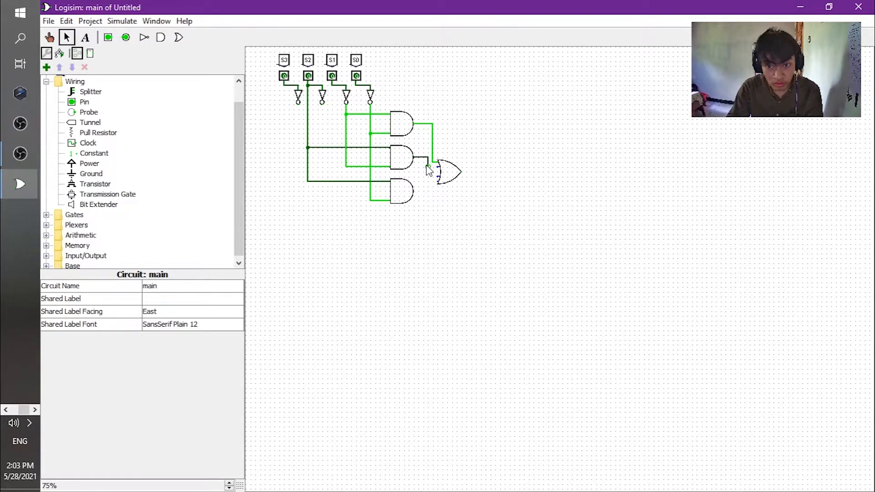
pyautogui.moveTo(414, 189); pyautogui.dragTo(430, 179)
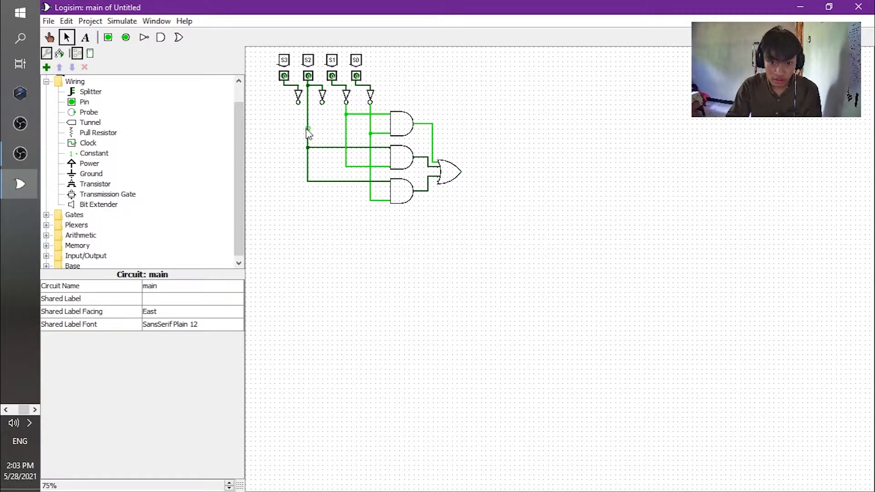
pyautogui.moveTo(286, 86); pyautogui.dragTo(437, 182)
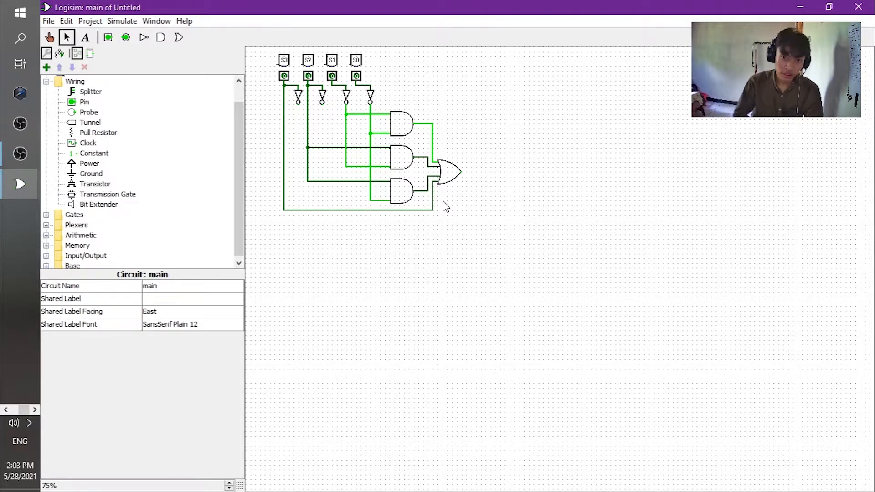
# - Place two more AND gates one below the other, aligned under the existing three AND gates
pyautogui.click(160, 37)
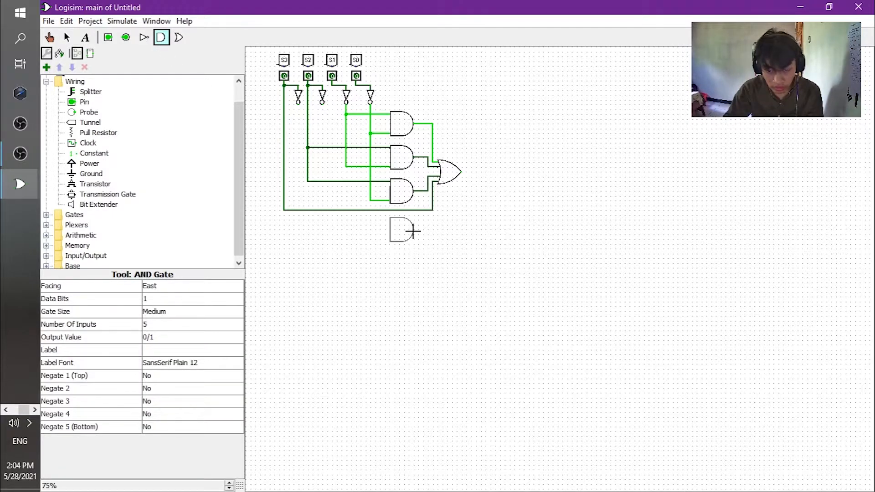
pyautogui.click(413, 231)
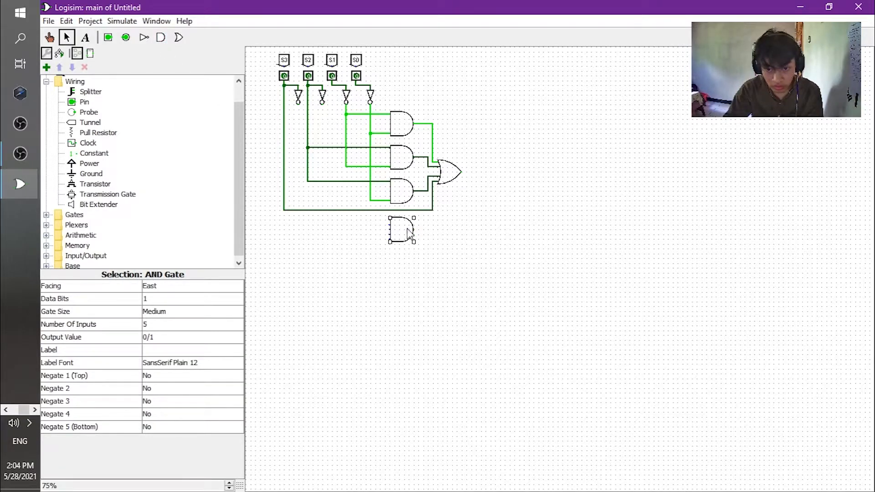
pyautogui.click(161, 38)
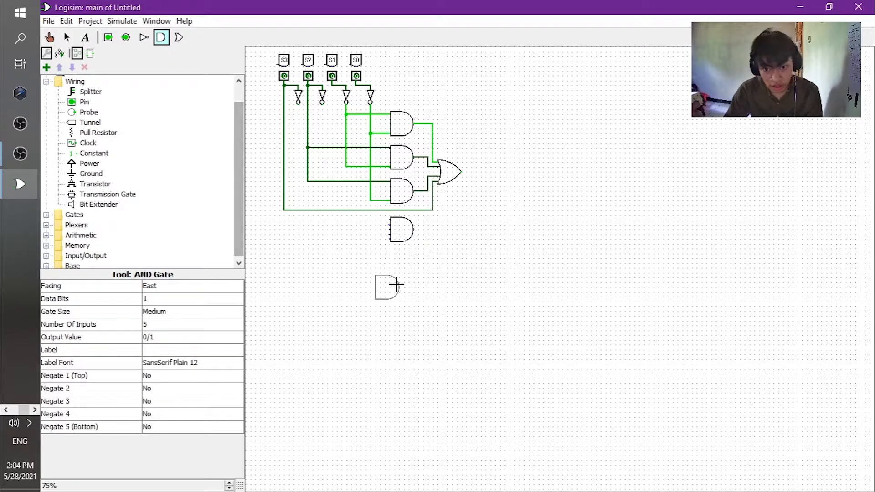
pyautogui.click(414, 274)
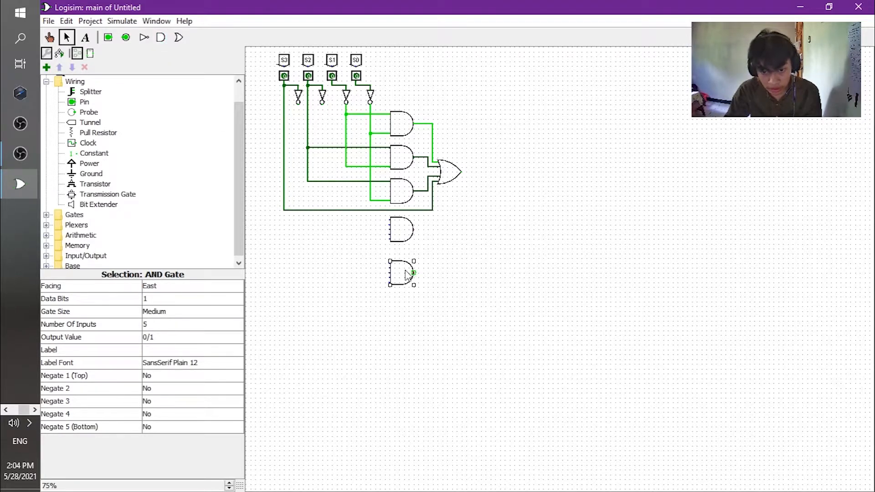
# - Place a second OR gate to the right of the two new AND gates and shift it and the lower AND gate slightly up
pyautogui.click(179, 37)
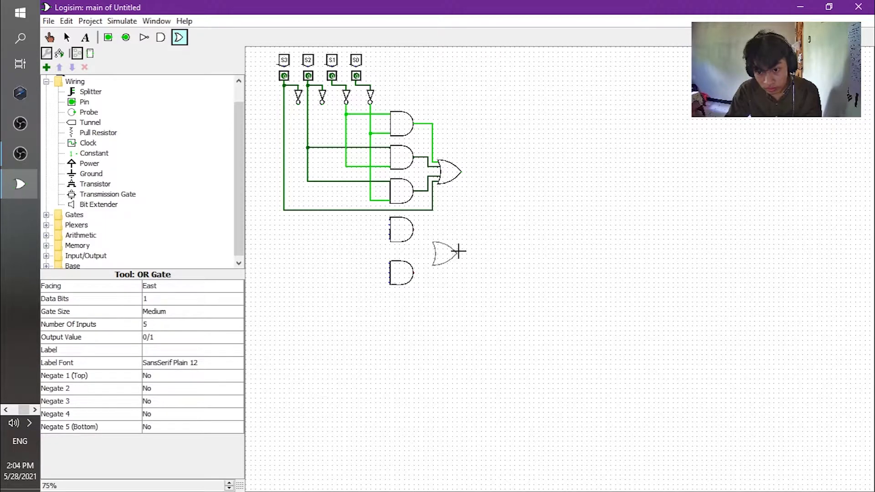
pyautogui.click(460, 249)
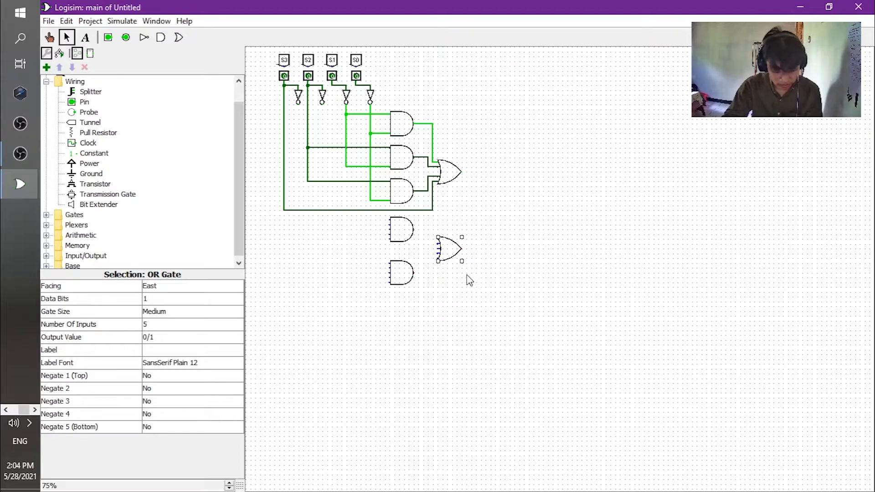
pyautogui.moveTo(445, 250); pyautogui.dragTo(450, 246)
pyautogui.moveTo(403, 273); pyautogui.dragTo(403, 269)
pyautogui.click(442, 277)
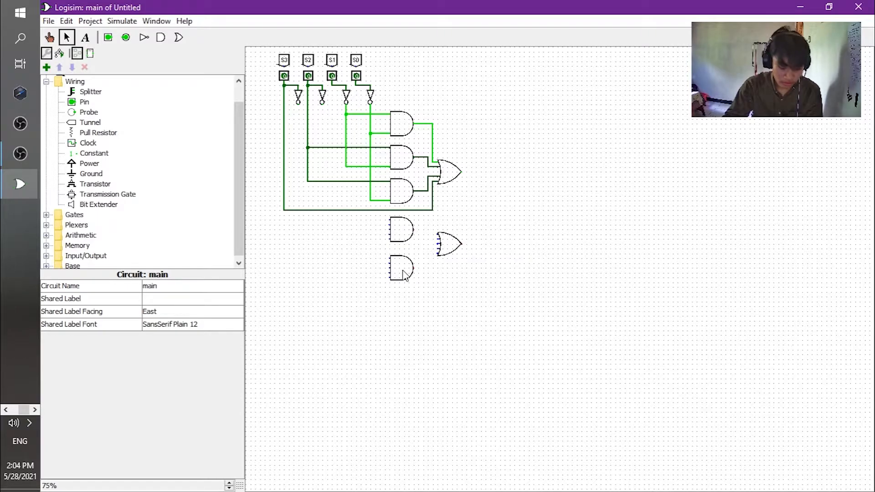
# - Set the number of inputs of both new AND gates to 2
pyautogui.click(398, 235)
pyautogui.click(209, 324)
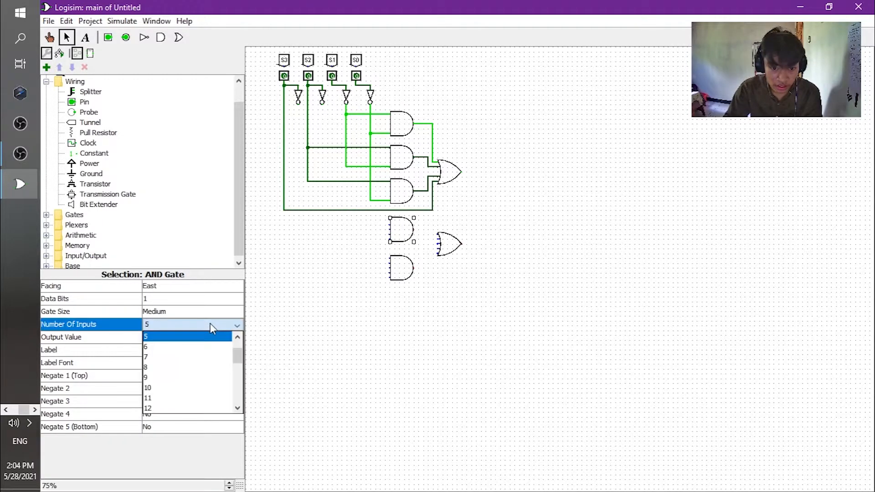
pyautogui.moveTo(235, 362); pyautogui.dragTo(236, 353)
pyautogui.click(225, 347)
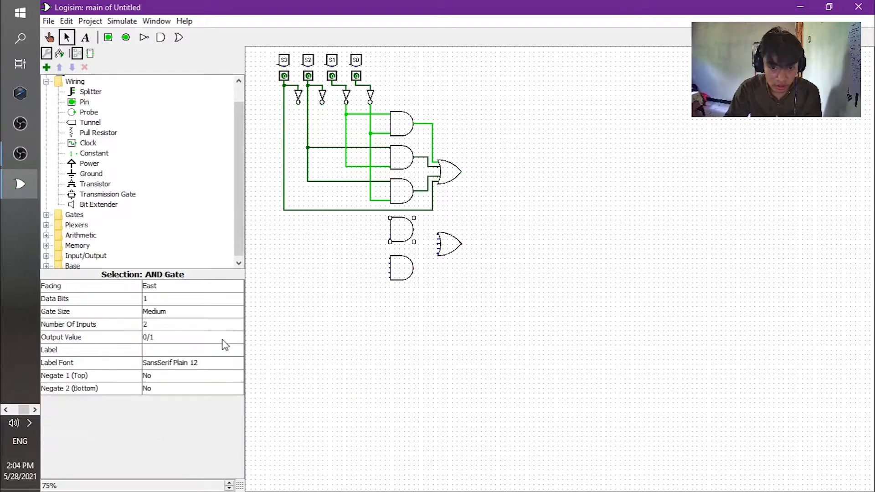
pyautogui.click(403, 272)
pyautogui.click(206, 328)
pyautogui.moveTo(237, 362); pyautogui.dragTo(241, 353)
pyautogui.click(225, 345)
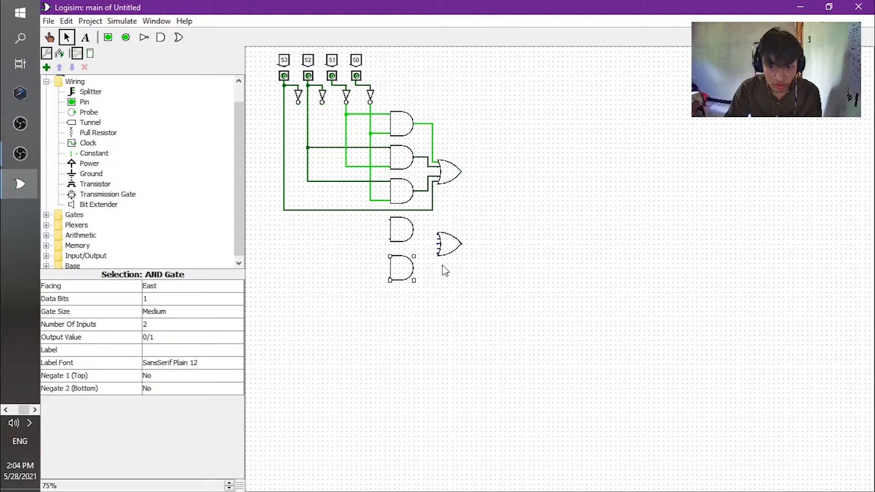
# - Set the second OR gate's number of inputs to 4
pyautogui.click(447, 249)
pyautogui.click(223, 325)
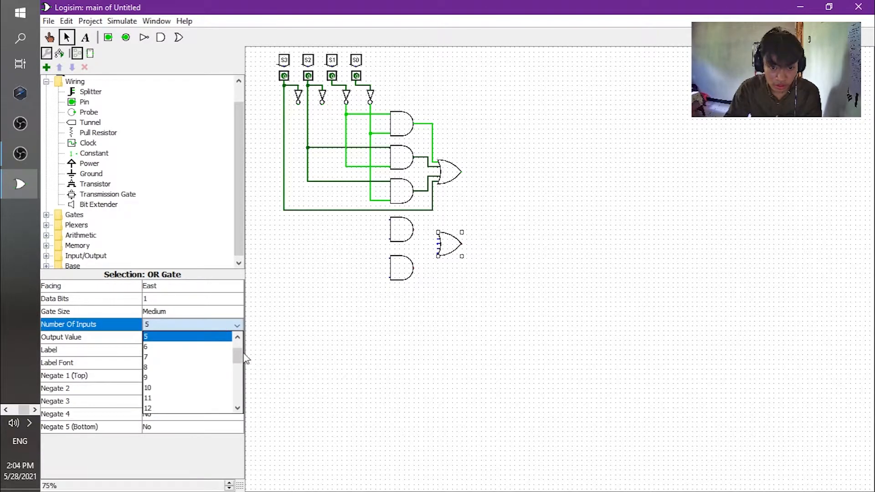
pyautogui.scroll(1, 240, 352)
pyautogui.click(225, 357)
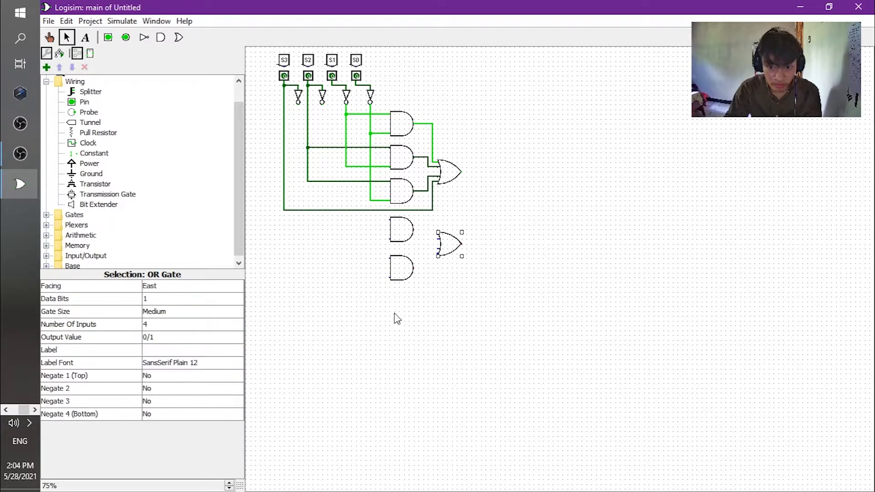
pyautogui.click(398, 315)
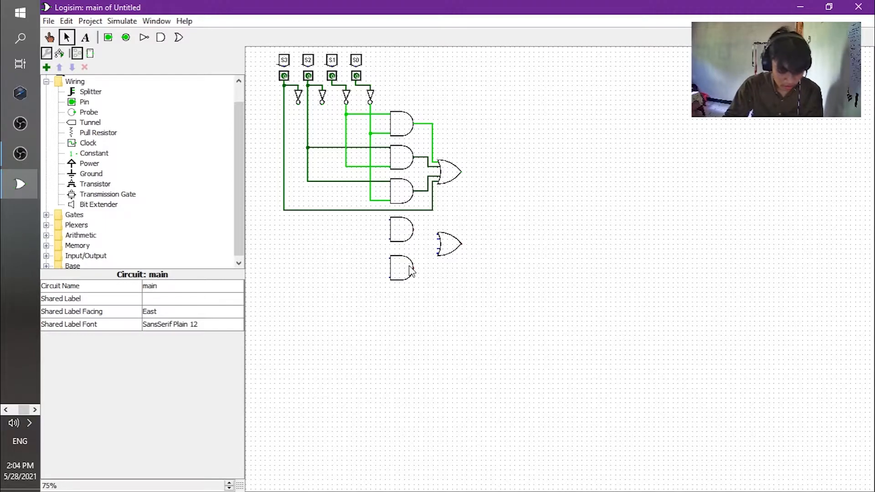
# - Wire inverted S2 and inverted S0 to the upper new AND gate, and S2 and S0 to the lower one
pyautogui.moveTo(372, 203); pyautogui.dragTo(391, 240)
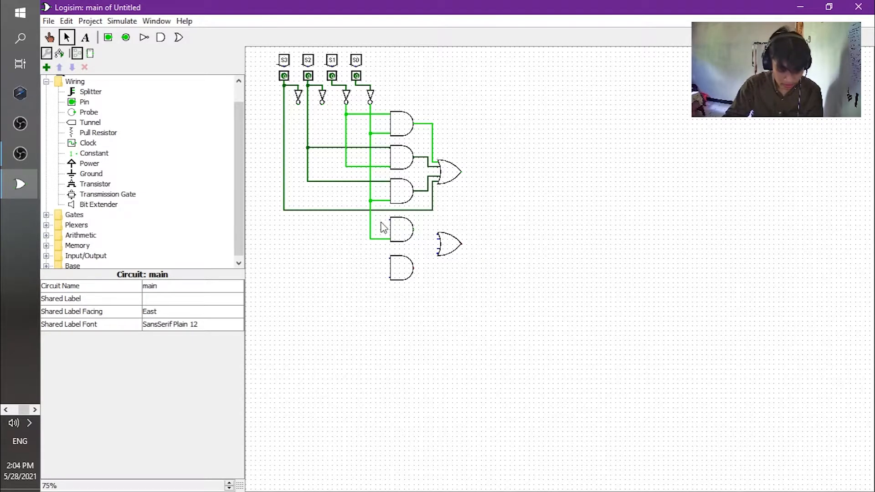
pyautogui.moveTo(323, 103)
pyautogui.mouseDown()
pyautogui.moveTo(322, 151)
pyautogui.moveTo(390, 219)
pyautogui.mouseUp()
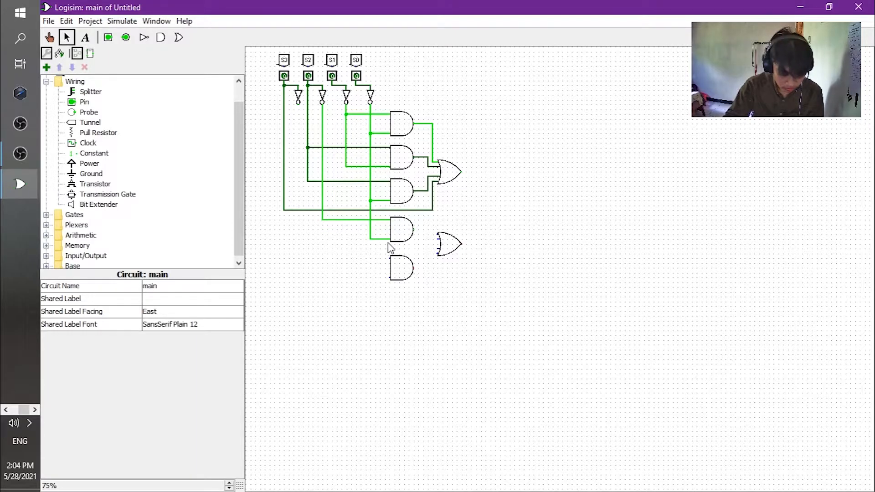
pyautogui.moveTo(308, 181)
pyautogui.mouseDown()
pyautogui.moveTo(326, 230)
pyautogui.moveTo(393, 267)
pyautogui.mouseUp()
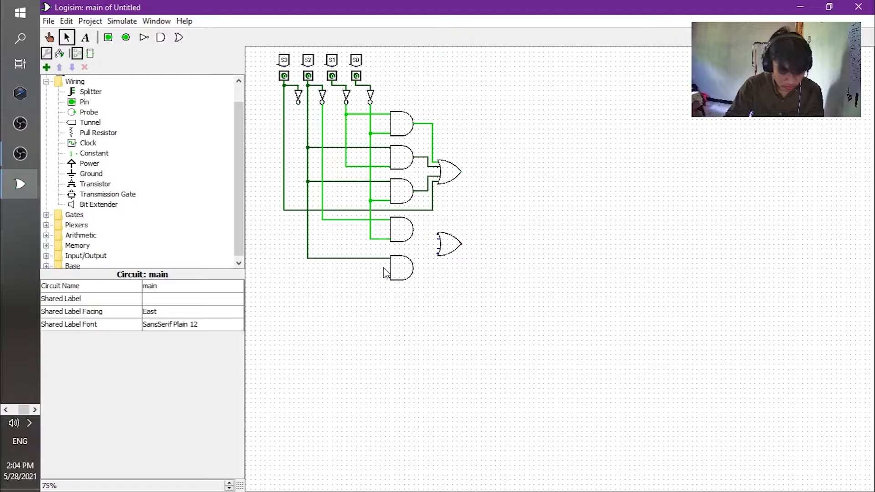
pyautogui.moveTo(356, 85); pyautogui.dragTo(393, 284)
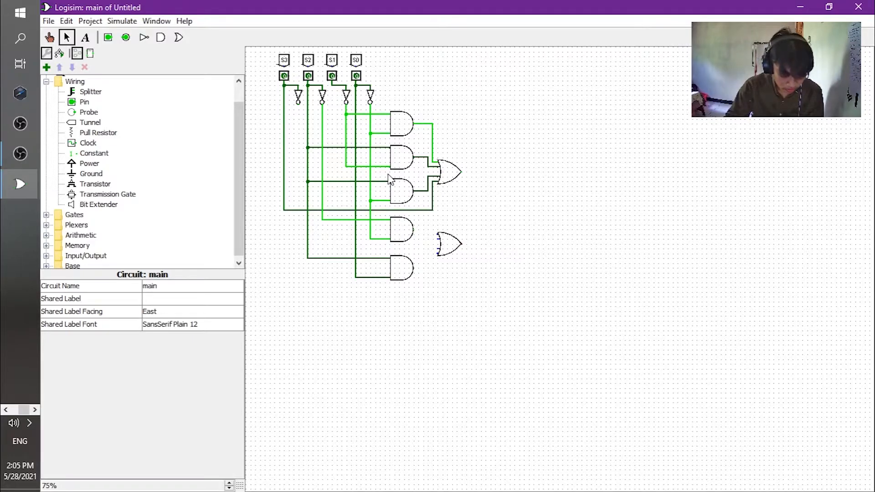
# - With the second OR gate moved slightly down, wire S1, both new AND gate outputs and S3 to its inputs
pyautogui.moveTo(332, 88)
pyautogui.mouseDown()
pyautogui.moveTo(382, 254)
pyautogui.moveTo(450, 250)
pyautogui.mouseUp()
pyautogui.click(451, 244)
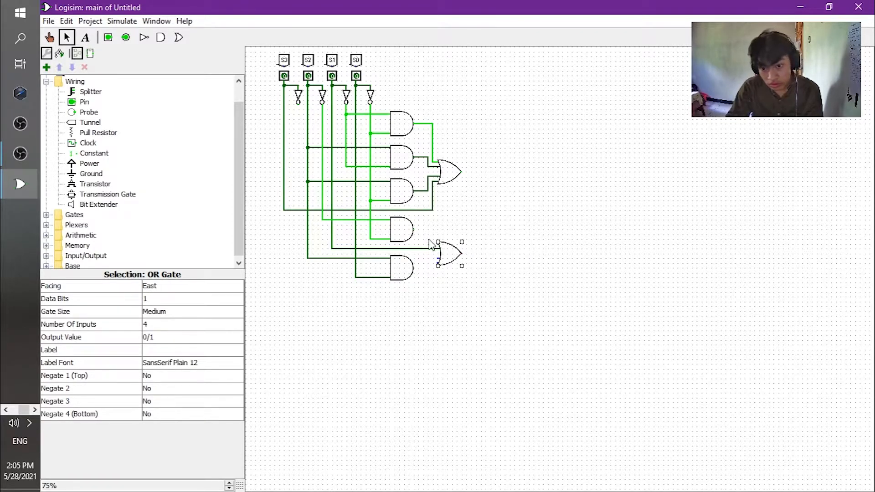
pyautogui.moveTo(417, 231); pyautogui.dragTo(433, 267)
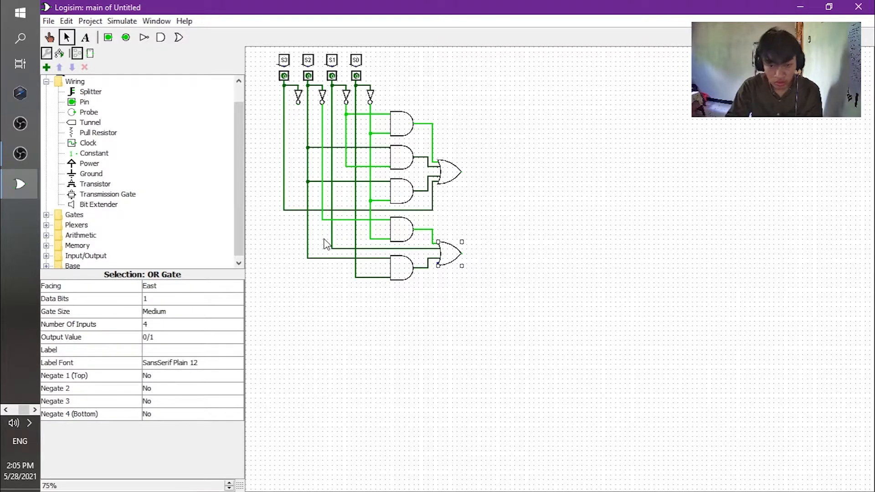
pyautogui.moveTo(284, 210); pyautogui.dragTo(423, 286)
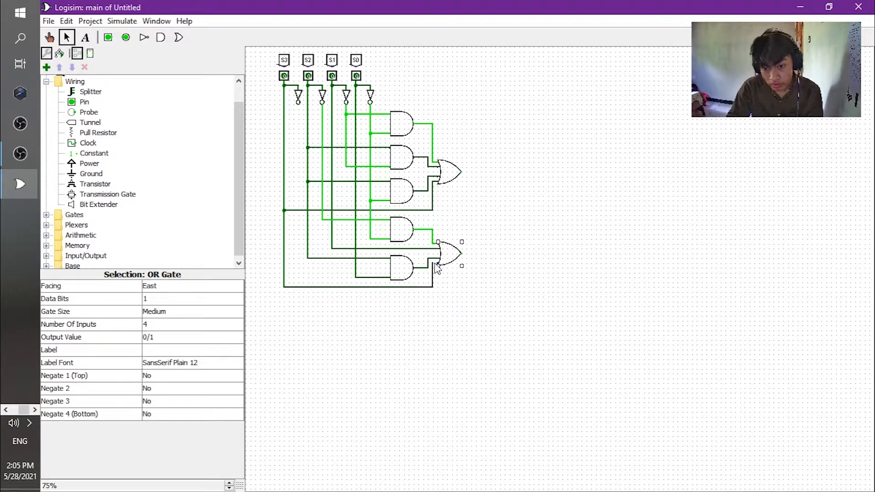
pyautogui.click(449, 287)
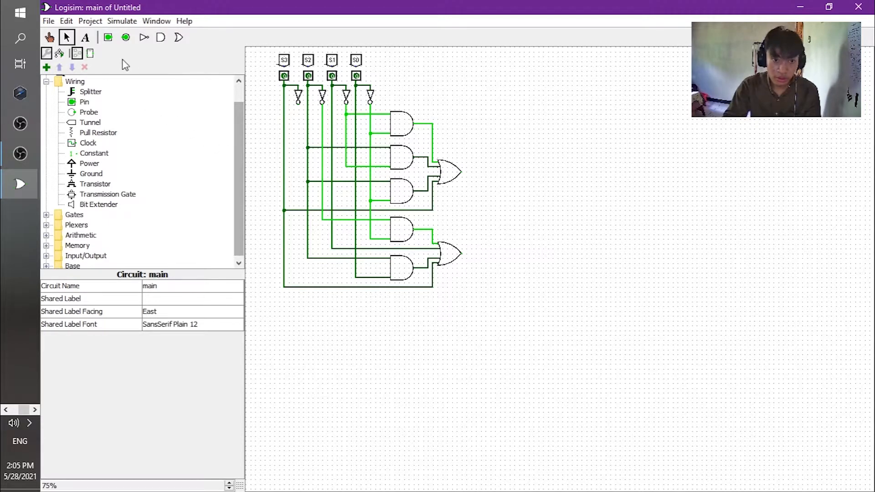
# - Place five AND gates in an evenly spaced column below the second OR gate's circuit, aligned with the AND gates above
pyautogui.click(161, 39)
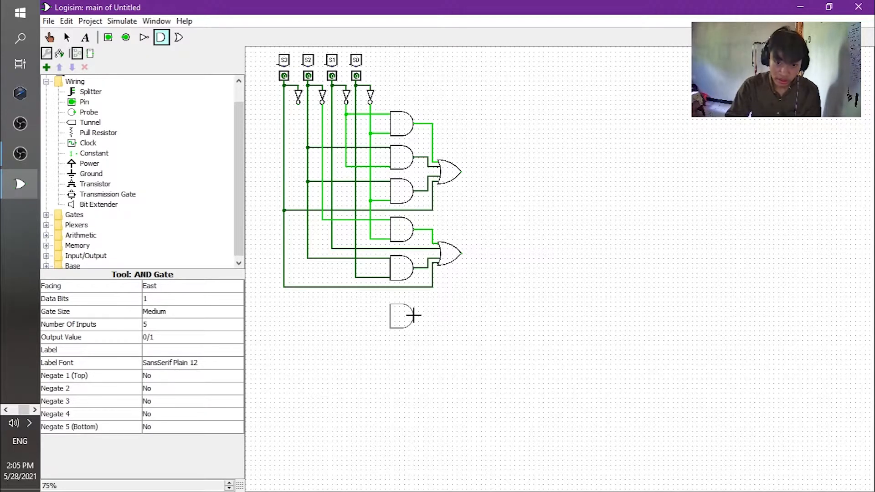
pyautogui.click(412, 320)
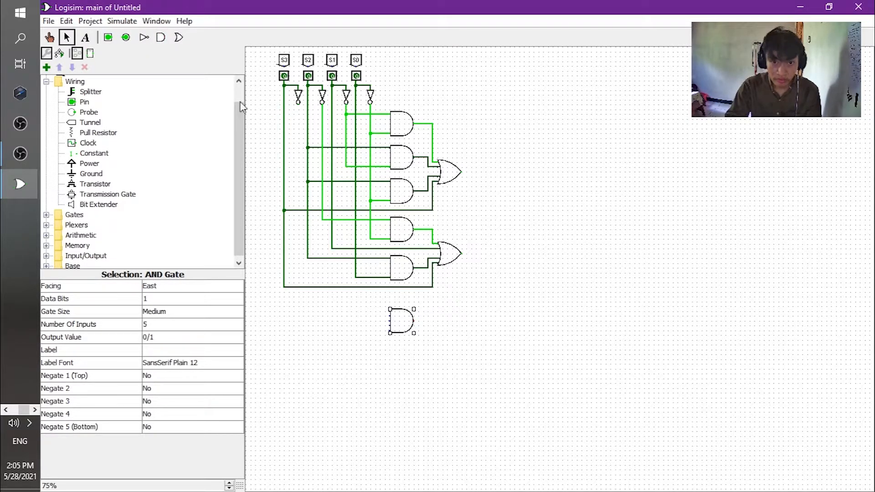
pyautogui.click(159, 40)
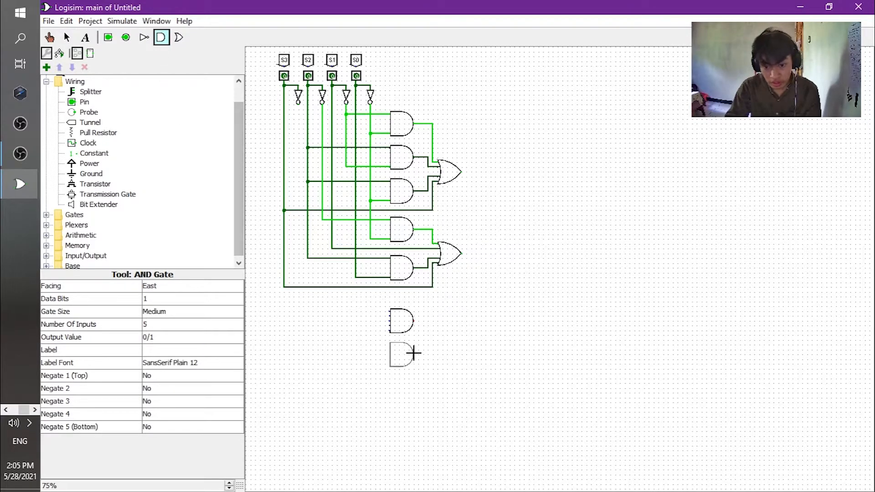
pyautogui.click(414, 352)
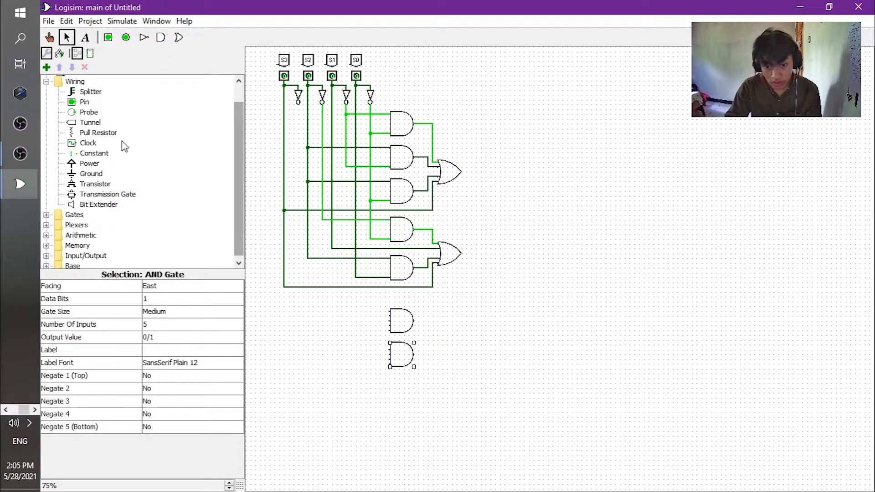
pyautogui.click(164, 44)
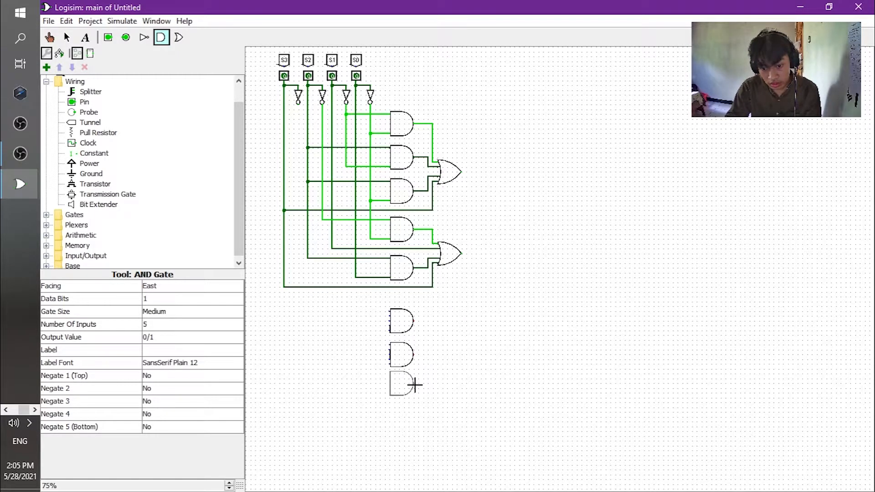
pyautogui.click(414, 387)
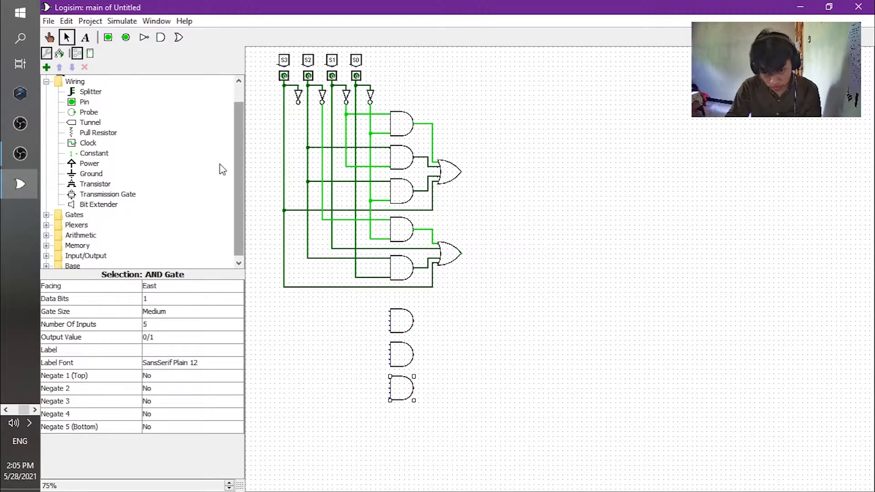
pyautogui.click(160, 44)
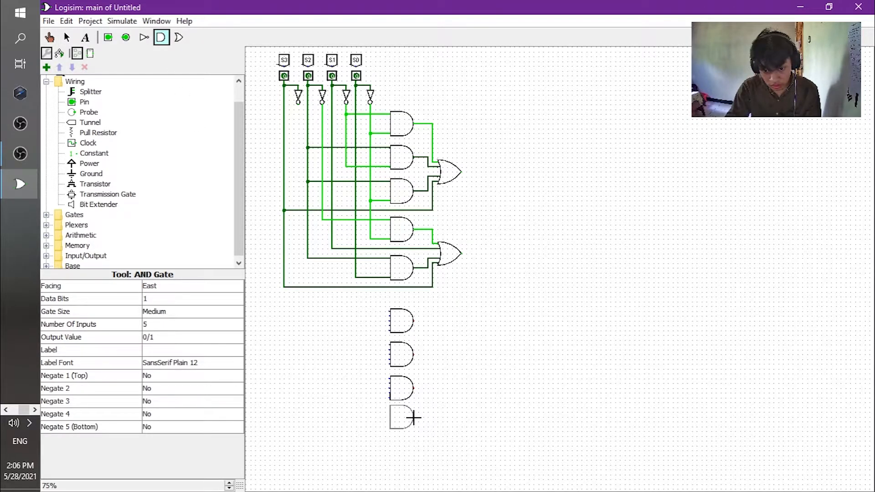
pyautogui.click(414, 422)
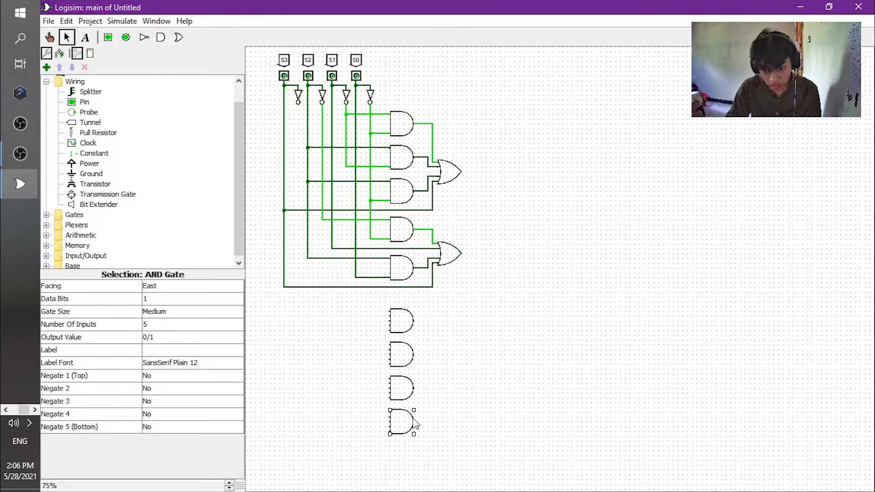
pyautogui.click(161, 38)
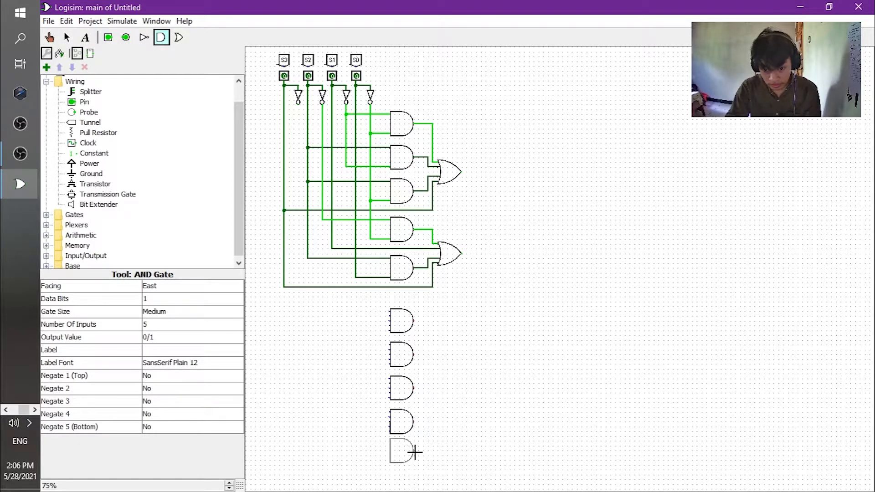
pyautogui.click(414, 455)
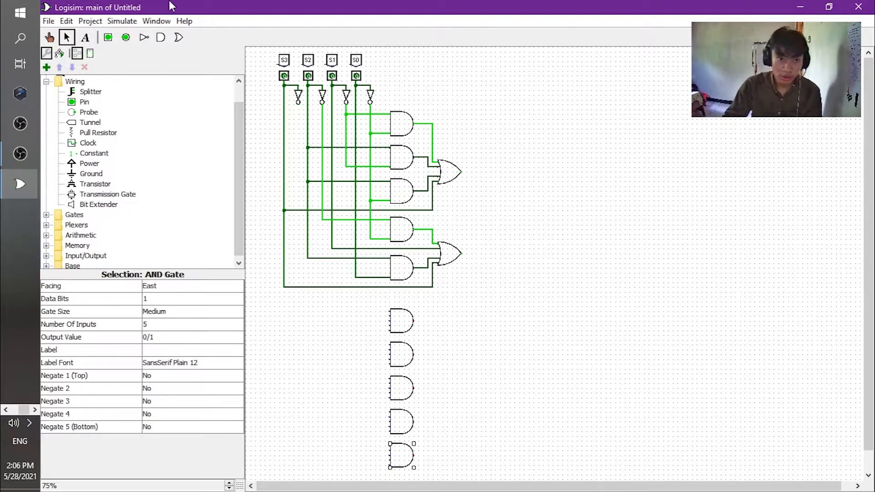
# - Place two OR gates beside the new AND gates, one level with the top gate and one near the bottom, offset slightly right
pyautogui.click(179, 38)
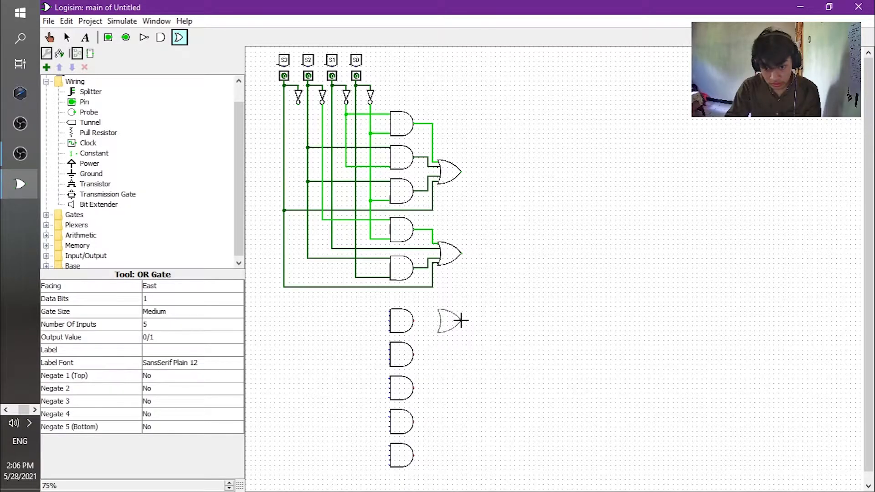
pyautogui.click(461, 321)
pyautogui.click(180, 40)
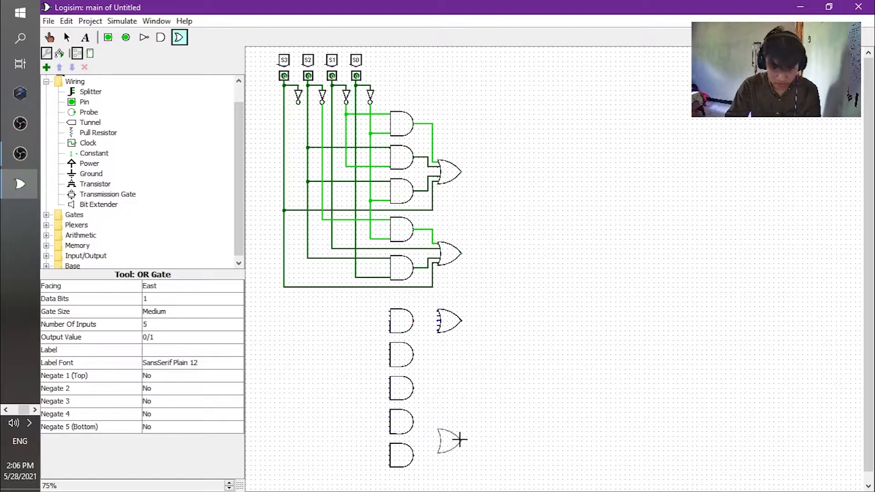
pyautogui.click(460, 441)
pyautogui.click(512, 408)
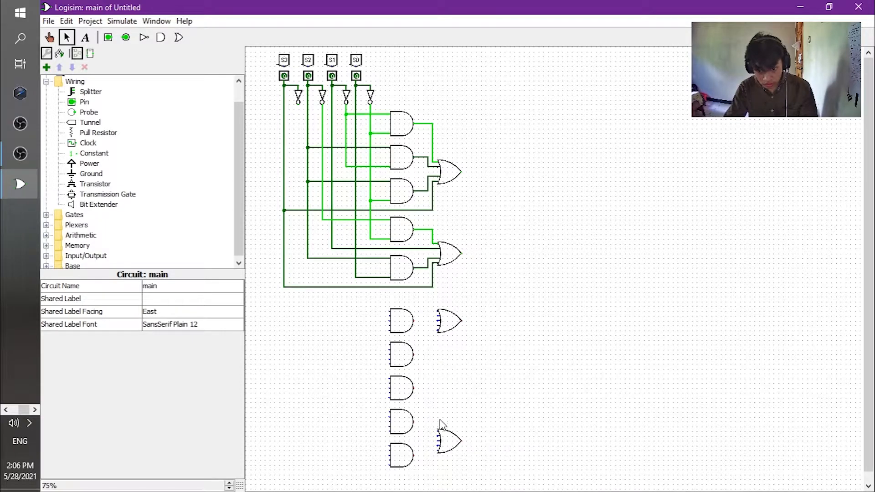
pyautogui.moveTo(451, 447); pyautogui.dragTo(455, 447)
pyautogui.click(515, 420)
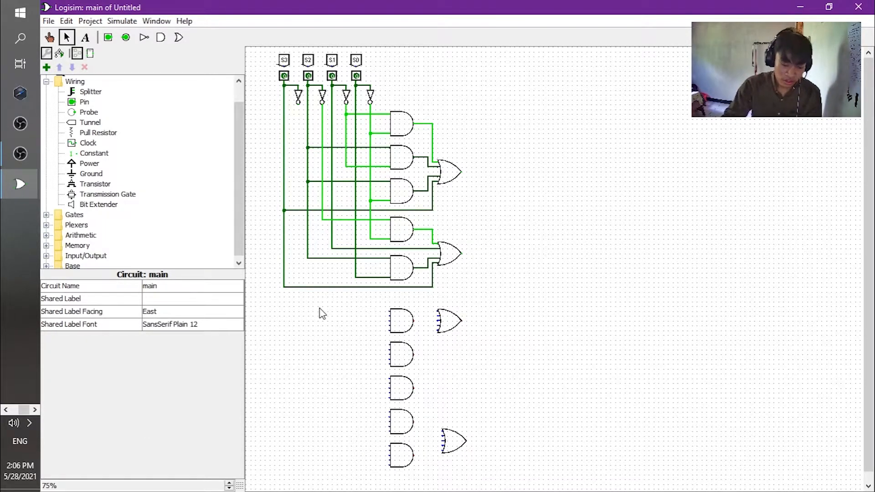
# - Set the number of inputs to 2 for the upper three of the five new AND gates
pyautogui.click(392, 331)
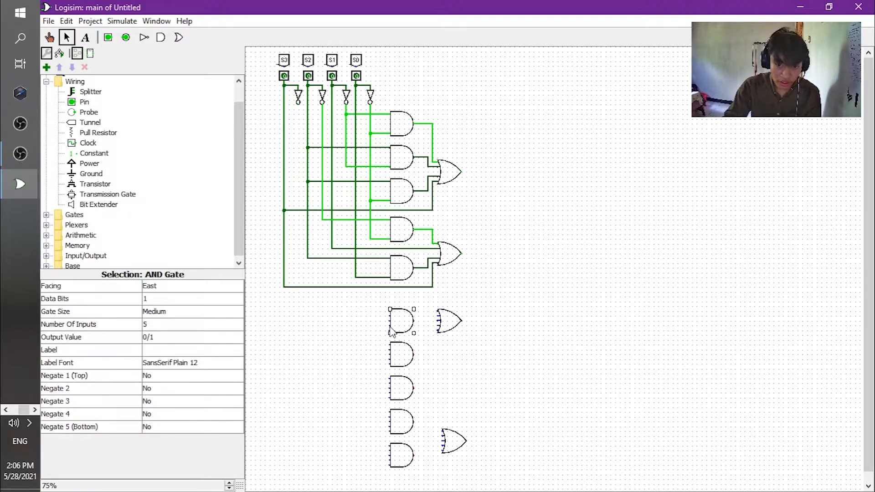
pyautogui.click(179, 324)
pyautogui.scroll(3, 231, 352)
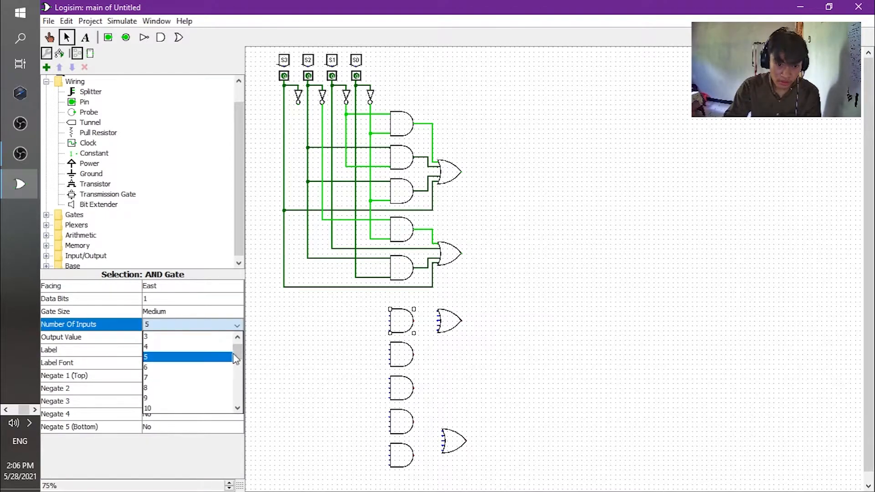
pyautogui.click(225, 338)
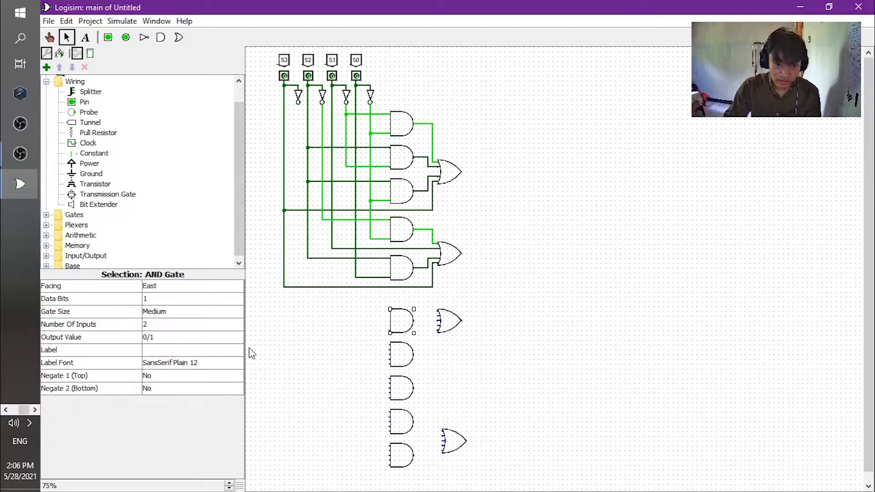
pyautogui.click(409, 354)
pyautogui.click(231, 325)
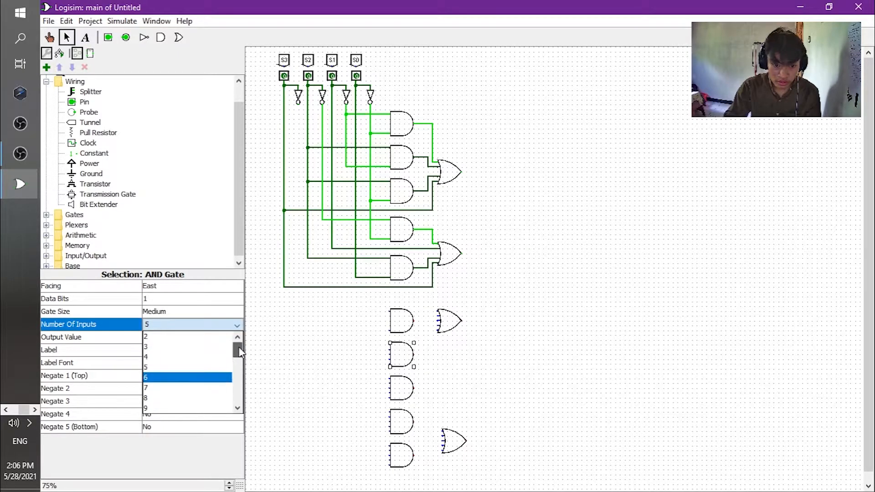
pyautogui.click(183, 336)
pyautogui.click(397, 385)
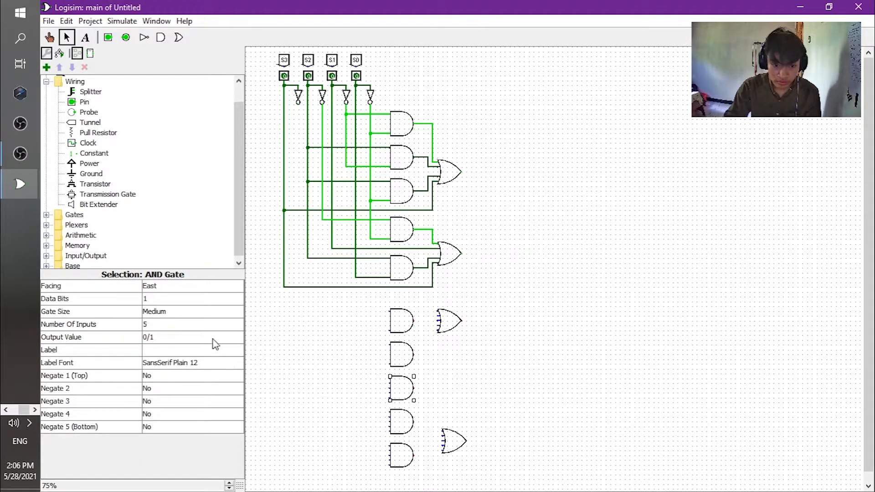
pyautogui.click(214, 324)
pyautogui.scroll(3, 228, 346)
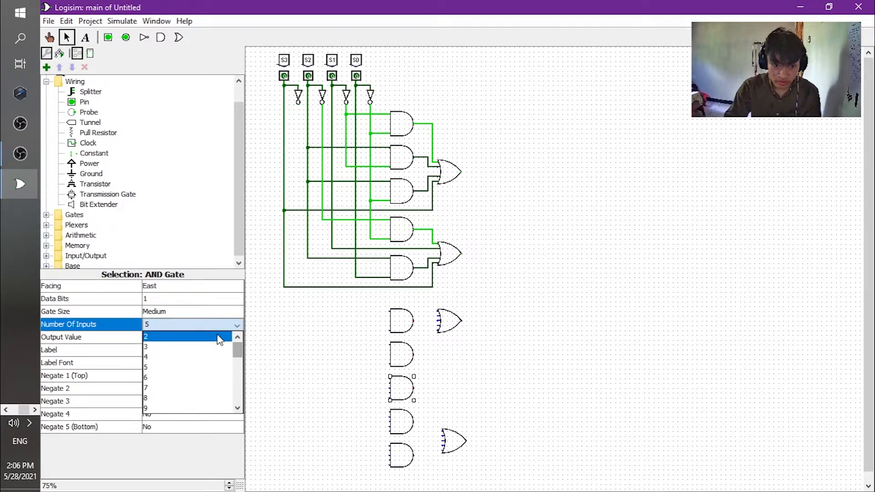
pyautogui.click(205, 337)
# - Set the number of inputs to 2 for the lower two of the five new AND gates
pyautogui.click(399, 417)
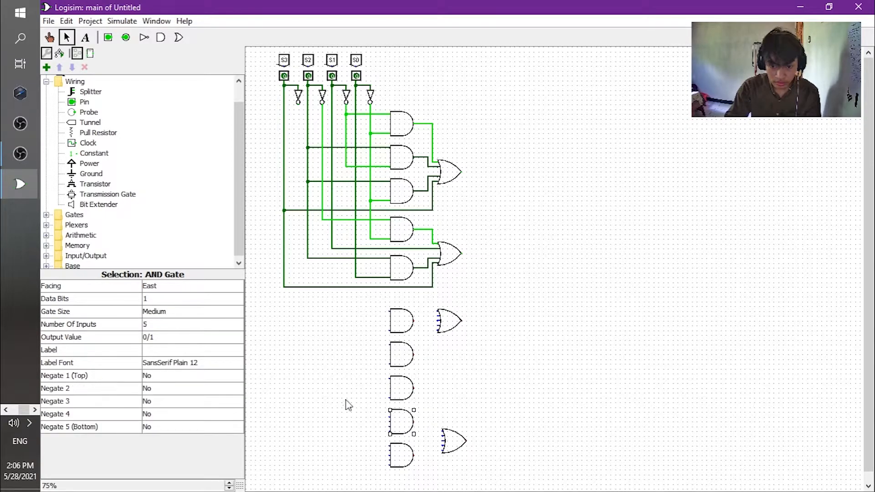
pyautogui.click(187, 325)
pyautogui.moveTo(237, 358); pyautogui.dragTo(237, 351)
pyautogui.click(223, 337)
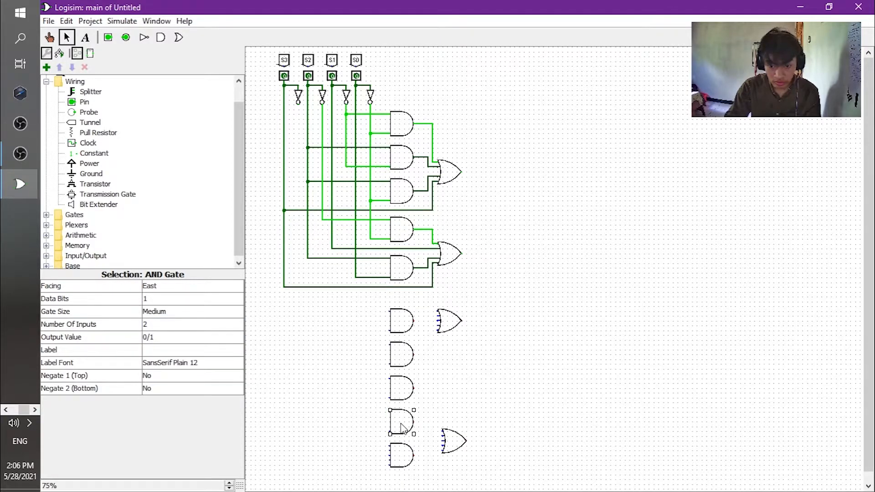
pyautogui.click(402, 455)
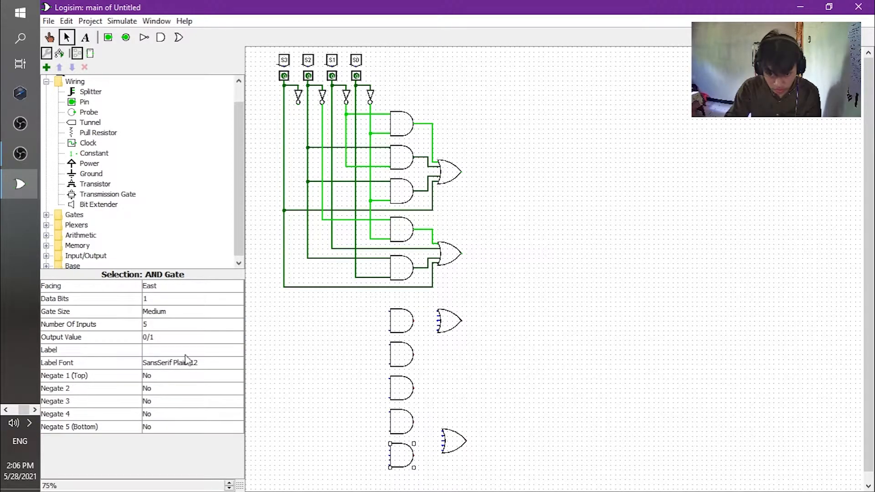
pyautogui.click(182, 325)
pyautogui.moveTo(237, 358); pyautogui.dragTo(236, 346)
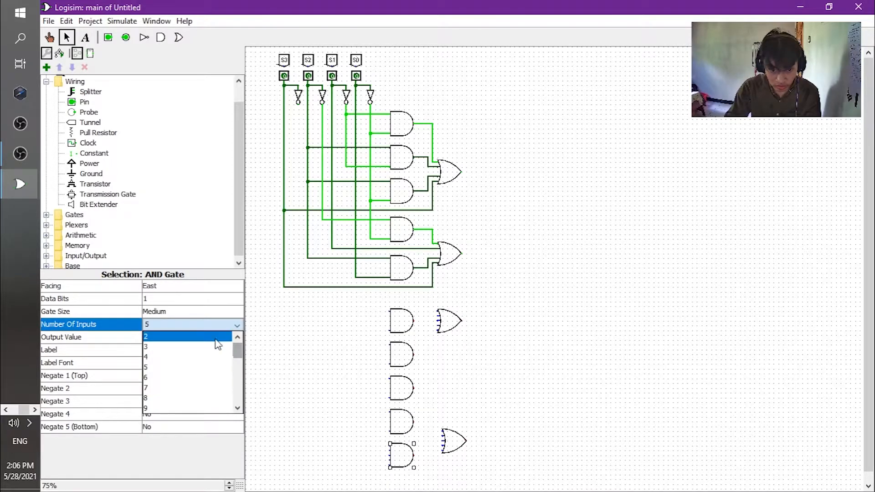
pyautogui.click(215, 338)
# - Set the third OR gate's number of inputs to 3
pyautogui.click(448, 322)
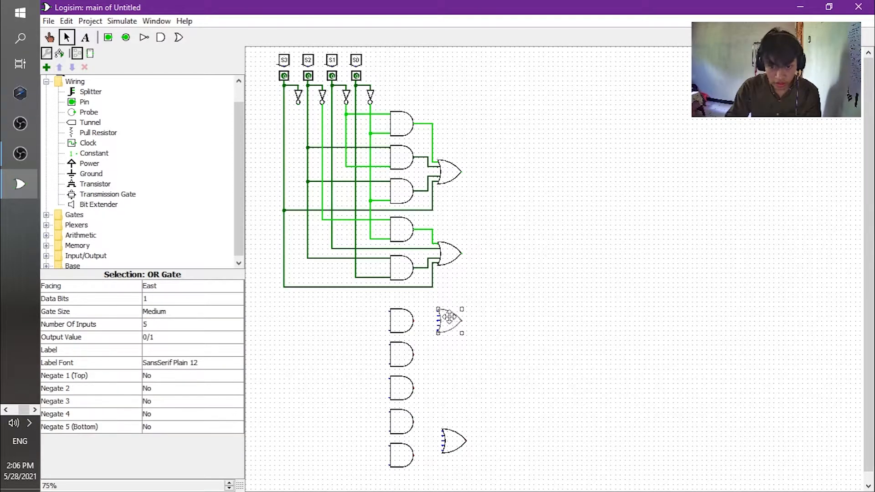
pyautogui.click(218, 325)
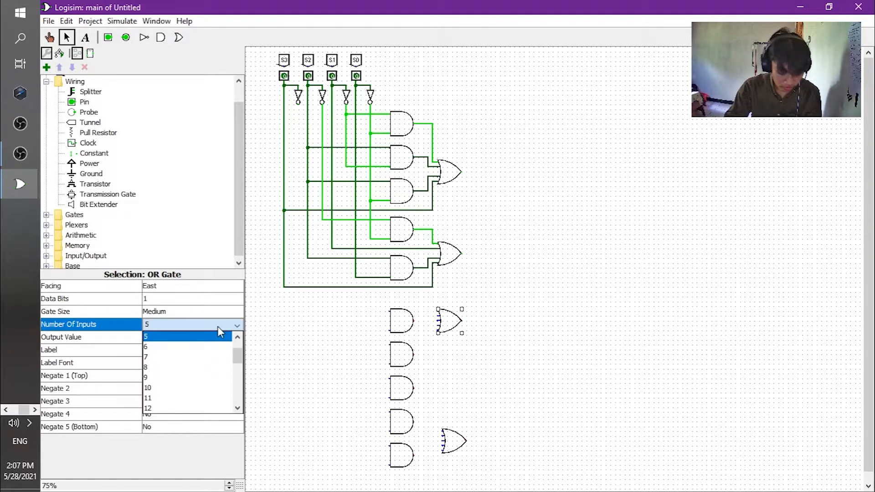
pyautogui.click(217, 326)
pyautogui.click(220, 328)
pyautogui.moveTo(240, 353); pyautogui.dragTo(234, 343)
pyautogui.click(228, 347)
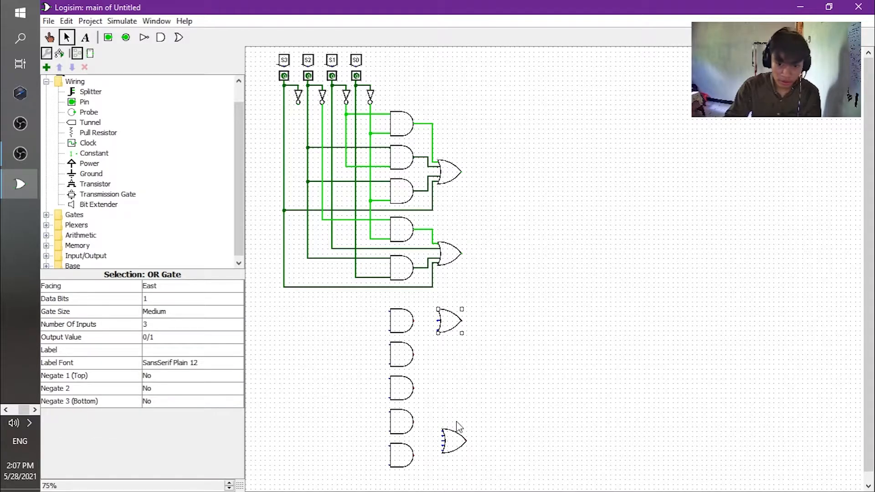
# - Set the fourth OR gate's number of inputs to 4
pyautogui.click(455, 446)
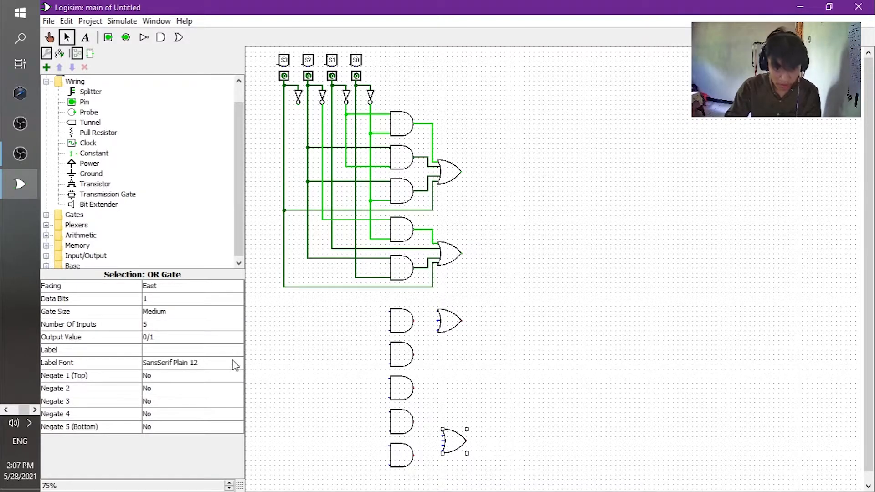
pyautogui.click(223, 327)
pyautogui.moveTo(238, 354); pyautogui.dragTo(239, 348)
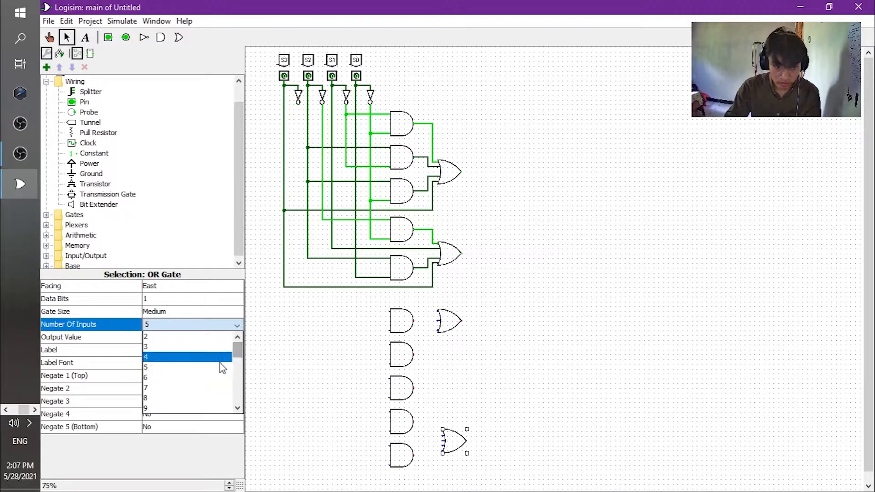
pyautogui.click(222, 359)
pyautogui.click(511, 369)
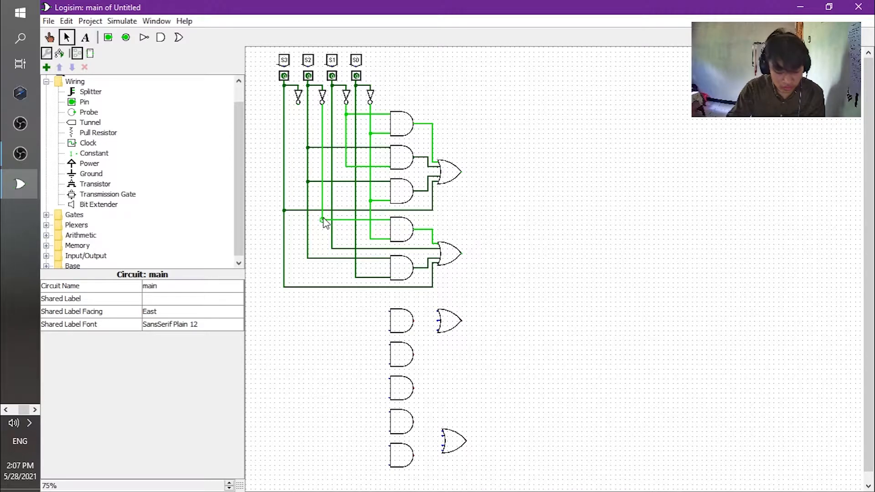
# - Wire inverted S2 to the third OR gate's first input, and inverted S1 and S0 to the top new AND gate
pyautogui.moveTo(323, 220); pyautogui.dragTo(431, 314)
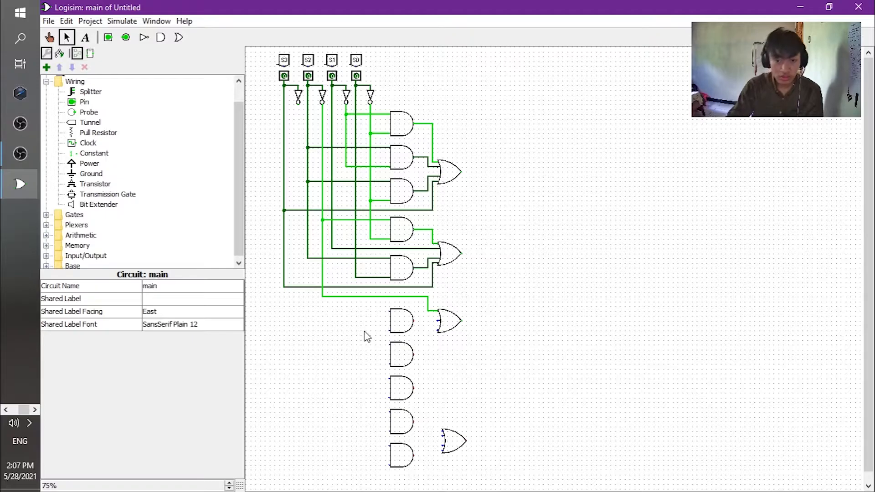
pyautogui.scroll(-1, 872, 195)
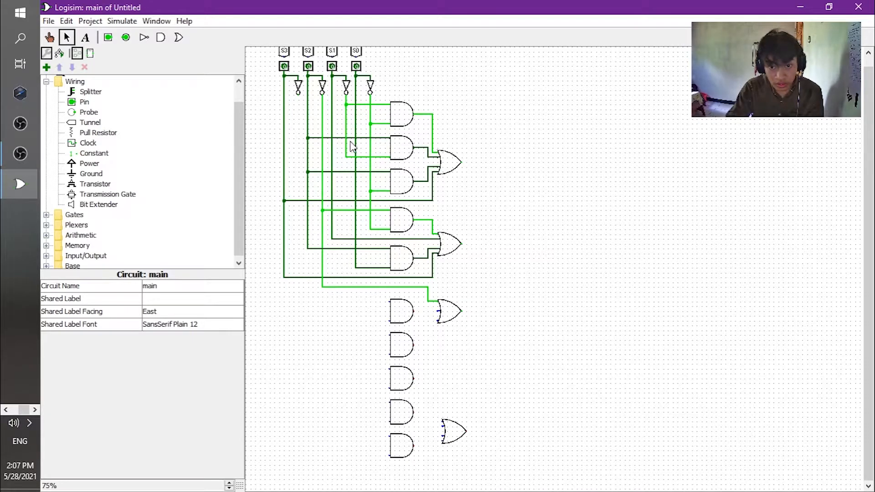
pyautogui.moveTo(347, 157); pyautogui.dragTo(391, 302)
pyautogui.moveTo(355, 267); pyautogui.dragTo(391, 321)
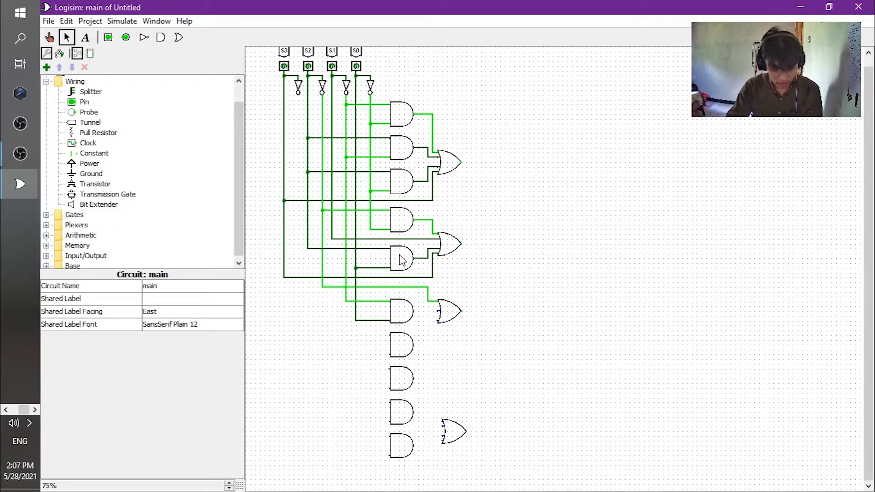
# - Wire S1 and S0 to the second new AND gate, and connect the top two new AND outputs to the third OR gate
pyautogui.moveTo(332, 249)
pyautogui.mouseDown()
pyautogui.moveTo(332, 280)
pyautogui.moveTo(351, 325)
pyautogui.moveTo(391, 335)
pyautogui.mouseUp()
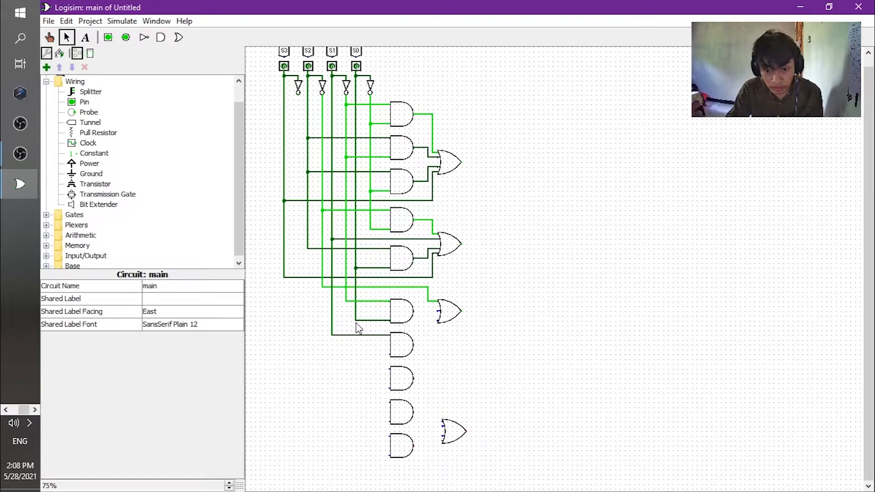
pyautogui.moveTo(356, 325); pyautogui.dragTo(390, 354)
pyautogui.moveTo(419, 313); pyautogui.dragTo(439, 312)
pyautogui.moveTo(414, 346)
pyautogui.mouseDown()
pyautogui.moveTo(427, 348)
pyautogui.moveTo(430, 323)
pyautogui.mouseUp()
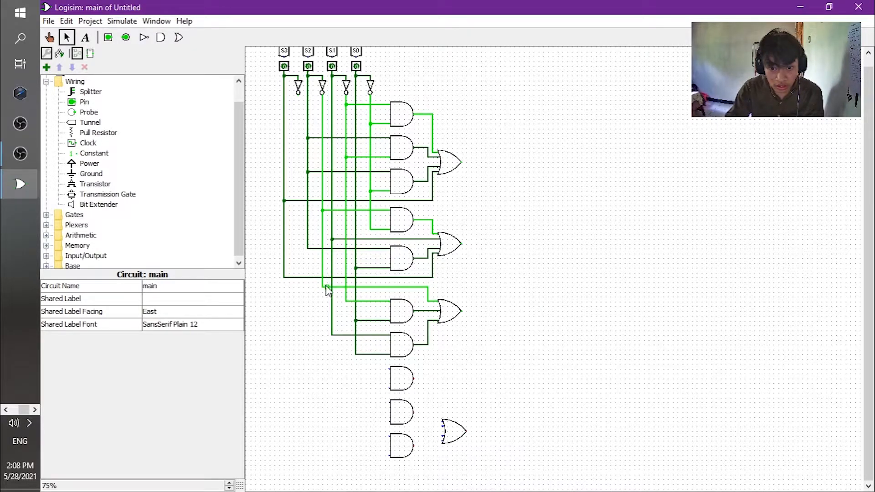
# - Wire inverted S2 and S1 to the third new AND gate, and inverted S2 and inverted S1 to the fourth
pyautogui.moveTo(324, 297)
pyautogui.mouseDown()
pyautogui.moveTo(327, 350)
pyautogui.moveTo(391, 369)
pyautogui.mouseUp()
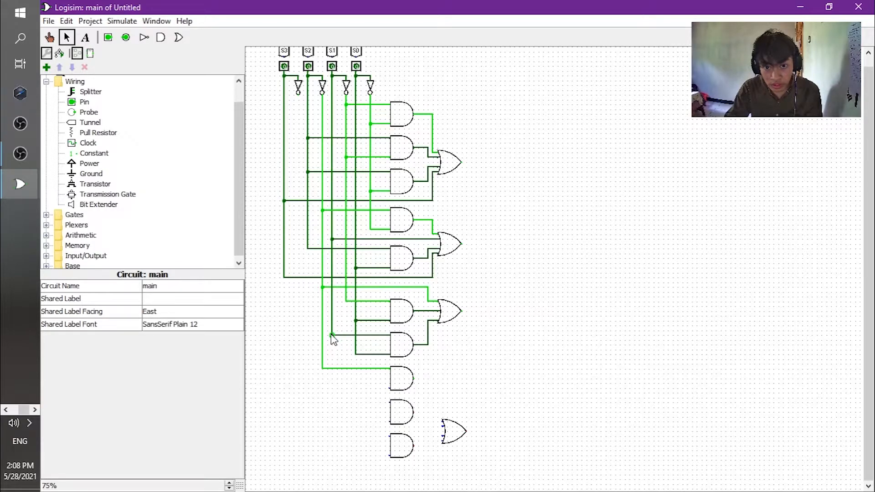
pyautogui.moveTo(331, 340); pyautogui.dragTo(390, 388)
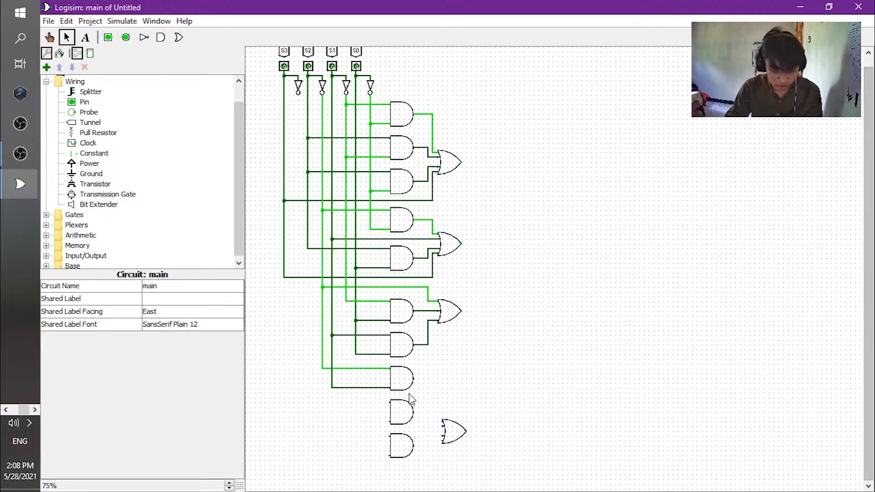
pyautogui.moveTo(323, 369); pyautogui.dragTo(389, 403)
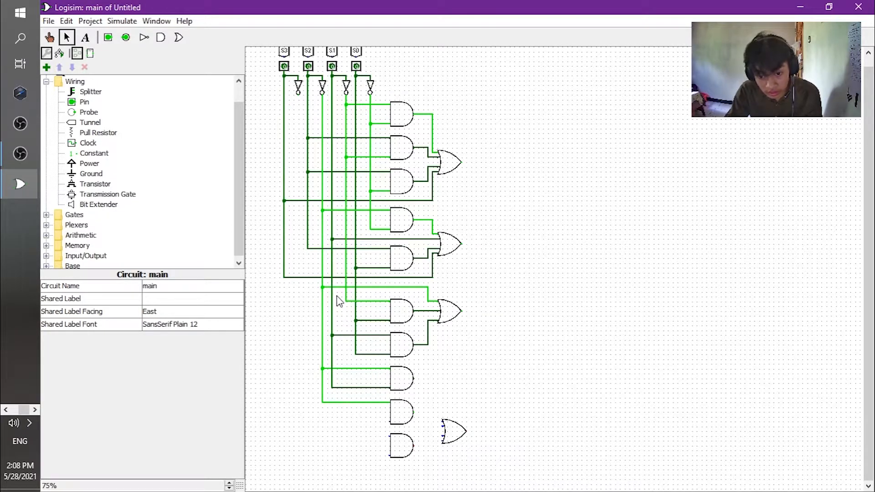
pyautogui.moveTo(346, 302)
pyautogui.mouseDown()
pyautogui.moveTo(357, 401)
pyautogui.moveTo(393, 432)
pyautogui.moveTo(391, 422)
pyautogui.mouseUp()
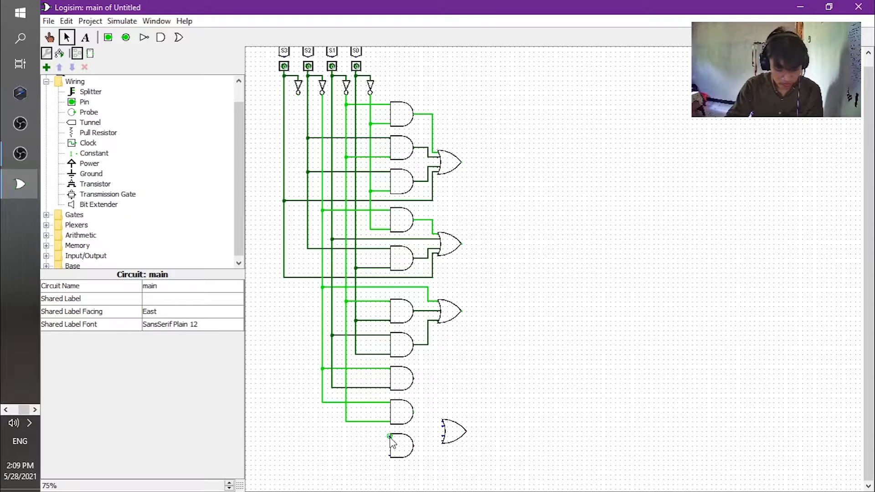
# - Wire S1 to the bottom AND gate's upper input and inverted S0 to its lower input
pyautogui.moveTo(372, 231); pyautogui.dragTo(393, 443)
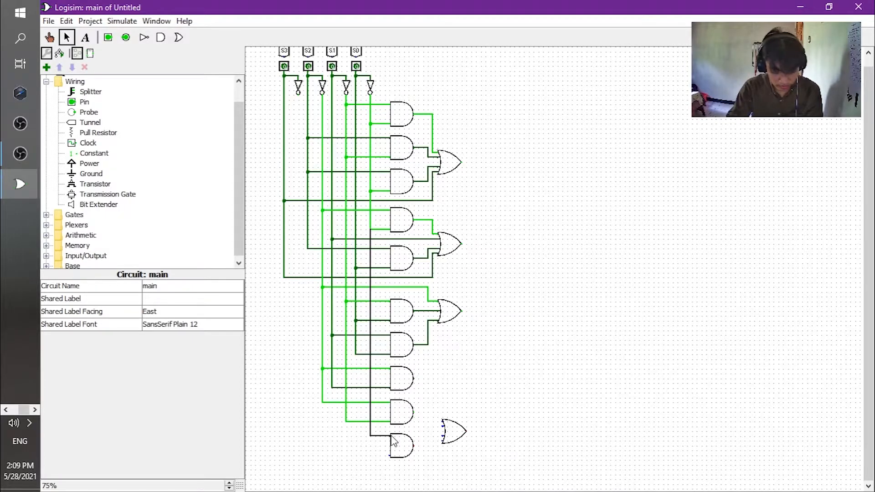
pyautogui.moveTo(391, 435); pyautogui.dragTo(390, 456)
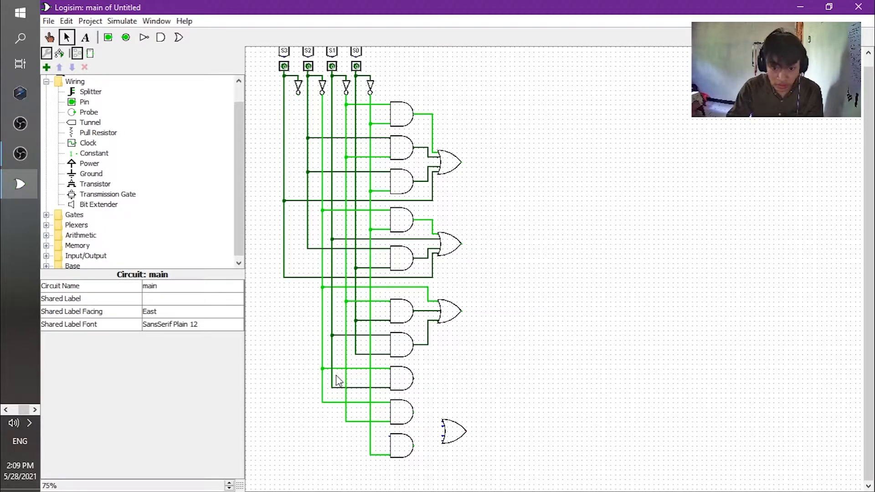
pyautogui.moveTo(333, 395)
pyautogui.mouseDown()
pyautogui.moveTo(338, 437)
pyautogui.moveTo(383, 456)
pyautogui.moveTo(391, 437)
pyautogui.mouseUp()
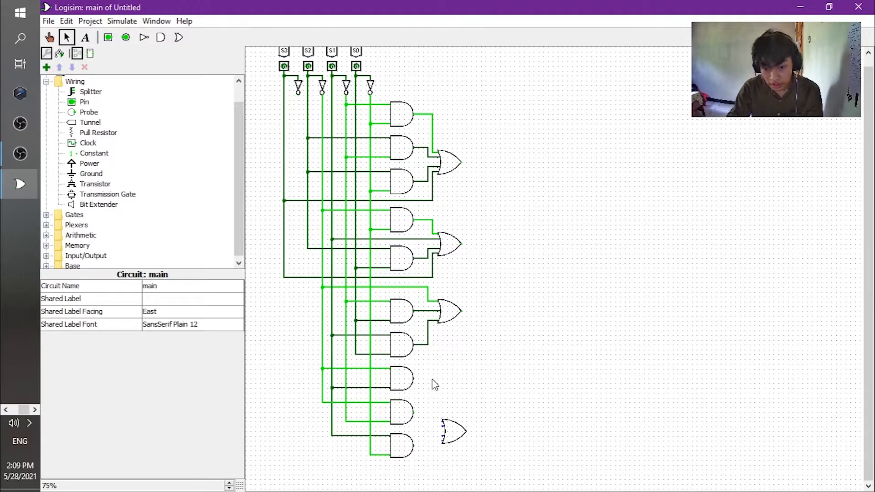
# - Connect the outputs of the bottom three AND gates to the first three inputs of the fourth OR gate
pyautogui.moveTo(415, 378); pyautogui.dragTo(439, 425)
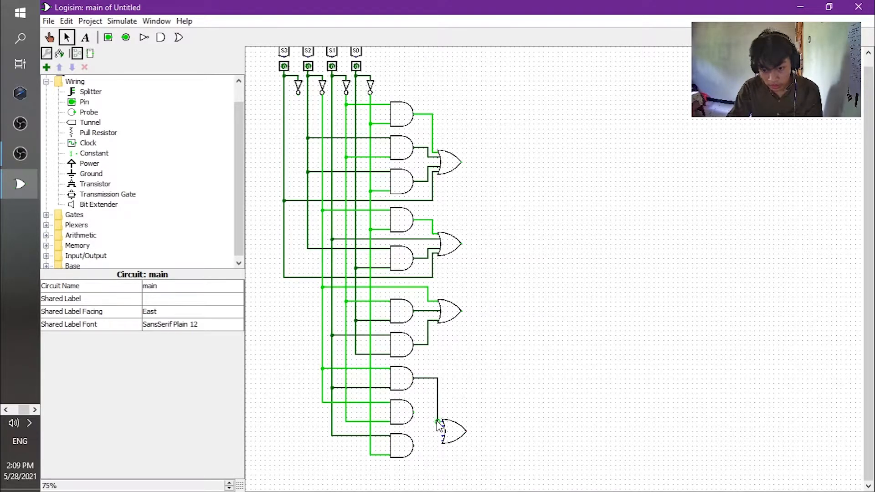
pyautogui.moveTo(415, 413)
pyautogui.mouseDown()
pyautogui.moveTo(439, 427)
pyautogui.moveTo(445, 452)
pyautogui.moveTo(410, 442)
pyautogui.moveTo(419, 448)
pyautogui.mouseUp()
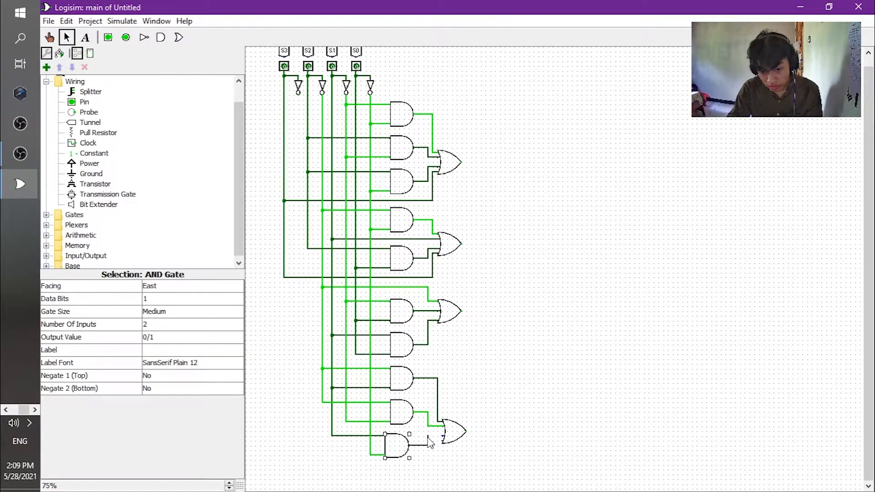
pyautogui.click(430, 436)
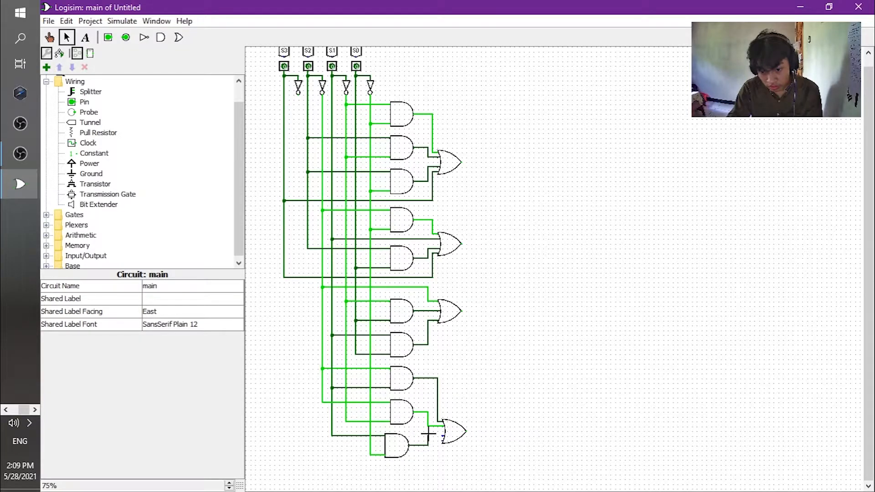
pyautogui.moveTo(428, 437); pyautogui.dragTo(406, 442)
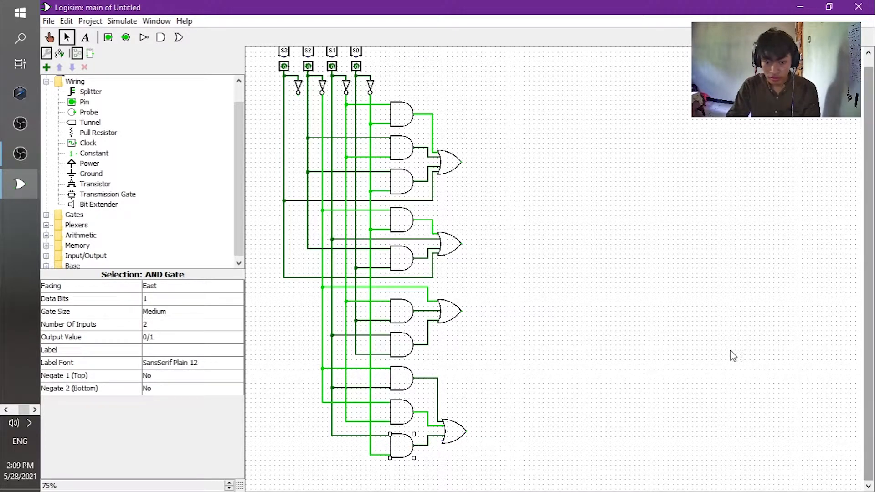
# - Extend the S3 line down below the bottom AND gate and wire it to the fourth OR gate's last input
pyautogui.moveTo(284, 278); pyautogui.dragTo(436, 472)
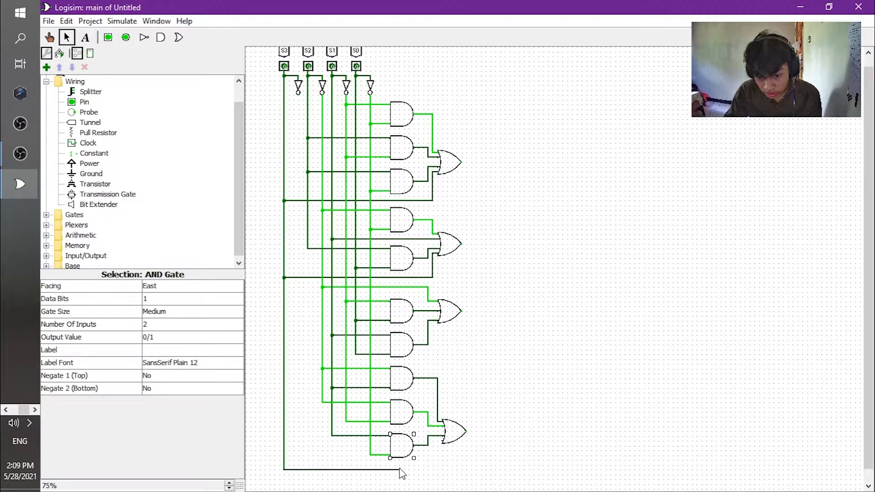
pyautogui.rightClick(294, 470)
pyautogui.click(306, 467)
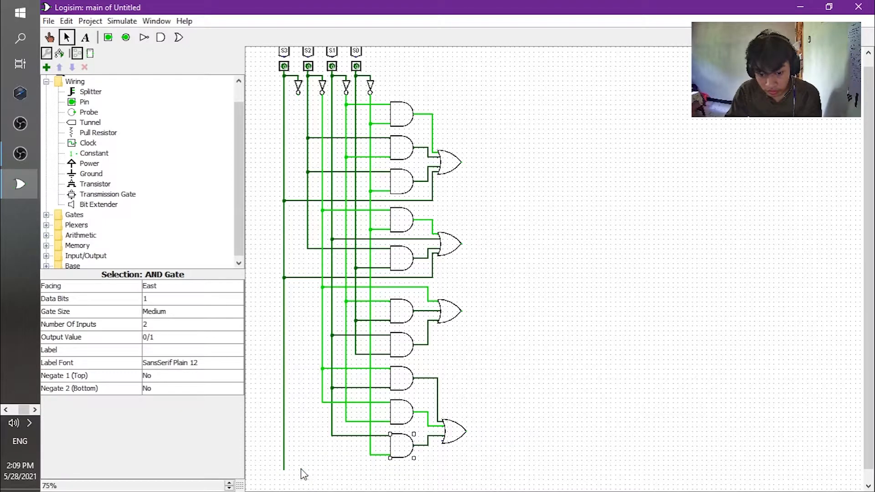
pyautogui.moveTo(283, 464); pyautogui.dragTo(438, 452)
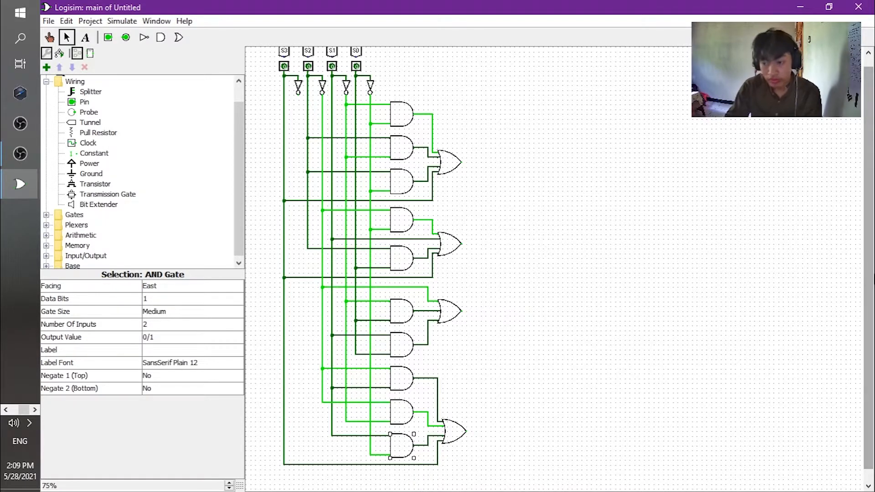
# - Place four more AND gates in an evenly spaced column directly below the existing AND gates
pyautogui.scroll(-1, 866, 273)
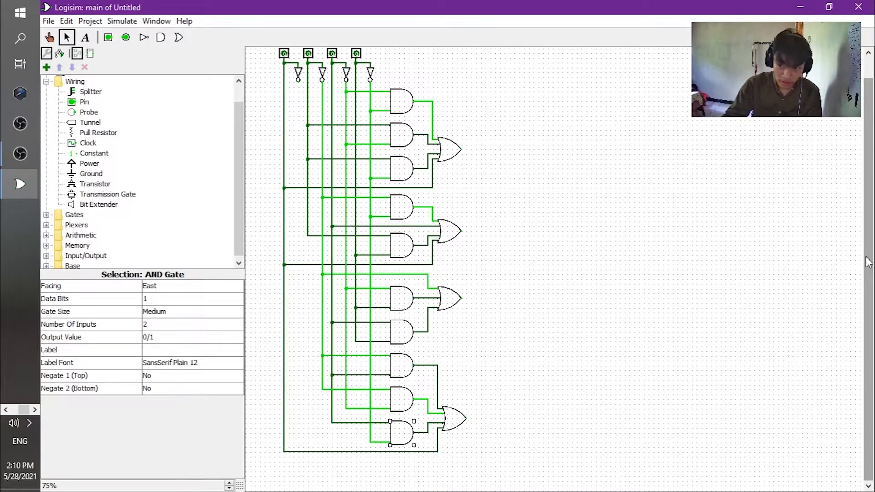
pyautogui.click(162, 39)
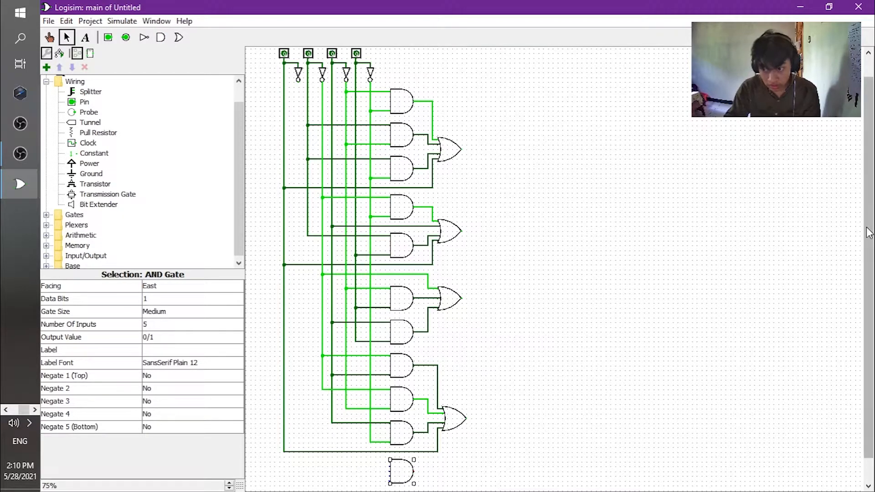
pyautogui.moveTo(871, 232); pyautogui.dragTo(870, 254)
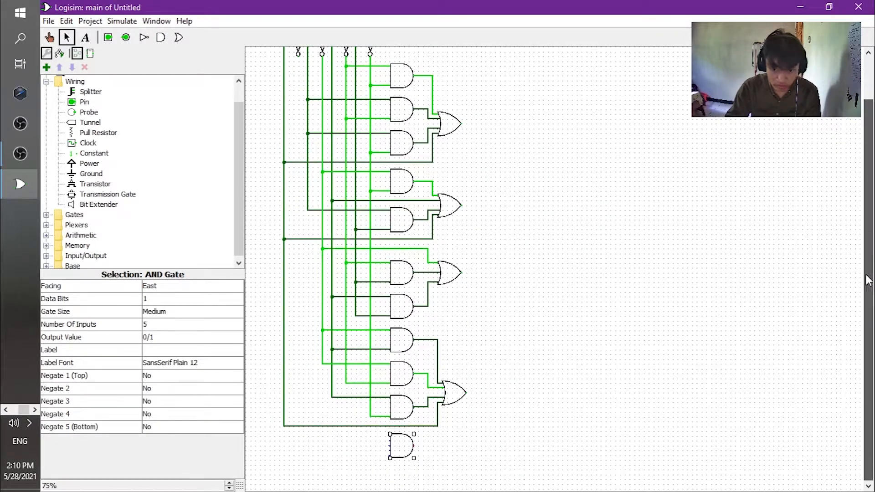
pyautogui.click(161, 41)
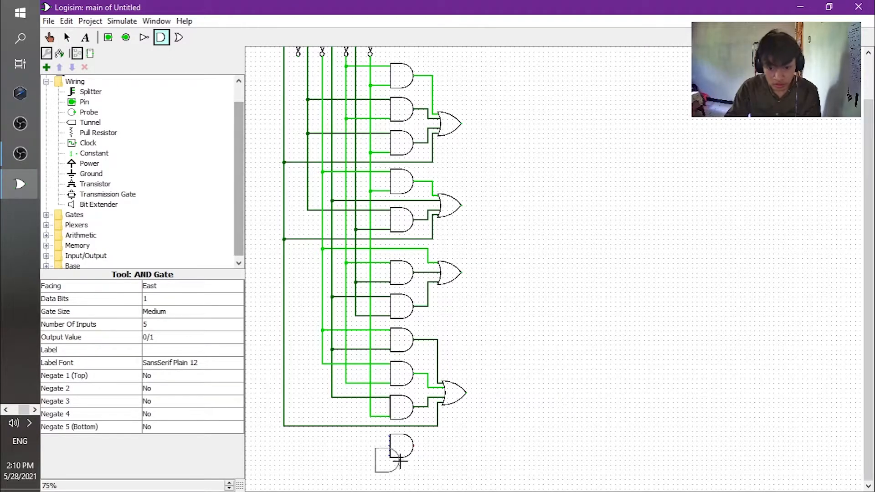
pyautogui.click(412, 479)
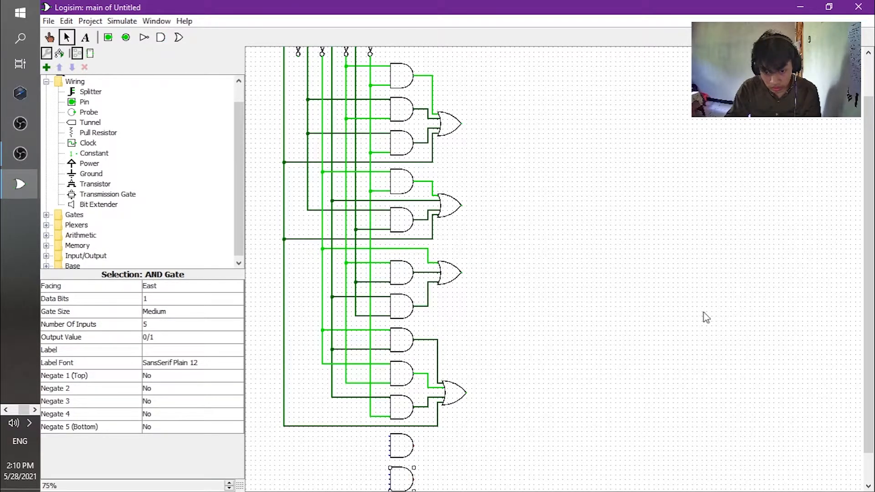
pyautogui.moveTo(869, 250); pyautogui.dragTo(855, 319)
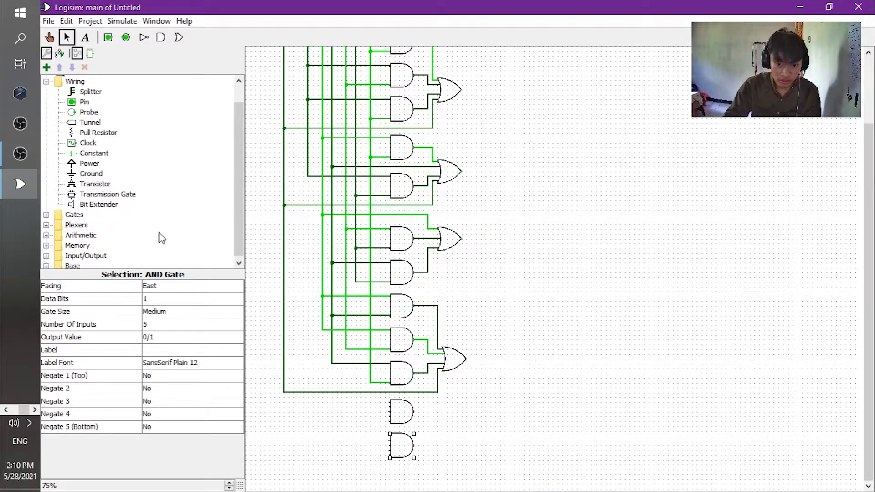
pyautogui.click(161, 39)
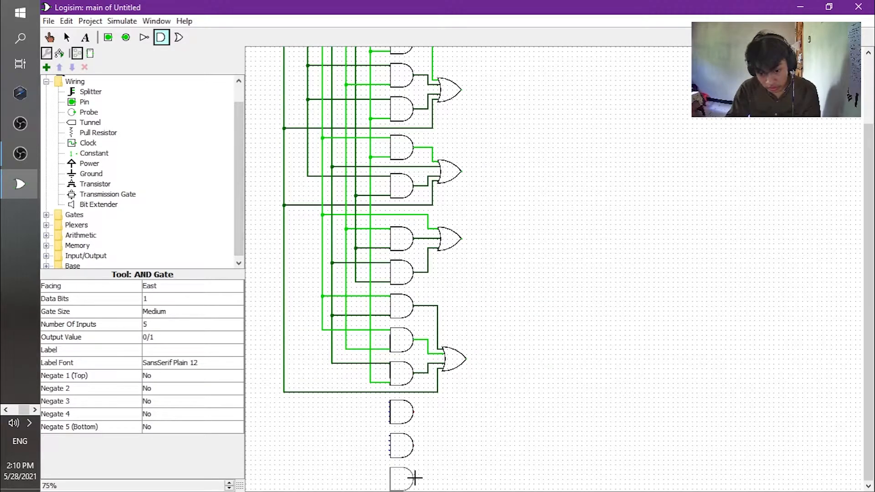
pyautogui.click(415, 478)
pyautogui.click(161, 38)
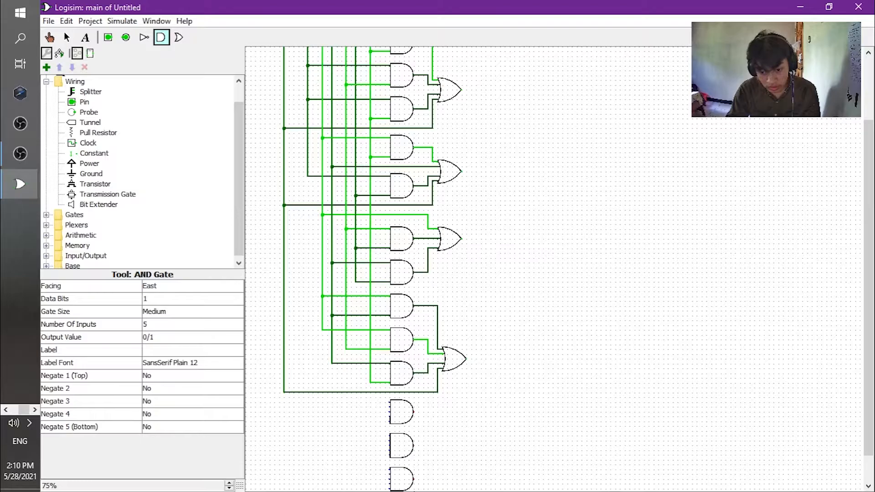
pyautogui.click(451, 475)
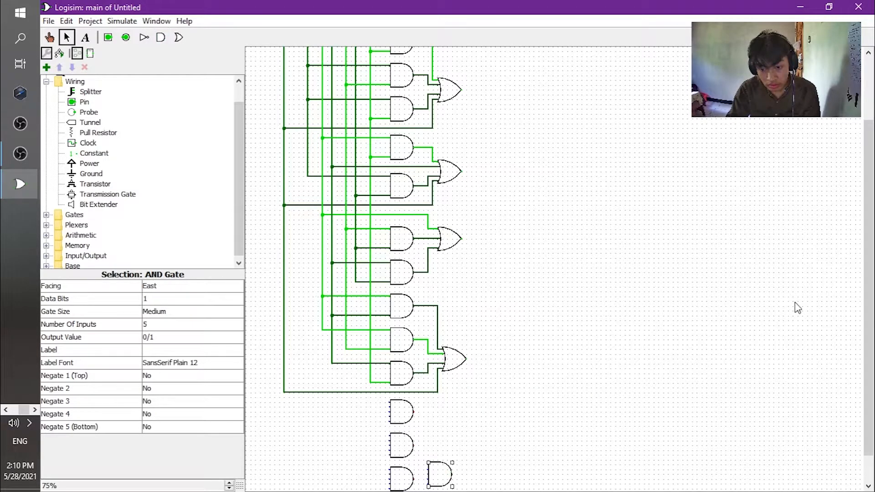
pyautogui.scroll(-2, 848, 354)
pyautogui.moveTo(437, 451); pyautogui.dragTo(398, 481)
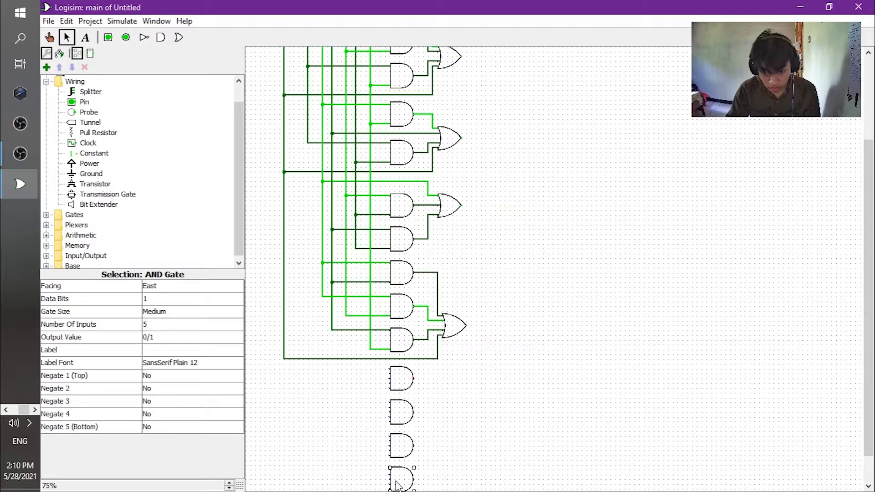
# - Add two more AND gates beneath the column of unwired AND gates, keeping them aligned and evenly spaced
pyautogui.click(158, 41)
pyautogui.scroll(-2, 852, 297)
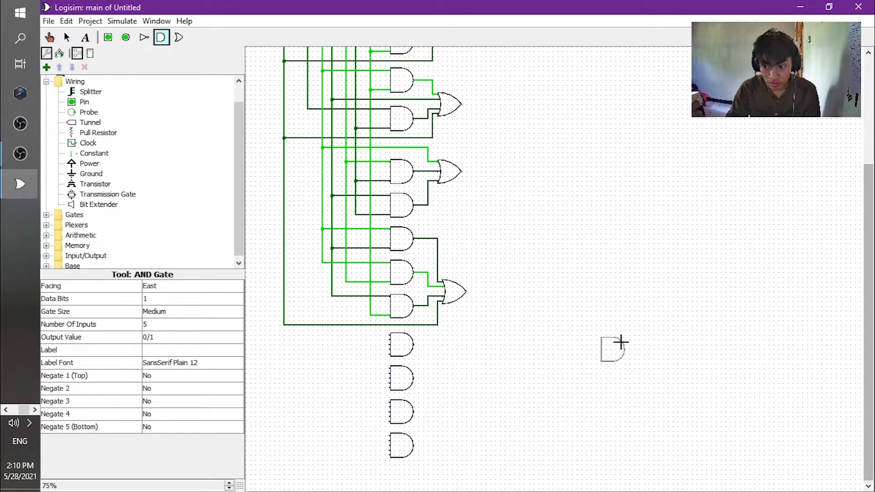
pyautogui.click(414, 480)
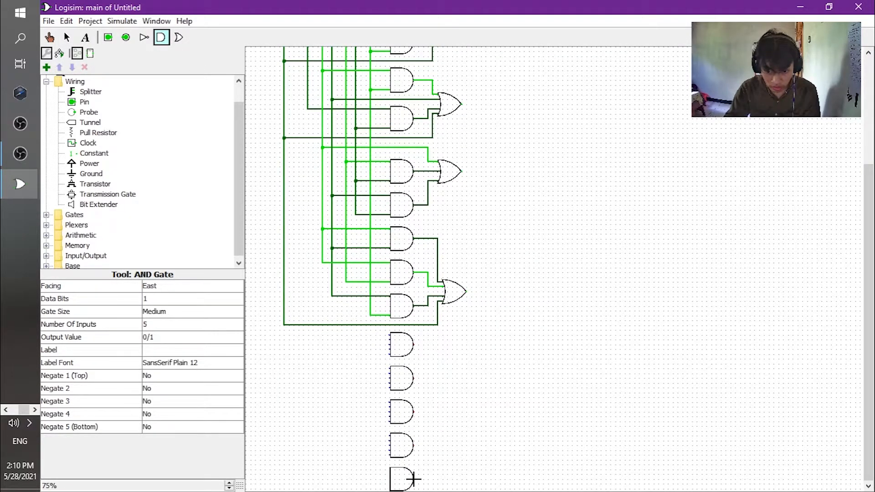
pyautogui.scroll(-2, 857, 353)
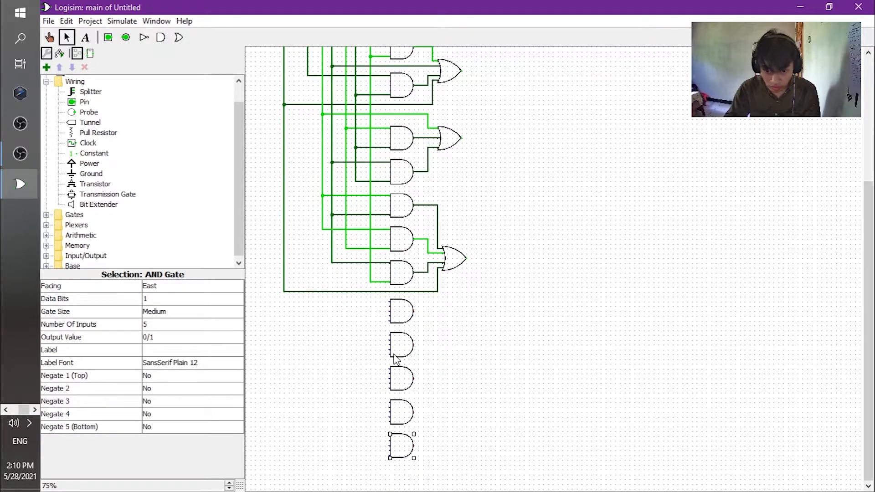
pyautogui.click(160, 37)
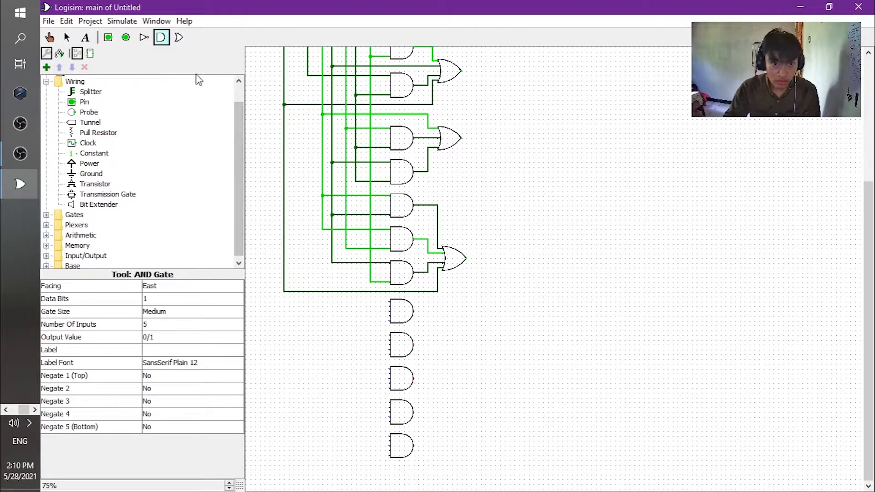
pyautogui.click(414, 479)
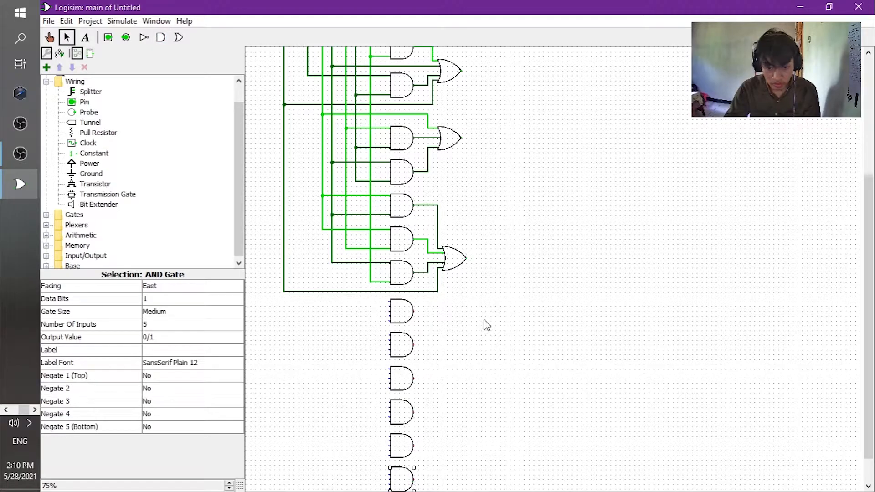
# - Place two OR gates beside the unwired AND gates, one near the first pair and one near the fifth gate
pyautogui.click(178, 37)
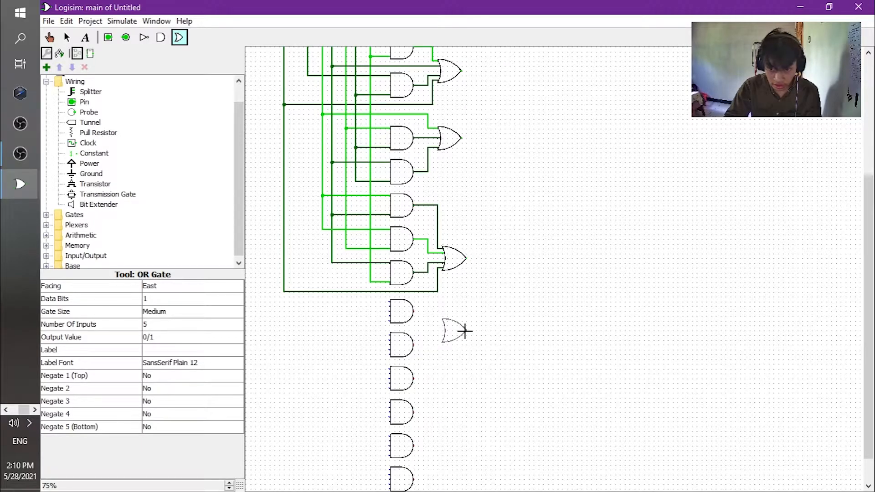
pyautogui.click(465, 329)
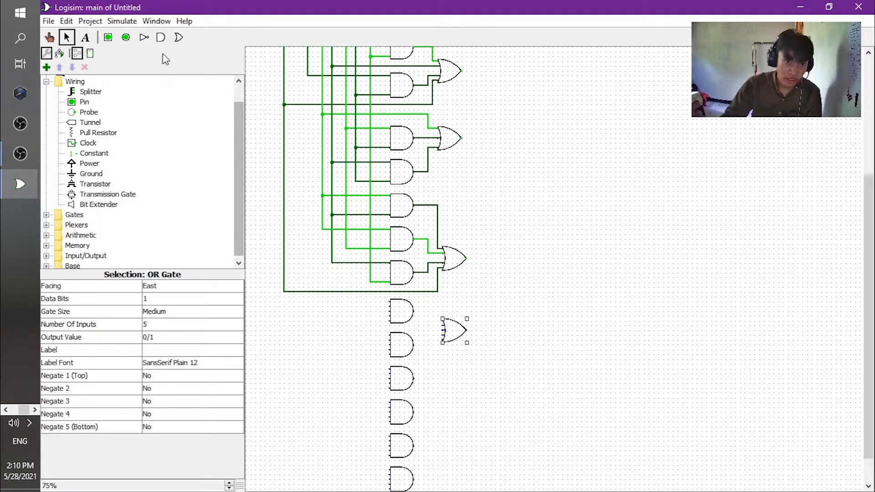
pyautogui.click(179, 37)
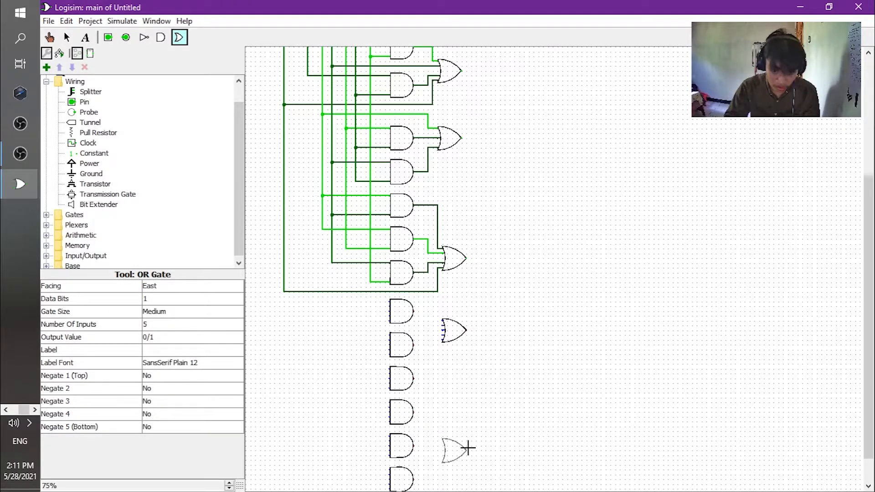
pyautogui.click(468, 446)
pyautogui.hotkey('ctrl', '2')
# - Set the number of inputs to 2 on each of the first four unwired AND gates
pyautogui.click(409, 318)
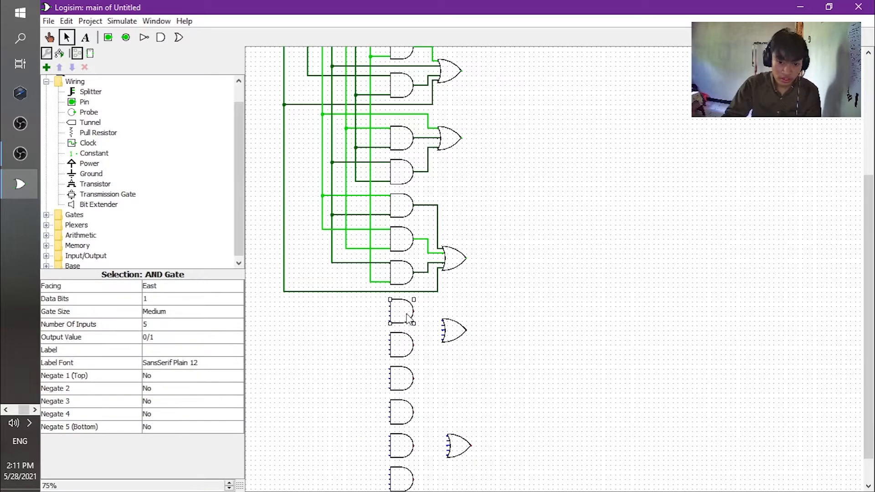
pyautogui.click(205, 327)
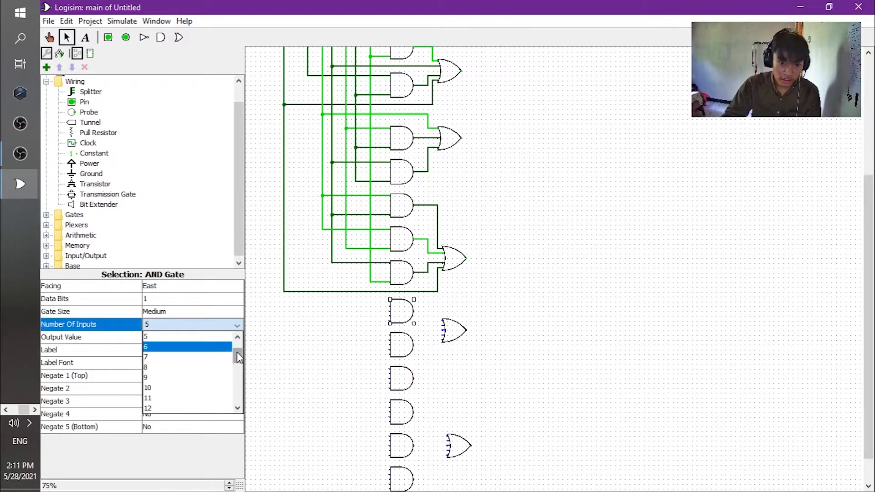
pyautogui.click(215, 337)
pyautogui.click(412, 354)
pyautogui.click(223, 329)
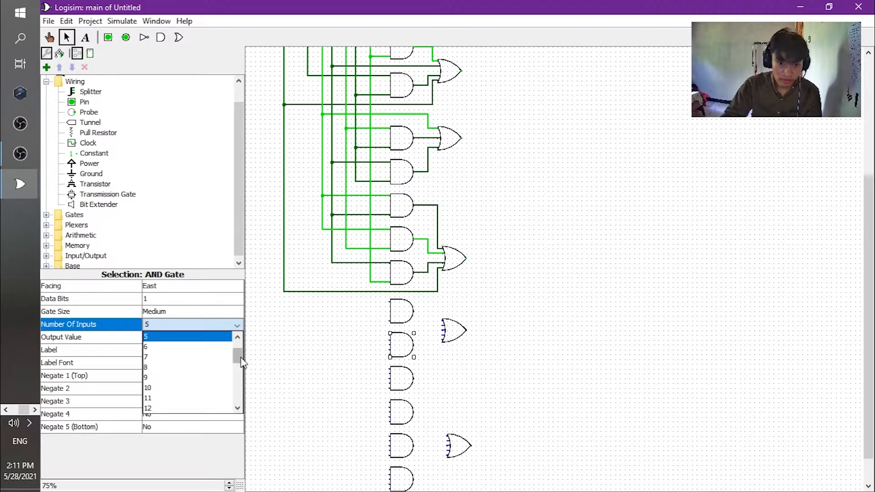
pyautogui.click(227, 339)
pyautogui.click(404, 383)
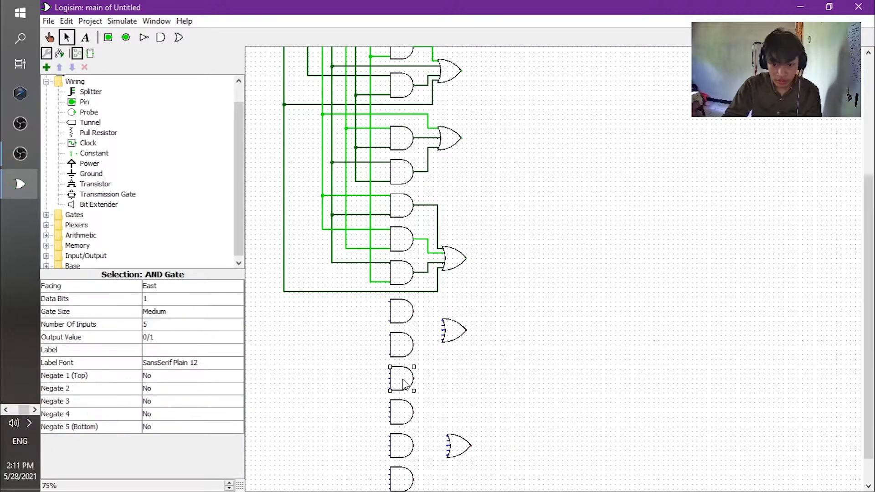
pyautogui.click(219, 329)
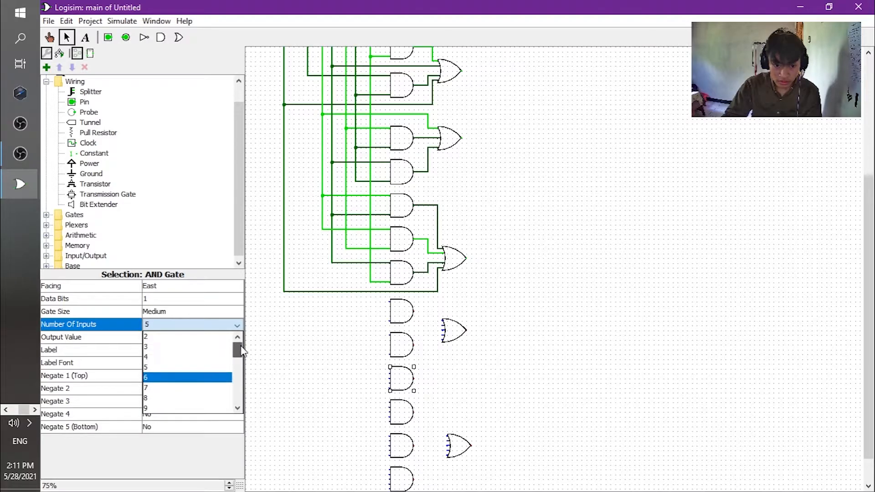
pyautogui.click(228, 337)
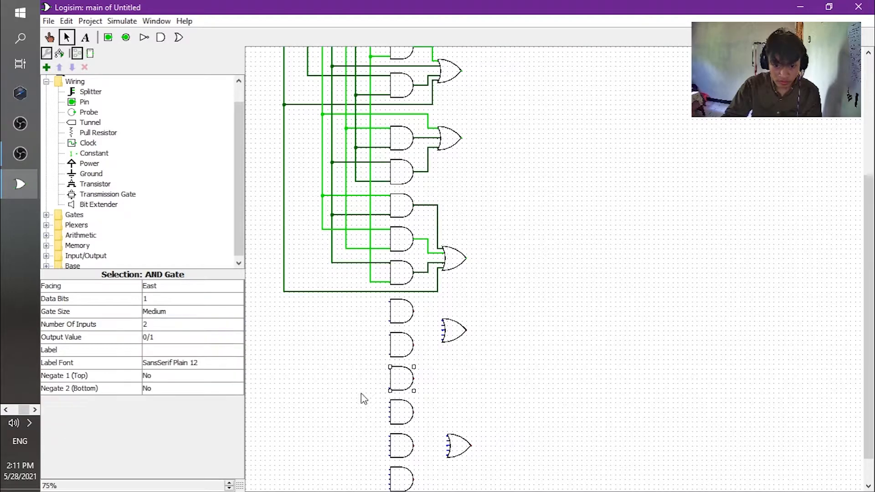
pyautogui.click(406, 412)
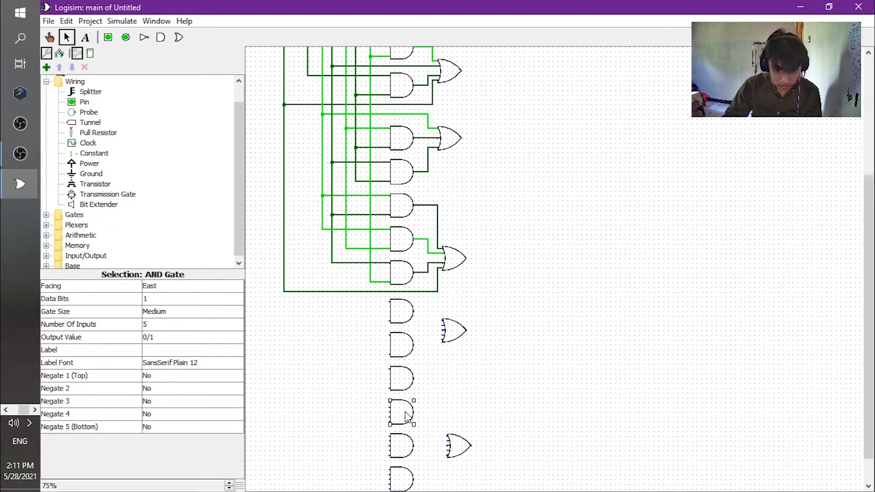
pyautogui.click(209, 326)
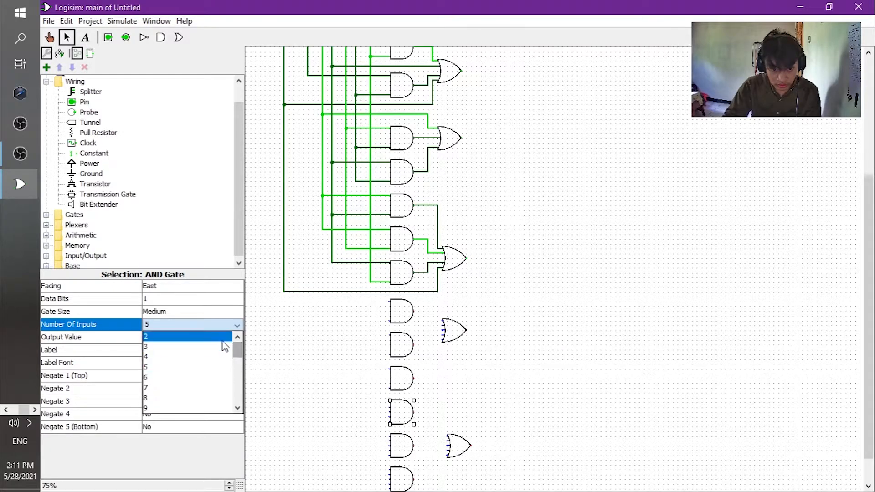
pyautogui.click(226, 343)
# - Set the fifth unwired AND gate to 3 inputs and the sixth to 2 inputs
pyautogui.click(390, 438)
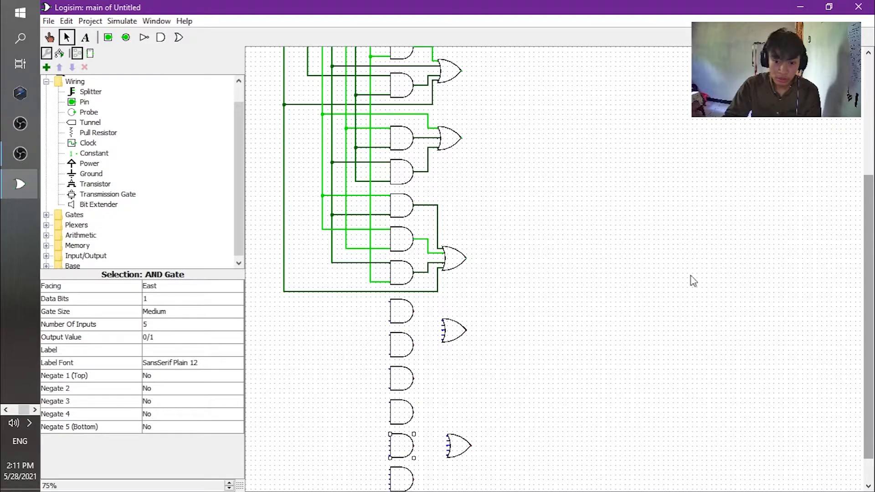
pyautogui.click(209, 326)
pyautogui.scroll(1, 237, 352)
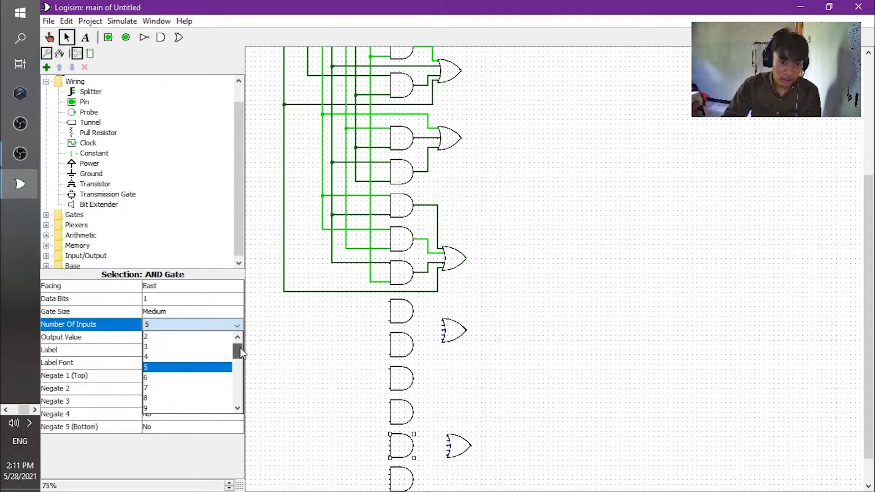
pyautogui.click(225, 349)
pyautogui.click(406, 474)
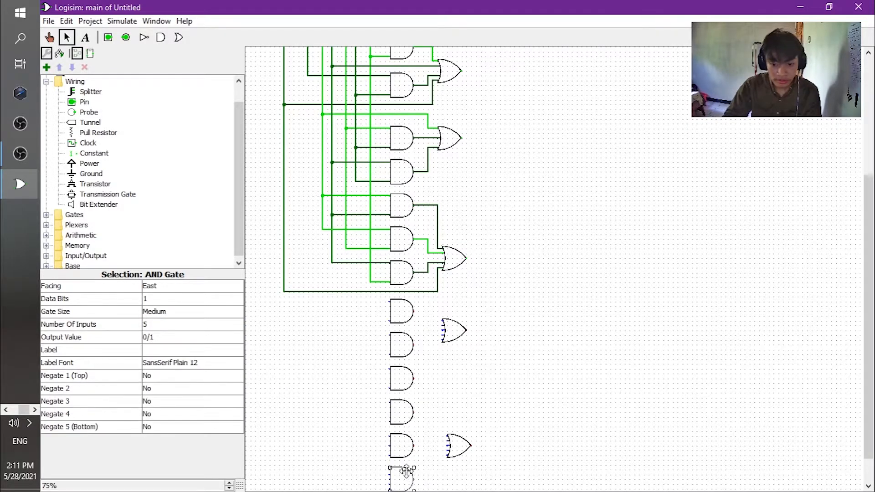
pyautogui.click(146, 326)
pyautogui.scroll(1, 237, 351)
pyautogui.click(218, 337)
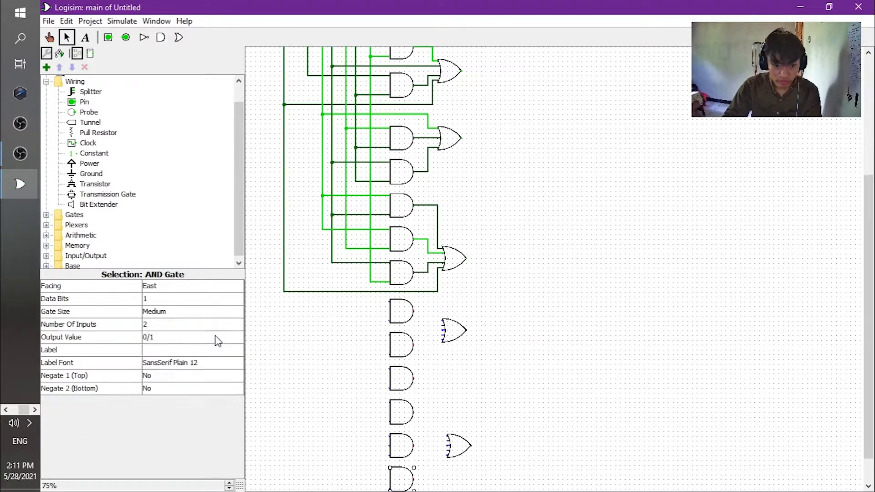
# - Set the number of inputs to 2 on the upper of the two new OR gates
pyautogui.click(455, 341)
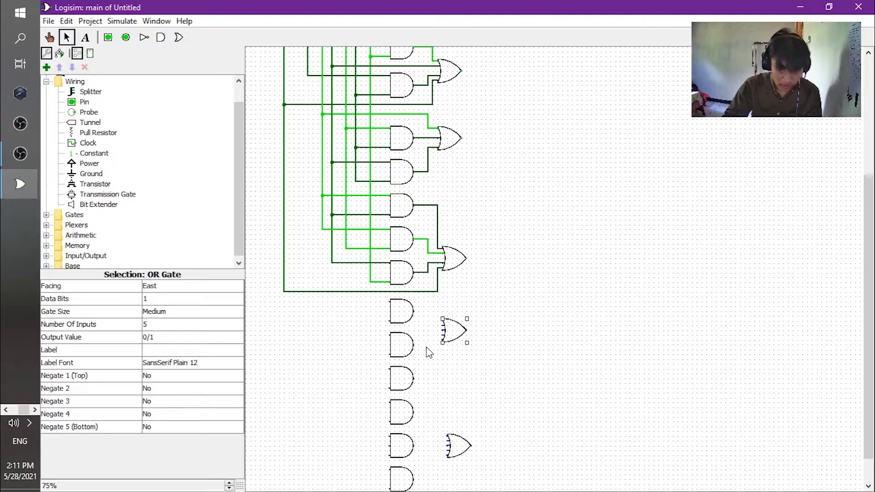
pyautogui.click(162, 326)
pyautogui.scroll(1, 236, 352)
pyautogui.click(205, 345)
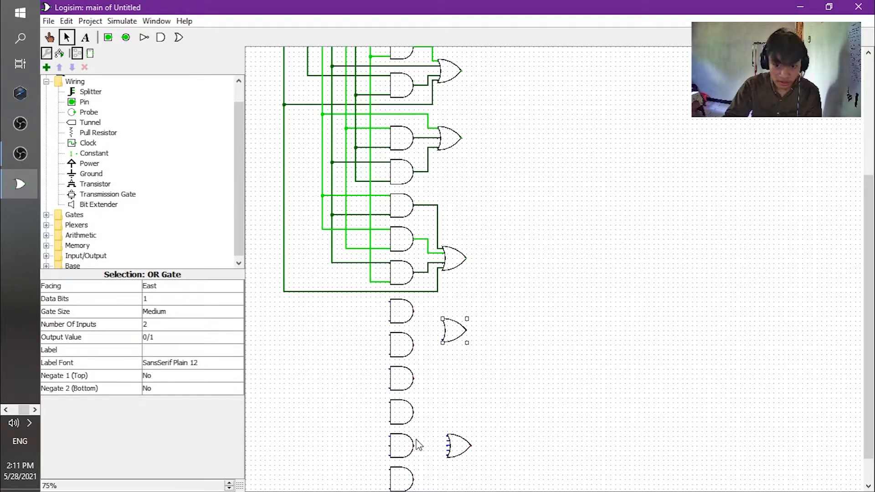
pyautogui.click(459, 448)
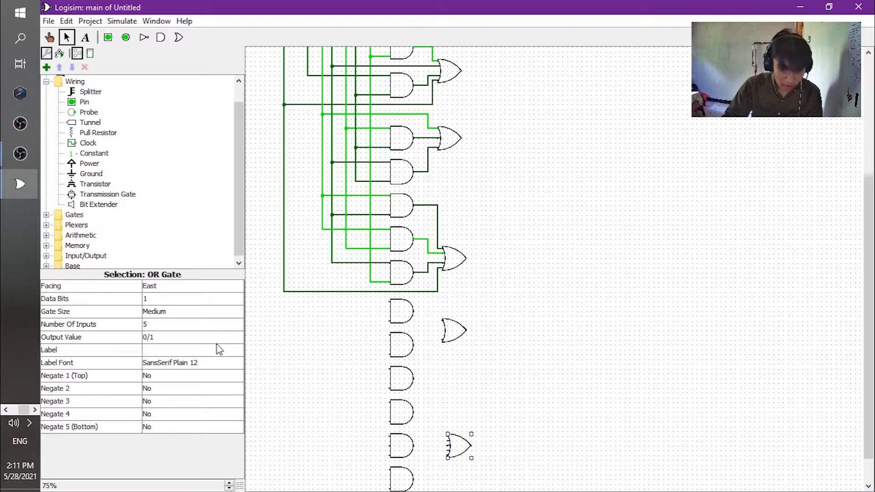
pyautogui.moveTo(863, 231); pyautogui.dragTo(862, 253)
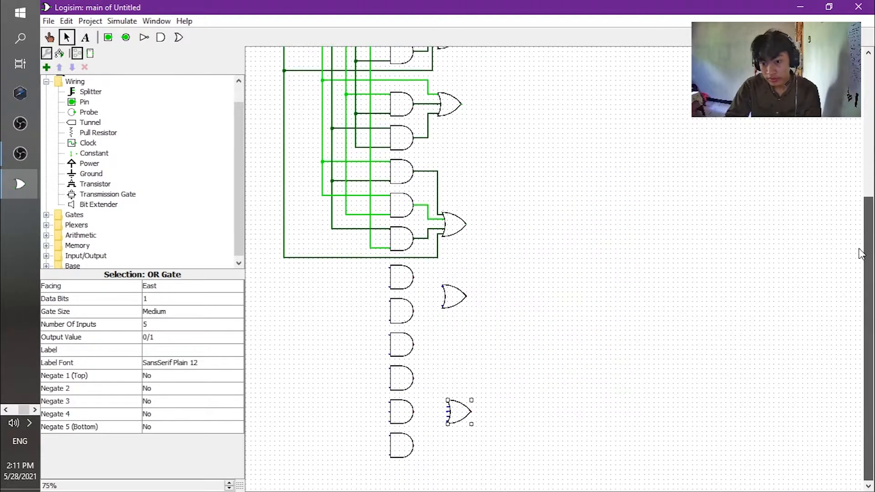
pyautogui.click(577, 291)
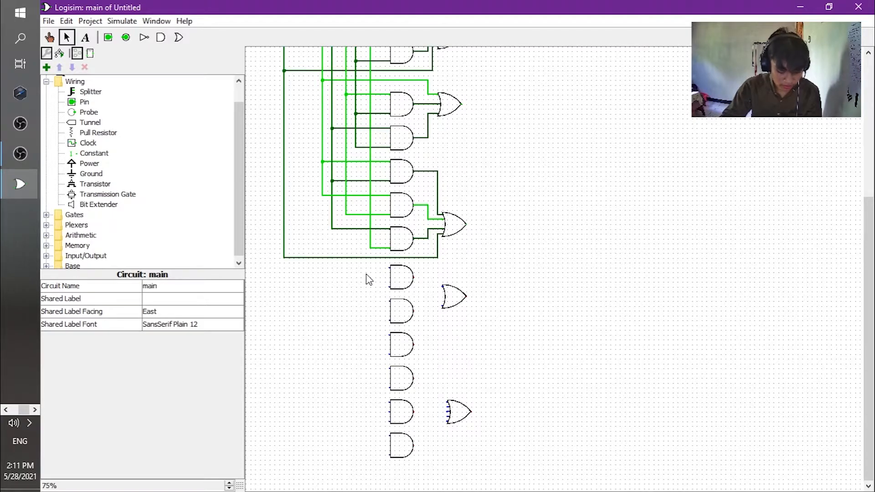
# - Wire the first two unwired AND gates to the vertical signal lines and connect their outputs to the two-input OR gate
pyautogui.moveTo(870, 239); pyautogui.dragTo(871, 218)
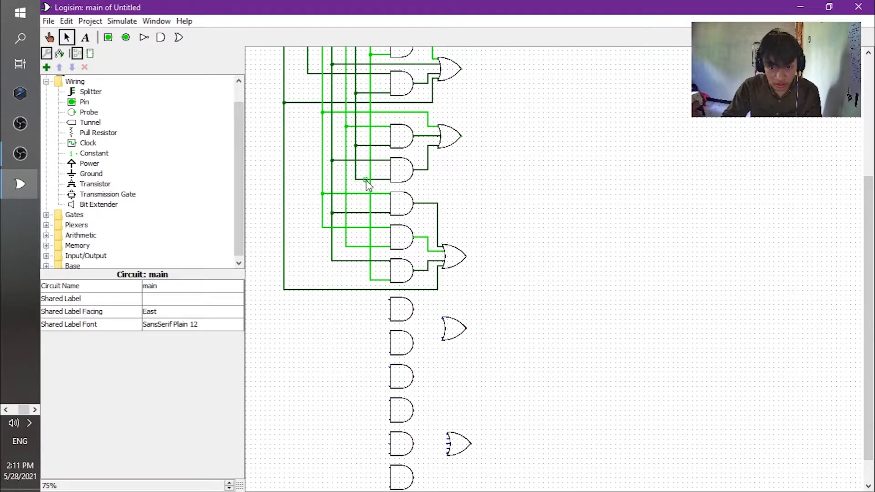
pyautogui.moveTo(322, 228)
pyautogui.mouseDown()
pyautogui.moveTo(326, 279)
pyautogui.moveTo(391, 299)
pyautogui.mouseUp()
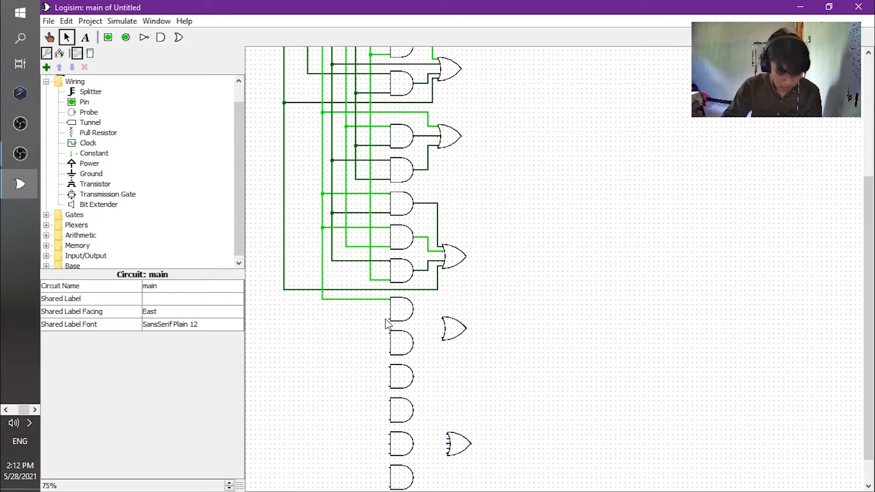
pyautogui.moveTo(370, 280)
pyautogui.mouseDown()
pyautogui.moveTo(371, 313)
pyautogui.moveTo(390, 318)
pyautogui.mouseUp()
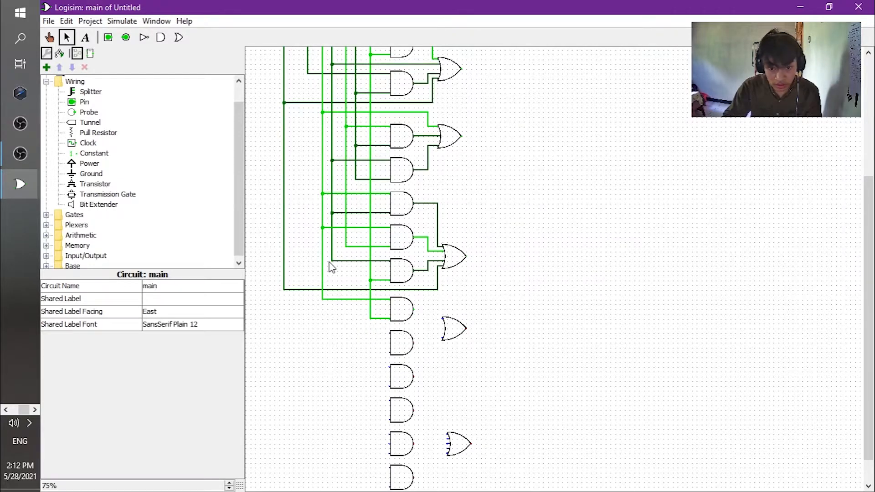
pyautogui.moveTo(335, 280)
pyautogui.mouseDown()
pyautogui.moveTo(346, 334)
pyautogui.moveTo(390, 334)
pyautogui.moveTo(379, 337)
pyautogui.moveTo(392, 365)
pyautogui.moveTo(391, 352)
pyautogui.mouseUp()
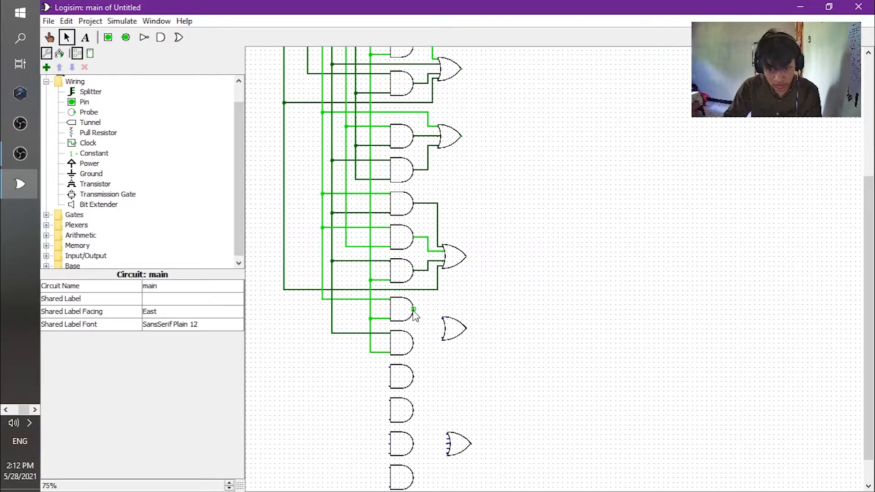
pyautogui.moveTo(422, 319); pyautogui.dragTo(439, 322)
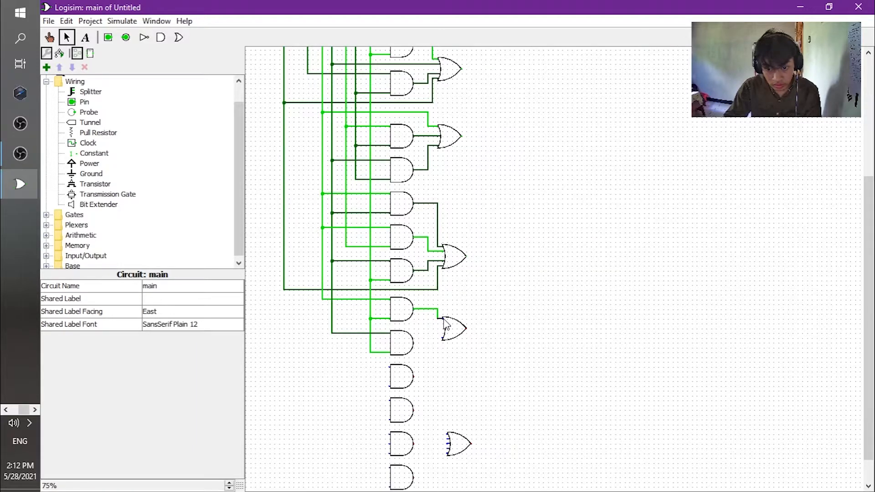
pyautogui.moveTo(414, 342); pyautogui.dragTo(423, 345)
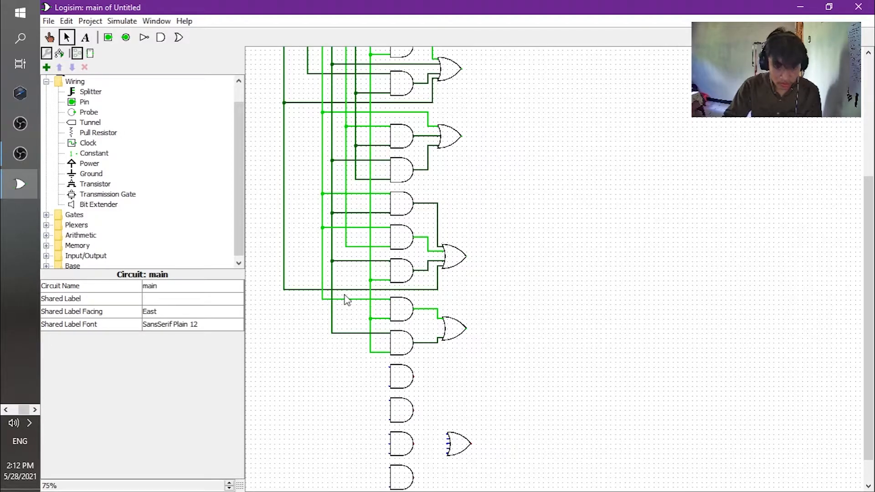
# - Extend the leftmost bright green vertical line down to the upper input of the third new AND gate
pyautogui.moveTo(868, 182); pyautogui.dragTo(869, 203)
pyautogui.moveTo(322, 270)
pyautogui.mouseDown()
pyautogui.moveTo(359, 332)
pyautogui.moveTo(391, 334)
pyautogui.mouseUp()
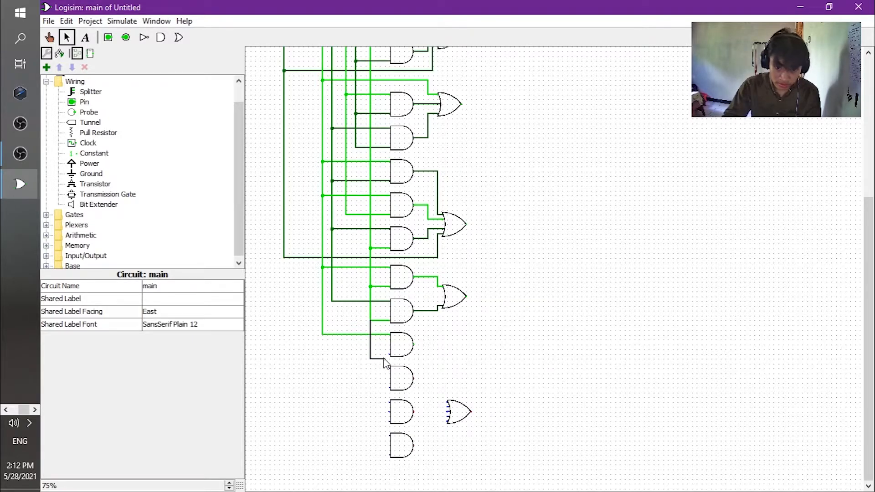
# - Wire the third new AND gate's lower input to the inverted S0 line, deleting the misplaced horizontal wire below it
pyautogui.moveTo(393, 360)
pyautogui.mouseDown()
pyautogui.moveTo(371, 348)
pyautogui.moveTo(391, 360)
pyautogui.mouseUp()
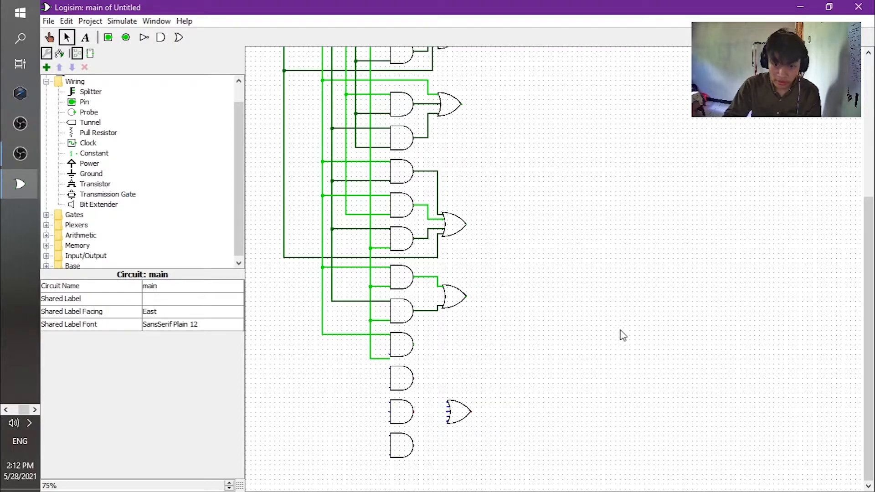
pyautogui.click(388, 359)
pyautogui.rightClick(390, 360)
pyautogui.click(403, 367)
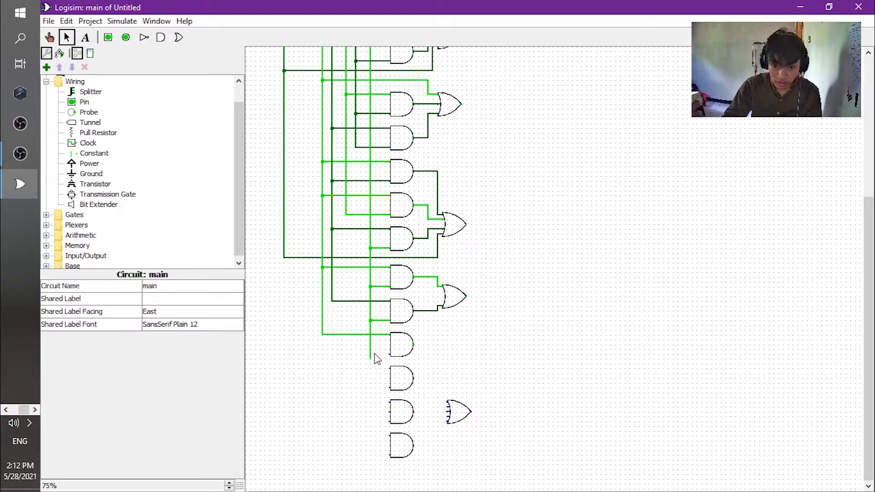
pyautogui.click(370, 357)
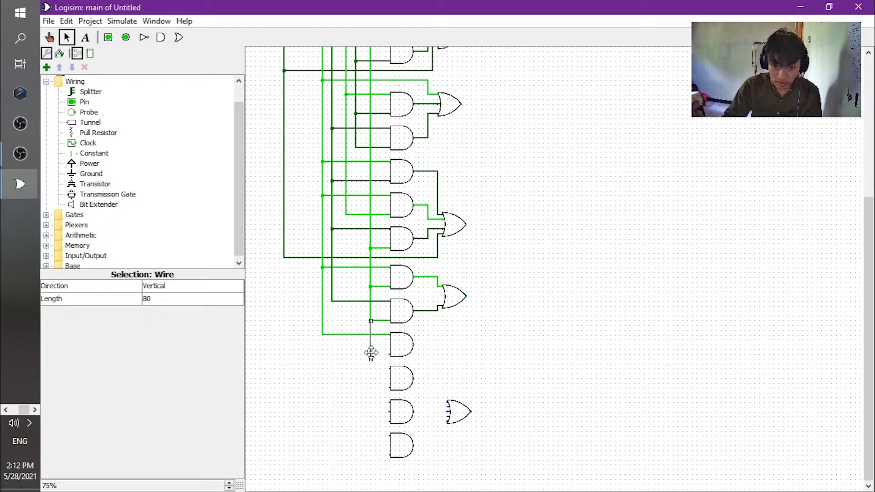
pyautogui.moveTo(375, 355); pyautogui.dragTo(395, 355)
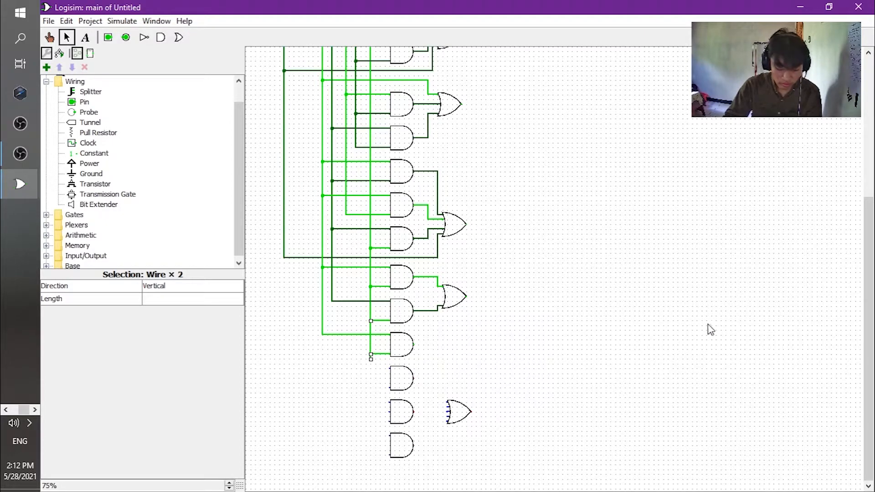
pyautogui.click(529, 392)
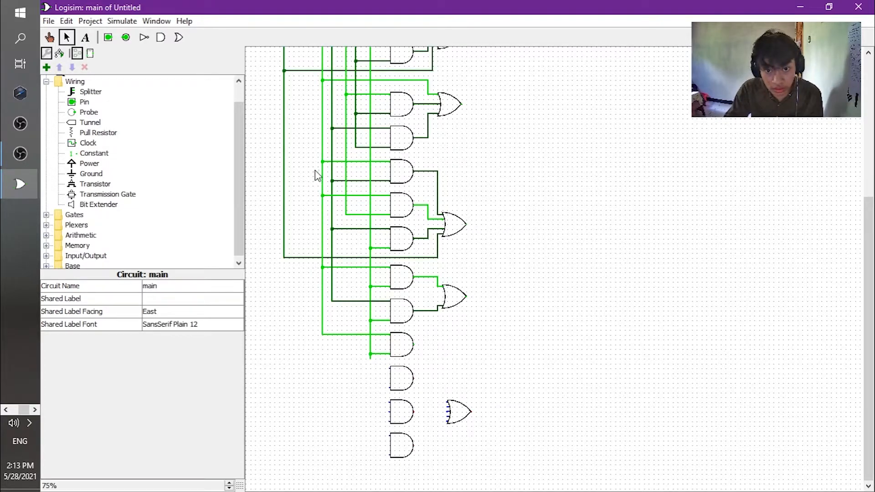
# - Wire the fourth new AND gate's upper input to the inverted S2 line and its lower input to the inverted S1 line
pyautogui.moveTo(323, 317); pyautogui.dragTo(397, 375)
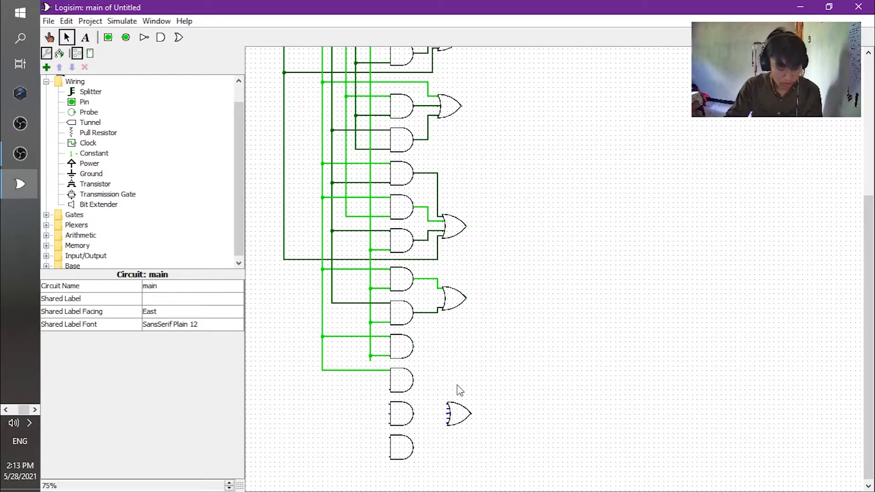
pyautogui.moveTo(346, 217); pyautogui.dragTo(391, 391)
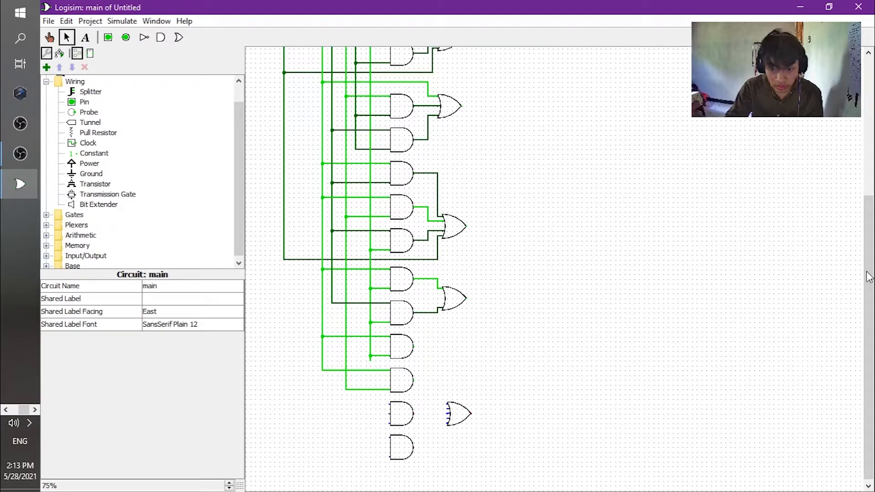
pyautogui.scroll(-1, 531, 375)
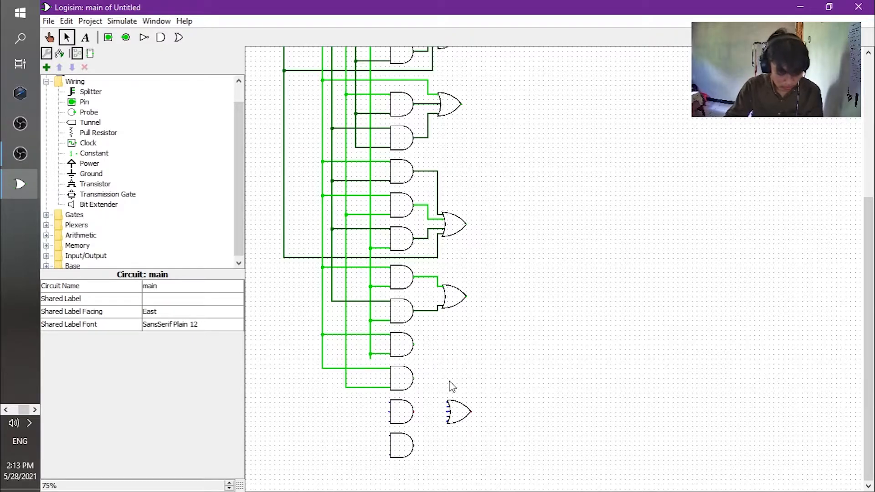
# - Wire the three-input AND gate to the S2, inverted S1 and S0 lines, and the last AND gate to S1 and inverted S0
pyautogui.moveTo(868, 337); pyautogui.dragTo(869, 216)
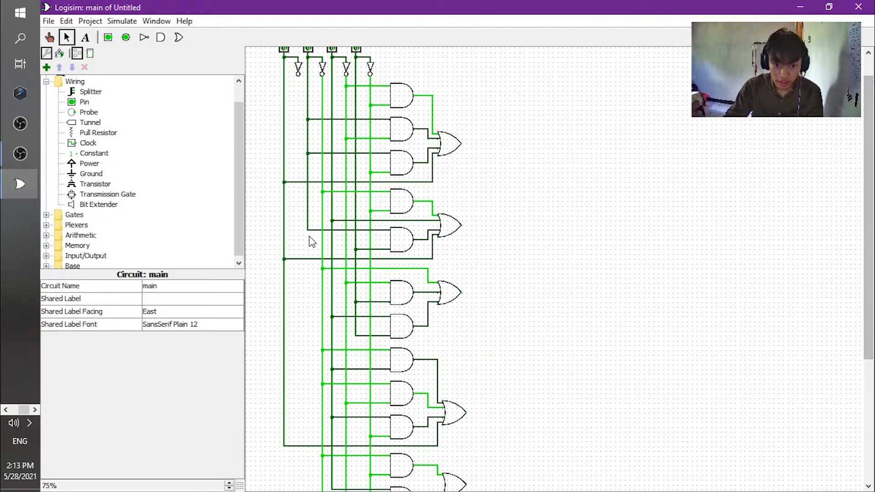
pyautogui.moveTo(308, 230)
pyautogui.mouseDown()
pyautogui.moveTo(297, 408)
pyautogui.moveTo(309, 489)
pyautogui.mouseUp()
pyautogui.moveTo(868, 316); pyautogui.dragTo(848, 437)
pyautogui.moveTo(309, 306); pyautogui.dragTo(390, 402)
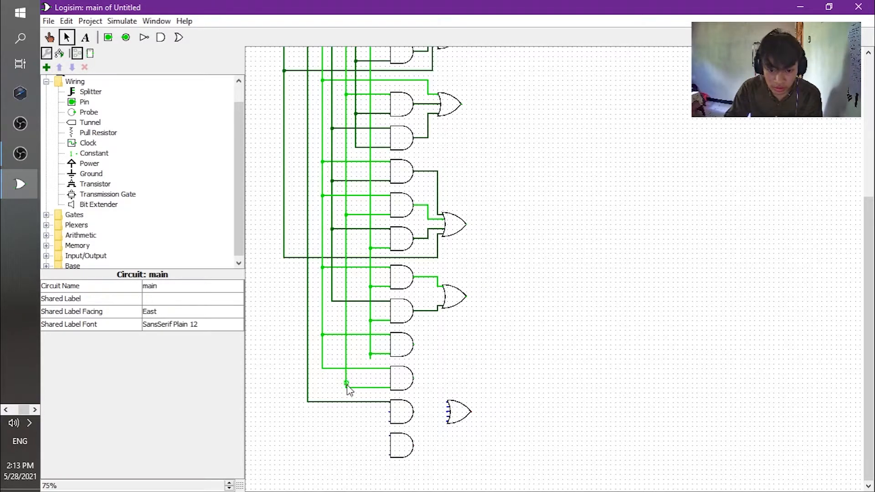
pyautogui.moveTo(346, 388); pyautogui.dragTo(390, 412)
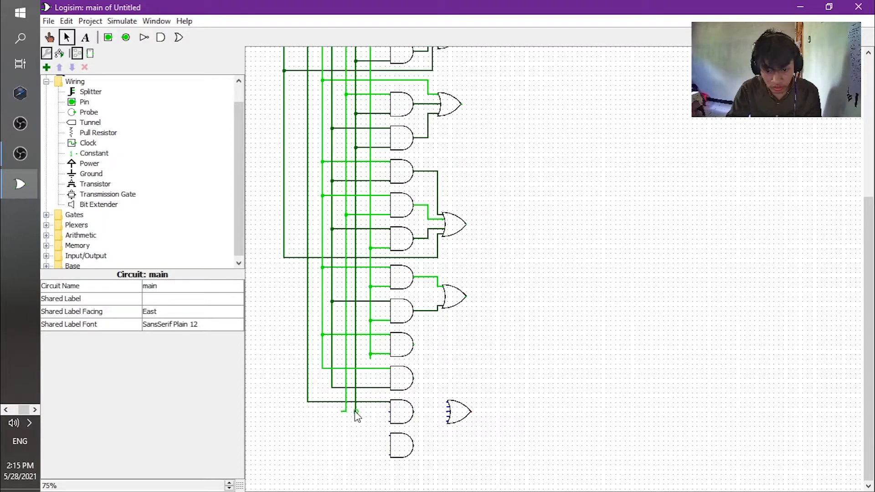
pyautogui.moveTo(355, 411); pyautogui.dragTo(392, 414)
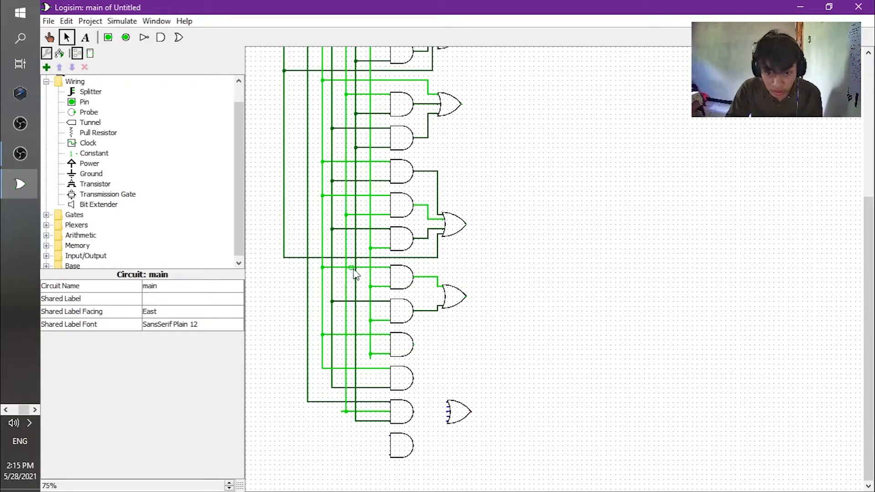
pyautogui.moveTo(332, 389)
pyautogui.mouseDown()
pyautogui.moveTo(334, 432)
pyautogui.moveTo(384, 437)
pyautogui.mouseUp()
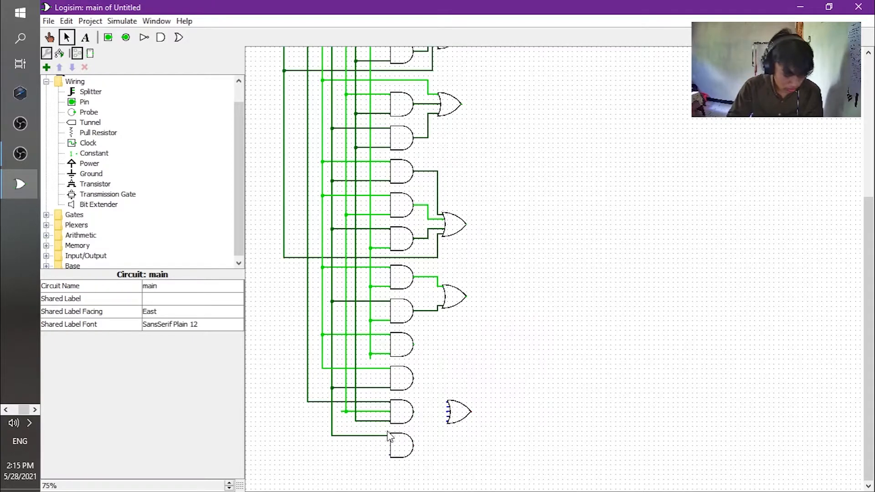
pyautogui.moveTo(371, 367)
pyautogui.mouseDown()
pyautogui.moveTo(370, 449)
pyautogui.moveTo(391, 455)
pyautogui.mouseUp()
# - Connect the outputs of the last four AND gates and the extended S3 line to the five-input OR gate
pyautogui.moveTo(415, 345); pyautogui.dragTo(440, 402)
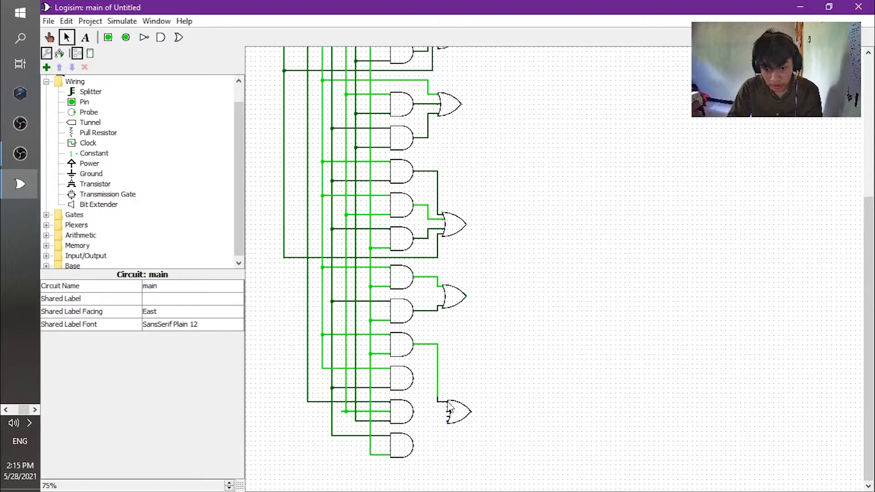
pyautogui.moveTo(414, 378)
pyautogui.mouseDown()
pyautogui.moveTo(431, 391)
pyautogui.moveTo(434, 409)
pyautogui.moveTo(448, 413)
pyautogui.mouseUp()
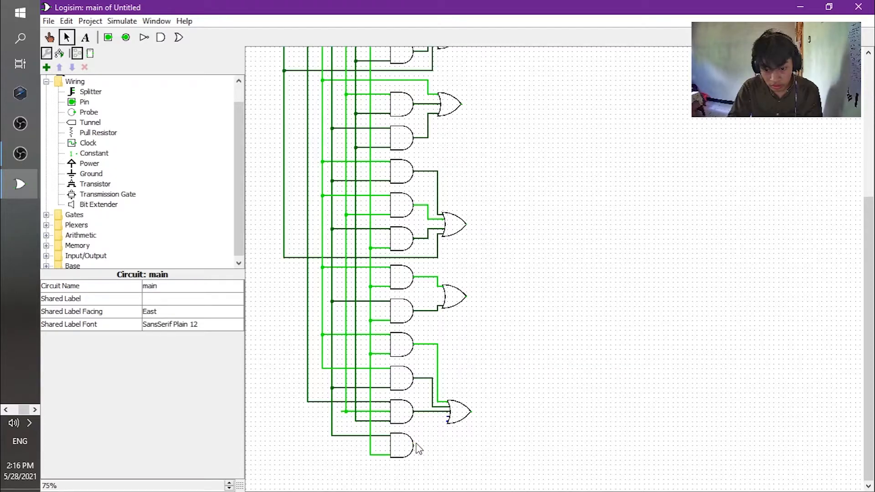
pyautogui.moveTo(414, 449); pyautogui.dragTo(449, 420)
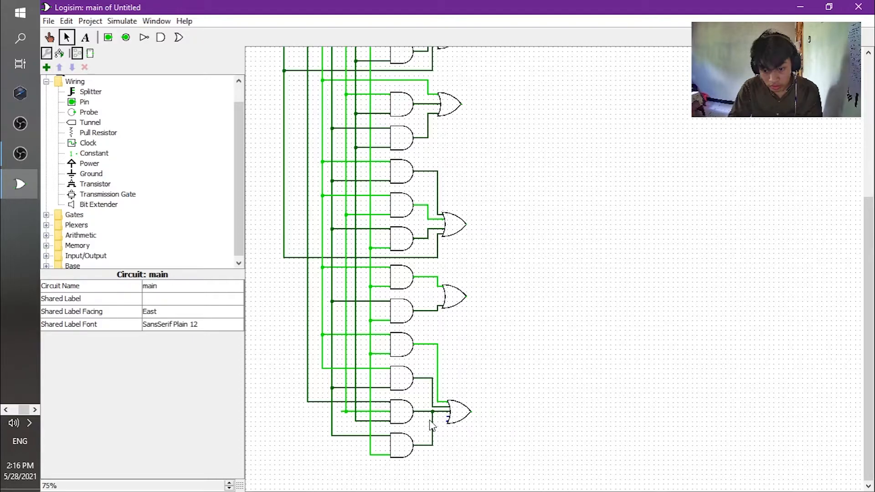
pyautogui.rightClick(436, 425)
pyautogui.click(439, 430)
pyautogui.moveTo(433, 434); pyautogui.dragTo(445, 420)
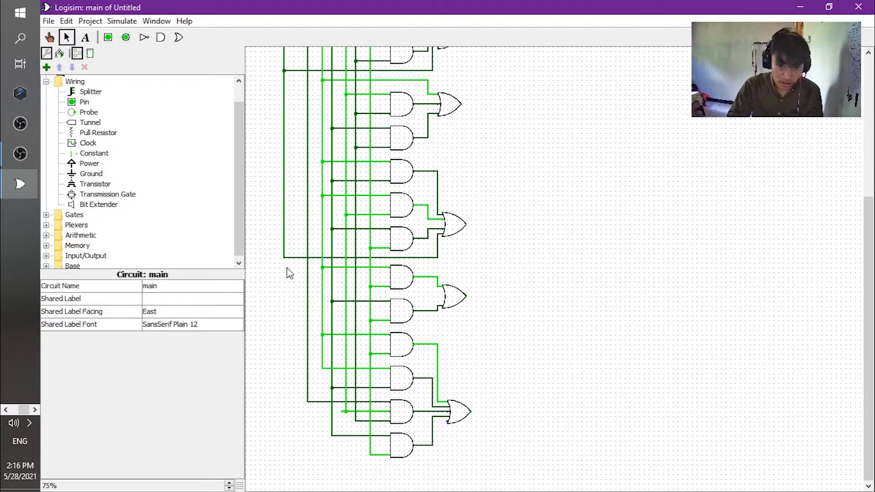
pyautogui.moveTo(286, 269)
pyautogui.mouseDown()
pyautogui.moveTo(285, 319)
pyautogui.moveTo(340, 462)
pyautogui.moveTo(405, 474)
pyautogui.moveTo(447, 466)
pyautogui.moveTo(447, 422)
pyautogui.mouseUp()
pyautogui.moveTo(869, 333); pyautogui.dragTo(868, 352)
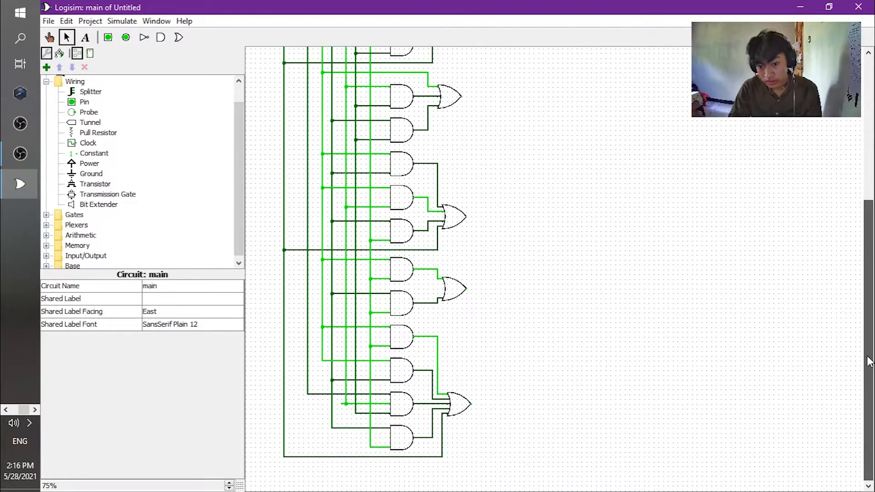
pyautogui.click(179, 38)
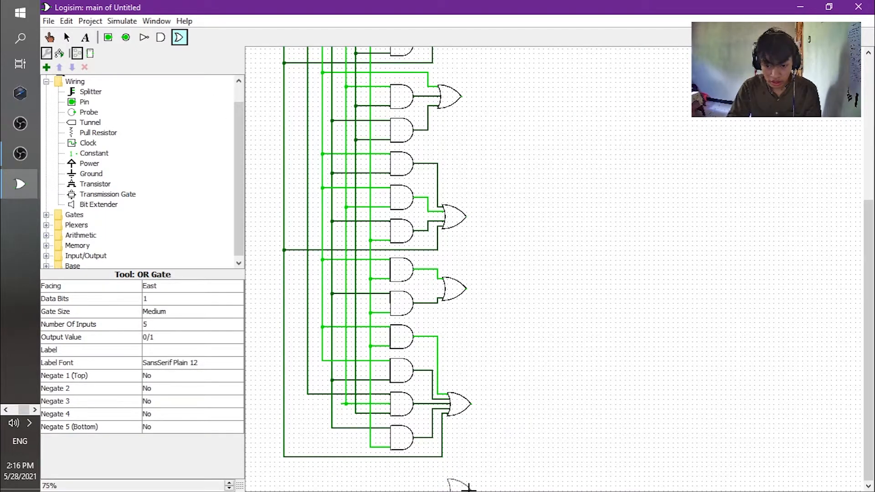
pyautogui.click(469, 488)
pyautogui.click(872, 337)
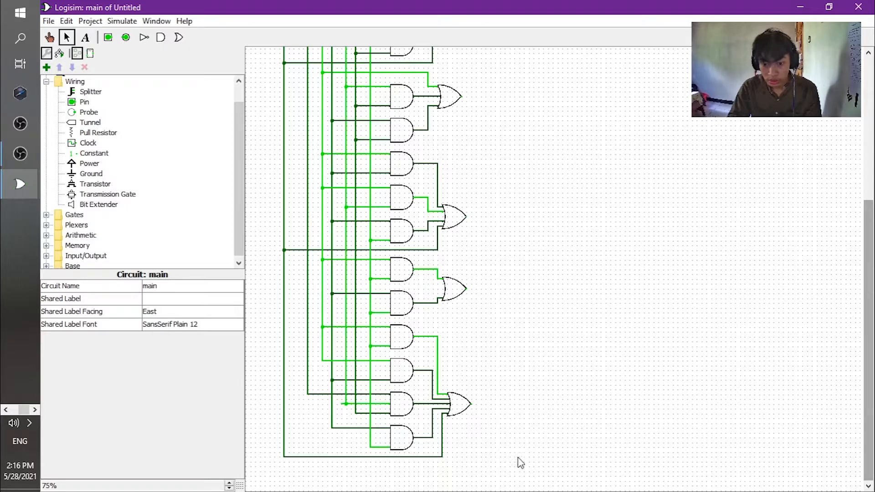
pyautogui.moveTo(869, 388)
pyautogui.mouseDown()
pyautogui.moveTo(868, 374)
pyautogui.moveTo(869, 389)
pyautogui.mouseUp()
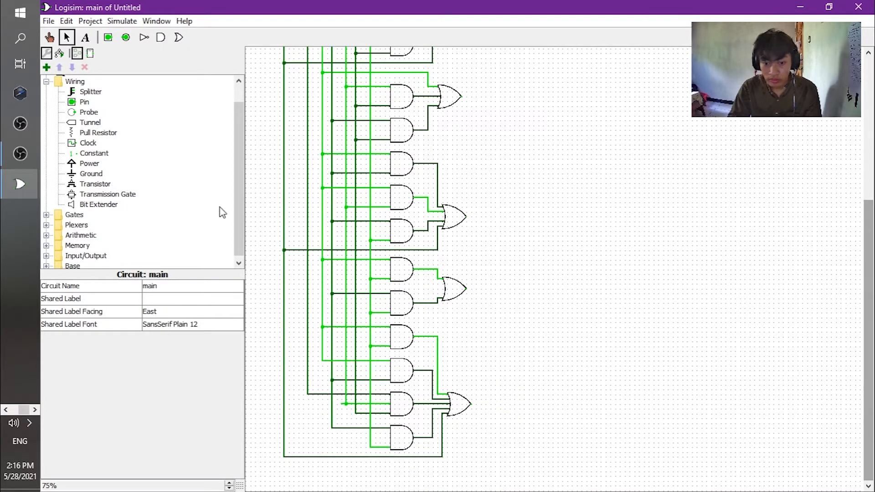
# - Place a new OR gate below the five-input OR gate and align it vertically with that gate
pyautogui.click(179, 37)
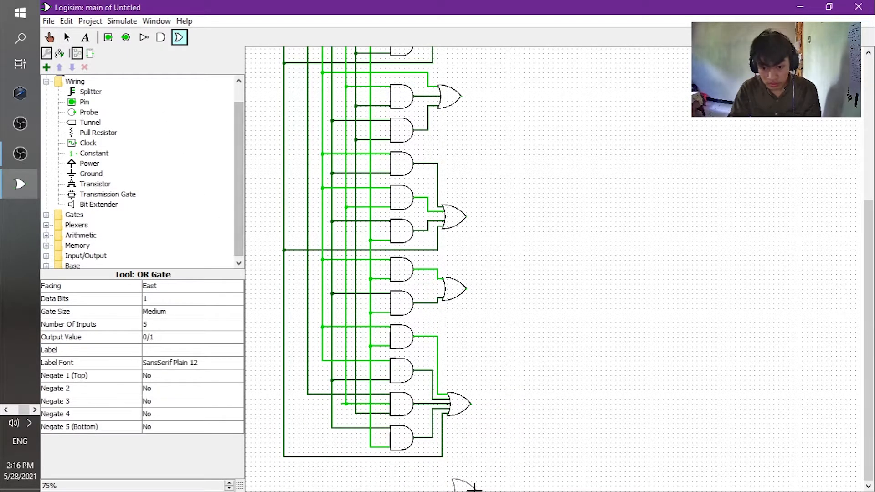
pyautogui.click(474, 487)
pyautogui.moveTo(867, 344)
pyautogui.mouseDown()
pyautogui.moveTo(866, 361)
pyautogui.moveTo(867, 273)
pyautogui.moveTo(859, 357)
pyautogui.mouseUp()
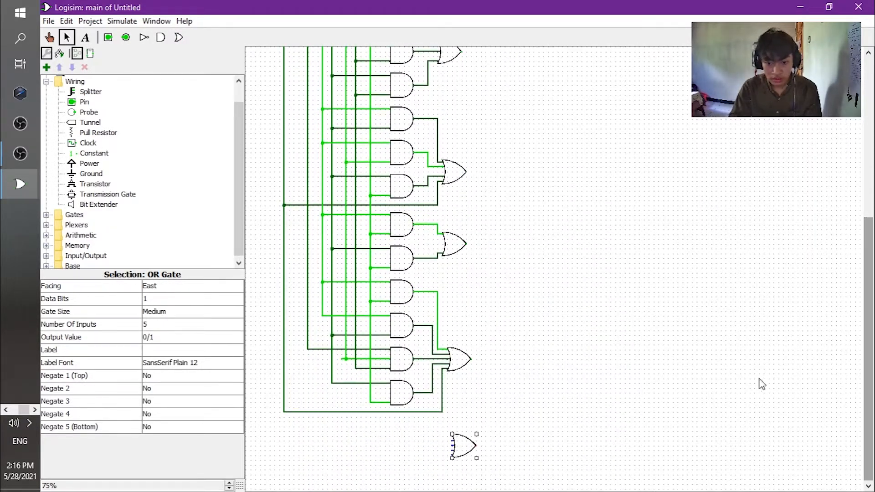
pyautogui.moveTo(467, 451); pyautogui.dragTo(462, 441)
pyautogui.click(542, 408)
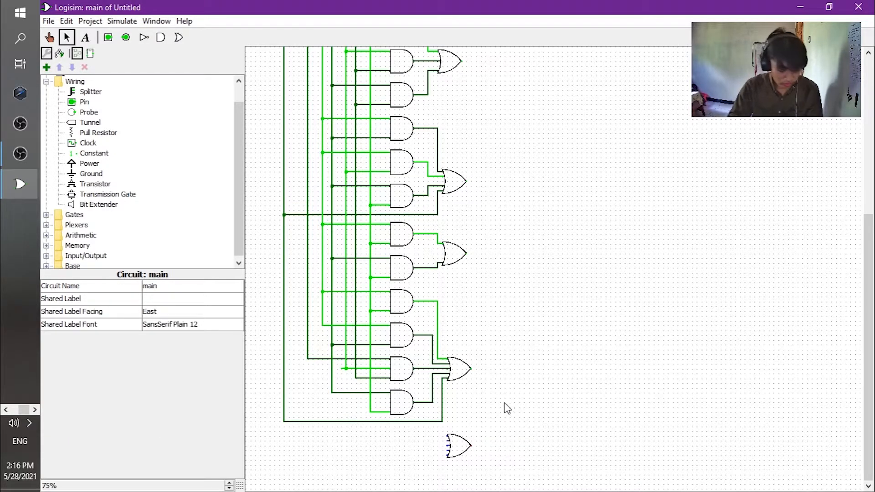
# - Set the number of inputs of the new OR gate to 3
pyautogui.click(458, 454)
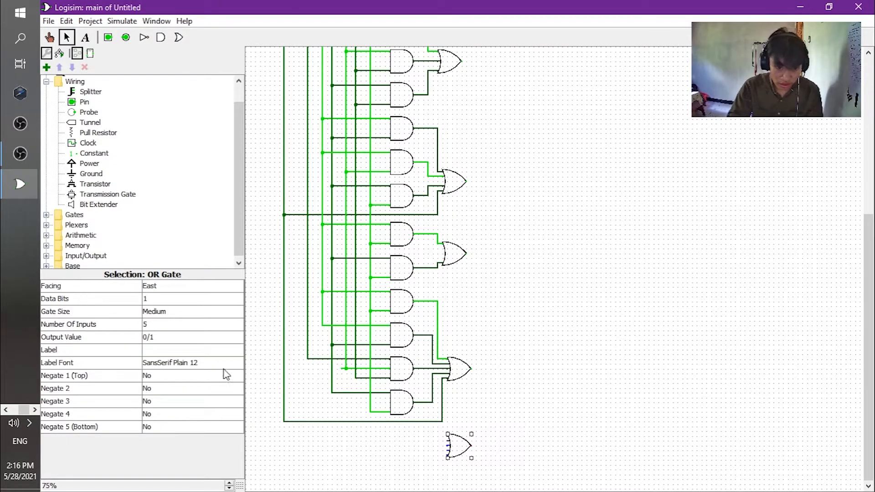
pyautogui.click(205, 329)
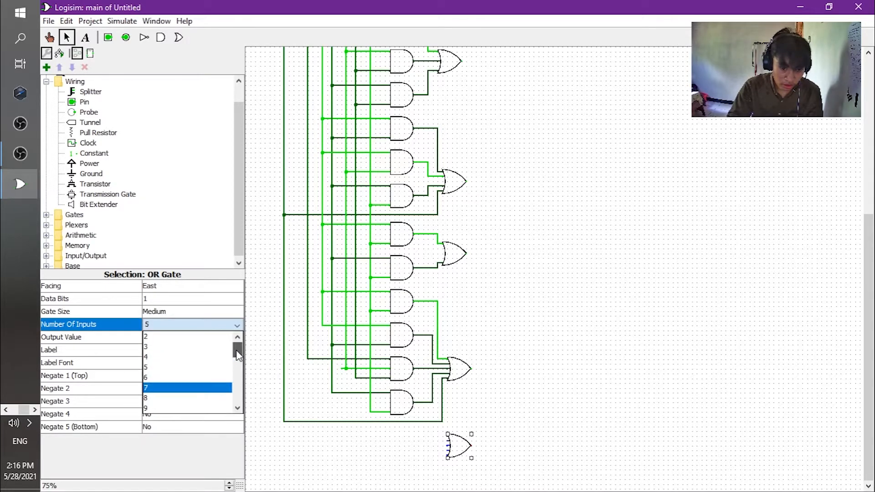
pyautogui.click(225, 355)
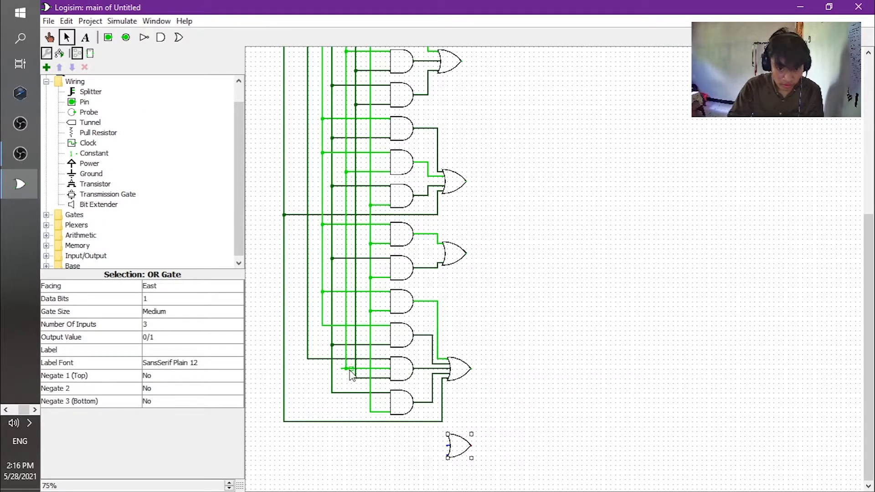
# - Wire the new OR gate's inputs from upper to lower to the inverted S1, S0 and S2 lines
pyautogui.moveTo(346, 371); pyautogui.dragTo(449, 436)
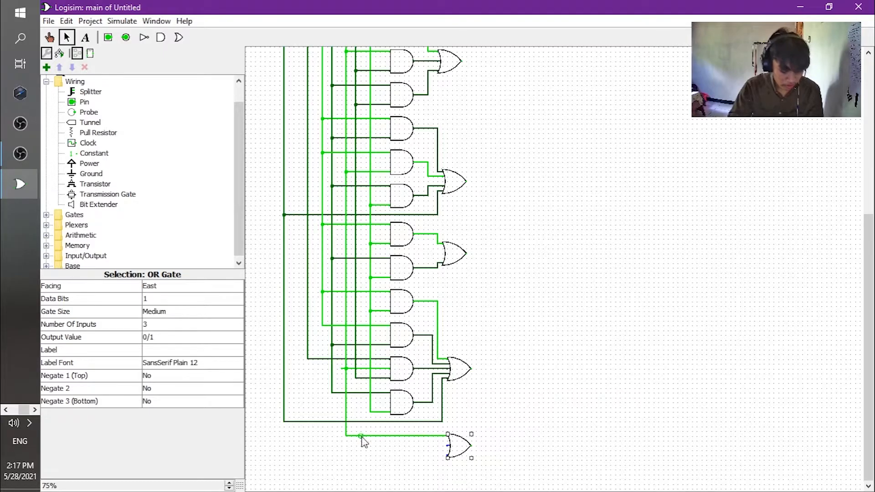
pyautogui.moveTo(356, 379); pyautogui.dragTo(357, 389)
pyautogui.moveTo(423, 451); pyautogui.dragTo(449, 445)
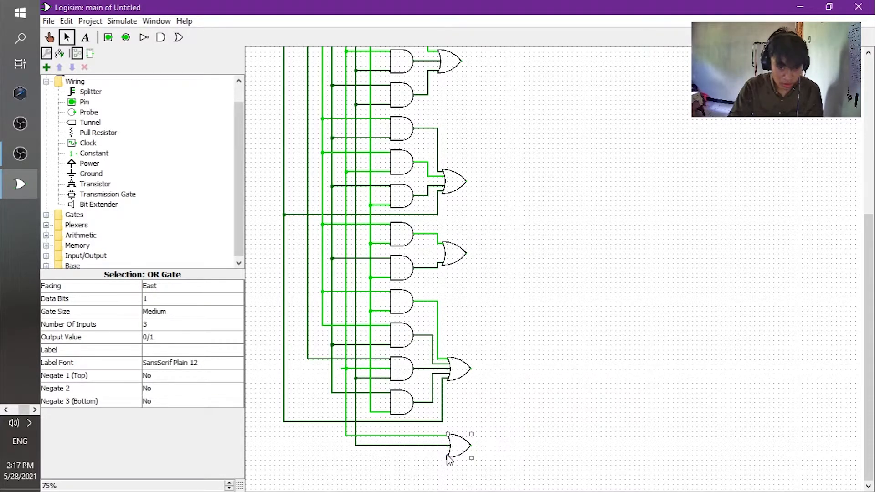
pyautogui.moveTo(448, 457); pyautogui.dragTo(307, 359)
# - Route the inverted S3 line down from its inverter and extend all the vertical signal lines to just below the new OR gate
pyautogui.moveTo(870, 355); pyautogui.dragTo(862, 197)
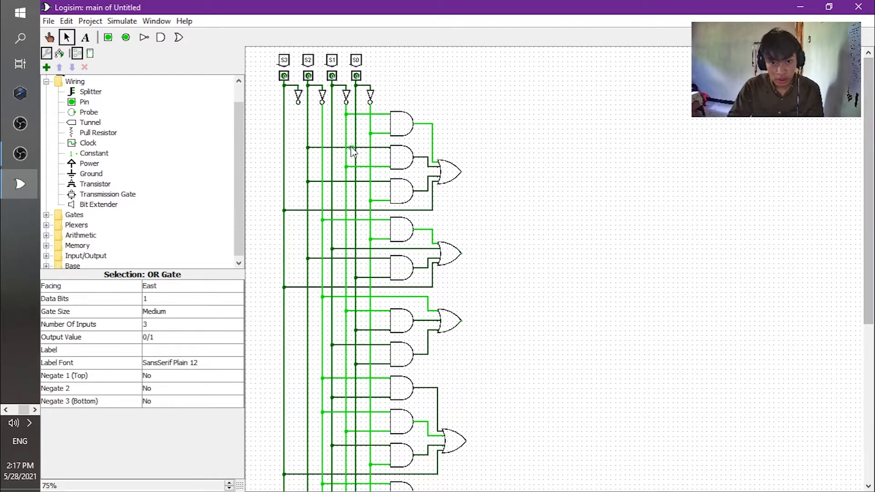
pyautogui.moveTo(299, 104); pyautogui.dragTo(299, 397)
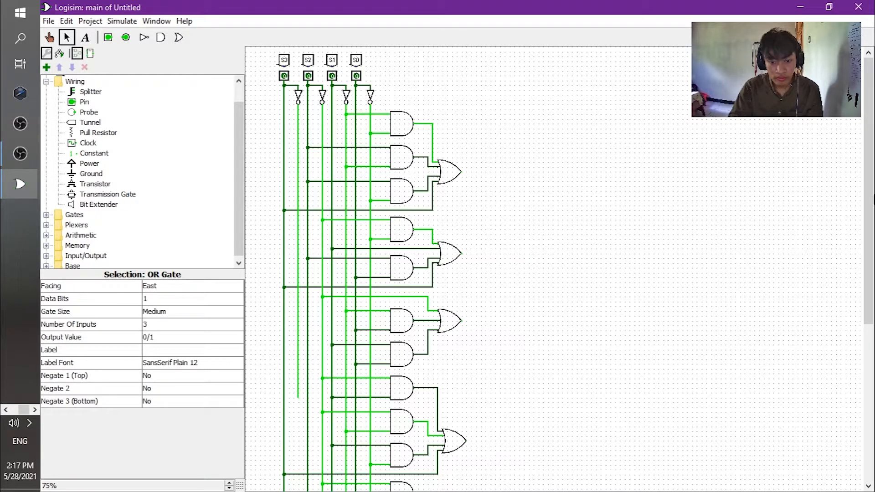
pyautogui.scroll(-8, 330, 160)
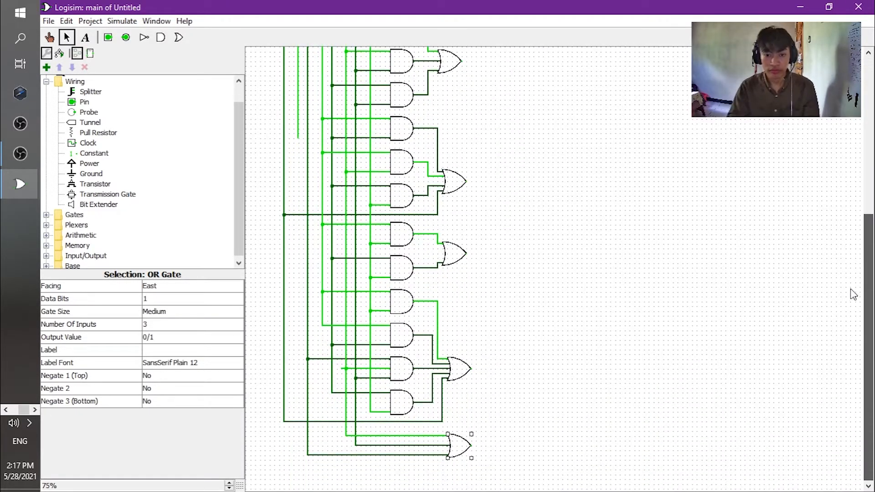
pyautogui.moveTo(299, 139); pyautogui.dragTo(298, 465)
pyautogui.moveTo(283, 422); pyautogui.dragTo(285, 469)
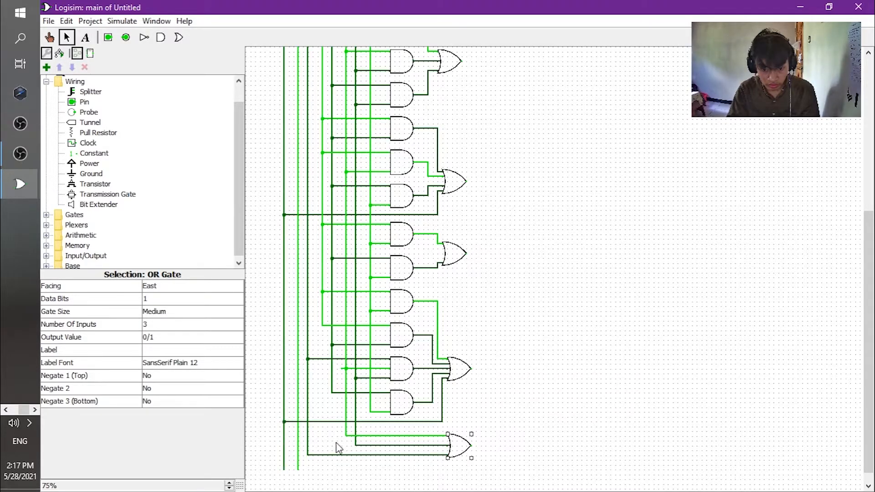
pyautogui.moveTo(322, 325); pyautogui.dragTo(308, 470)
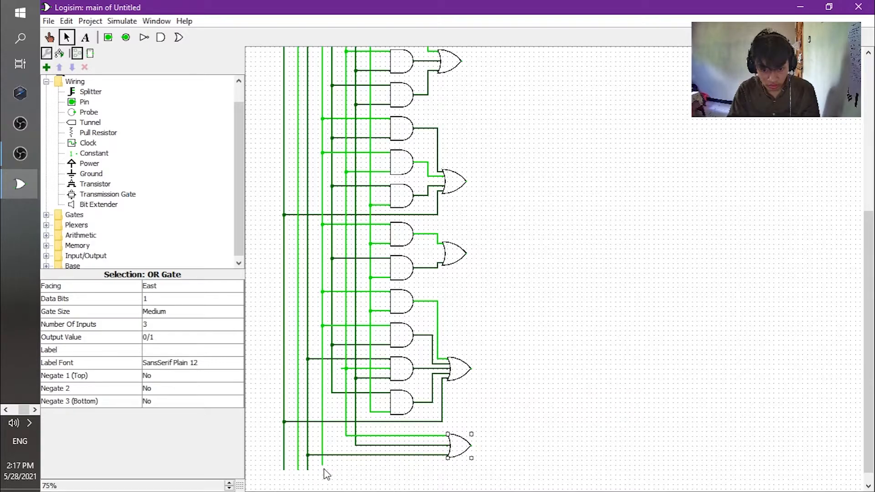
pyautogui.moveTo(332, 393); pyautogui.dragTo(356, 470)
pyautogui.moveTo(370, 412); pyautogui.dragTo(371, 472)
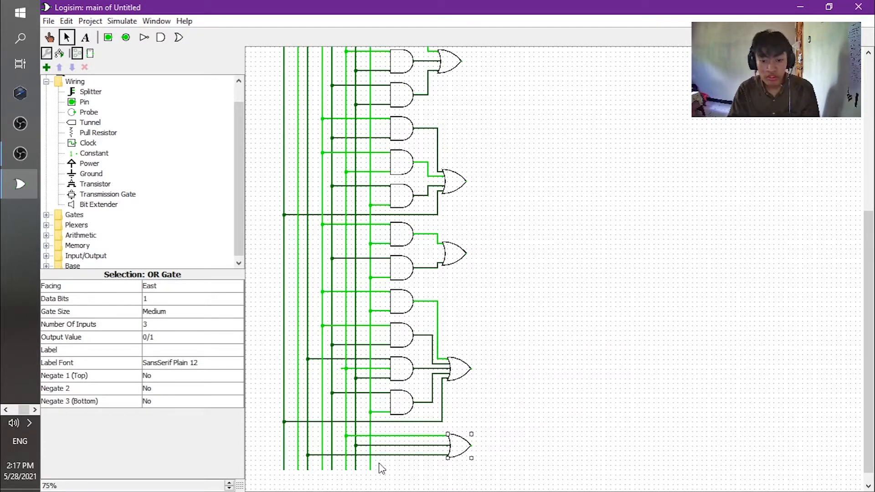
# - Place a 7-Segment Display from the Input/Output library in the empty canvas area to the right of the OR gates
pyautogui.moveTo(874, 279); pyautogui.dragTo(868, 174)
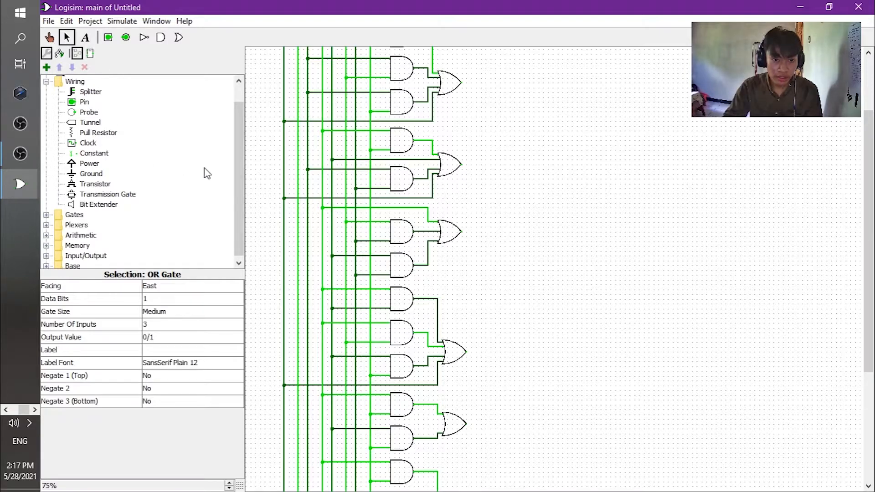
pyautogui.moveTo(239, 184); pyautogui.dragTo(242, 219)
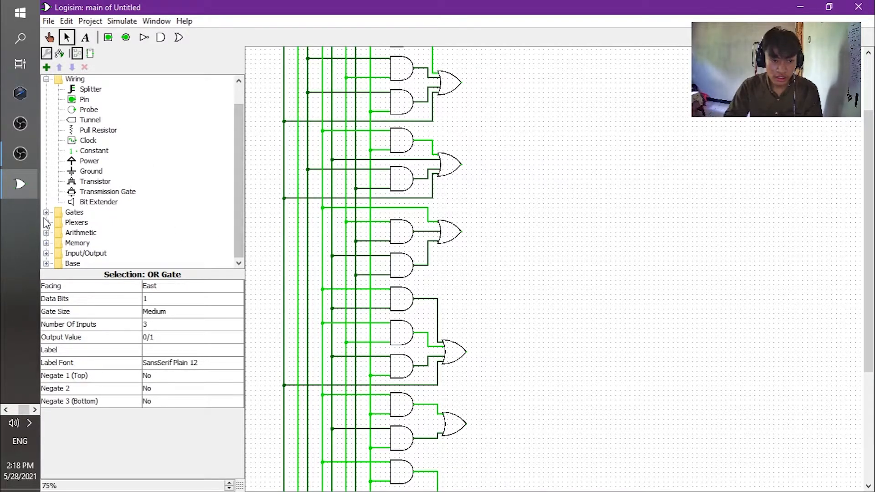
pyautogui.click(46, 223)
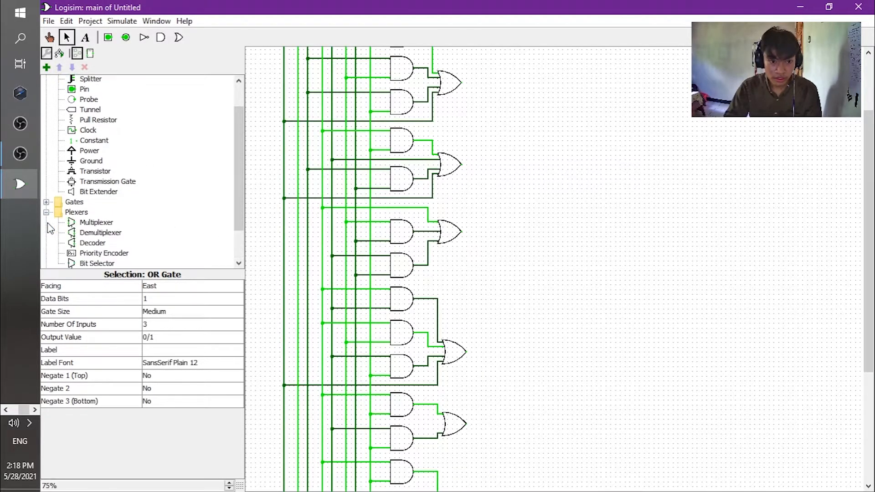
pyautogui.scroll(-2, 240, 215)
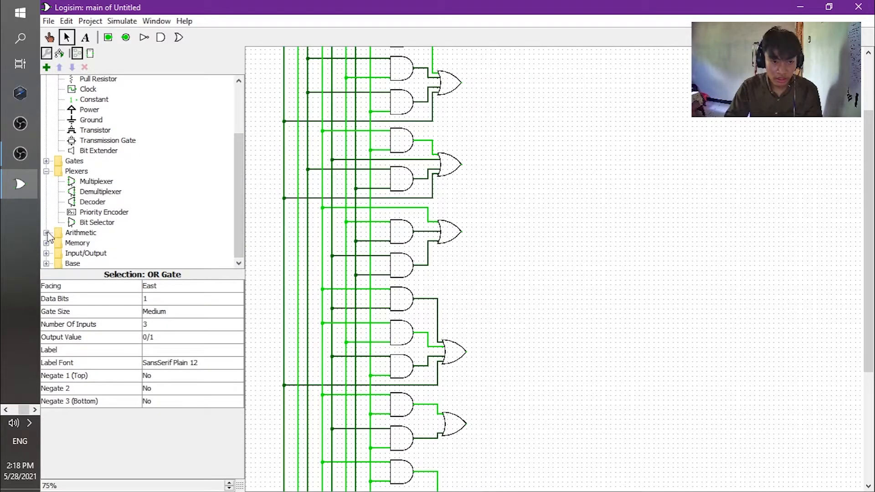
pyautogui.moveTo(239, 202); pyautogui.dragTo(248, 222)
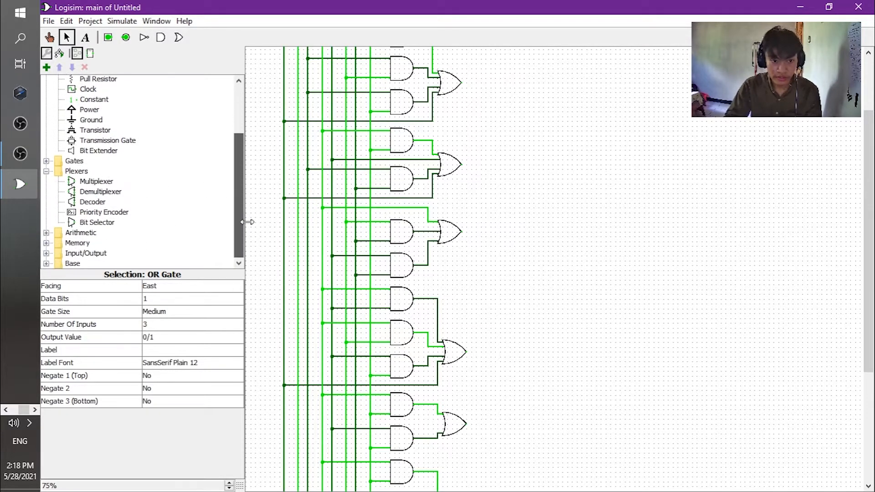
pyautogui.click(46, 253)
pyautogui.click(135, 234)
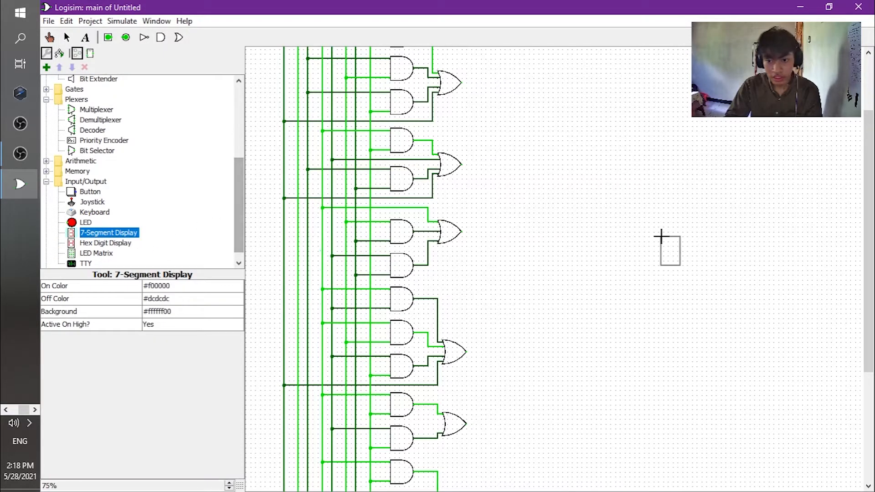
pyautogui.click(690, 145)
# - Move the 7-segment display closer to the OR gates, roughly level with the third OR gate's upper wiring
pyautogui.scroll(3, 868, 196)
pyautogui.scroll(-1, 867, 201)
pyautogui.scroll(-1, 866, 206)
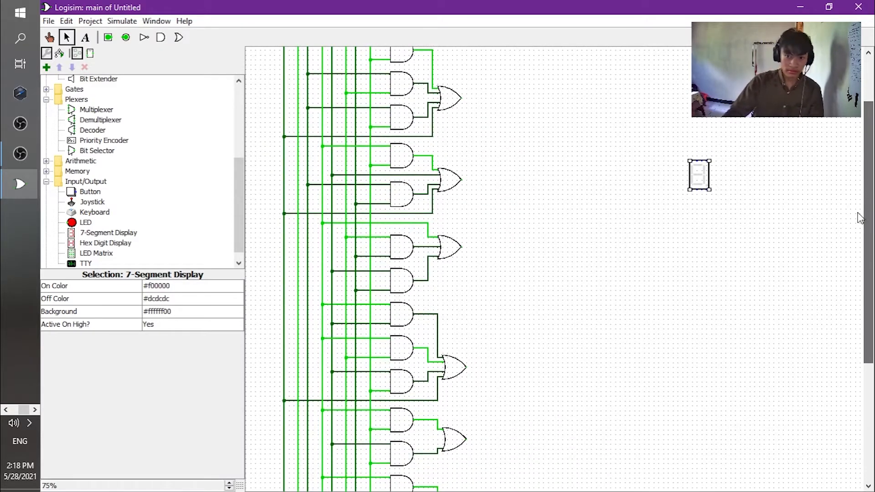
pyautogui.moveTo(707, 180); pyautogui.dragTo(711, 215)
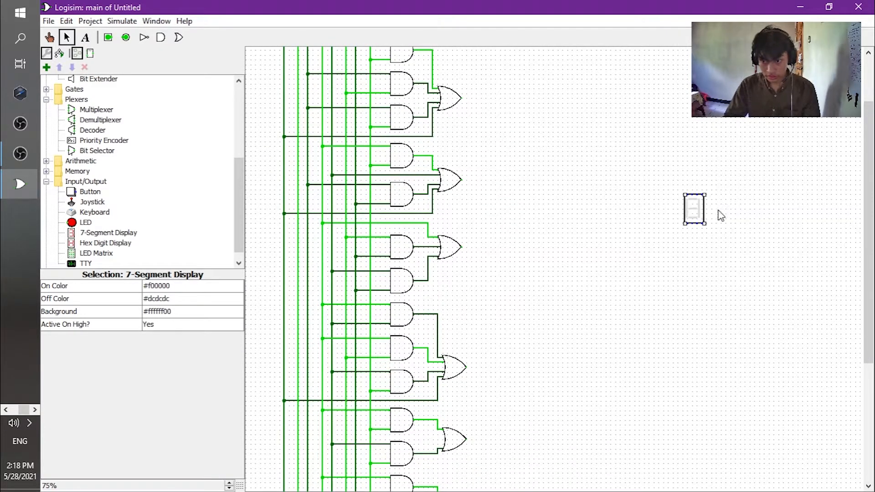
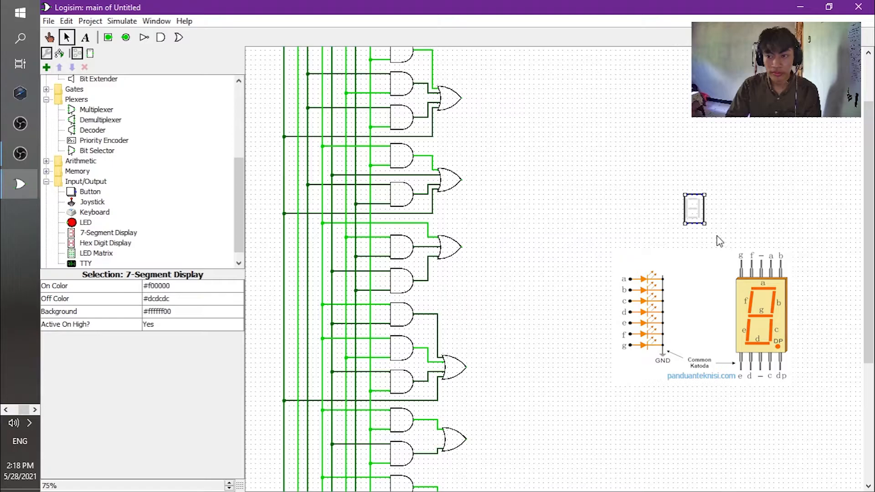
pyautogui.moveTo(699, 217); pyautogui.dragTo(653, 235)
pyautogui.click(821, 234)
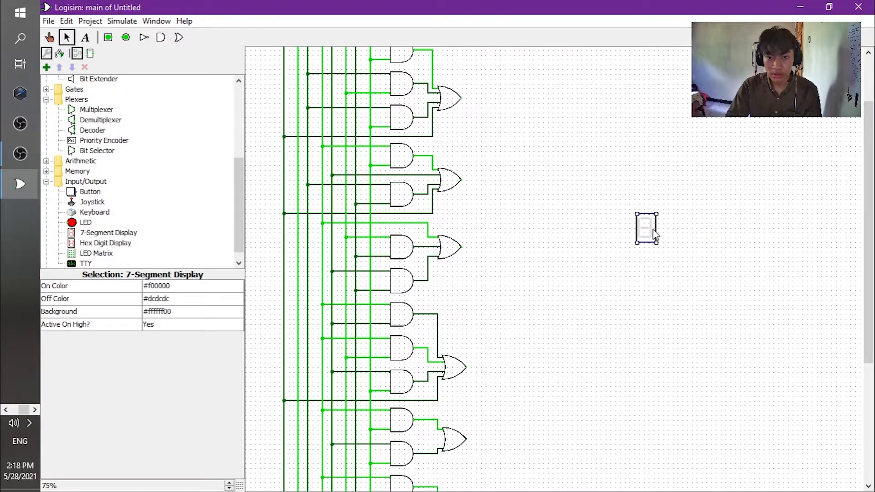
pyautogui.click(861, 233)
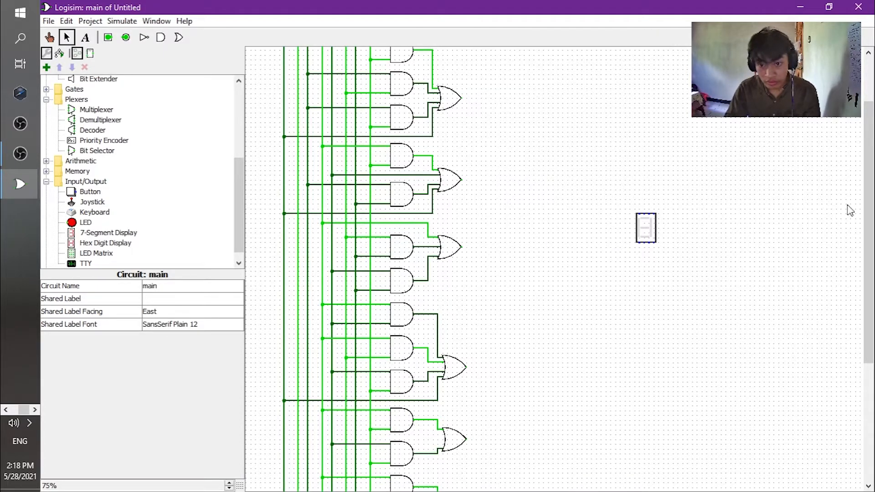
# - Wire the first, second, third and fourth OR gate outputs to the display's second, third, fourth and first upper pins respectively, counting from the left
pyautogui.scroll(2, 730, 250)
pyautogui.scroll(-3, 638, 283)
pyautogui.moveTo(466, 355); pyautogui.dragTo(642, 206)
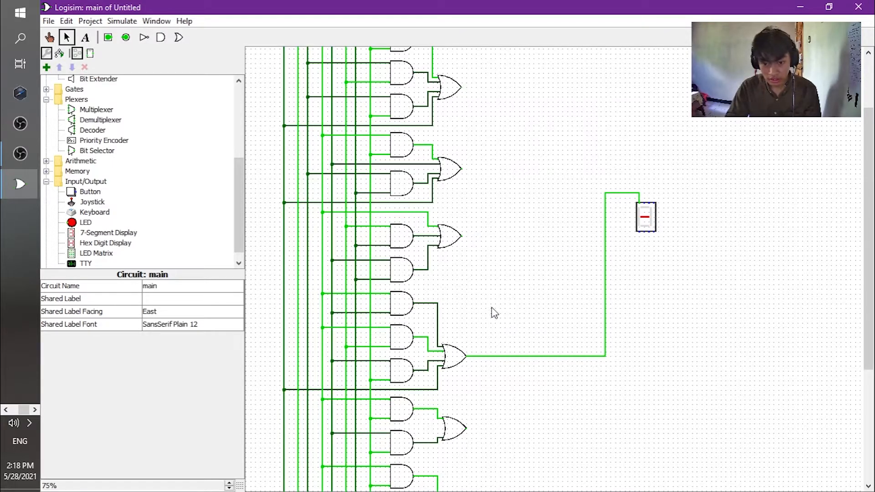
pyautogui.click(460, 234)
pyautogui.moveTo(462, 236)
pyautogui.mouseDown()
pyautogui.moveTo(572, 228)
pyautogui.moveTo(587, 183)
pyautogui.moveTo(648, 190)
pyautogui.moveTo(654, 204)
pyautogui.mouseUp()
pyautogui.moveTo(868, 211); pyautogui.dragTo(868, 189)
pyautogui.moveTo(462, 207)
pyautogui.mouseDown()
pyautogui.moveTo(549, 204)
pyautogui.moveTo(649, 240)
pyautogui.mouseUp()
pyautogui.moveTo(462, 125)
pyautogui.mouseDown()
pyautogui.moveTo(515, 143)
pyautogui.moveTo(644, 240)
pyautogui.mouseUp()
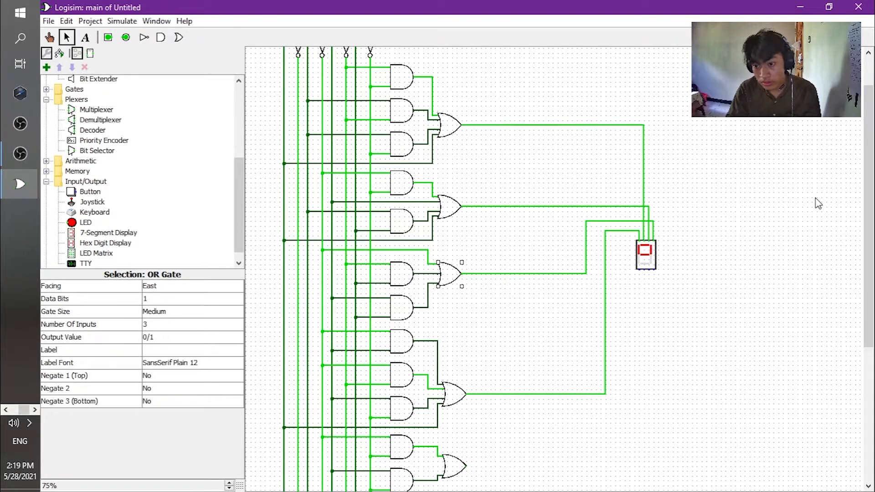
# - Wire the fifth, sixth and seventh OR gate outputs to the display's first, second and third lower pins, counting from the left
pyautogui.scroll(-5, 606, 307)
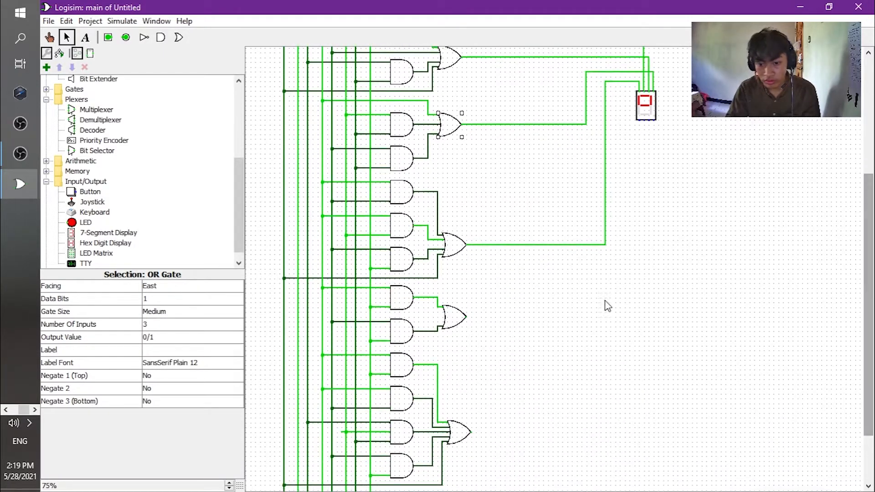
pyautogui.moveTo(467, 317)
pyautogui.mouseDown()
pyautogui.moveTo(638, 310)
pyautogui.moveTo(640, 121)
pyautogui.mouseUp()
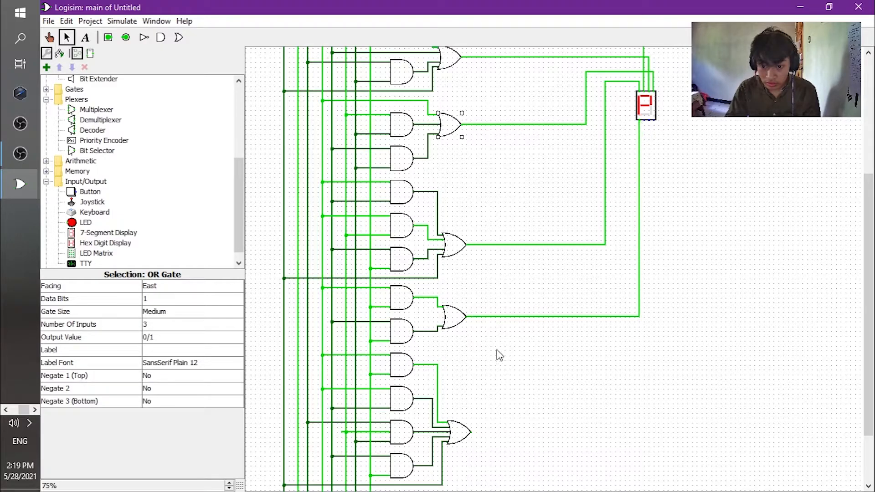
pyautogui.click(479, 439)
pyautogui.moveTo(472, 433)
pyautogui.mouseDown()
pyautogui.moveTo(629, 426)
pyautogui.moveTo(660, 172)
pyautogui.moveTo(644, 120)
pyautogui.mouseUp()
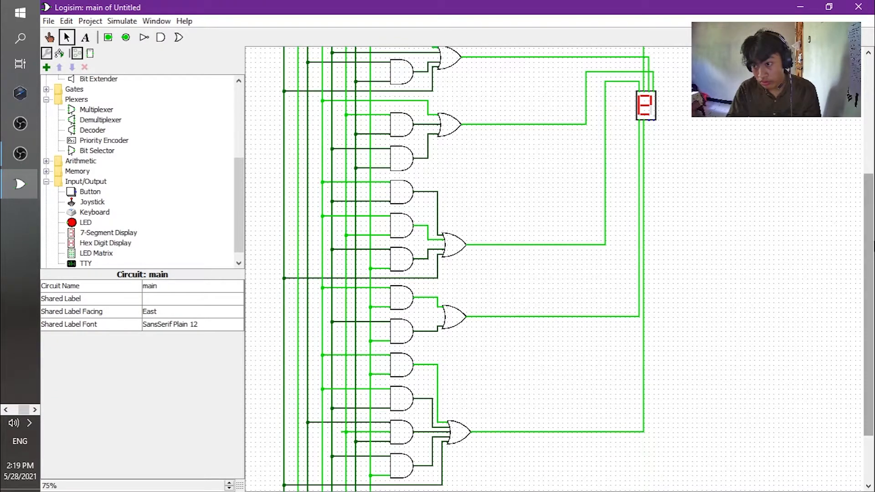
pyautogui.moveTo(872, 337)
pyautogui.mouseDown()
pyautogui.moveTo(873, 382)
pyautogui.moveTo(873, 194)
pyautogui.moveTo(872, 337)
pyautogui.moveTo(873, 327)
pyautogui.mouseUp()
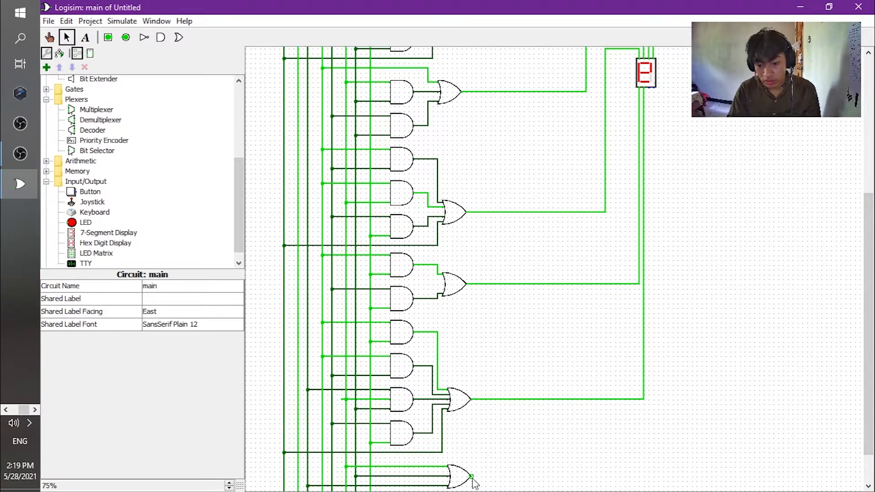
pyautogui.moveTo(472, 477); pyautogui.dragTo(651, 95)
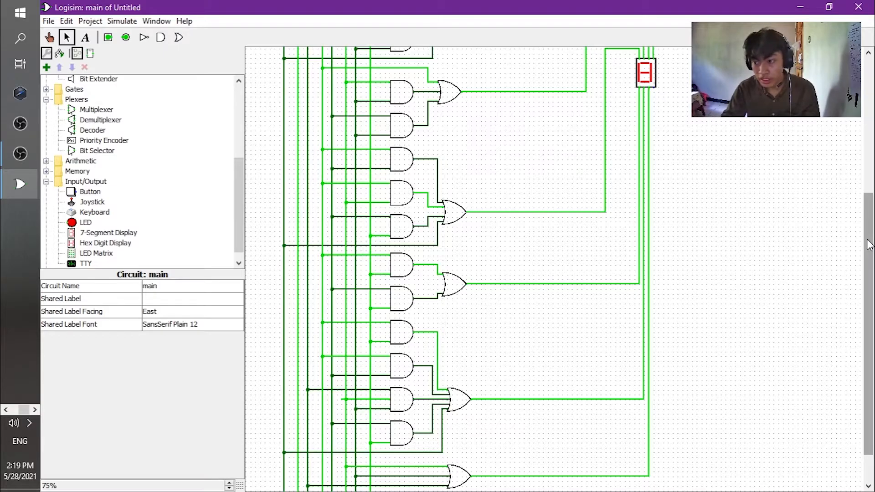
# - Examine the whole circuit from the S3 to S0 inputs through the OR gates to the display's wiring
pyautogui.scroll(5, 844, 143)
pyautogui.scroll(-3, 838, 119)
pyautogui.scroll(2, 838, 119)
pyautogui.scroll(1, 838, 118)
pyautogui.scroll(-2, 838, 119)
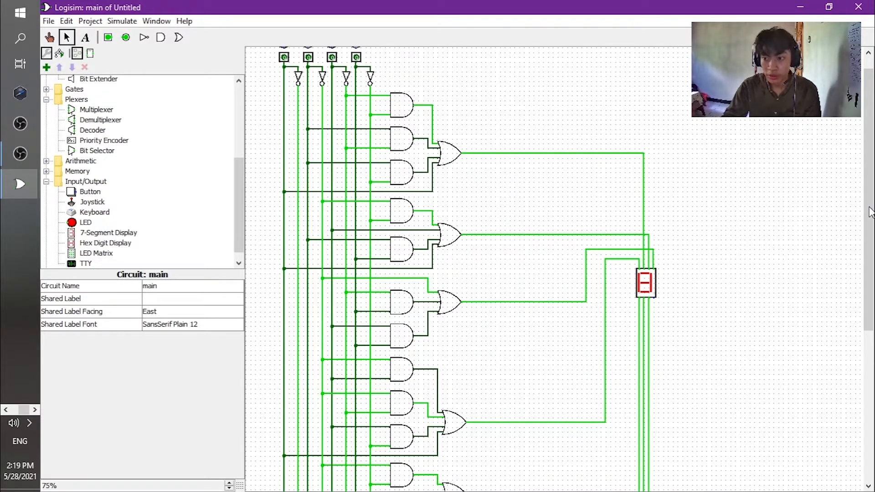
pyautogui.moveTo(871, 220); pyautogui.dragTo(871, 238)
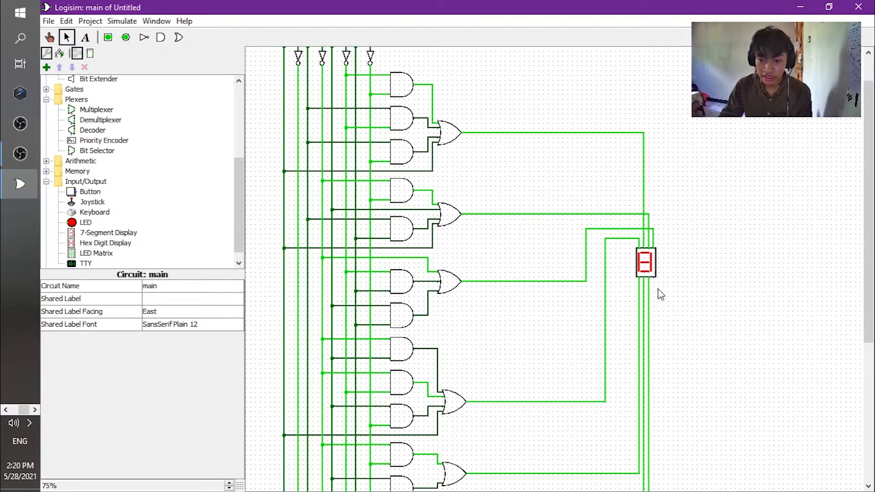
pyautogui.scroll(3, 870, 244)
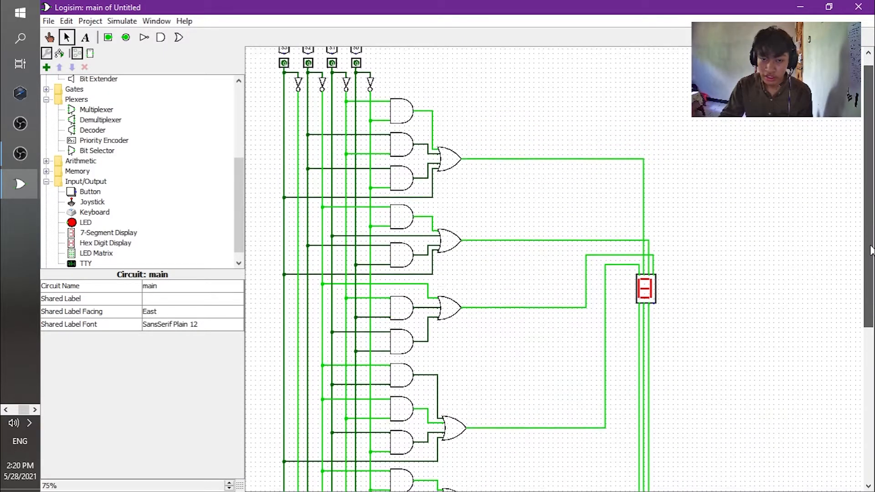
pyautogui.scroll(-3, 871, 244)
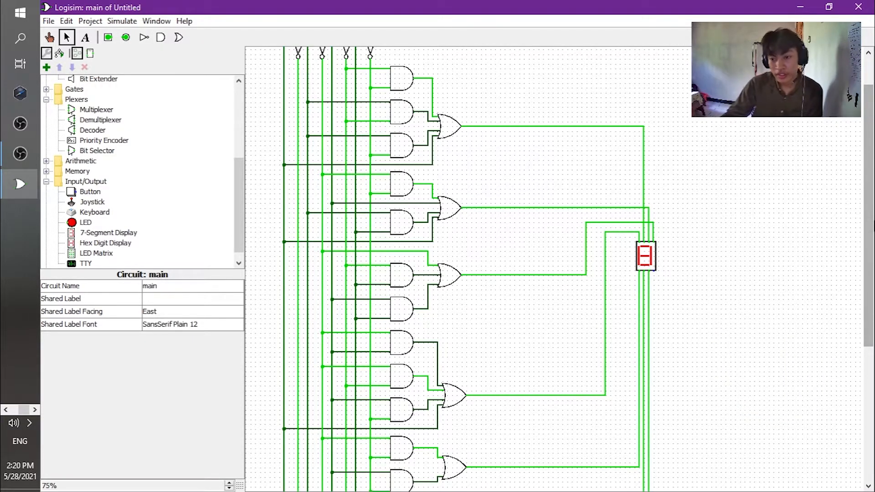
pyautogui.moveTo(872, 205); pyautogui.dragTo(871, 178)
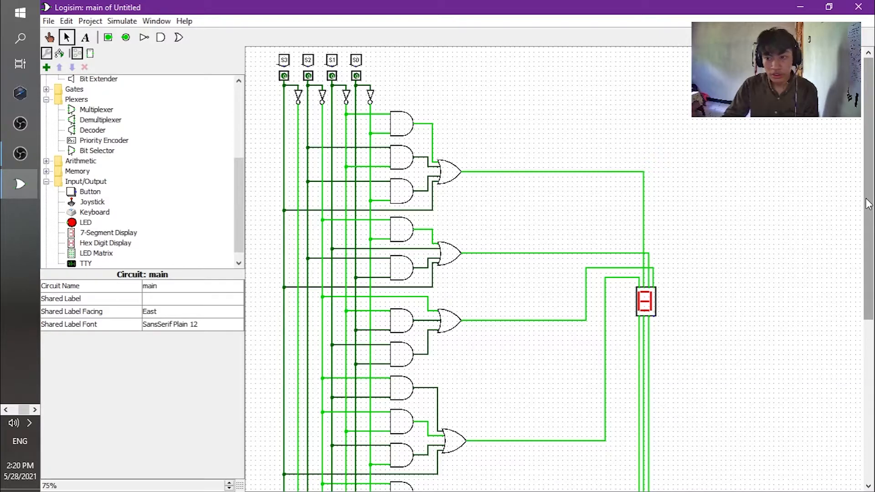
# - Place an LED beside each of the first and second OR gates and wire it to that gate's output line
pyautogui.click(86, 223)
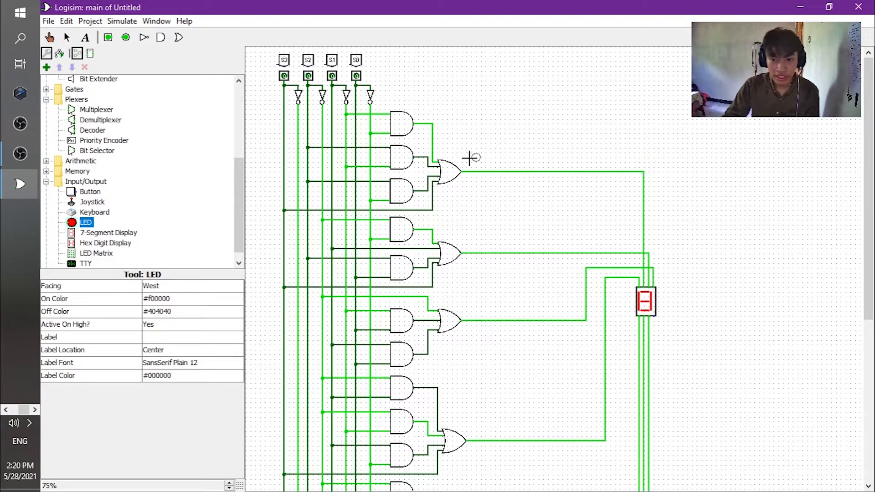
pyautogui.click(478, 157)
pyautogui.moveTo(476, 158); pyautogui.dragTo(472, 169)
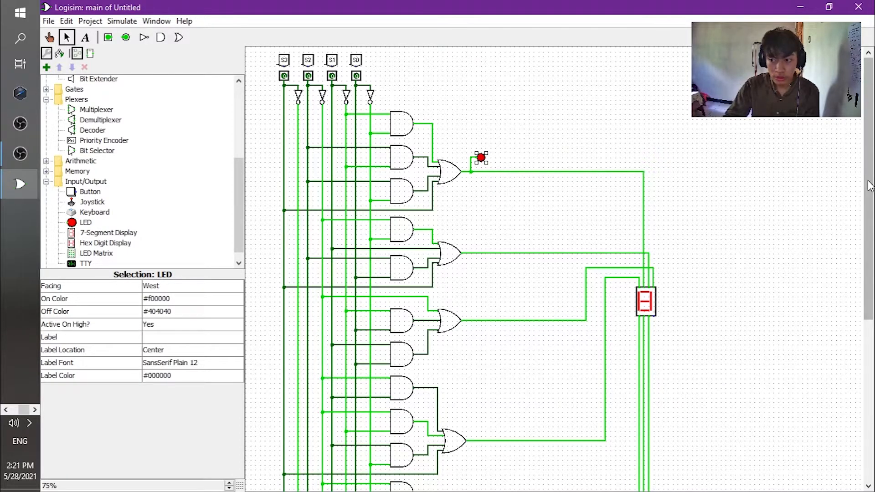
pyautogui.scroll(-1, 850, 188)
pyautogui.click(87, 222)
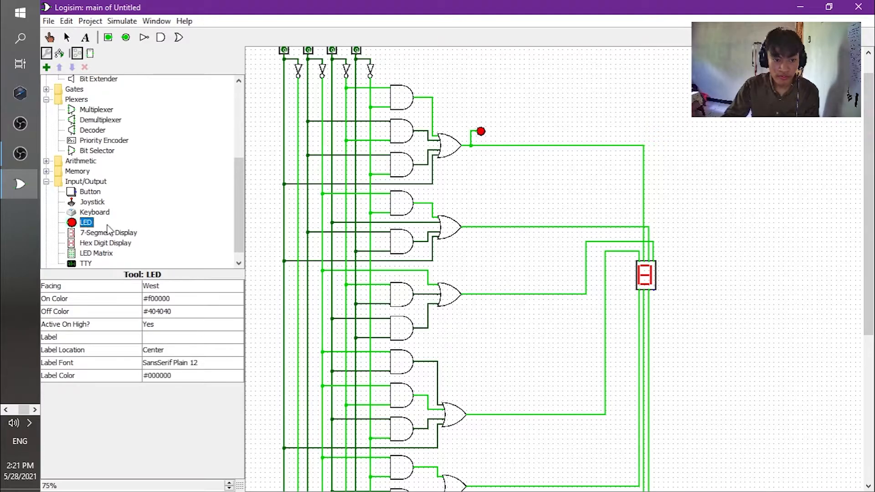
pyautogui.click(478, 217)
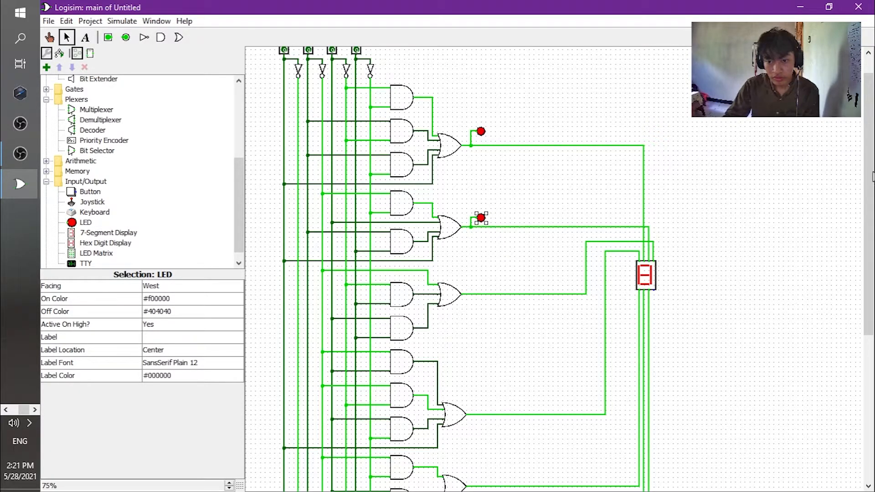
# - Add an LED beside each of the third and fourth OR gates and connect it to that gate's output line
pyautogui.scroll(-4, 873, 176)
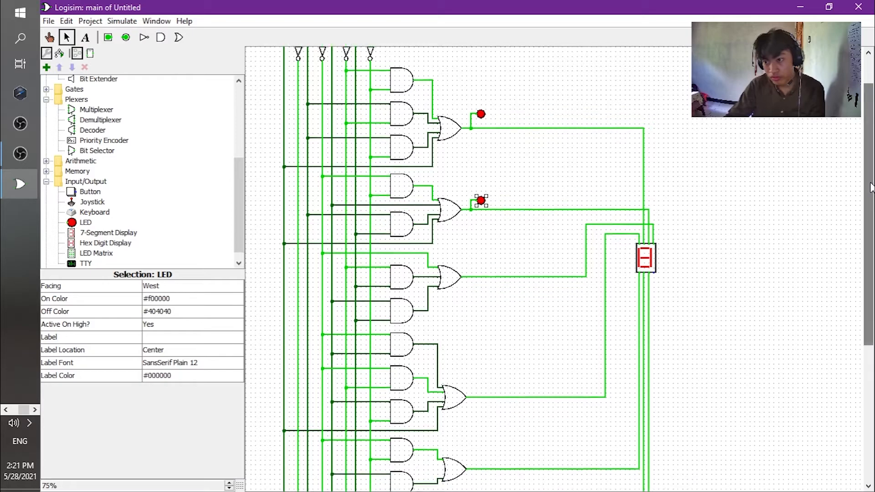
pyautogui.click(86, 222)
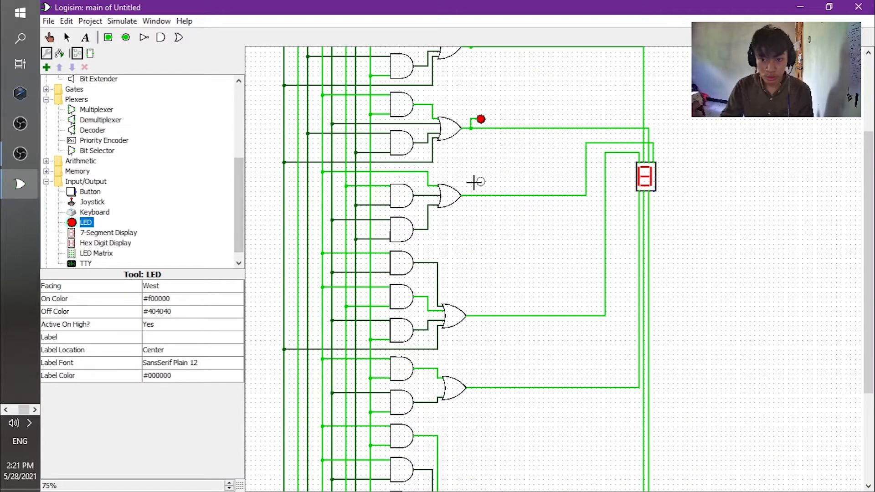
pyautogui.click(475, 187)
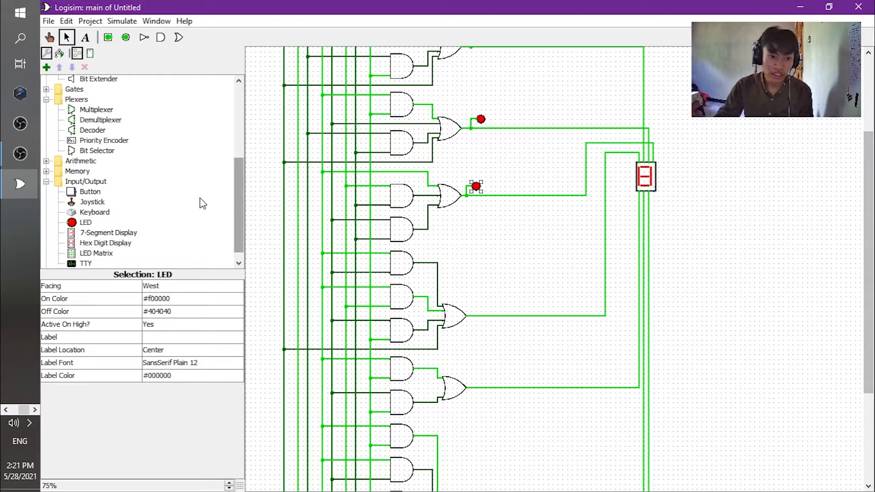
pyautogui.click(85, 222)
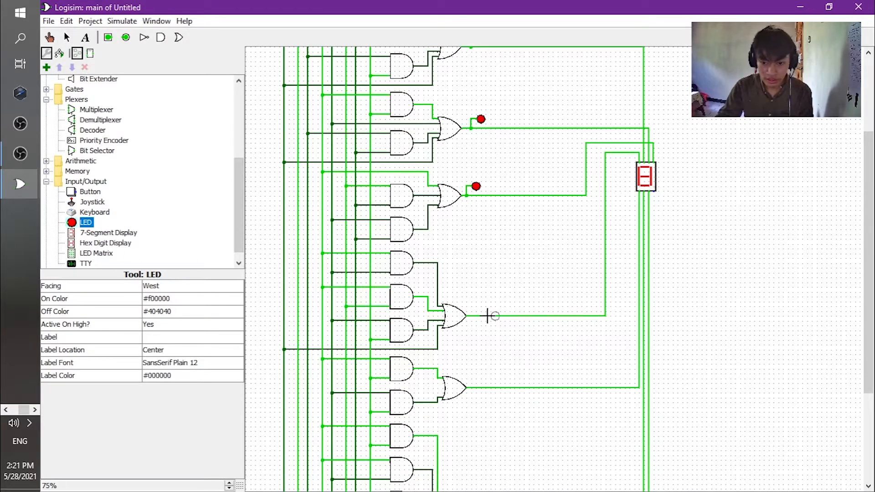
pyautogui.click(476, 305)
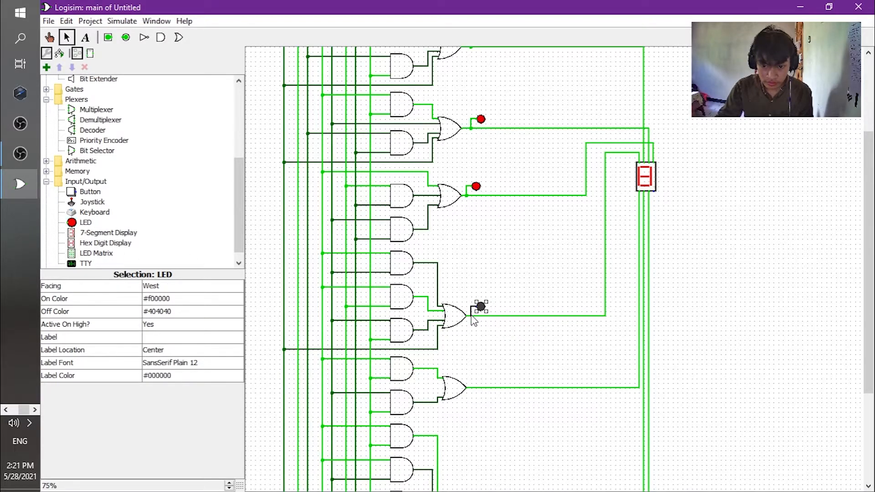
# - Place an LED just above the fifth OR gate's output line and wire it to that line
pyautogui.scroll(-3, 293, 308)
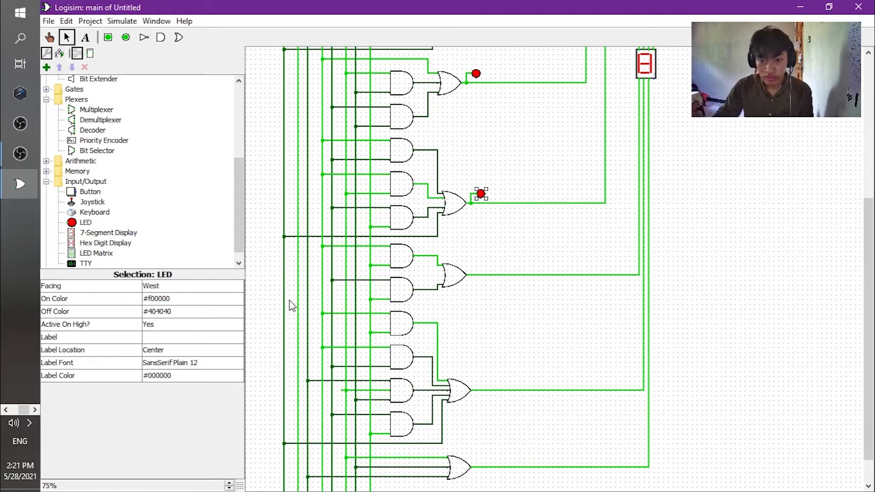
pyautogui.click(91, 213)
pyautogui.click(85, 222)
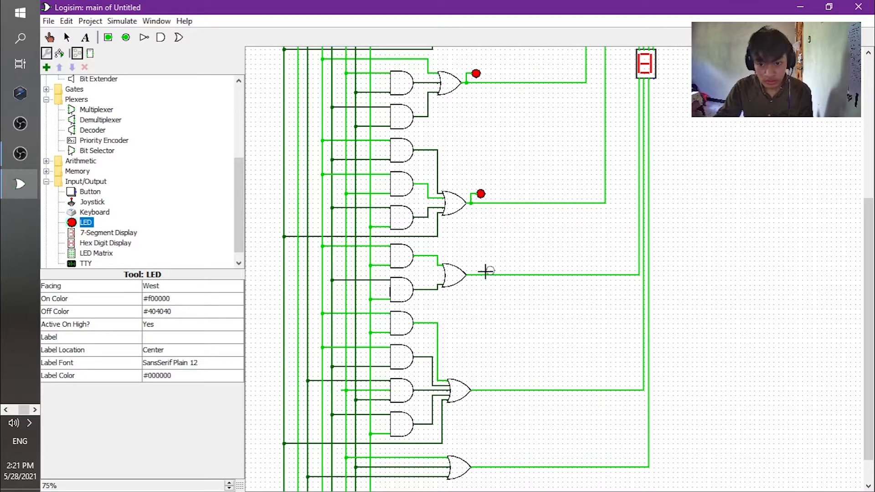
pyautogui.click(486, 261)
pyautogui.moveTo(477, 276); pyautogui.dragTo(477, 275)
pyautogui.scroll(-3, 867, 329)
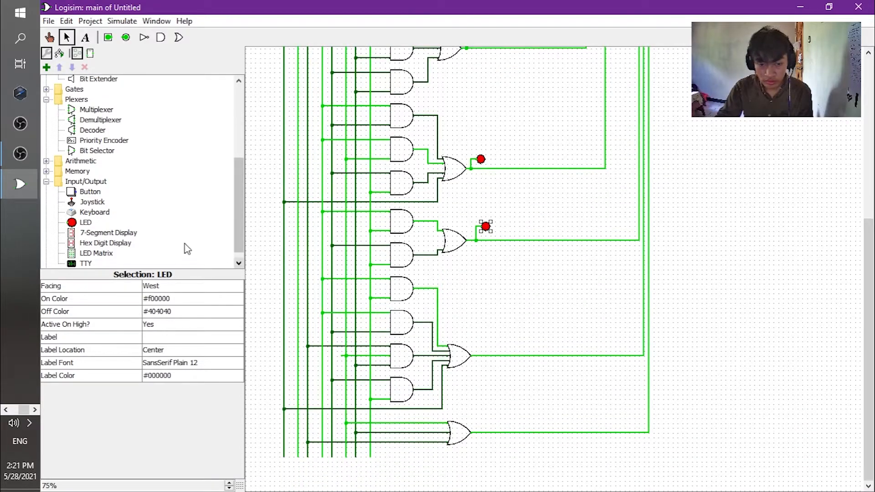
# - Place an LED above the output lines of both the sixth and seventh OR gates, joined to the existing wire stubs
pyautogui.click(84, 223)
pyautogui.click(486, 343)
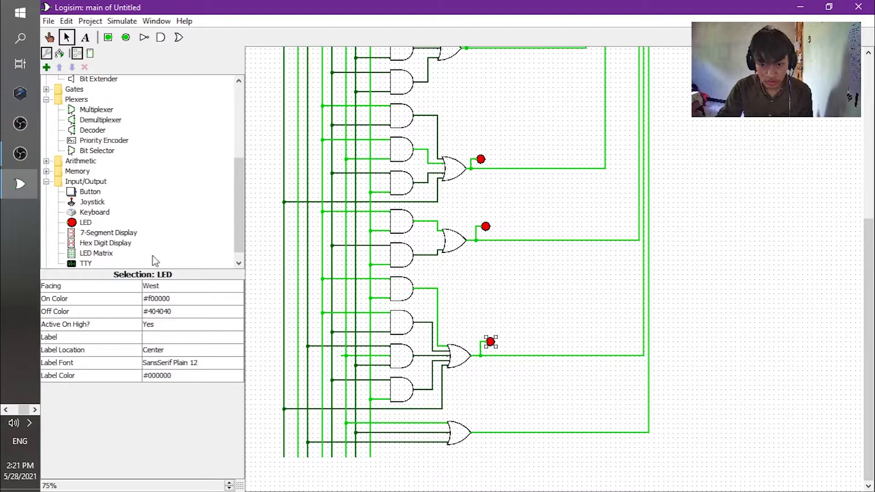
pyautogui.click(85, 222)
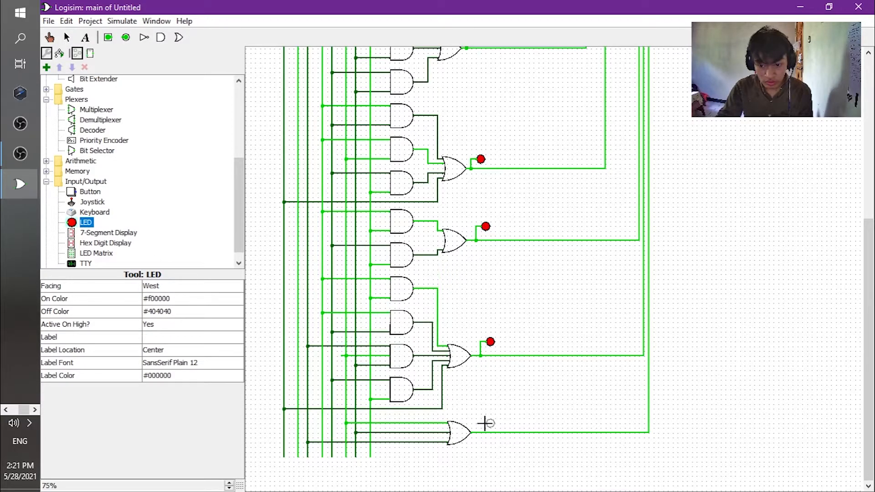
pyautogui.click(488, 423)
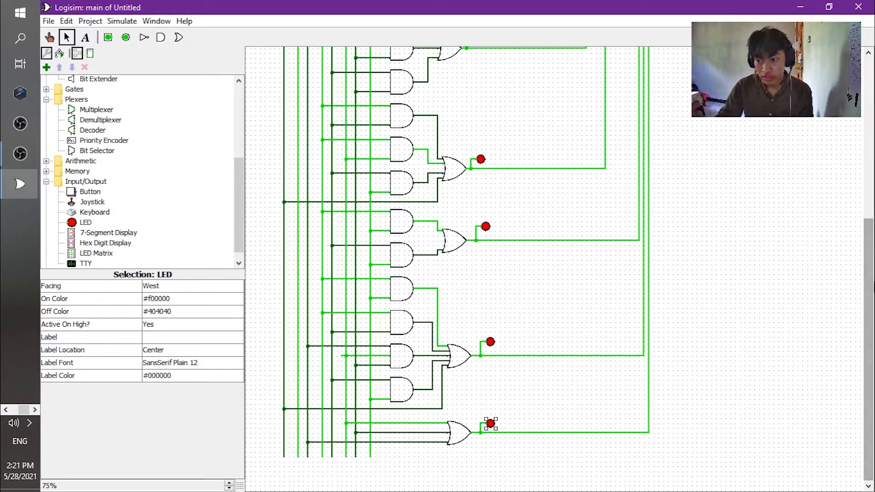
# - Add a south-facing tunnel labelled a just above the first OR gate's LED
pyautogui.moveTo(871, 237); pyautogui.dragTo(871, 76)
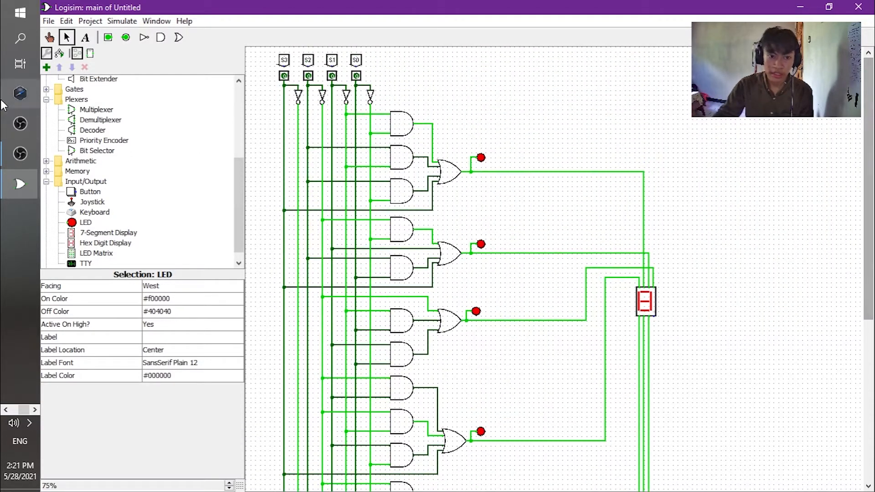
pyautogui.moveTo(237, 227); pyautogui.dragTo(160, 158)
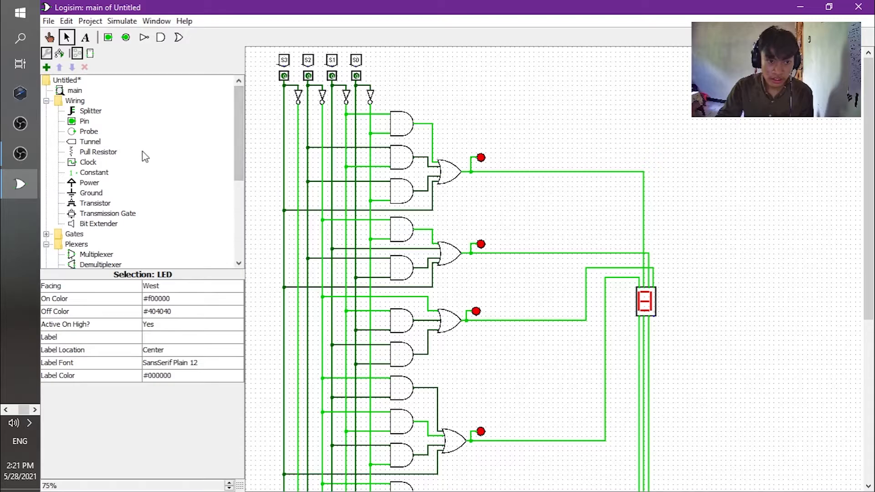
pyautogui.click(101, 142)
pyautogui.click(481, 138)
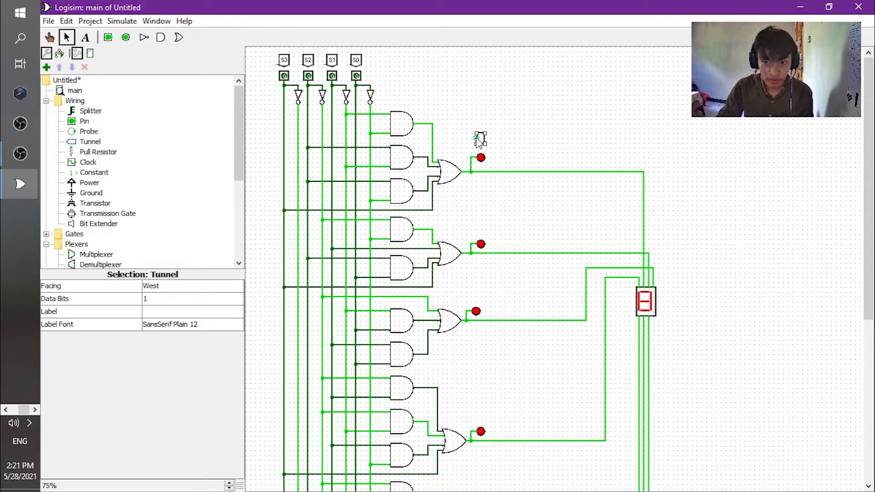
pyautogui.click(177, 291)
pyautogui.click(179, 305)
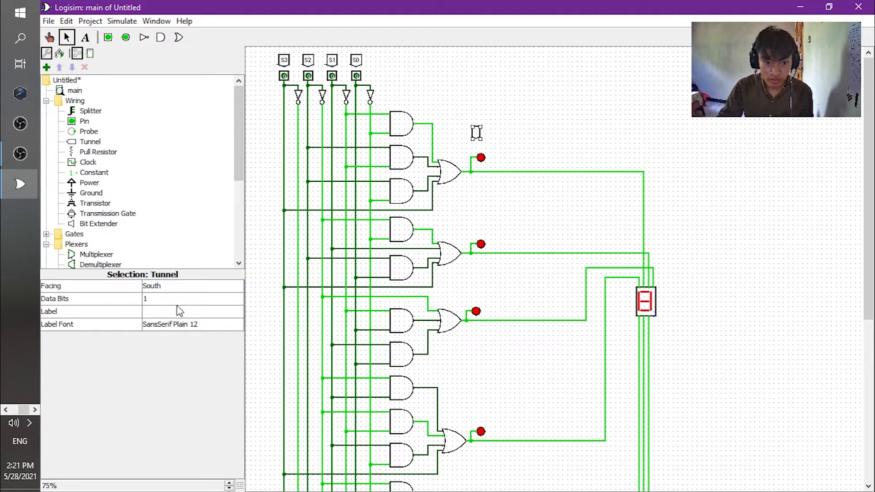
pyautogui.click(177, 312)
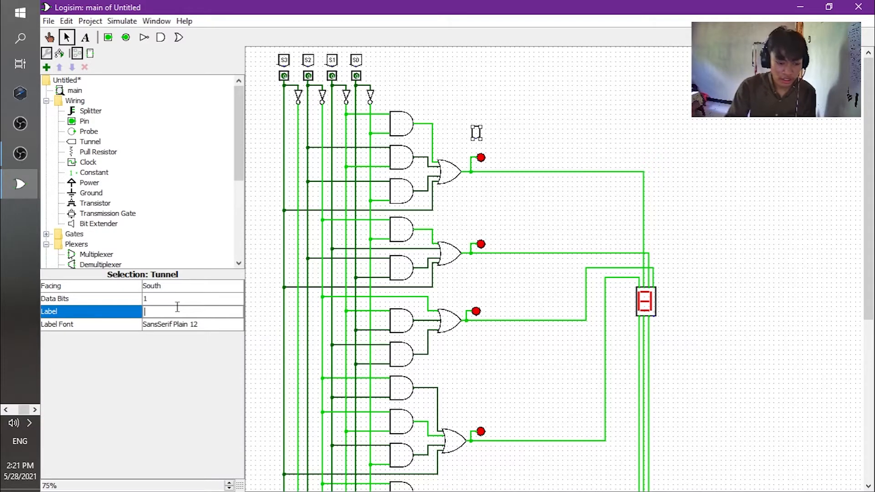
pyautogui.write('a')
pyautogui.press('Return')
pyautogui.moveTo(479, 136); pyautogui.dragTo(475, 141)
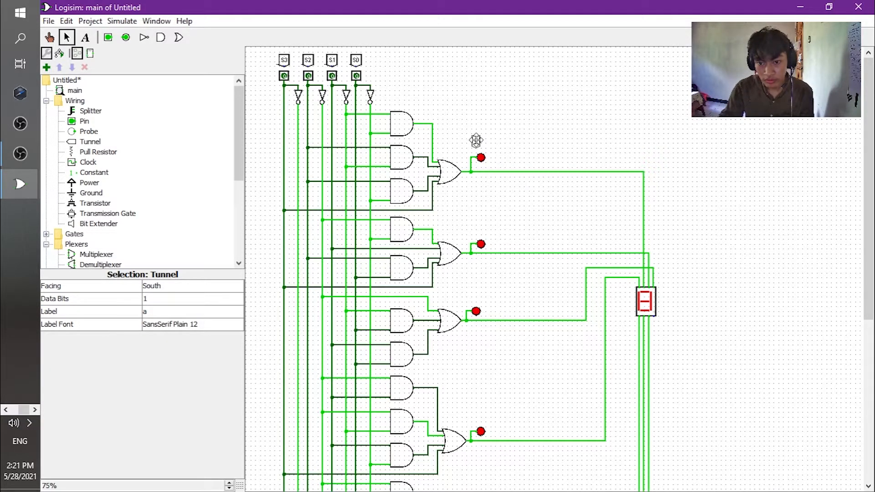
pyautogui.click(476, 199)
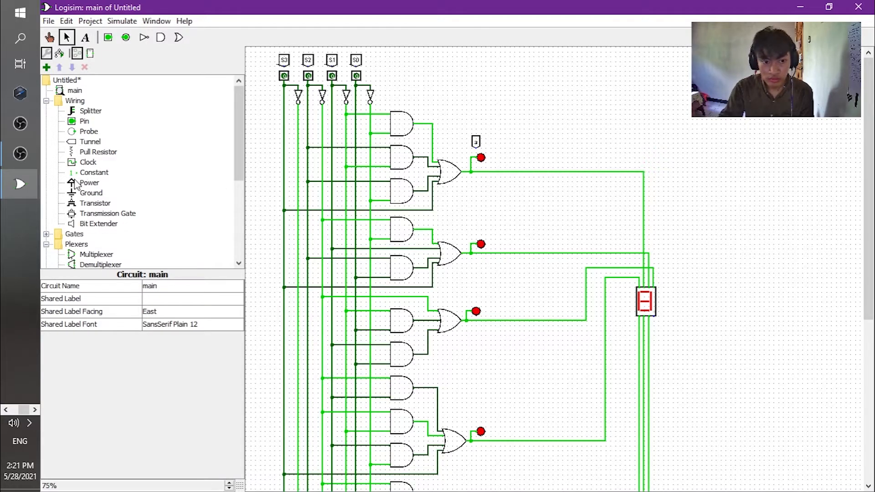
# - Place a tunnel above the second OR gate's LED, facing South and labelled b
pyautogui.click(83, 143)
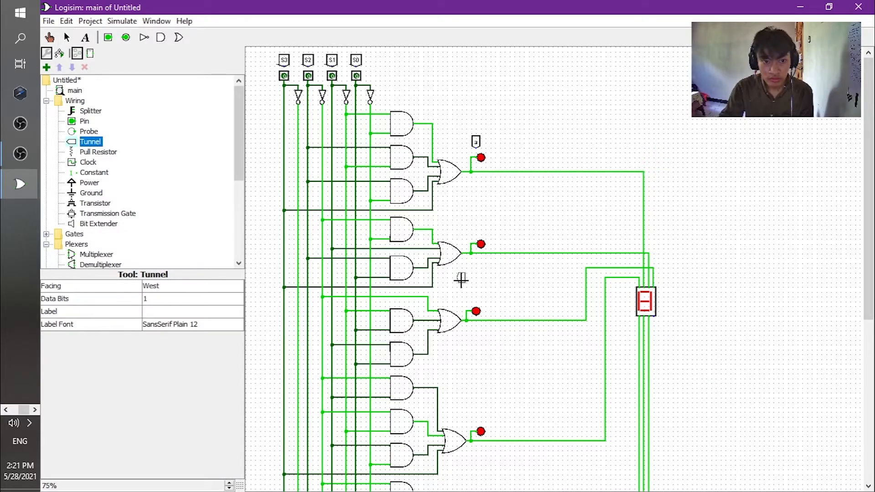
pyautogui.click(476, 230)
pyautogui.click(204, 287)
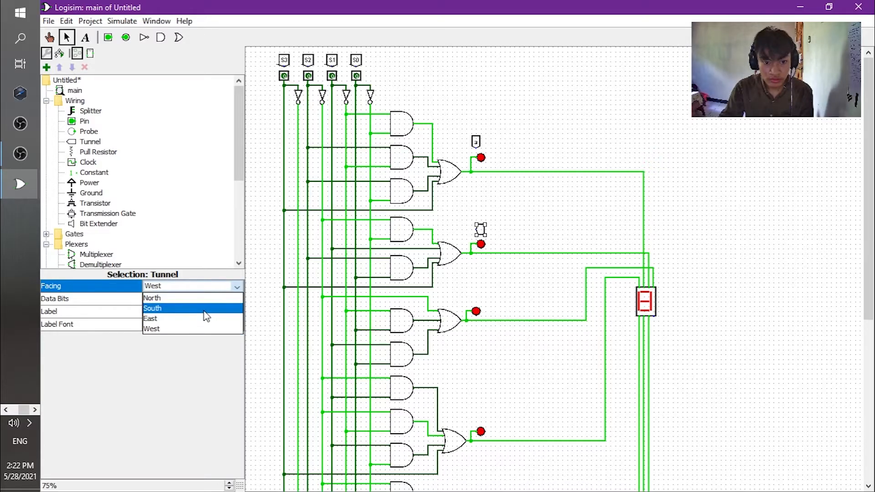
pyautogui.click(204, 310)
pyautogui.click(161, 311)
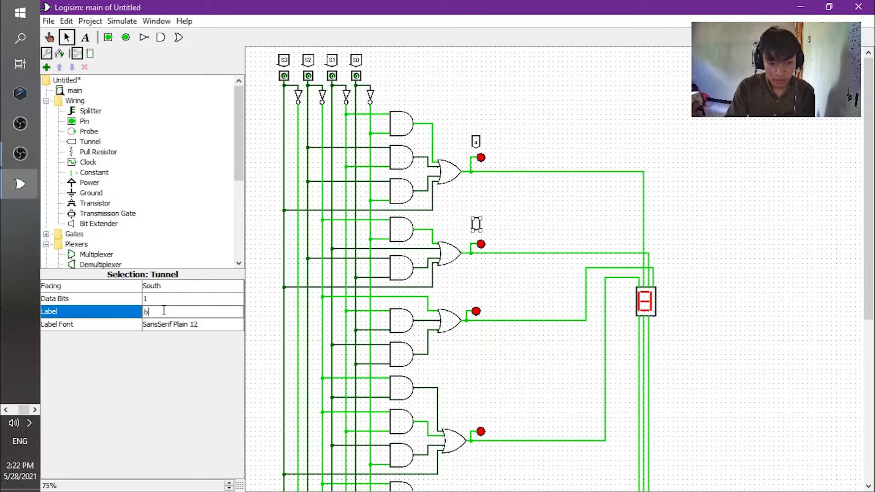
pyautogui.write('b')
pyautogui.press('Return')
pyautogui.click(505, 235)
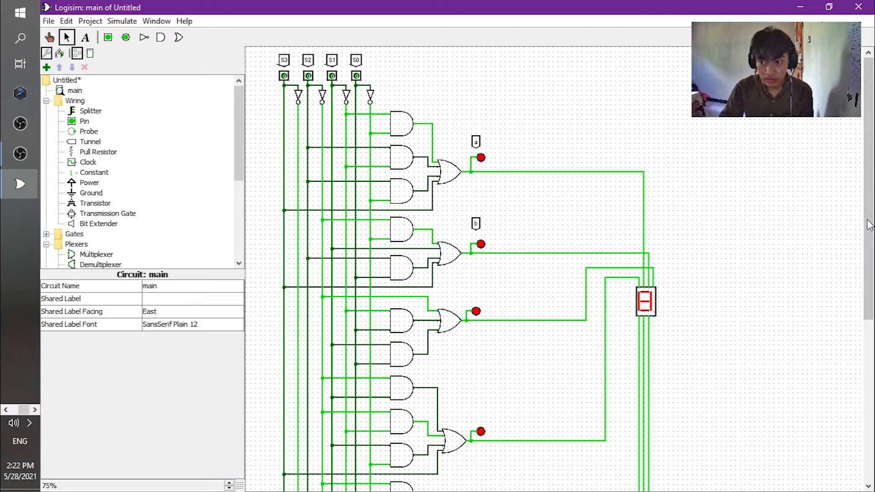
# - Place a tunnel above the third OR gate's LED, label it c and set its facing to South
pyautogui.moveTo(868, 223); pyautogui.dragTo(872, 290)
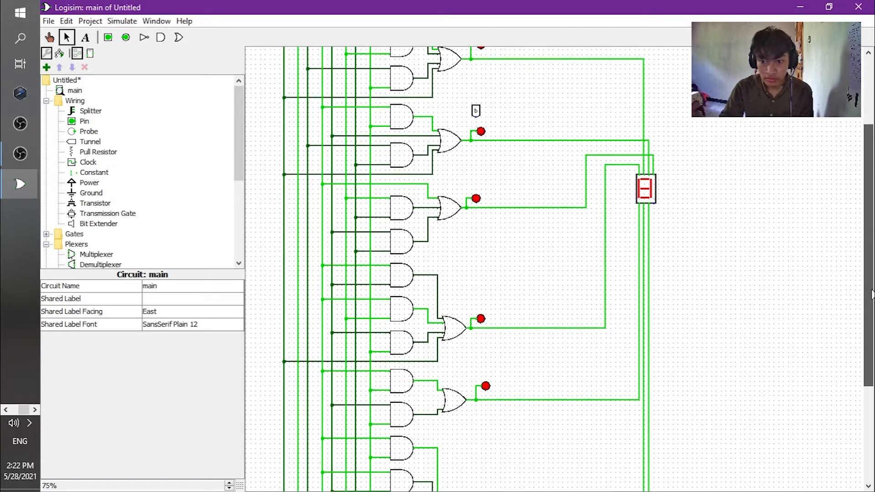
pyautogui.click(90, 141)
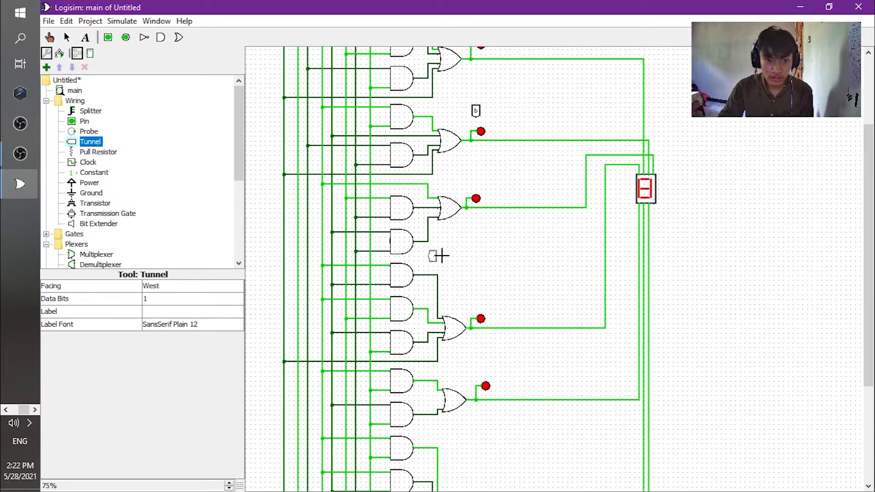
pyautogui.click(472, 184)
pyautogui.click(187, 312)
pyautogui.write('d')
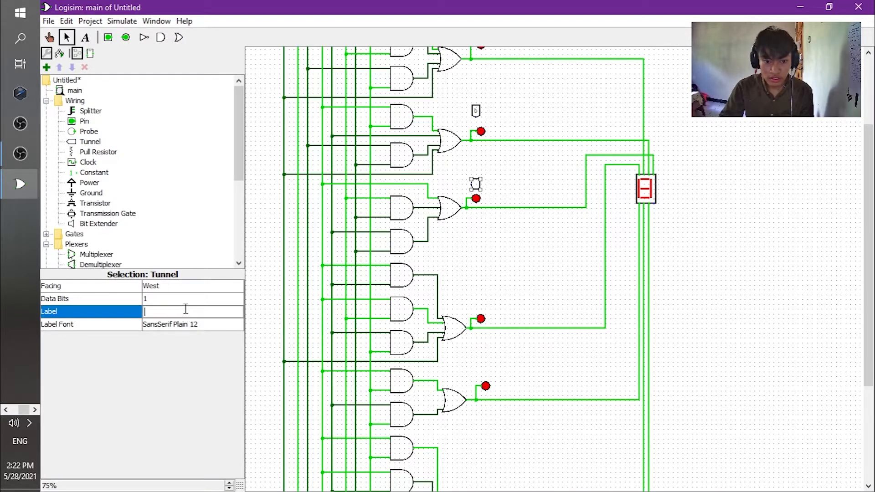
pyautogui.press('BackSpace')
pyautogui.write('c')
pyautogui.press('Return')
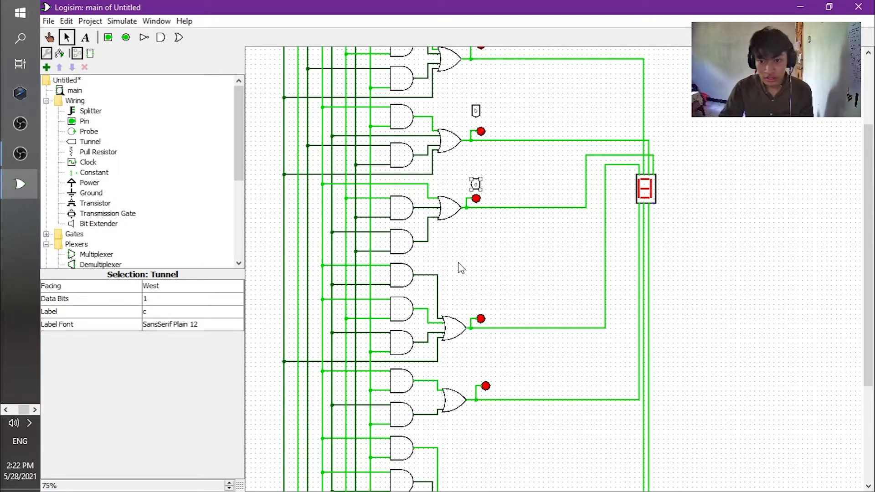
pyautogui.click(223, 287)
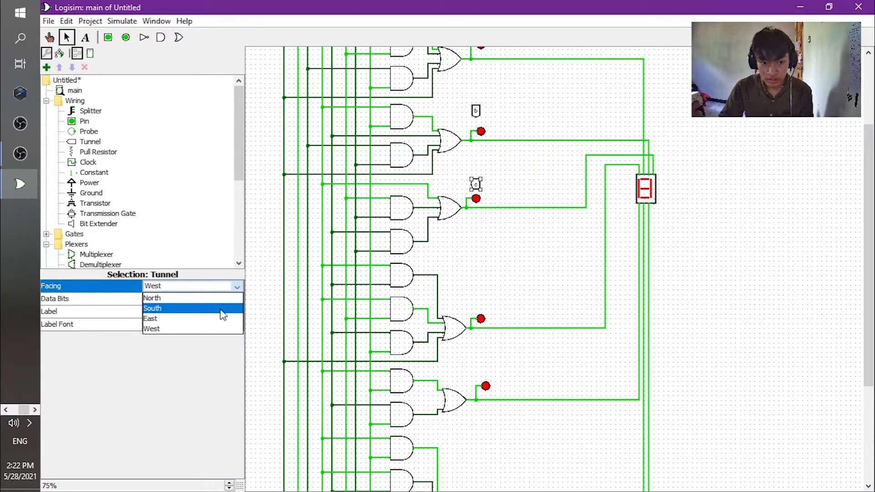
pyautogui.click(229, 307)
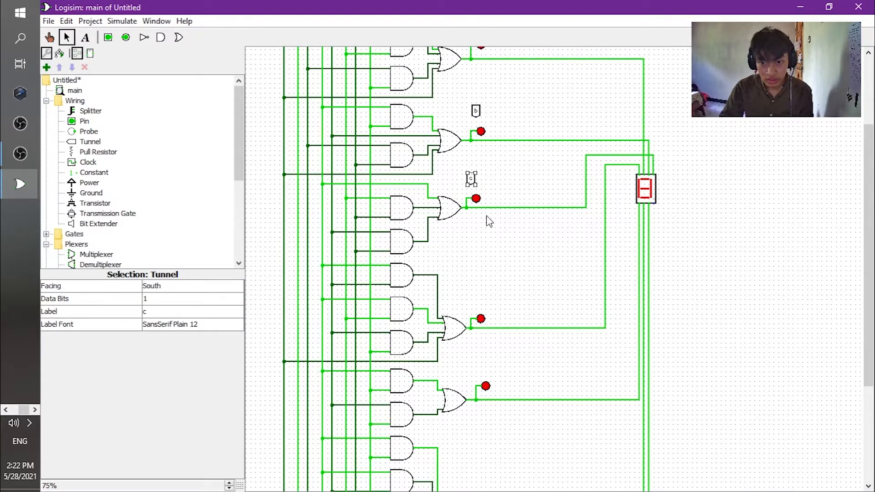
pyautogui.click(495, 240)
# - Add a tunnel above the fourth OR gate's LED with South facing and the label d
pyautogui.click(91, 143)
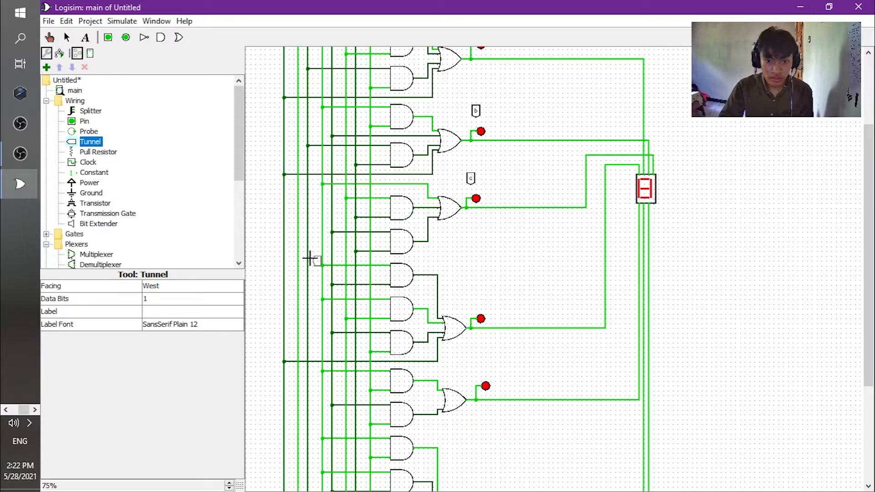
pyautogui.click(474, 301)
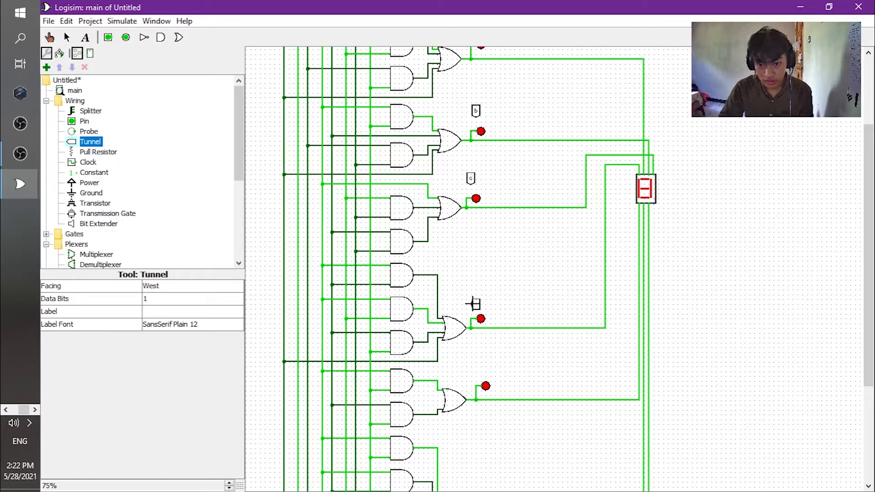
pyautogui.click(170, 289)
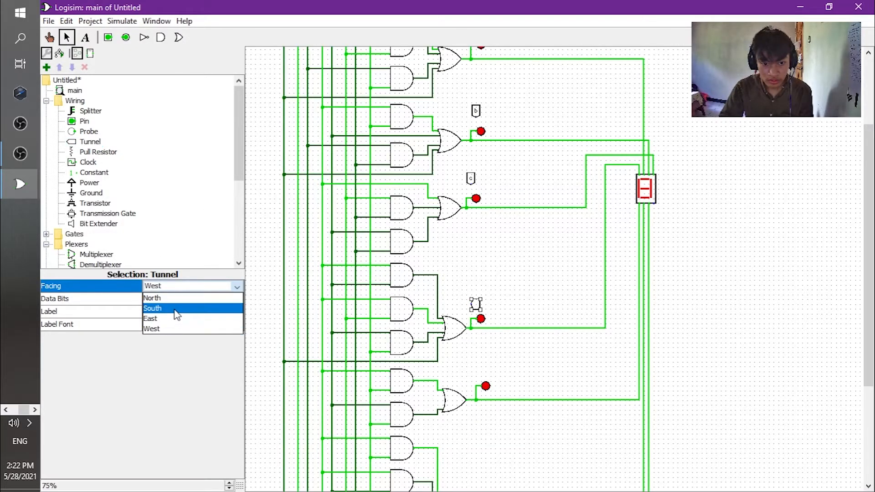
pyautogui.click(177, 309)
pyautogui.click(173, 311)
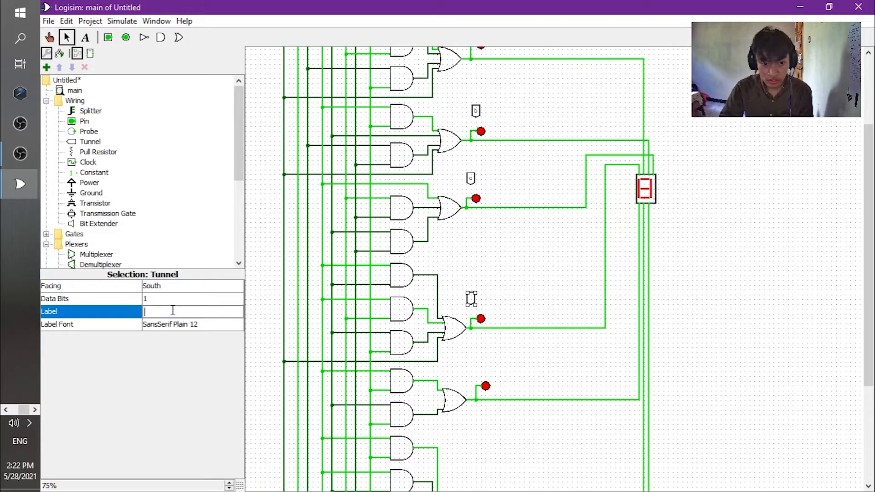
pyautogui.write('d')
pyautogui.press('Return')
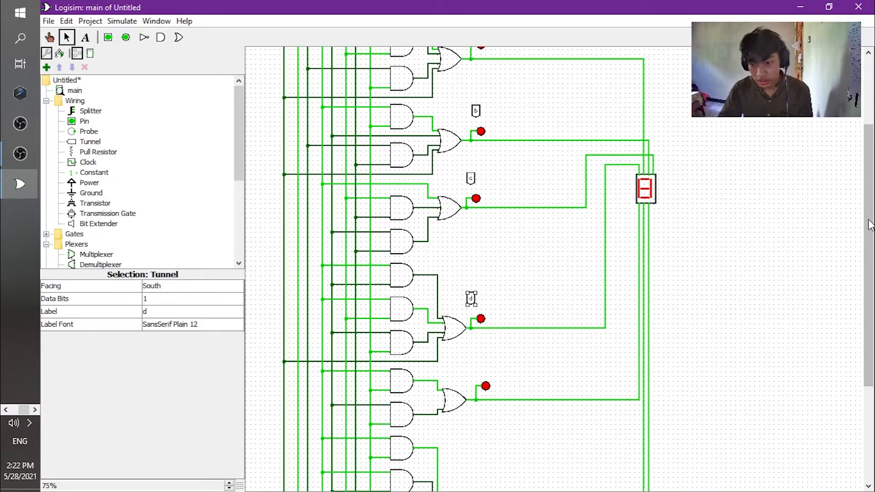
# - Add a south-facing tunnel labelled e and position it just above the fifth OR gate's LED
pyautogui.moveTo(866, 219); pyautogui.dragTo(866, 306)
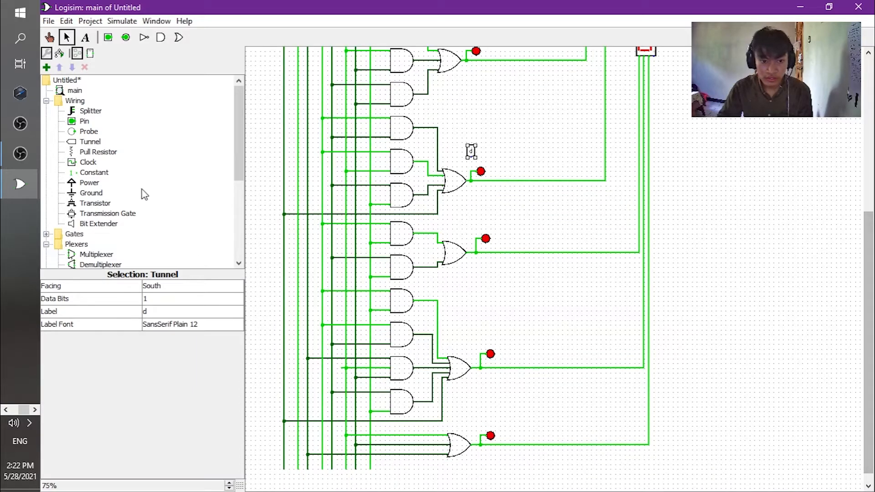
pyautogui.click(97, 143)
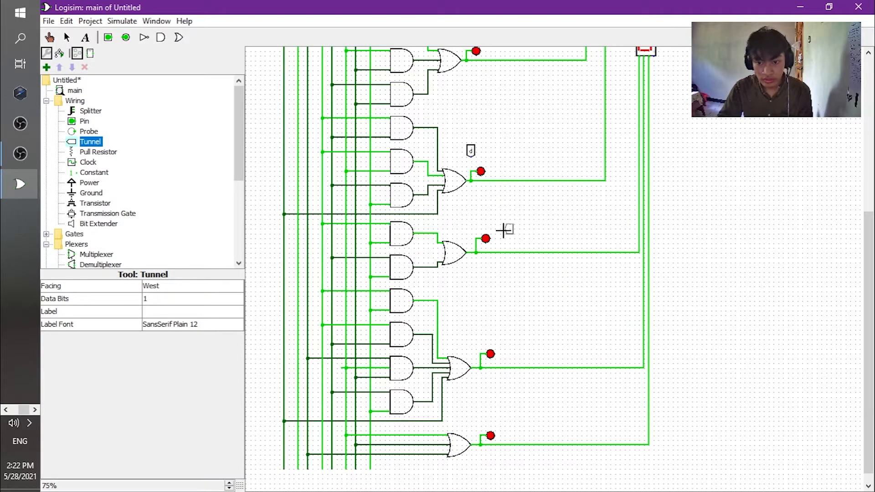
pyautogui.click(480, 216)
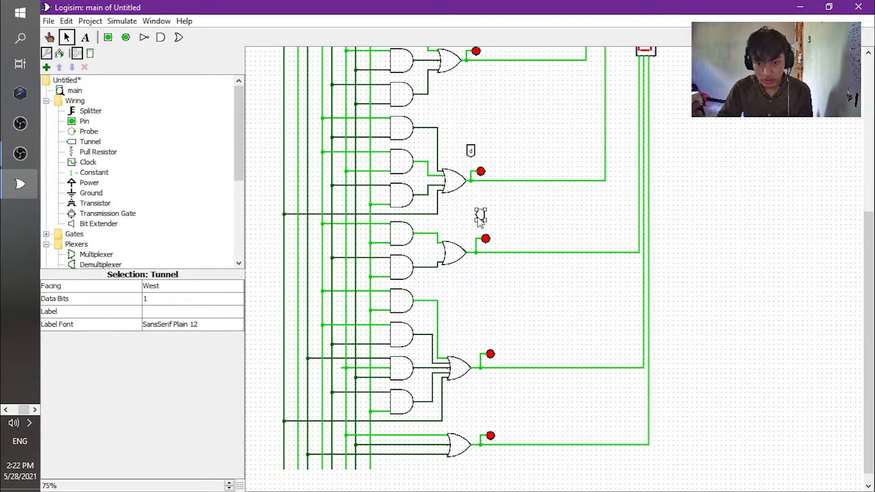
pyautogui.click(207, 313)
pyautogui.write('e')
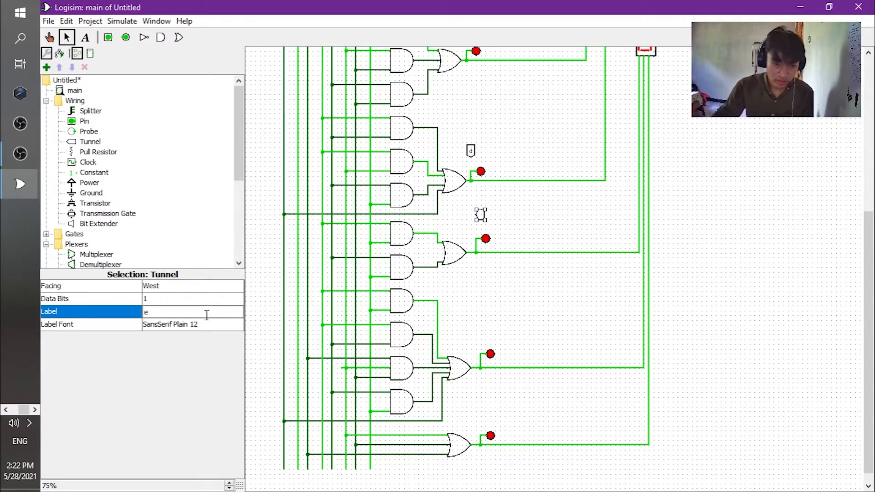
pyautogui.click(196, 288)
pyautogui.click(198, 309)
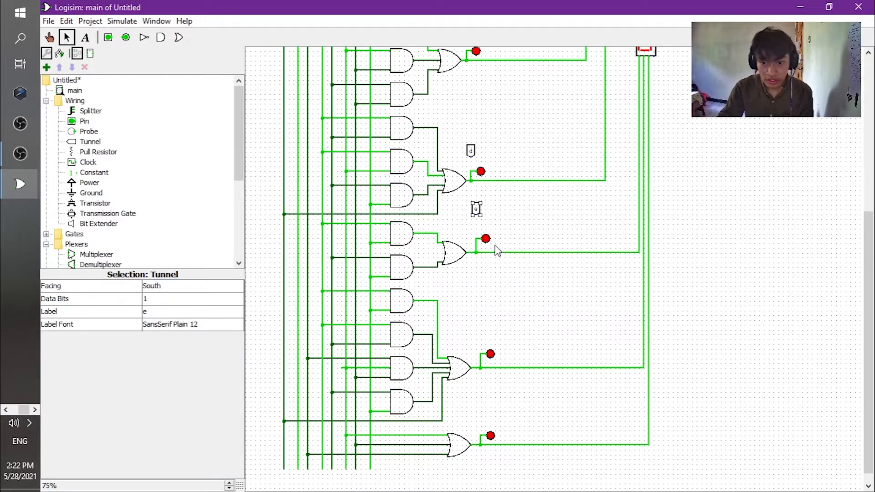
pyautogui.moveTo(477, 218); pyautogui.dragTo(478, 224)
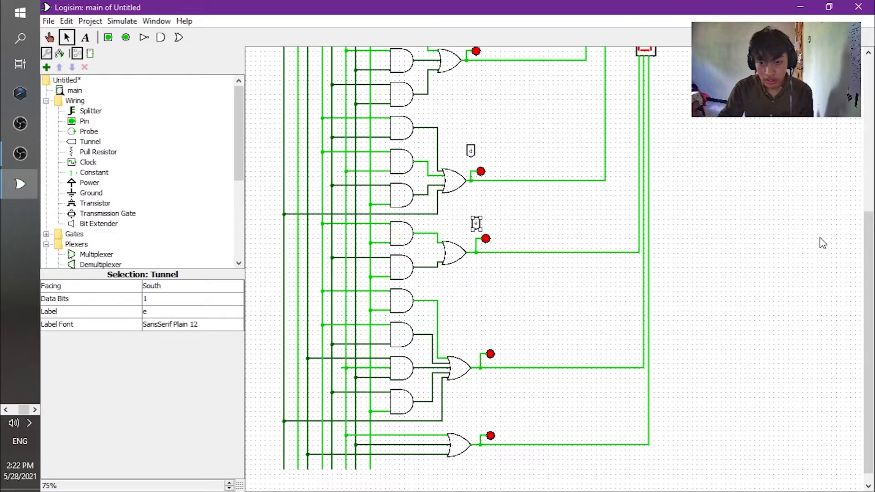
# - Place a tunnel above the sixth OR gate's LED, label it f and set its facing to South
pyautogui.moveTo(870, 234); pyautogui.dragTo(871, 247)
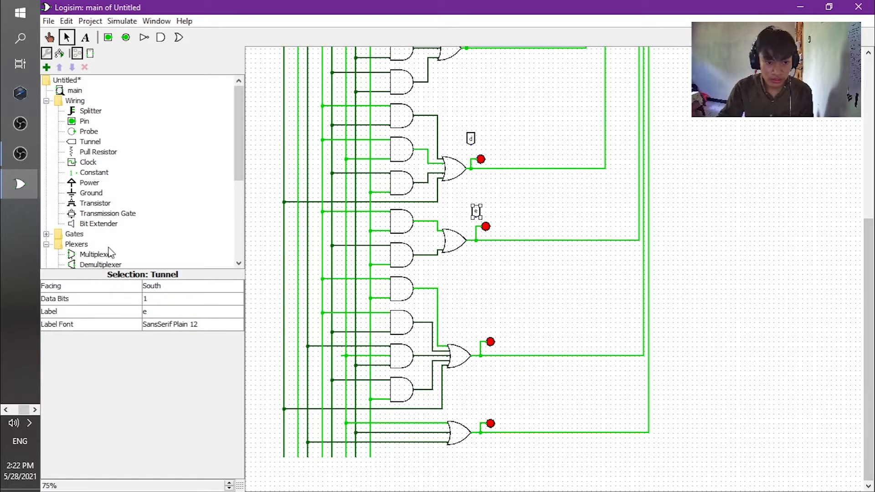
pyautogui.click(88, 142)
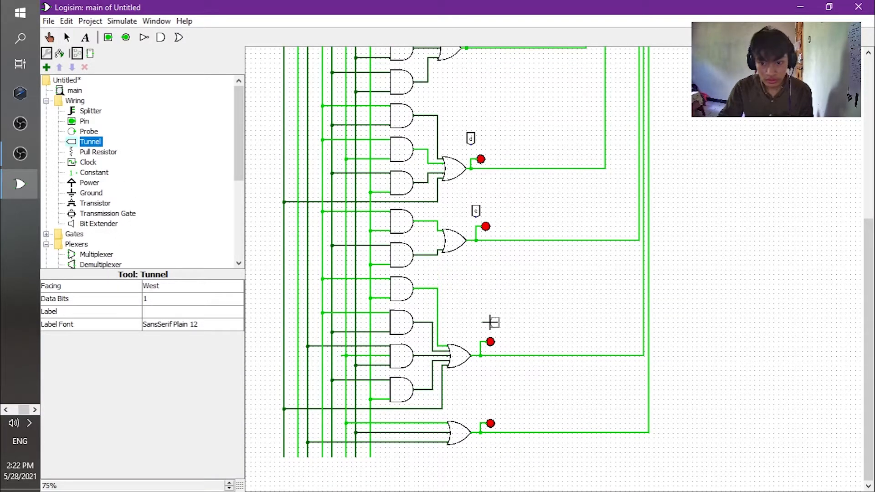
pyautogui.click(487, 324)
pyautogui.click(155, 312)
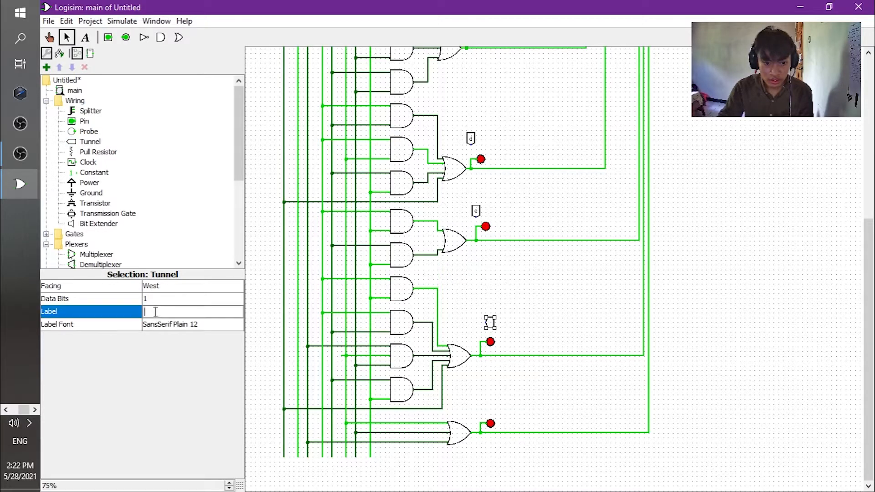
pyautogui.click(177, 286)
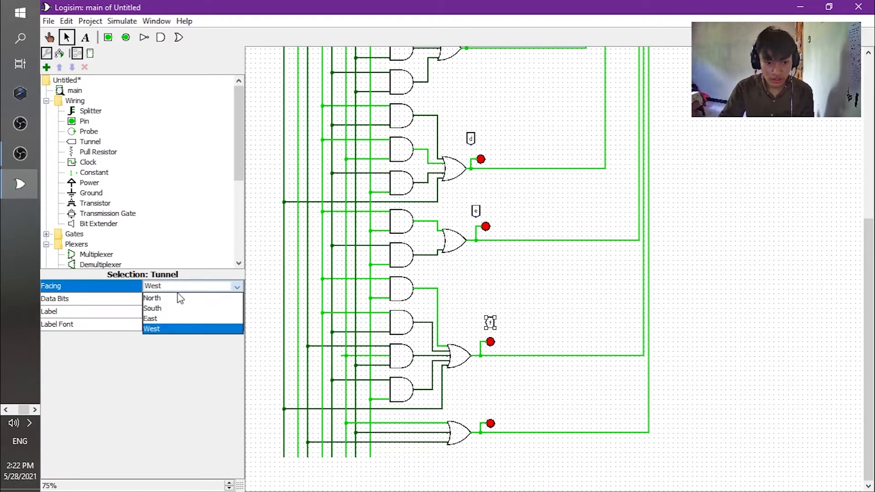
pyautogui.click(181, 308)
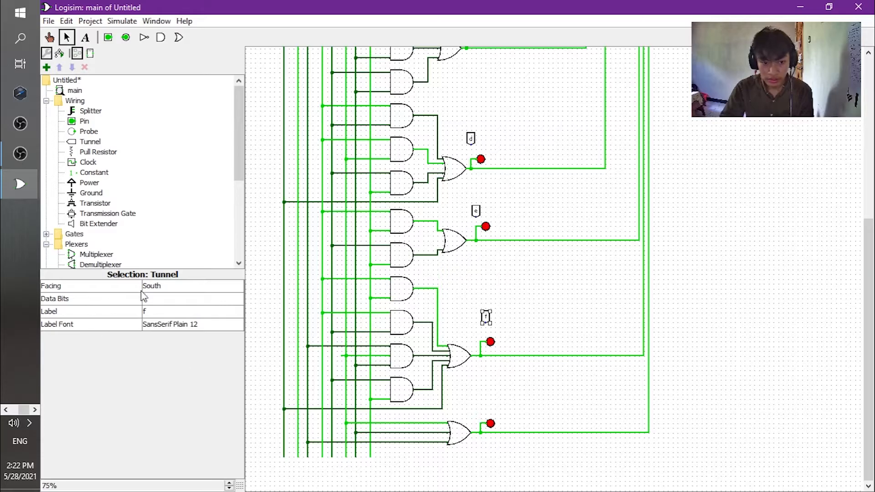
# - Add a tunnel labelled g with South facing just above the seventh OR gate's LED
pyautogui.click(91, 142)
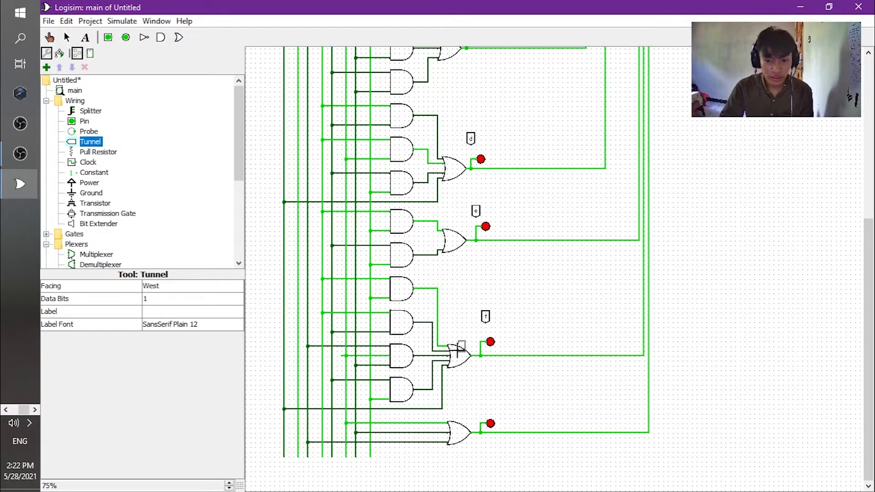
pyautogui.click(491, 407)
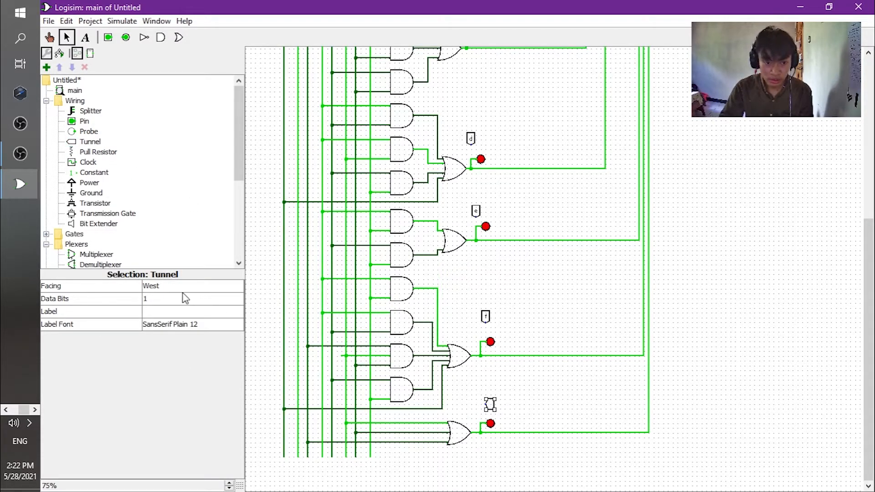
pyautogui.click(194, 314)
pyautogui.write('g')
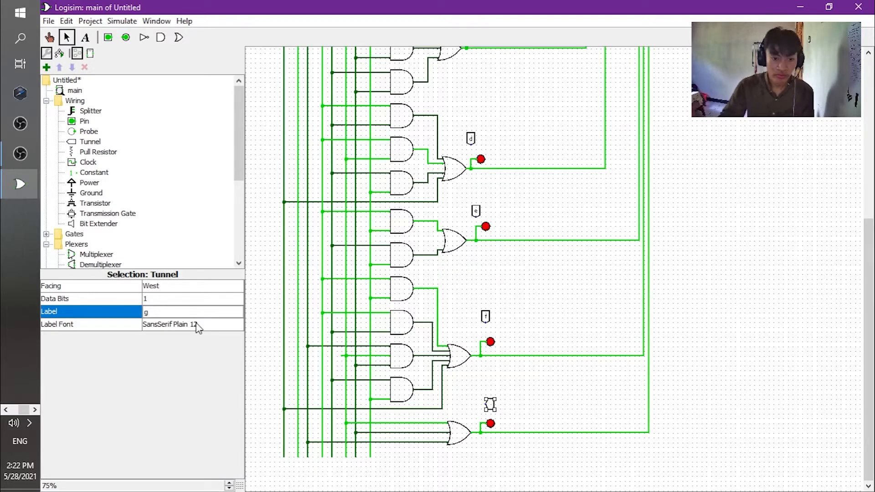
pyautogui.click(189, 285)
pyautogui.click(178, 312)
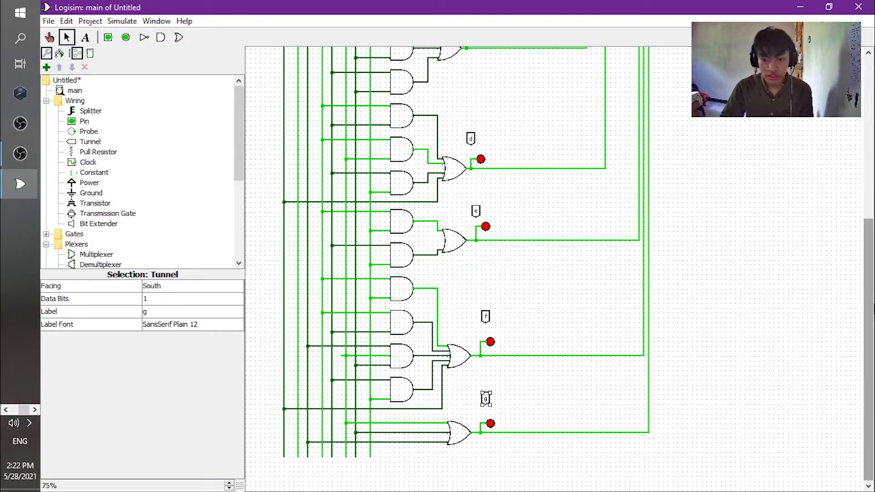
# - Zoom the circuit out to 50% and narrow its window and side pane so that half the screen is free
pyautogui.moveTo(870, 307); pyautogui.dragTo(866, 170)
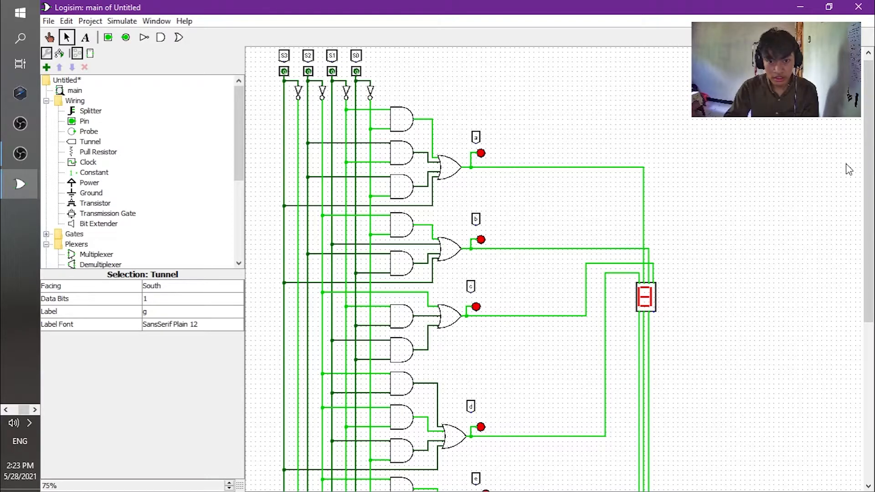
pyautogui.press('super+Left')
pyautogui.moveTo(459, 222); pyautogui.dragTo(615, 240)
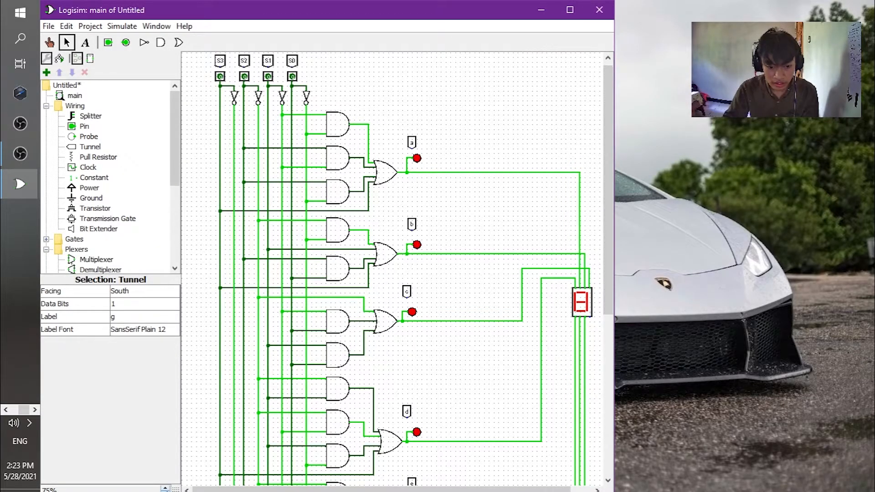
pyautogui.click(165, 491)
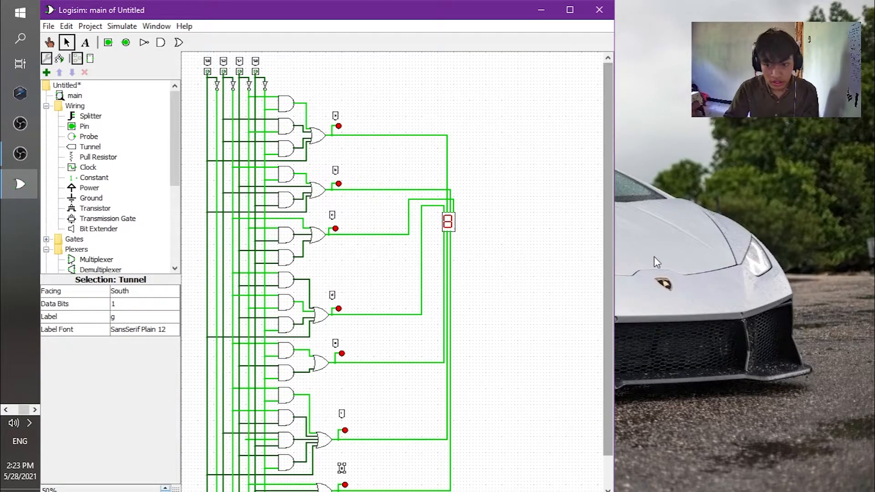
pyautogui.moveTo(607, 251)
pyautogui.mouseDown()
pyautogui.moveTo(606, 269)
pyautogui.moveTo(607, 260)
pyautogui.mouseUp()
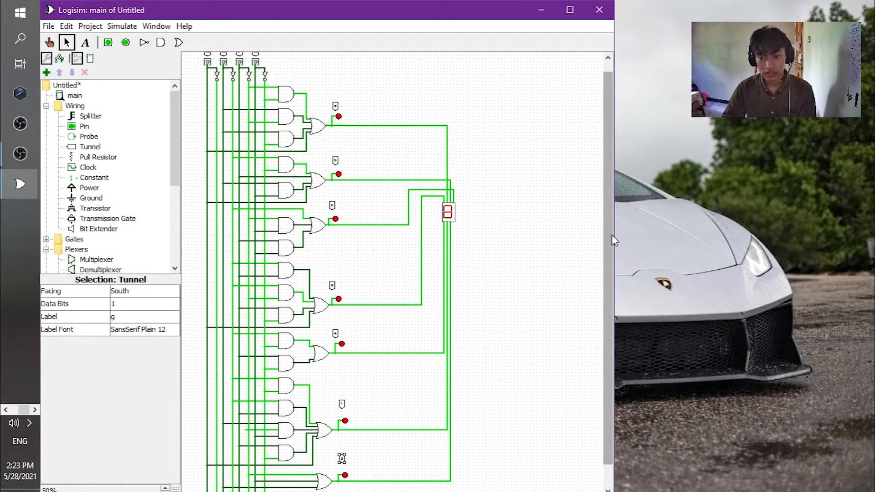
pyautogui.moveTo(614, 239); pyautogui.dragTo(523, 277)
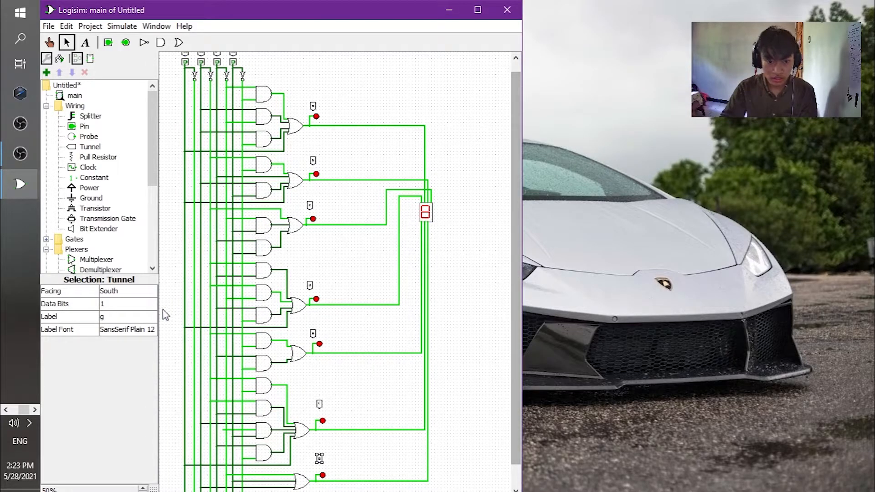
pyautogui.moveTo(159, 292); pyautogui.dragTo(103, 294)
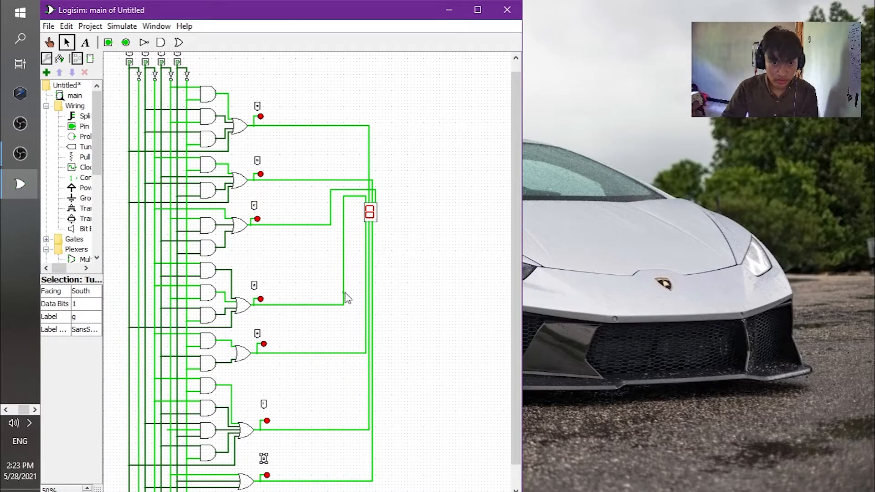
# - Bring up the Combinational Analysis window and fit its truth table beside the circuit window
pyautogui.moveTo(26, 183)
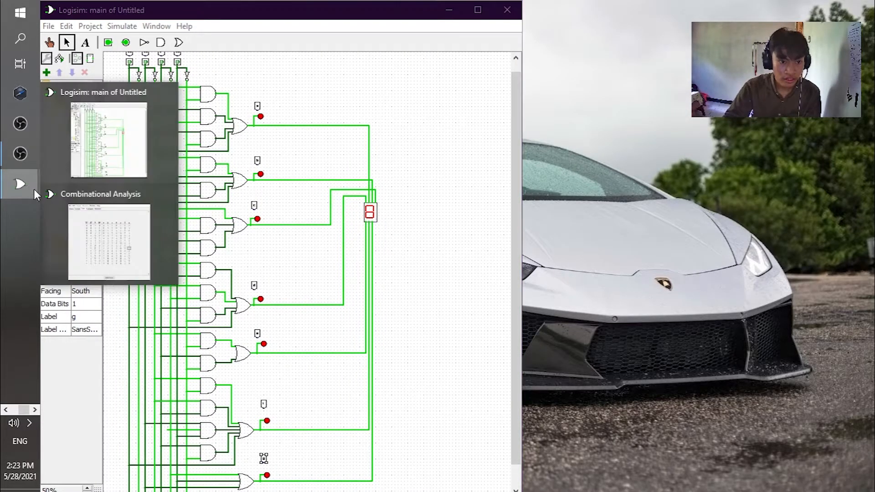
pyautogui.click(101, 230)
pyautogui.moveTo(272, 15); pyautogui.dragTo(718, 94)
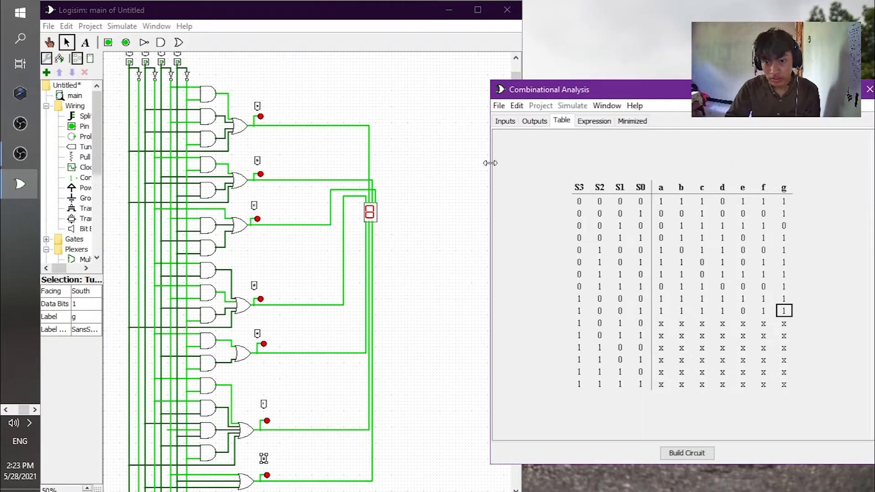
pyautogui.moveTo(486, 164); pyautogui.dragTo(513, 166)
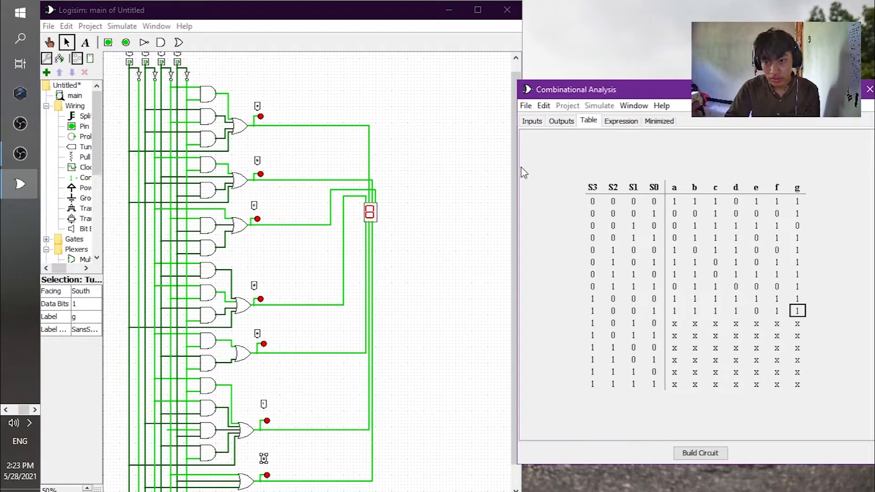
pyautogui.moveTo(565, 93); pyautogui.dragTo(568, 87)
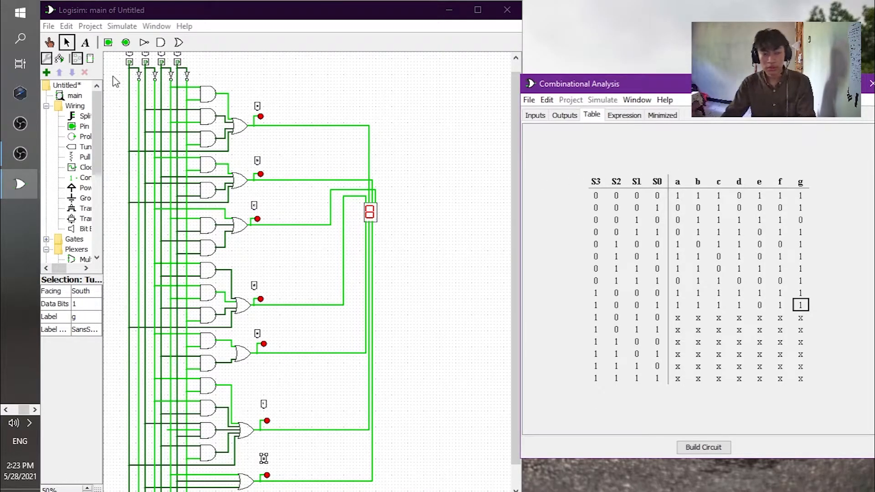
# - In output d's group, replace the inverted S2 wire into the first AND gate with one from the direct S2 line
pyautogui.click(49, 42)
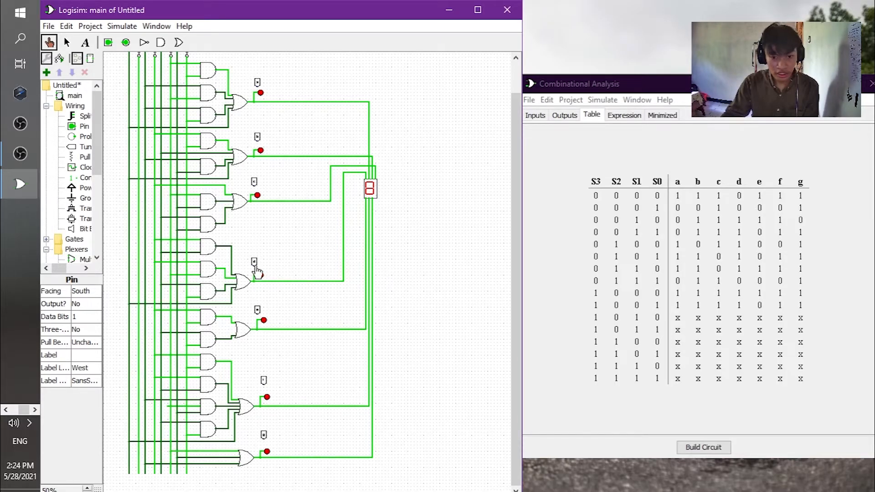
pyautogui.moveTo(518, 229); pyautogui.dragTo(519, 222)
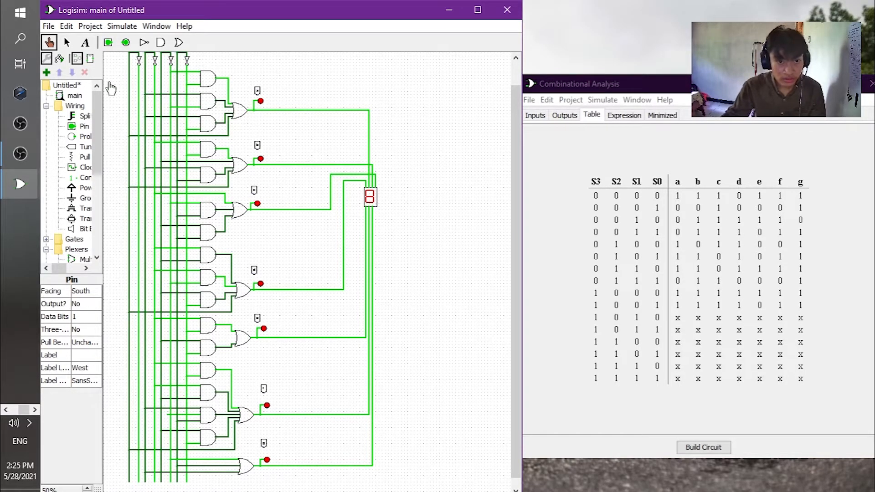
pyautogui.click(67, 43)
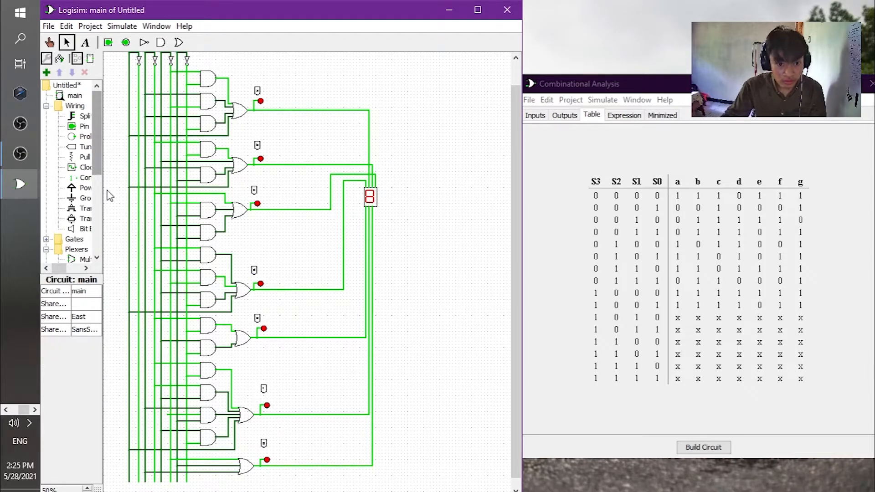
pyautogui.click(157, 249)
pyautogui.rightClick(160, 253)
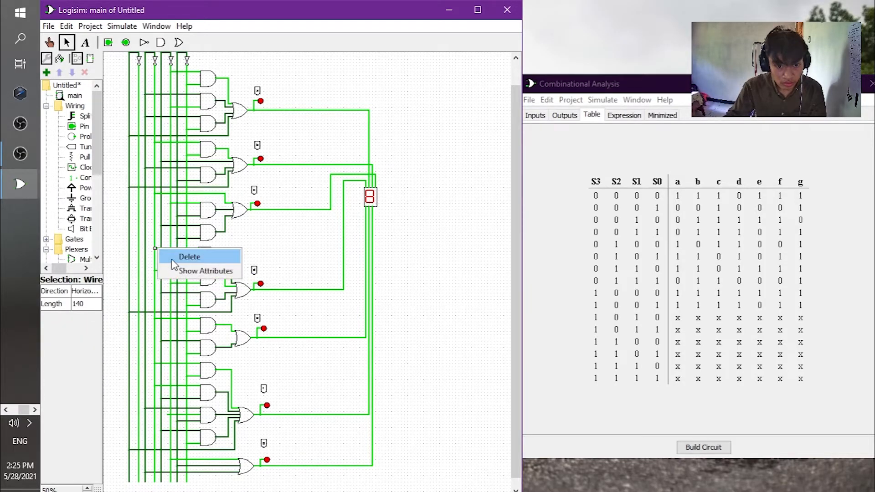
pyautogui.click(173, 258)
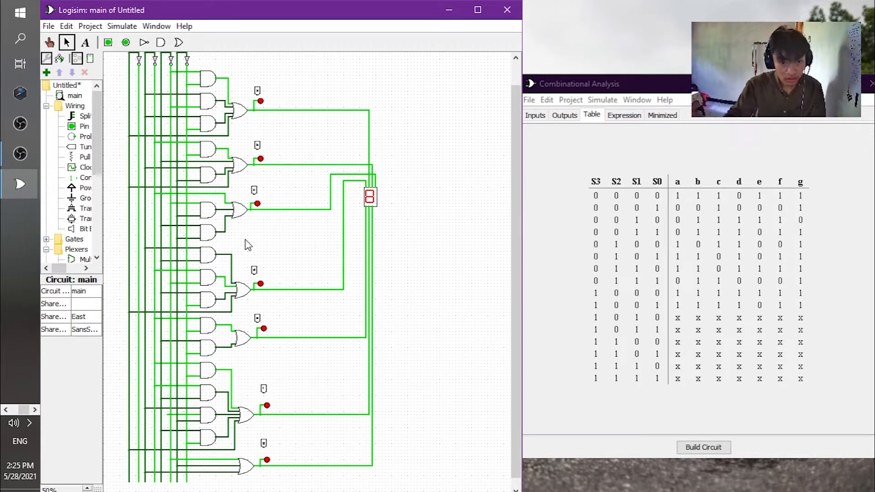
# - Delete the inverted S2 wire into the second AND gate of output d's group and wire that input to the S2 line
pyautogui.click(159, 271)
pyautogui.rightClick(166, 272)
pyautogui.click(195, 280)
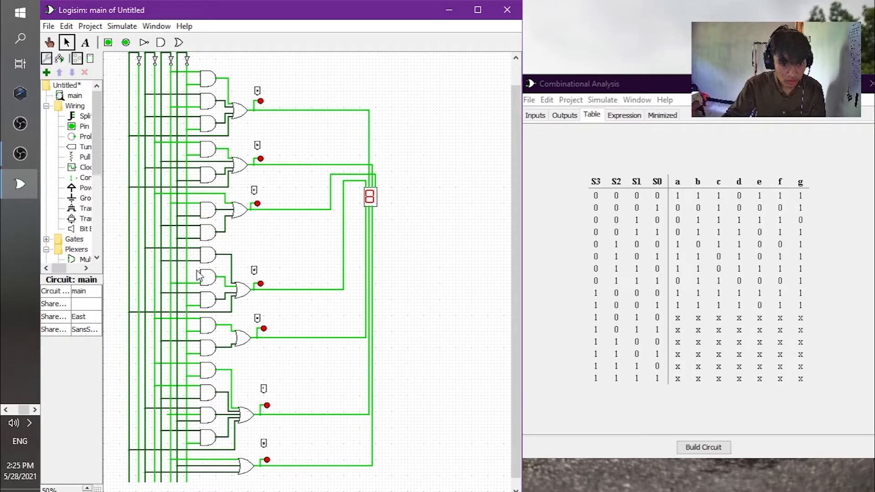
pyautogui.moveTo(145, 268); pyautogui.dragTo(146, 271)
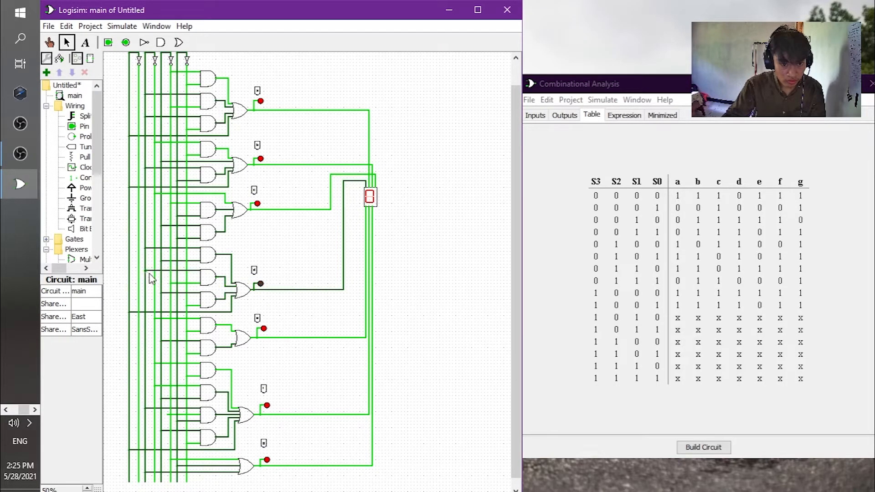
# - Set input S0 to 1 and compare the display and LEDs a to g with the truth table's 0001 row
pyautogui.scroll(2, 515, 232)
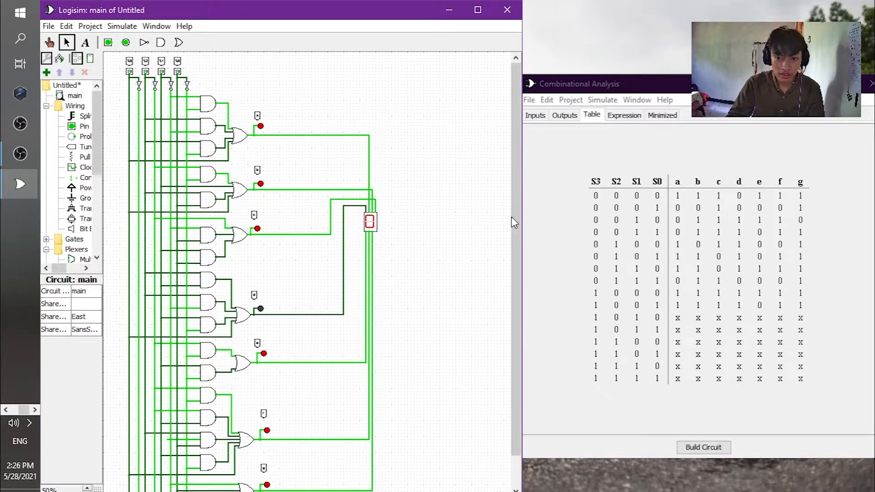
pyautogui.scroll(-3, 514, 222)
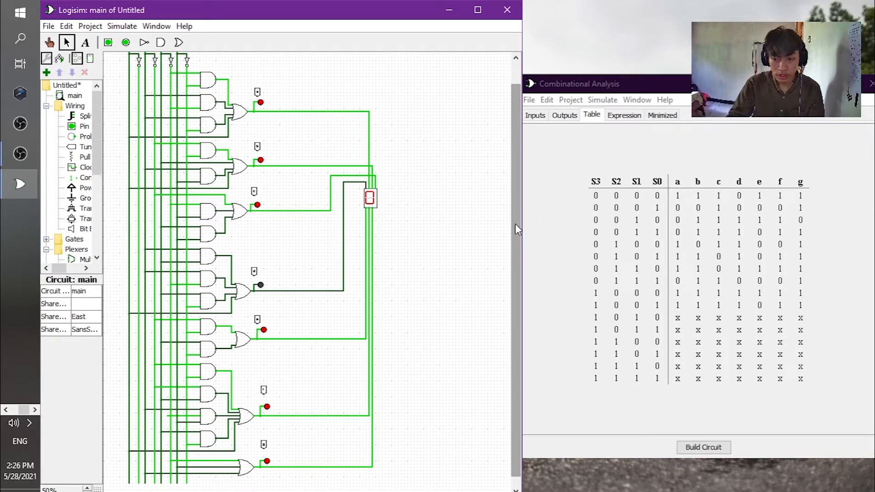
pyautogui.scroll(2, 515, 223)
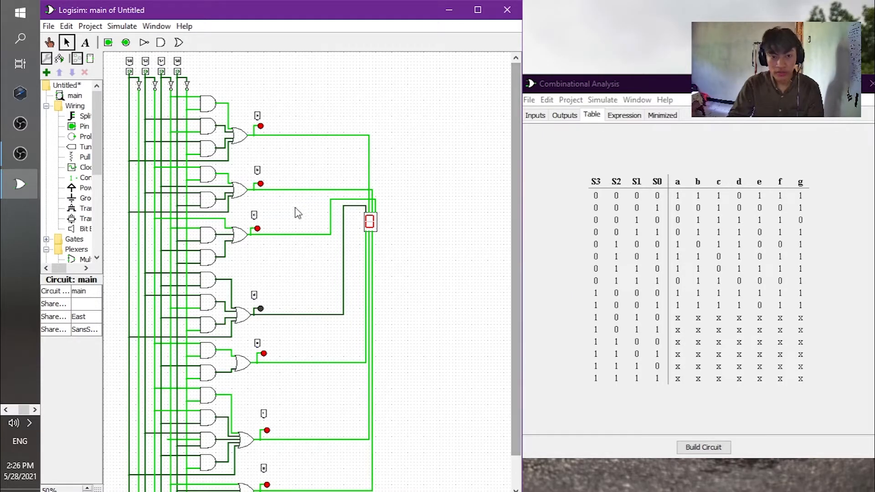
pyautogui.click(49, 42)
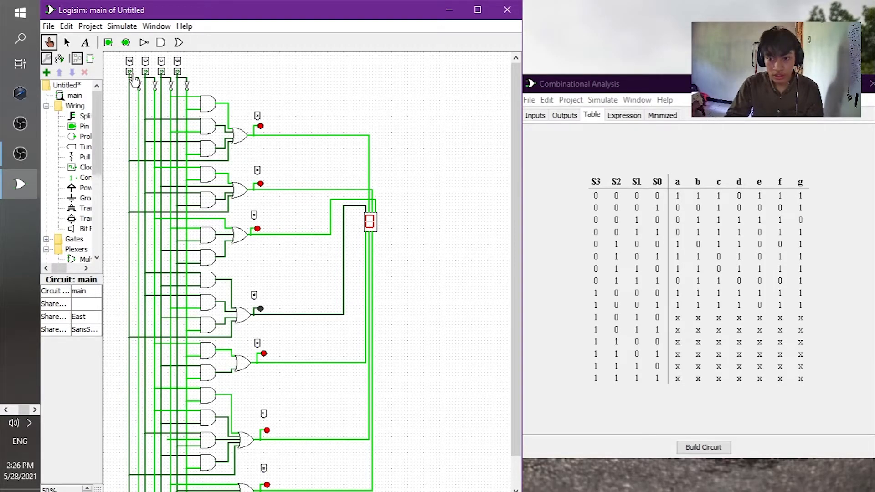
pyautogui.click(177, 72)
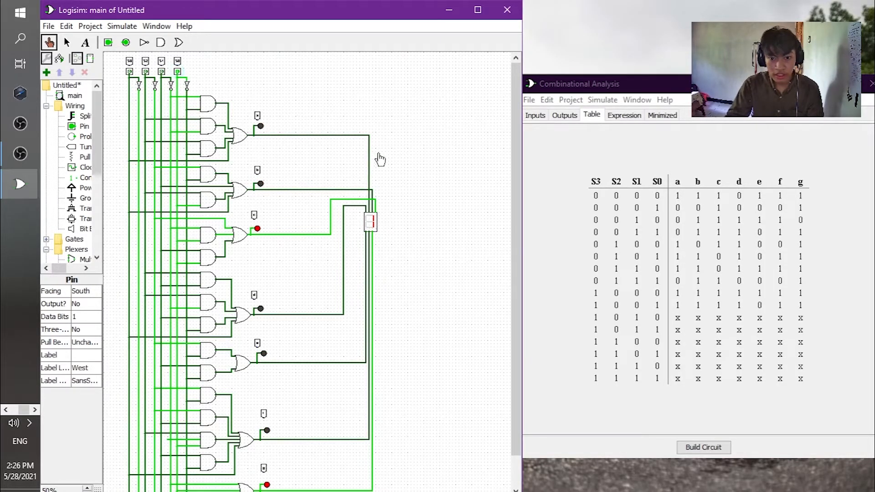
pyautogui.moveTo(518, 200); pyautogui.dragTo(517, 204)
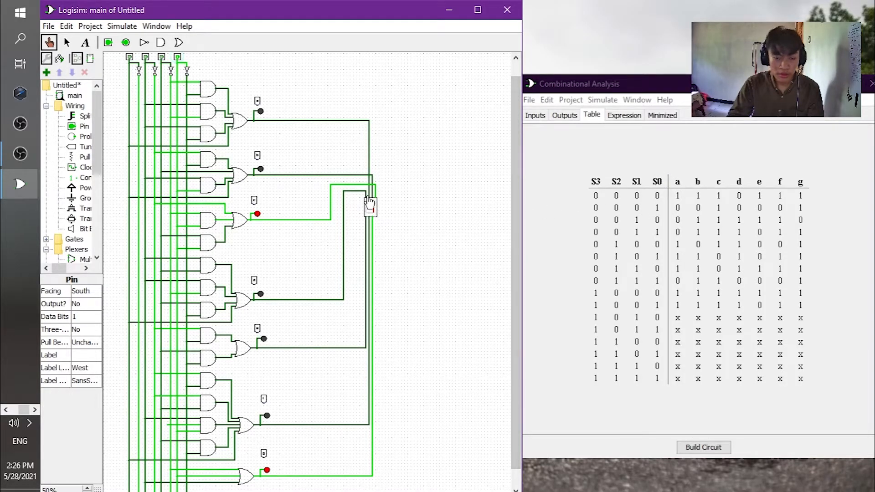
pyautogui.scroll(-1, 514, 220)
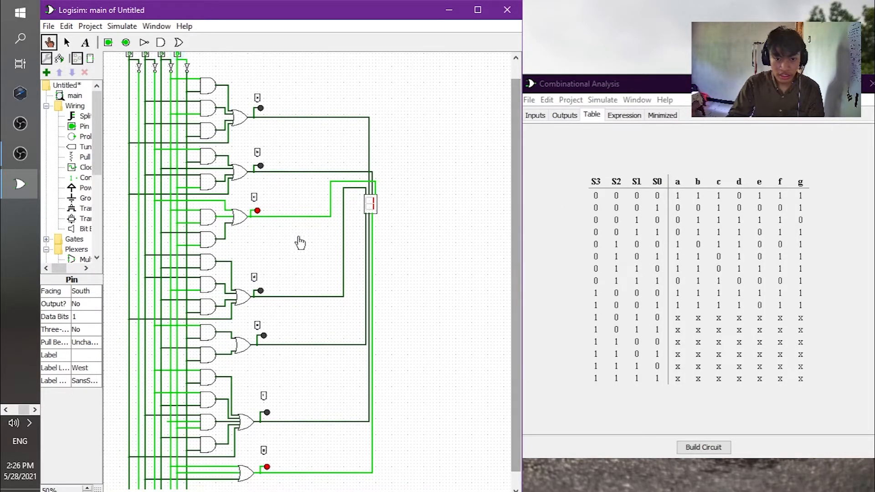
pyautogui.moveTo(513, 219); pyautogui.dragTo(515, 231)
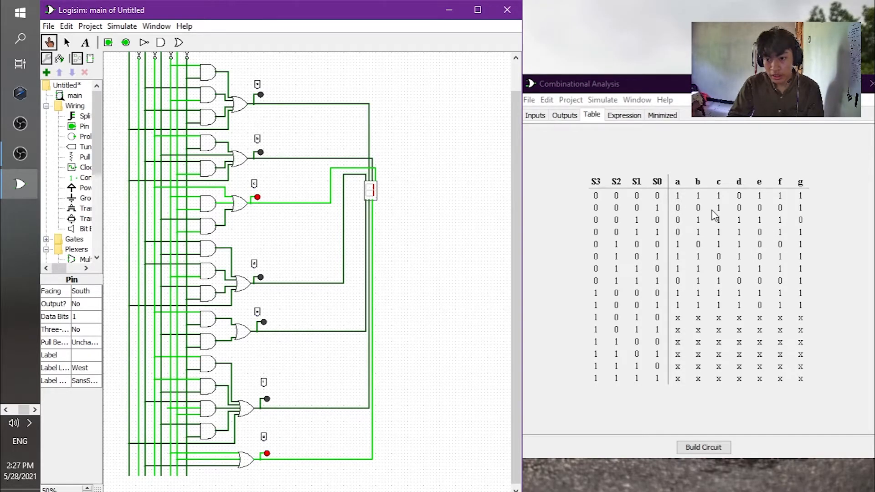
pyautogui.moveTo(516, 210); pyautogui.dragTo(522, 183)
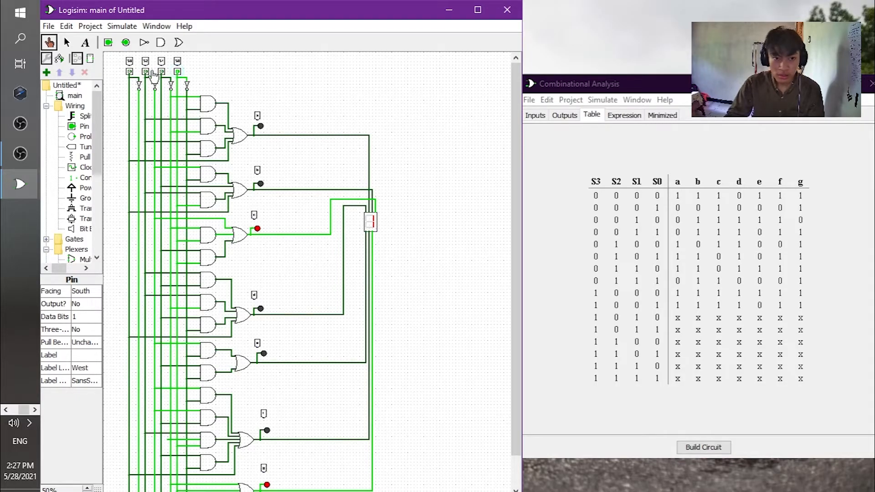
# - Set input S1 to 1 and S0 to 0, and compare the display and LEDs a to g with the truth table's 0010 row
pyautogui.click(162, 72)
pyautogui.click(178, 72)
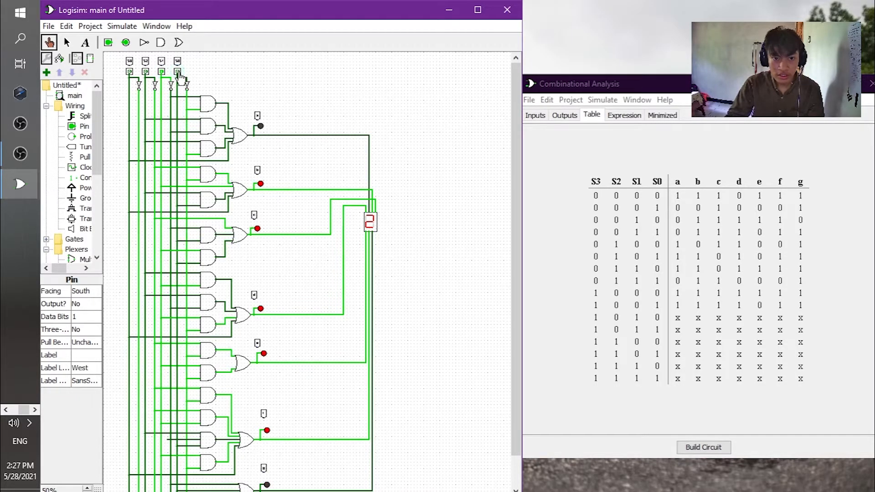
pyautogui.moveTo(516, 145); pyautogui.dragTo(516, 155)
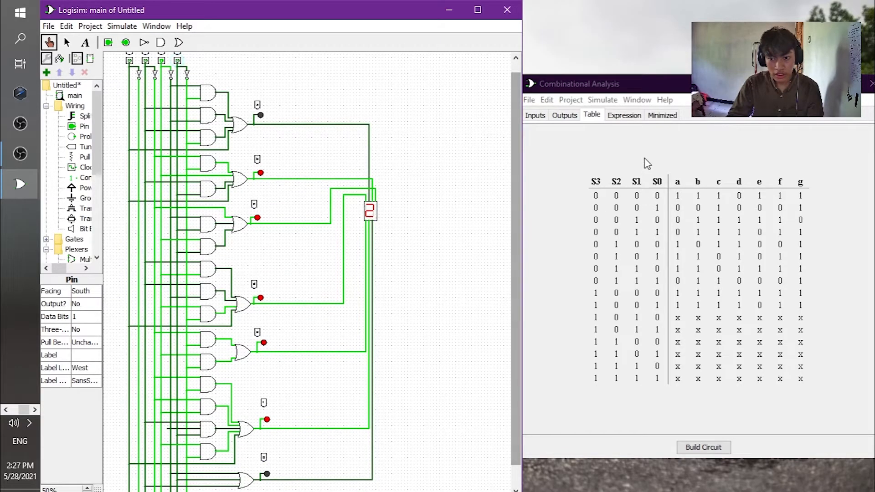
pyautogui.click(638, 184)
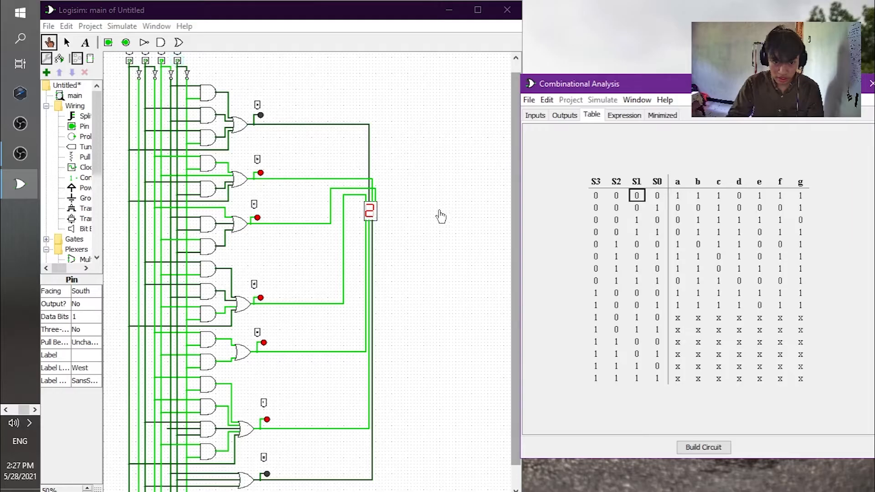
pyautogui.click(515, 206)
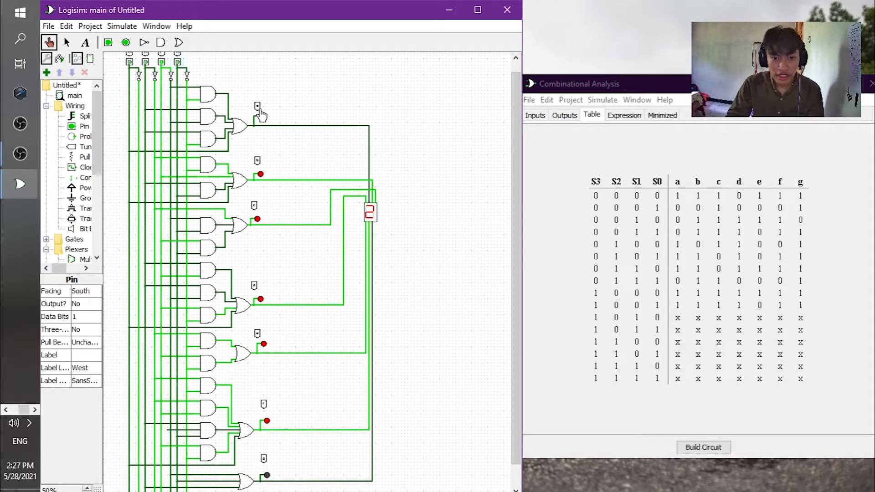
pyautogui.moveTo(515, 196); pyautogui.dragTo(511, 205)
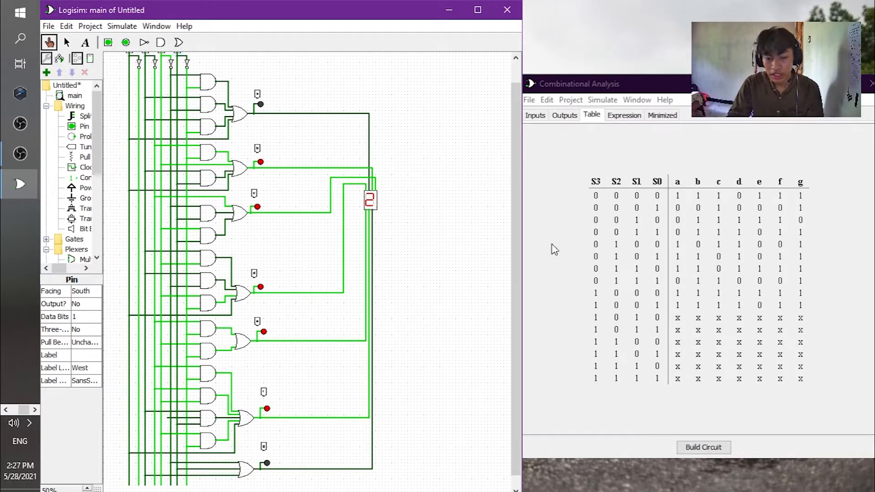
# - Set input S0 to 1 and compare the display and output LEDs with the truth table's 0011 row
pyautogui.scroll(2, 513, 217)
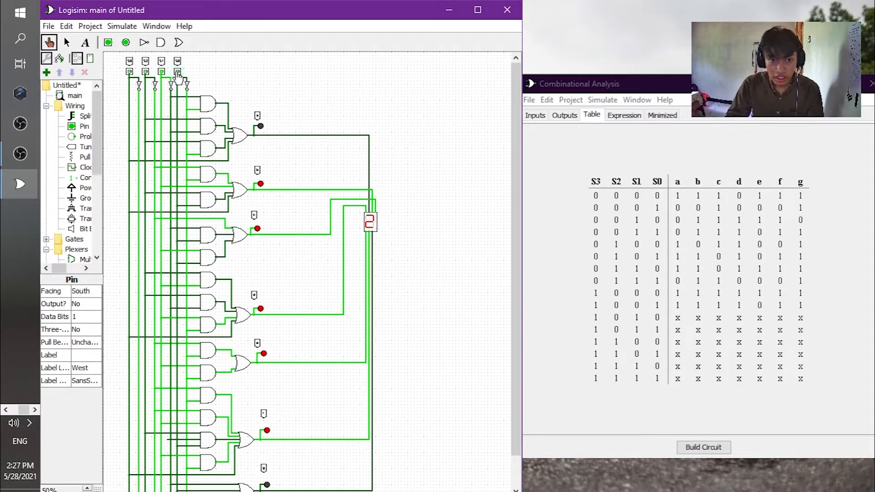
pyautogui.click(178, 72)
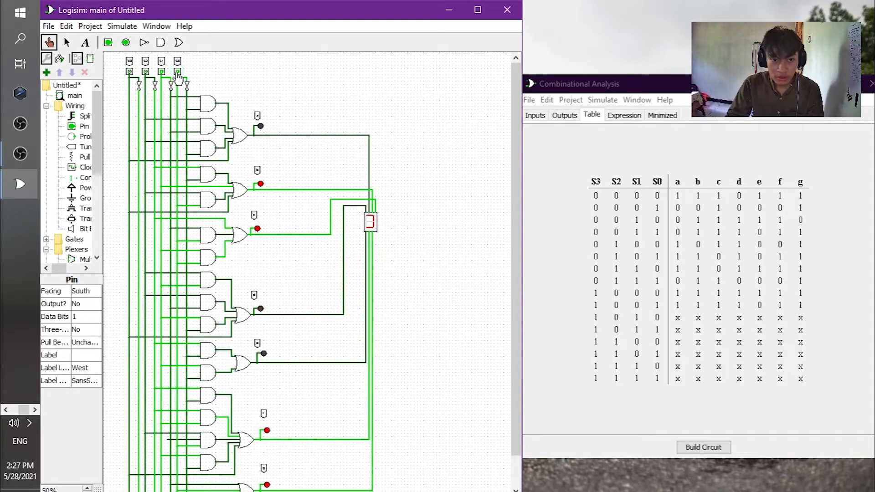
pyautogui.scroll(-2, 512, 233)
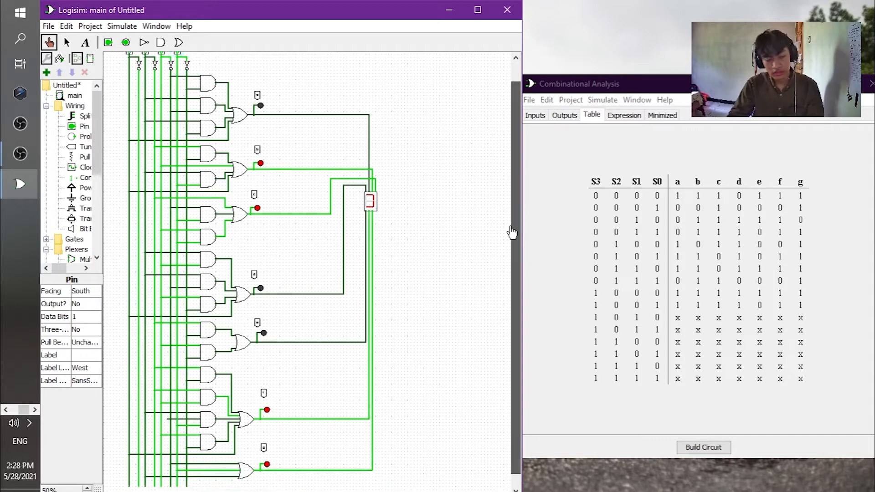
pyautogui.moveTo(511, 227); pyautogui.dragTo(511, 226)
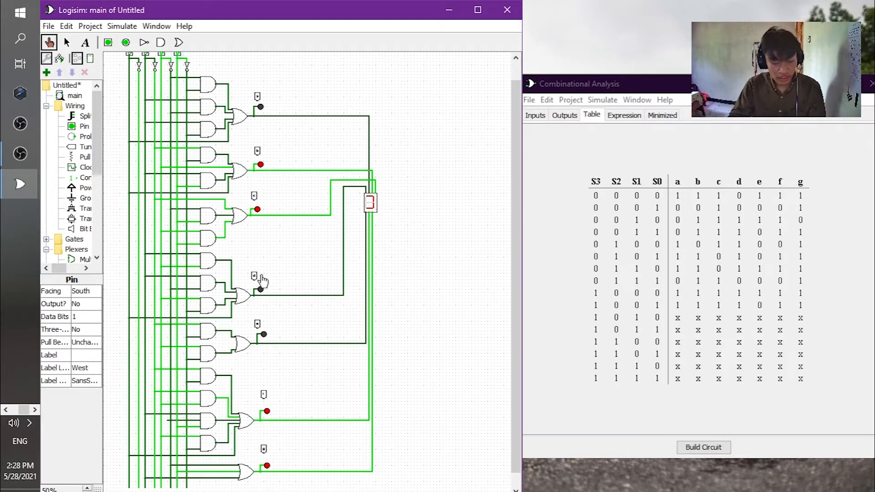
# - In output d's group, delete the direct S2 wire into the first AND gate and wire that input to the inverted S2 line
pyautogui.click(65, 43)
pyautogui.click(147, 255)
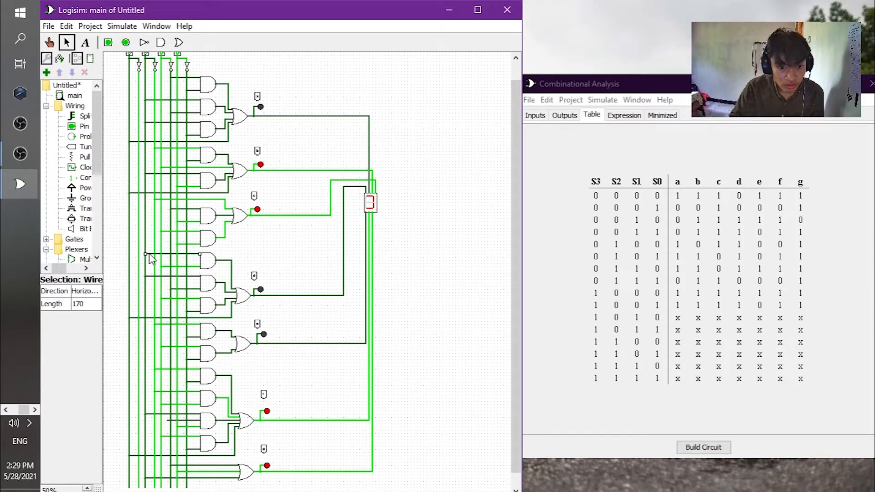
pyautogui.rightClick(152, 256)
pyautogui.click(183, 264)
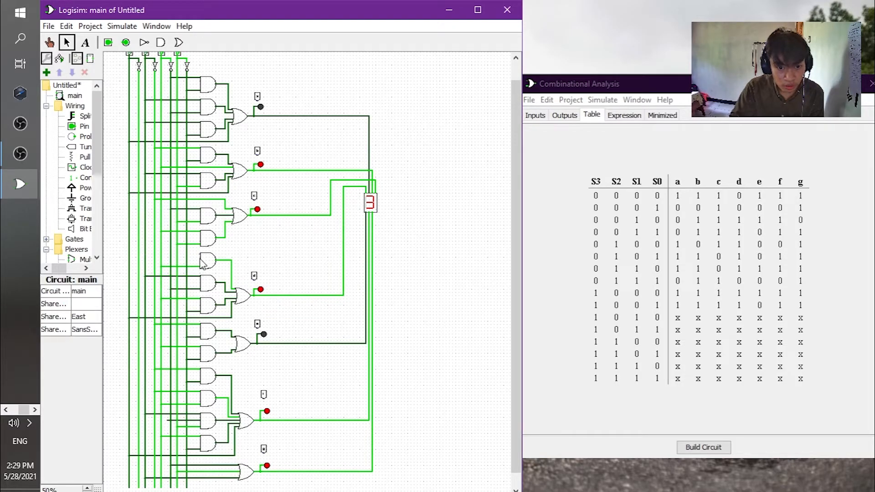
pyautogui.moveTo(200, 254); pyautogui.dragTo(158, 254)
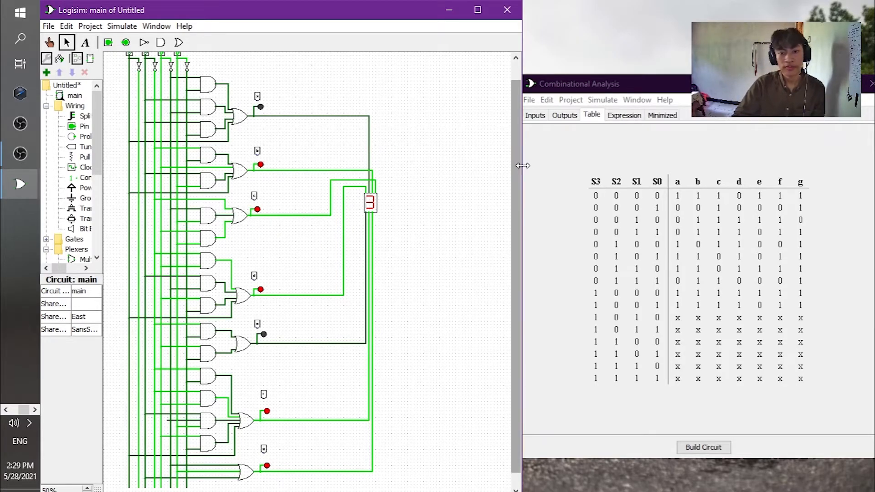
# - Recheck the display and LEDs a to g against the truth table's 0011 row with the rewired output d
pyautogui.scroll(1, 518, 172)
pyautogui.moveTo(522, 168); pyautogui.dragTo(519, 149)
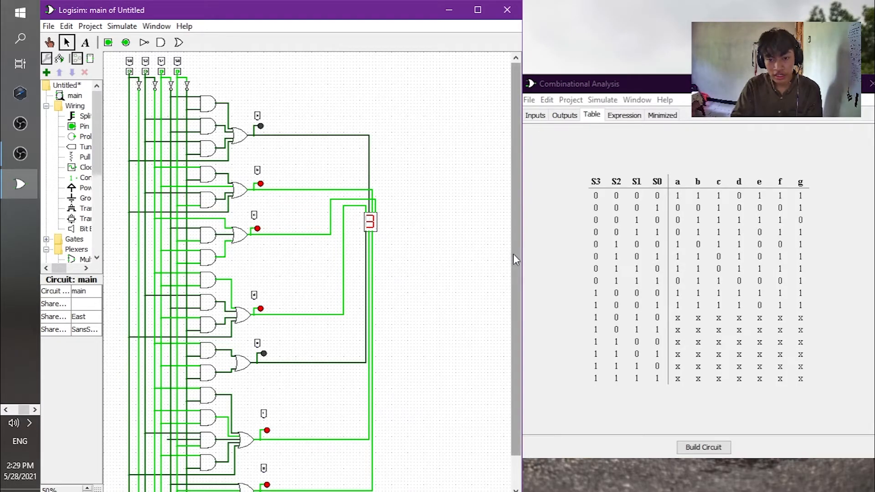
pyautogui.moveTo(518, 201); pyautogui.dragTo(513, 226)
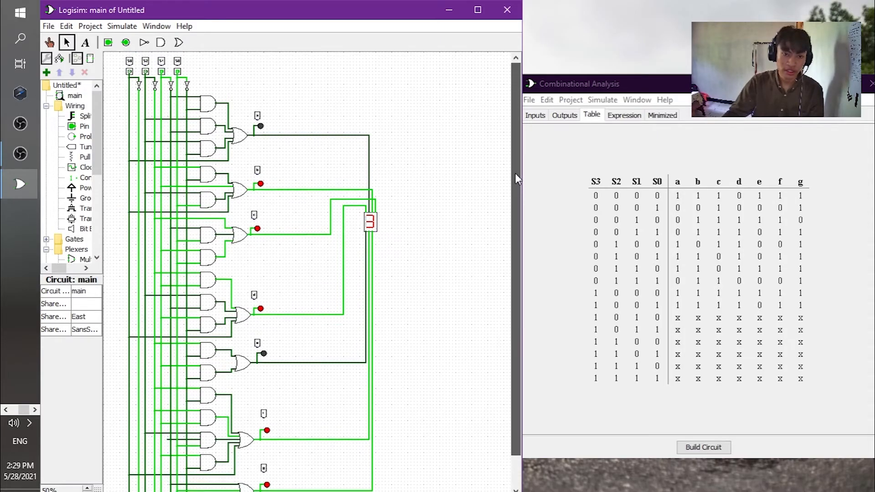
# - Set input S2 to 1 with S1 and S0 at 0, and compare the outputs with the truth table's 0100 row
pyautogui.click(161, 72)
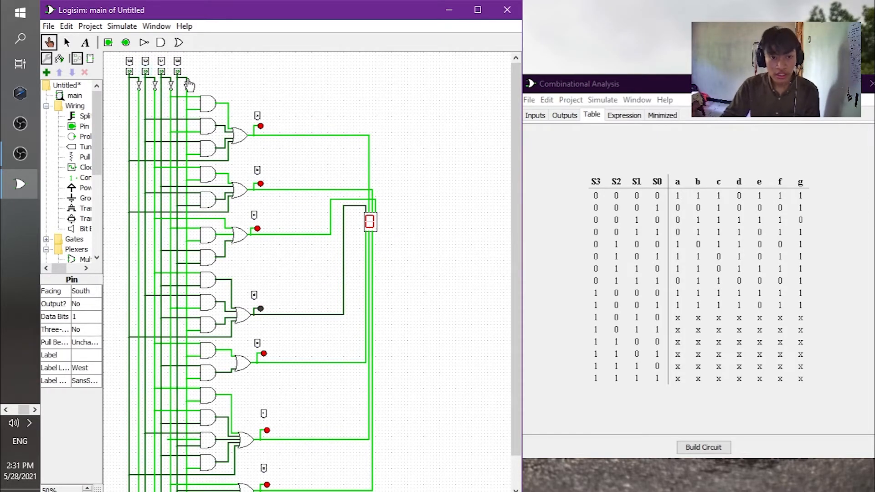
pyautogui.click(146, 73)
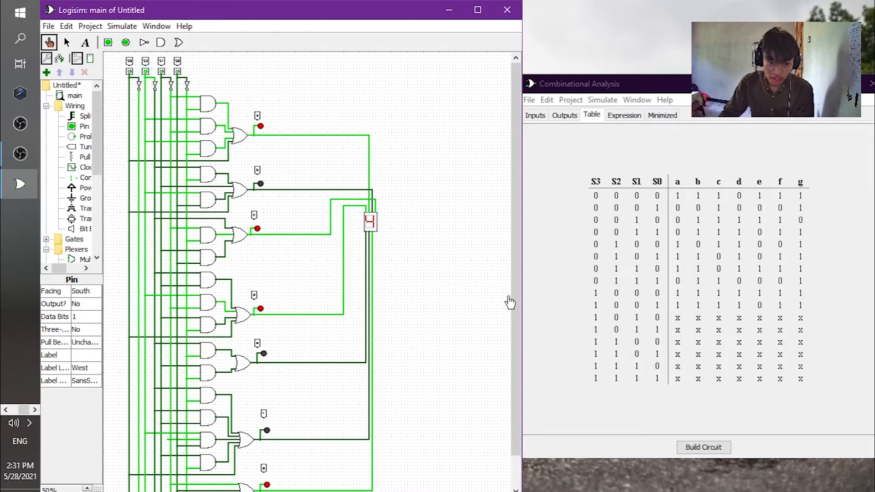
pyautogui.moveTo(516, 301); pyautogui.dragTo(515, 327)
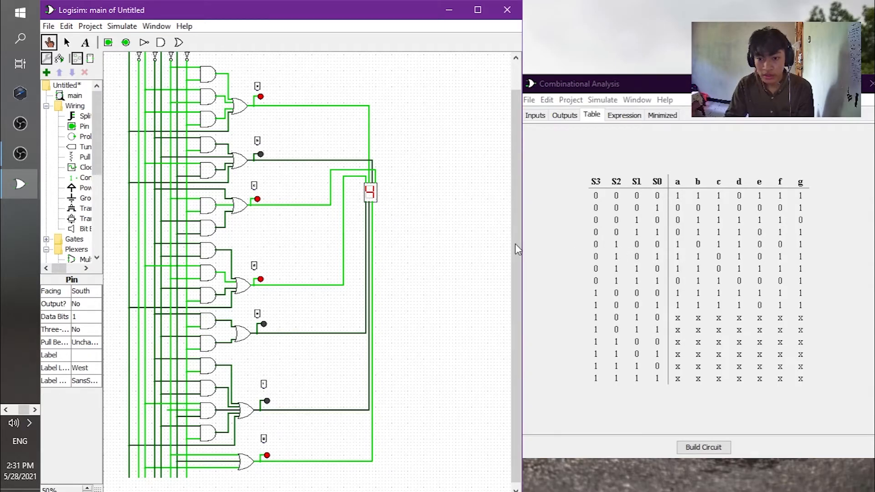
# - Set input S0 to 1 and compare the display and LEDs a to g with the truth table's 0101 row
pyautogui.moveTo(513, 239); pyautogui.dragTo(513, 201)
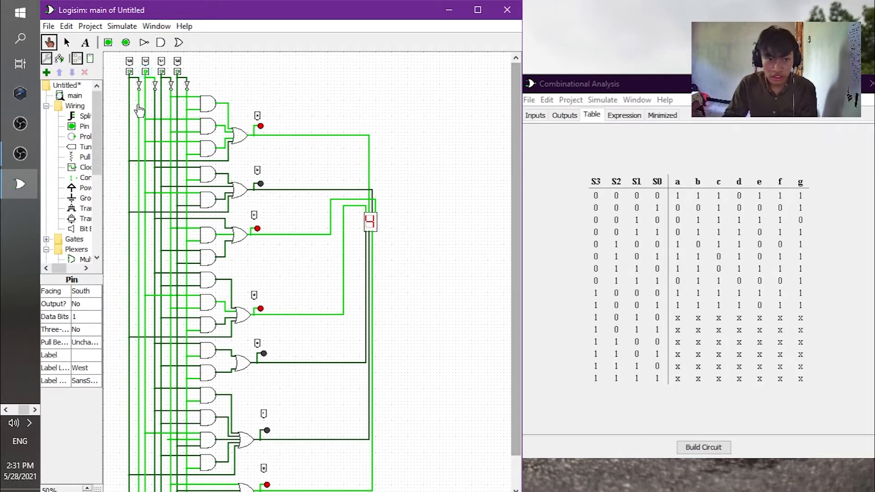
pyautogui.click(177, 73)
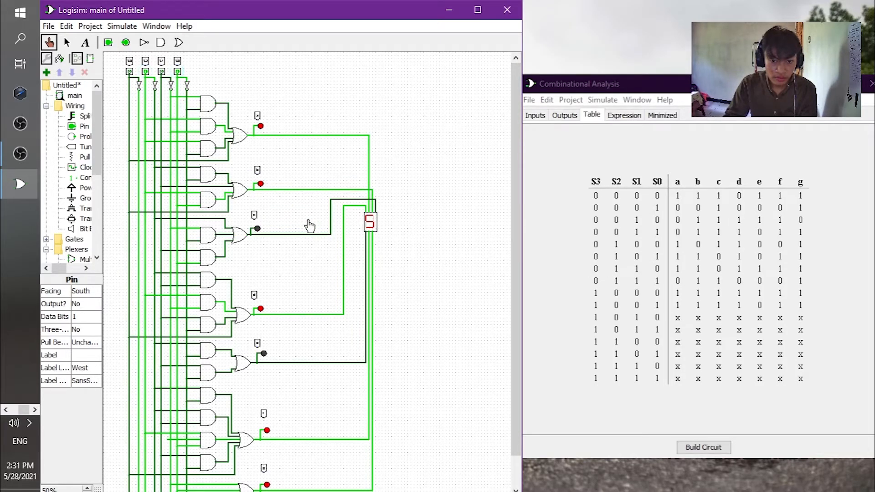
pyautogui.moveTo(521, 208); pyautogui.dragTo(515, 234)
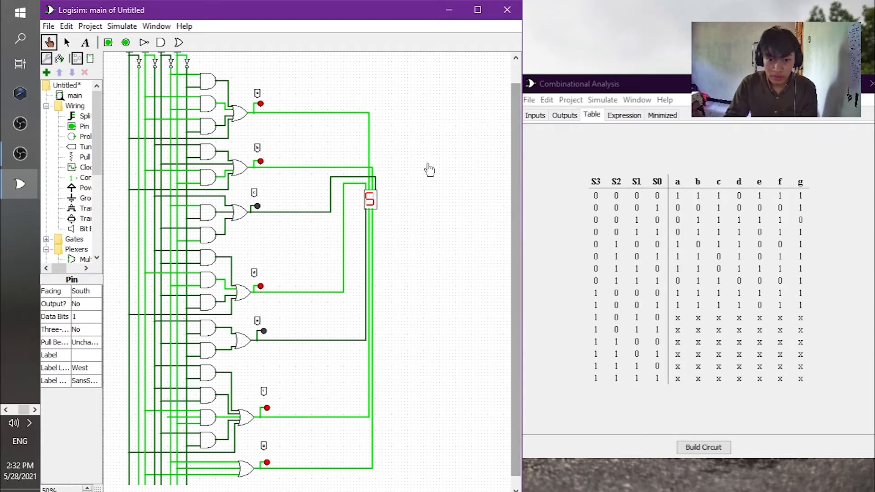
pyautogui.scroll(2, 508, 222)
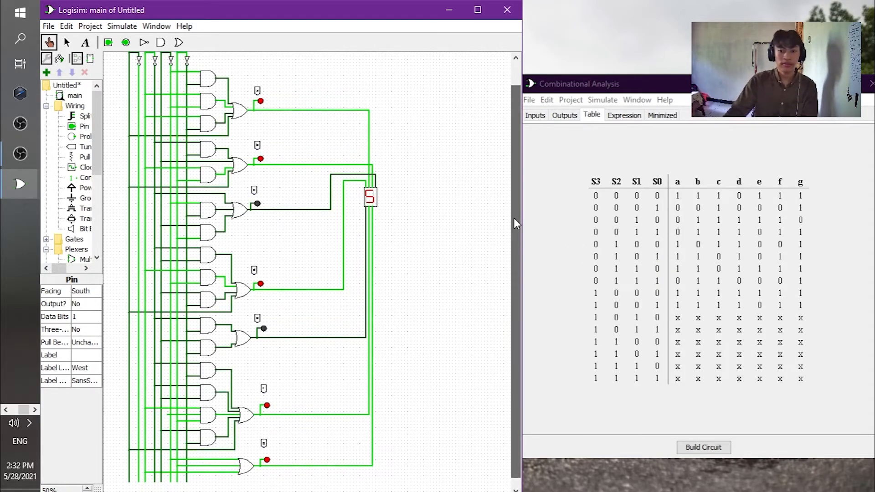
# - Set input S1 to 1 and S0 to 0, and compare the display and LEDs with the truth table's 0110 row
pyautogui.moveTo(504, 202)
pyautogui.mouseDown()
pyautogui.moveTo(514, 219)
pyautogui.moveTo(514, 193)
pyautogui.mouseUp()
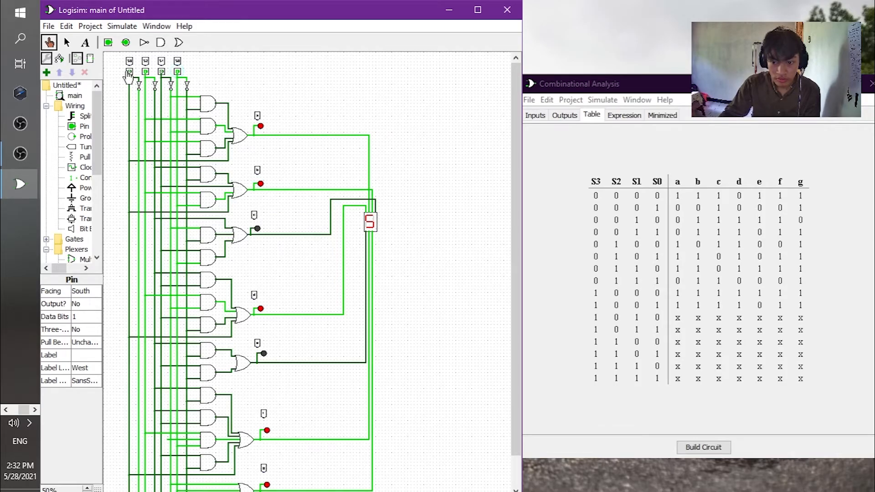
pyautogui.click(161, 72)
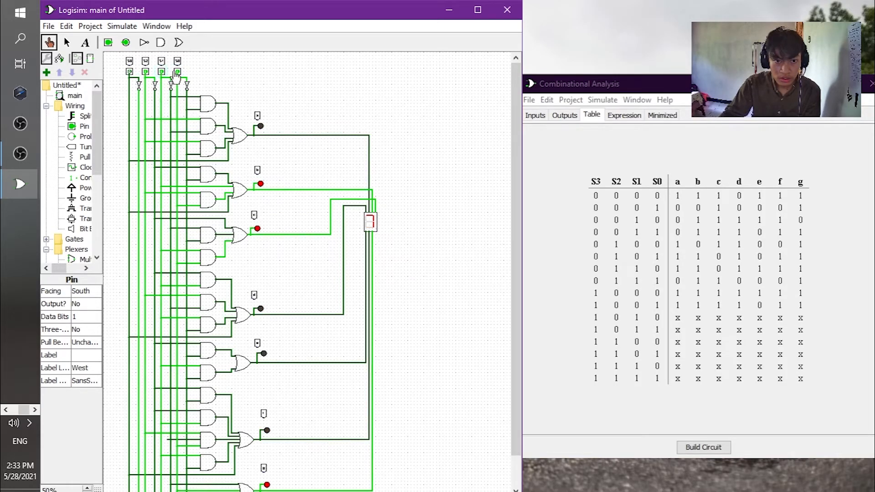
pyautogui.click(177, 72)
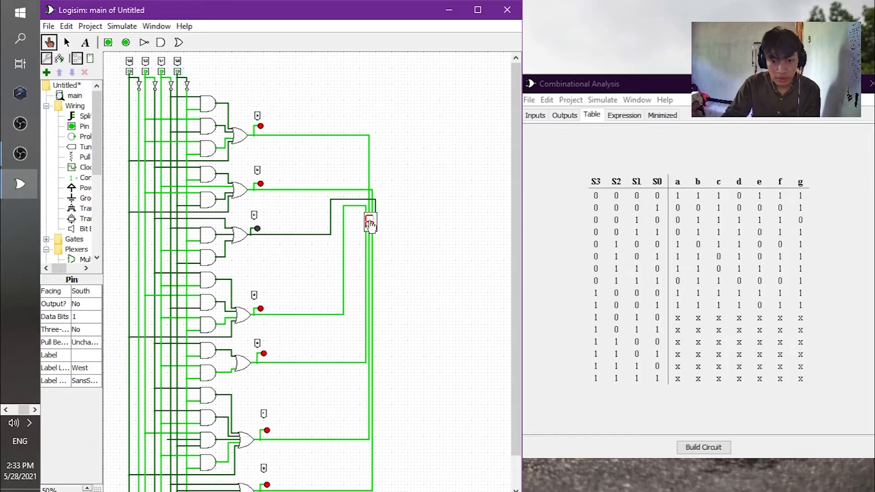
pyautogui.moveTo(517, 185); pyautogui.dragTo(515, 208)
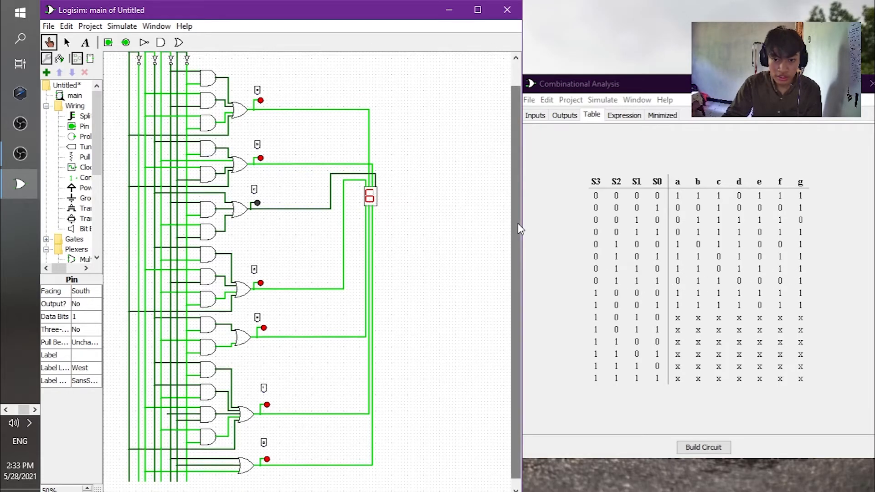
# - Set input S0 to 1 and compare the display and LEDs a to g with the truth table's 0111 row
pyautogui.scroll(1, 518, 224)
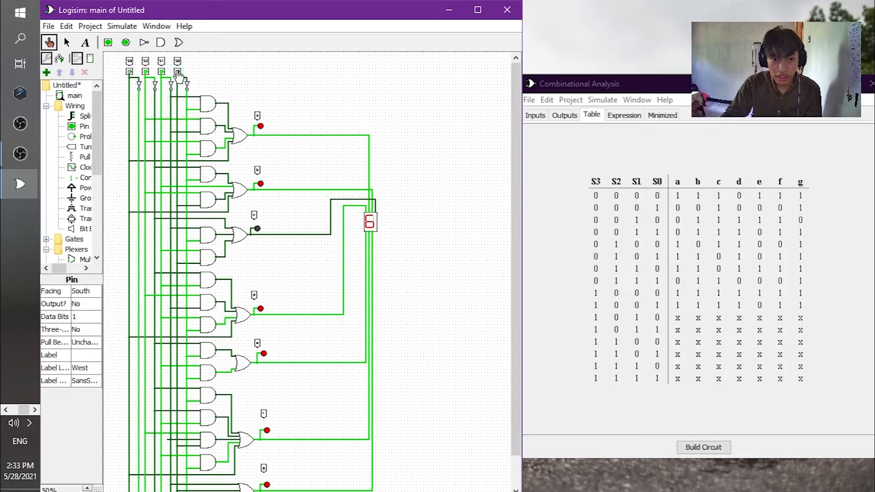
pyautogui.click(177, 72)
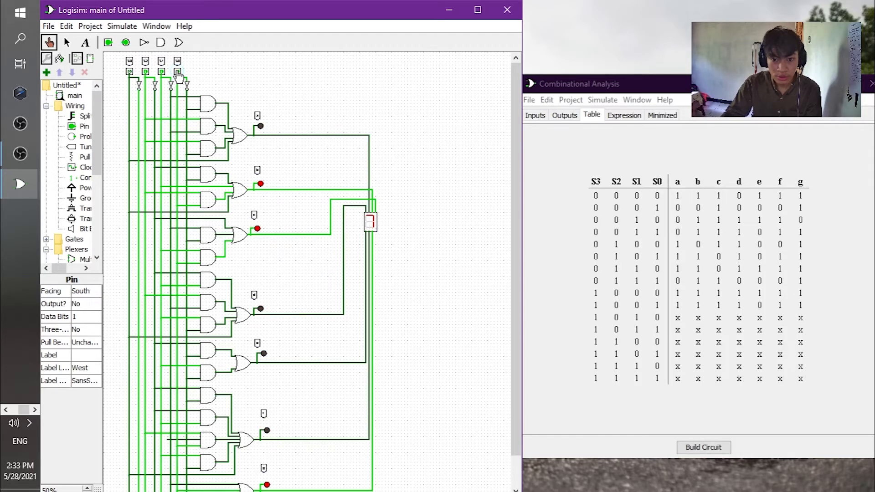
pyautogui.moveTo(523, 158); pyautogui.dragTo(515, 181)
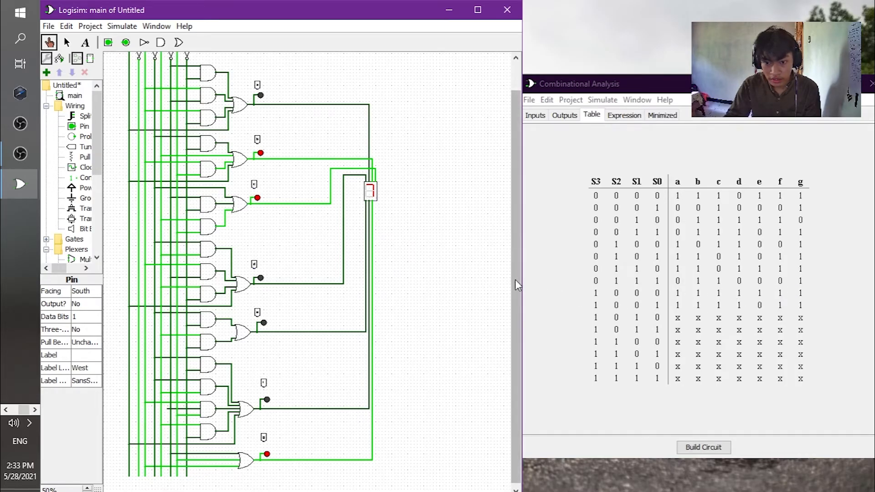
# - Set input S3 to 1 and S2, S1 and S0 to 0, and compare the display and LEDs with the truth table's 1000 row
pyautogui.moveTo(515, 280); pyautogui.dragTo(515, 224)
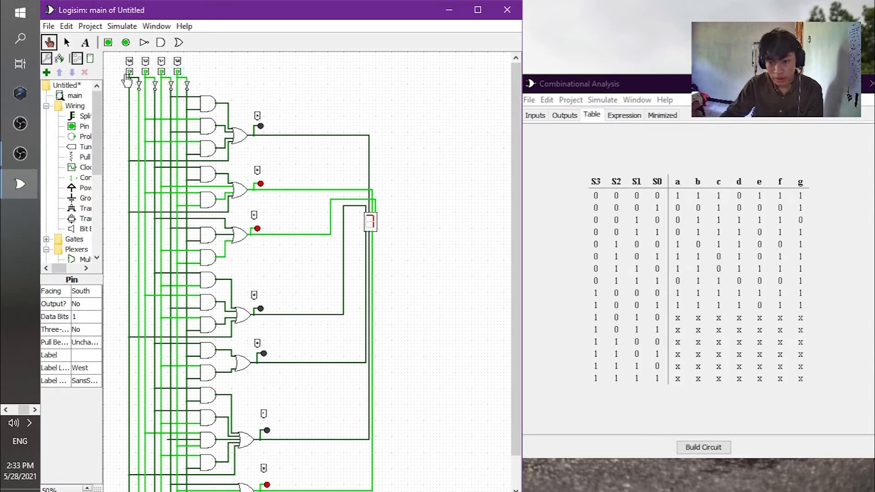
pyautogui.click(129, 72)
pyautogui.click(145, 72)
pyautogui.click(162, 72)
pyautogui.click(162, 72)
pyautogui.click(178, 72)
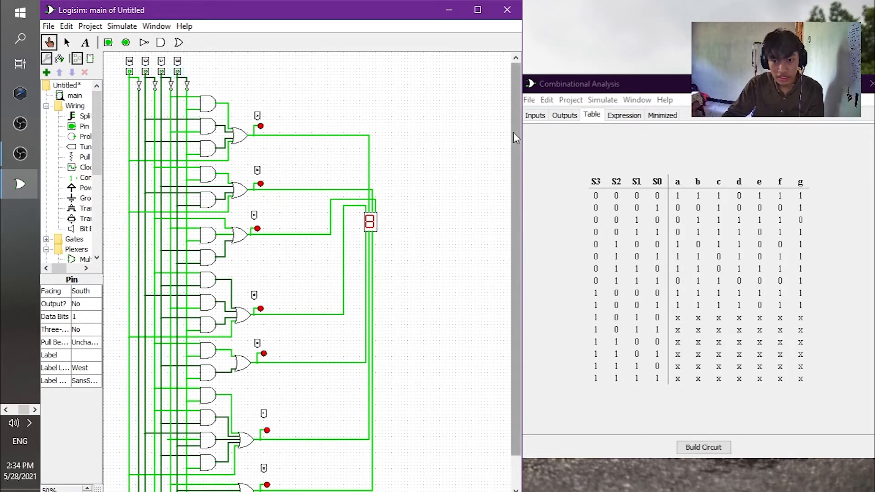
pyautogui.scroll(-3, 510, 136)
pyautogui.moveTo(507, 161); pyautogui.dragTo(506, 159)
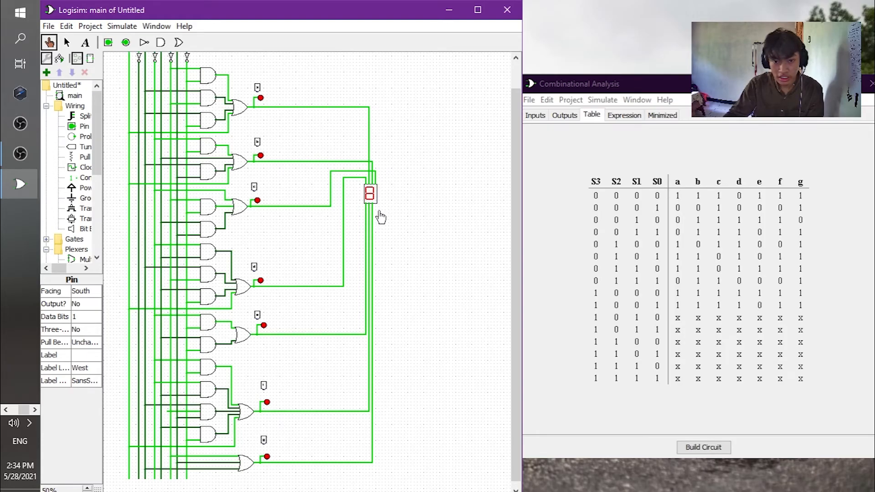
pyautogui.scroll(-1, 519, 226)
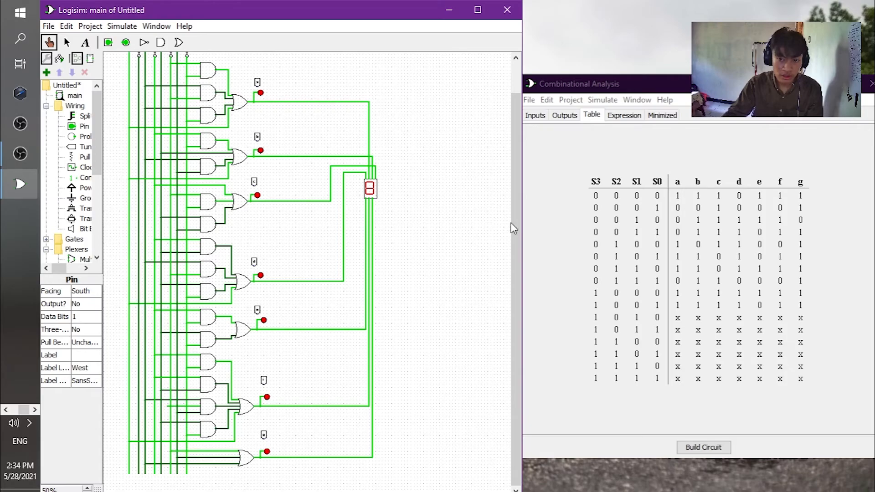
pyautogui.moveTo(516, 229); pyautogui.dragTo(515, 205)
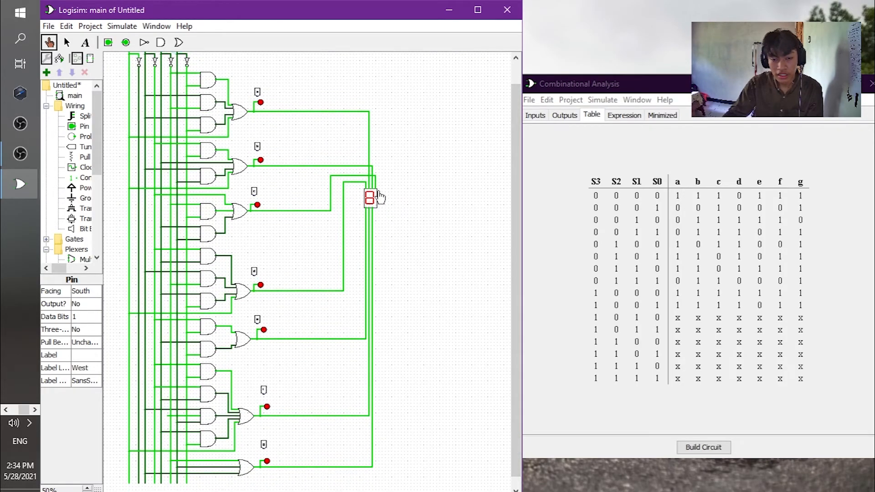
# - Set input S0 to 1 and compare the display and LEDs a to g with the truth table's 1001 row
pyautogui.moveTo(519, 209); pyautogui.dragTo(516, 188)
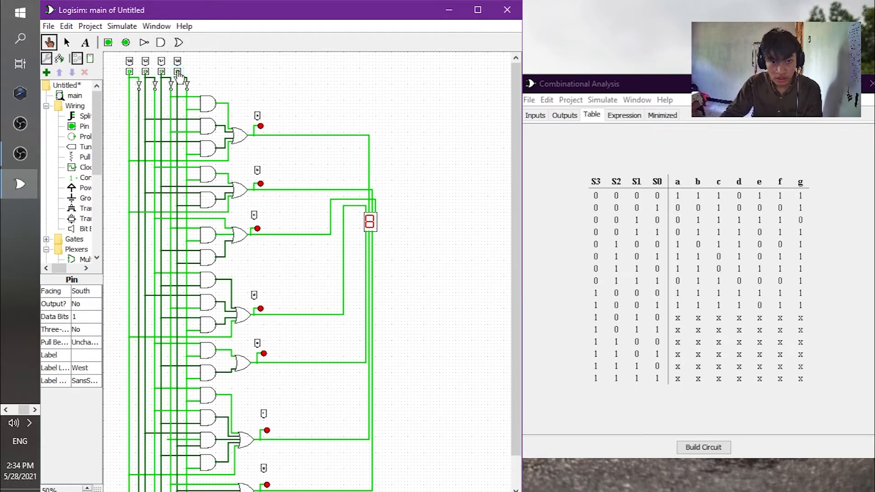
pyautogui.click(177, 72)
pyautogui.moveTo(515, 210); pyautogui.dragTo(511, 234)
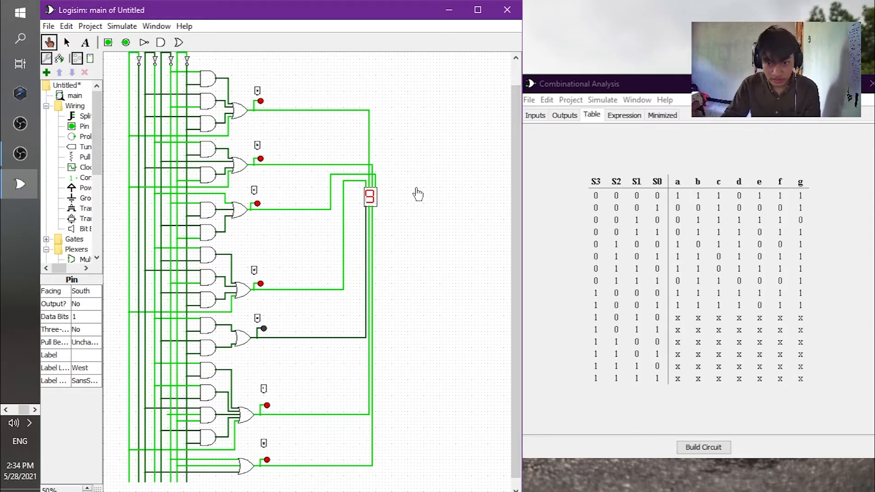
# - Review the circuit from the input pins down to LED g while the inputs hold 1001
pyautogui.moveTo(512, 258); pyautogui.dragTo(515, 264)
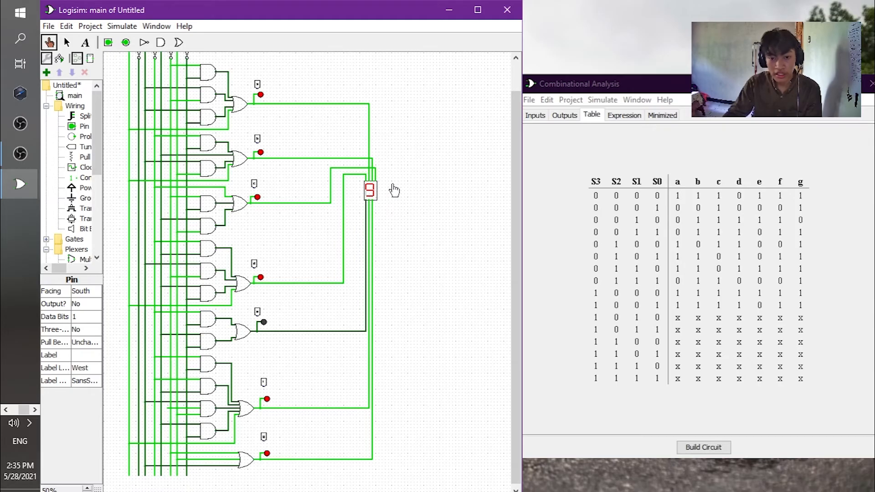
pyautogui.moveTo(513, 220); pyautogui.dragTo(516, 182)
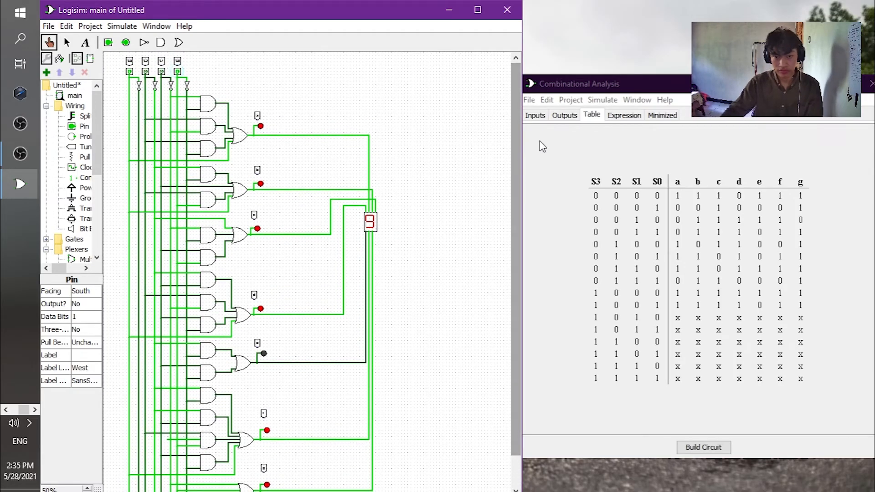
pyautogui.moveTo(518, 173); pyautogui.dragTo(514, 206)
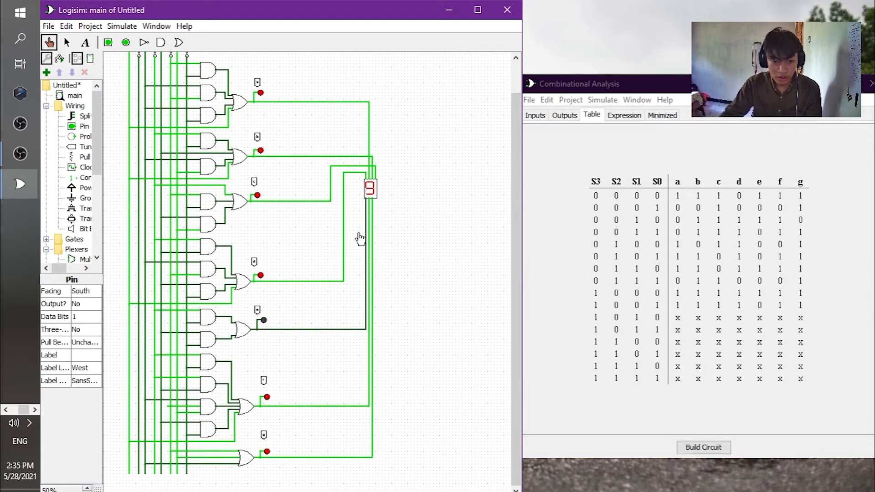
pyautogui.moveTo(515, 236); pyautogui.dragTo(517, 215)
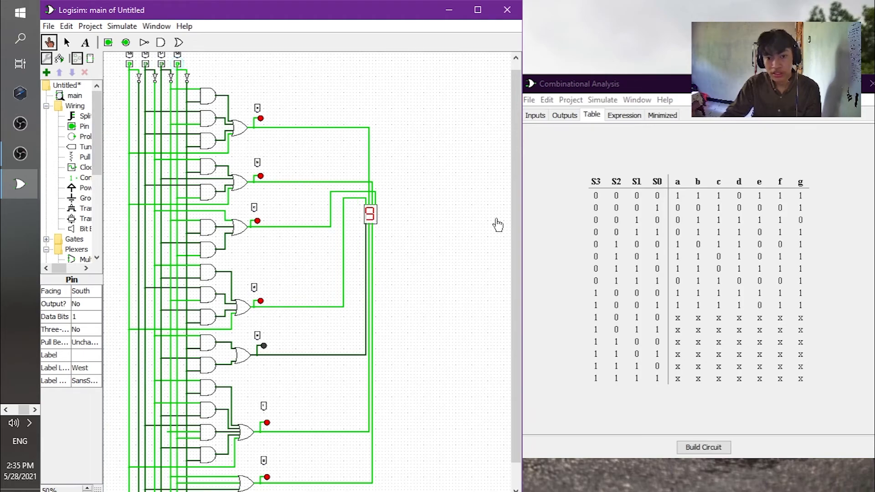
pyautogui.moveTo(515, 225); pyautogui.dragTo(520, 245)
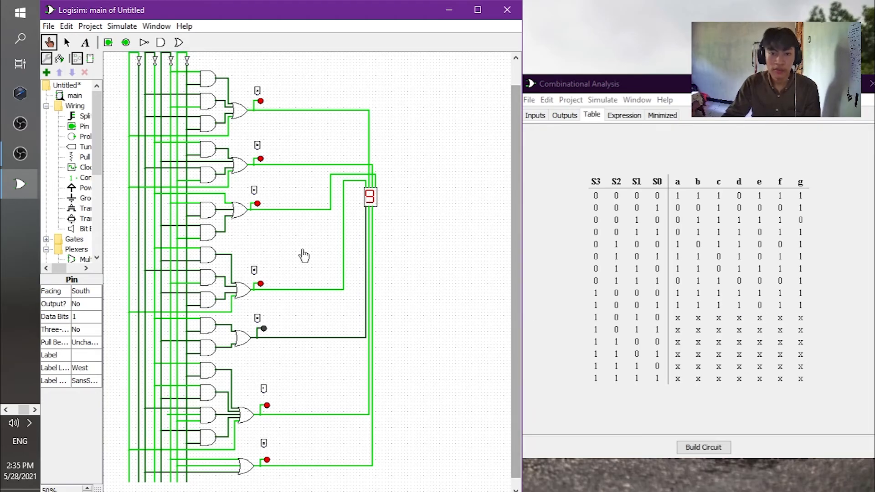
pyautogui.scroll(1, 517, 215)
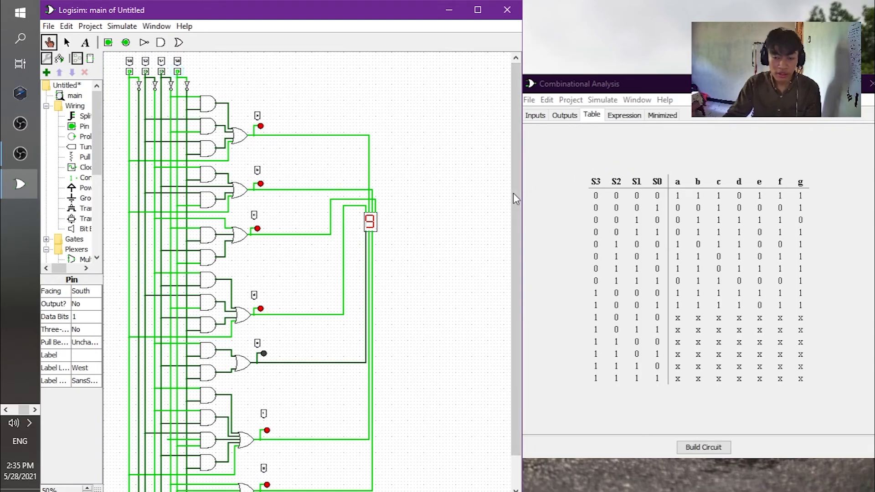
pyautogui.moveTo(513, 192)
pyautogui.mouseDown()
pyautogui.moveTo(513, 203)
pyautogui.moveTo(513, 193)
pyautogui.mouseUp()
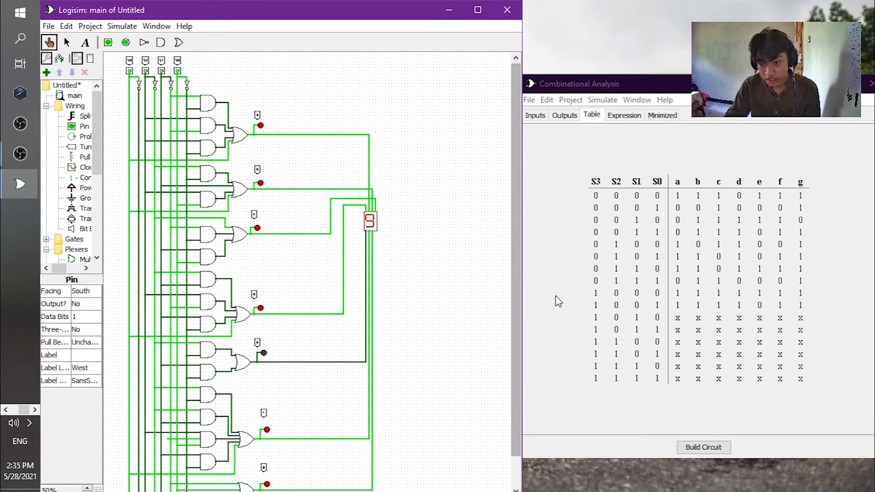
# - Test the don't-care rows 1010 and 1011: set S1 to 1 and S0 to 0, check the outputs, and set S0 to 1
pyautogui.click(161, 72)
pyautogui.click(177, 71)
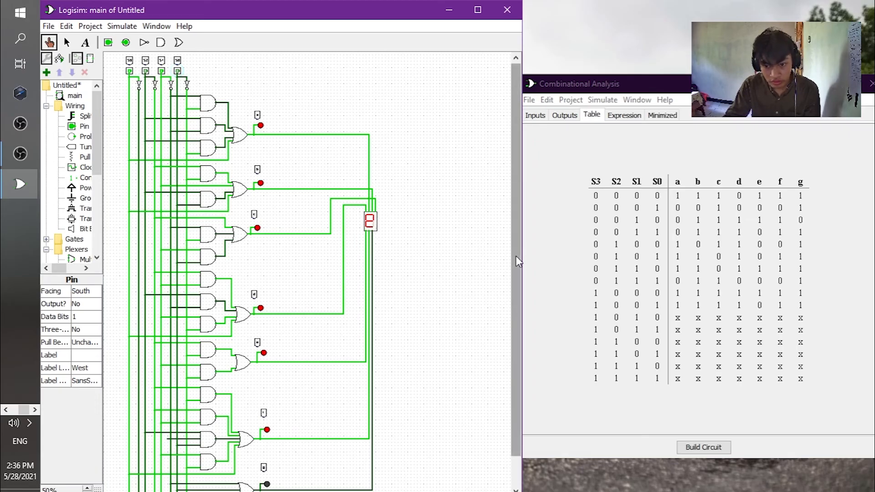
pyautogui.moveTo(516, 256); pyautogui.dragTo(513, 290)
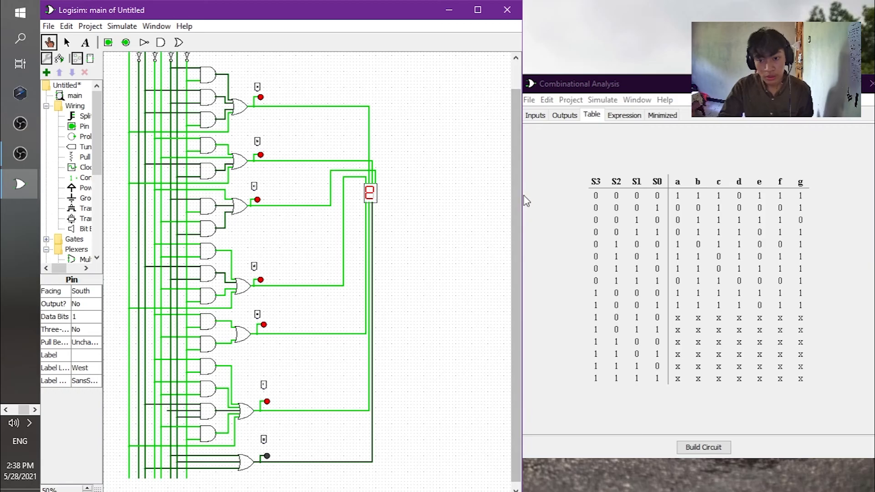
pyautogui.moveTo(517, 203); pyautogui.dragTo(518, 177)
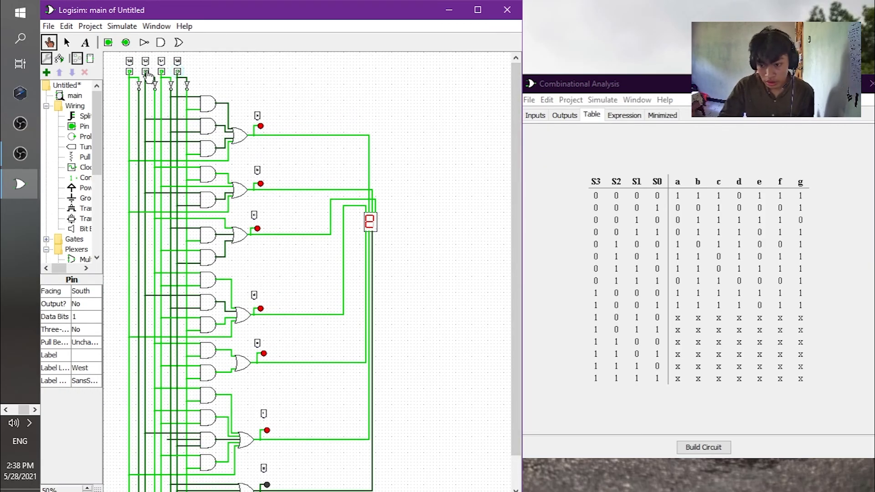
pyautogui.click(179, 73)
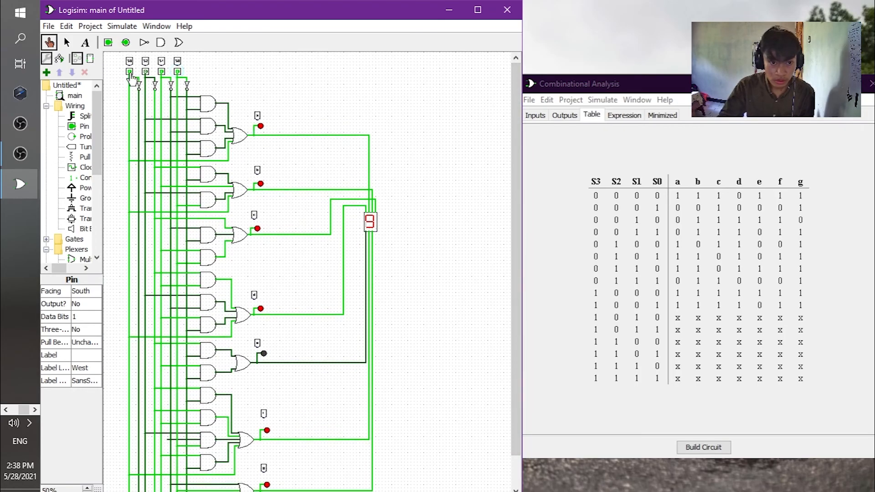
# - Test the don't-care rows 1100 and 1101: set S2 to 1 with S1 and S0 at 0, and set S0 to 1
pyautogui.click(146, 72)
pyautogui.click(162, 72)
pyautogui.click(178, 73)
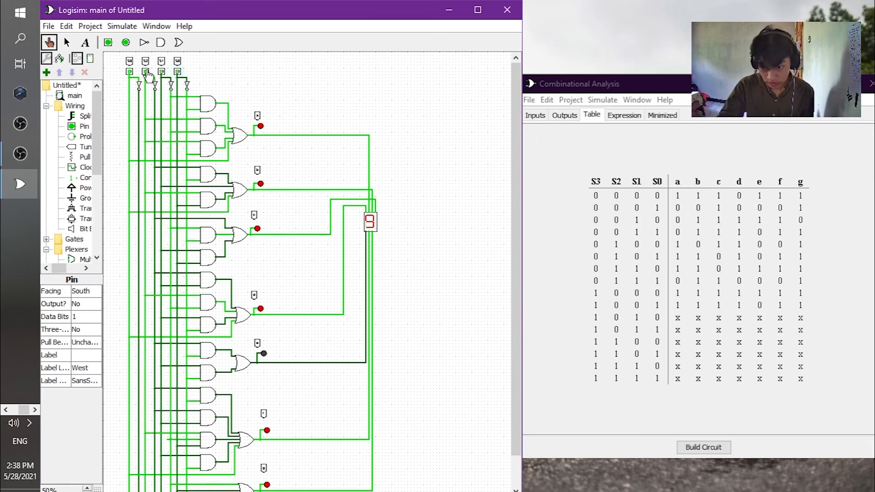
pyautogui.click(146, 72)
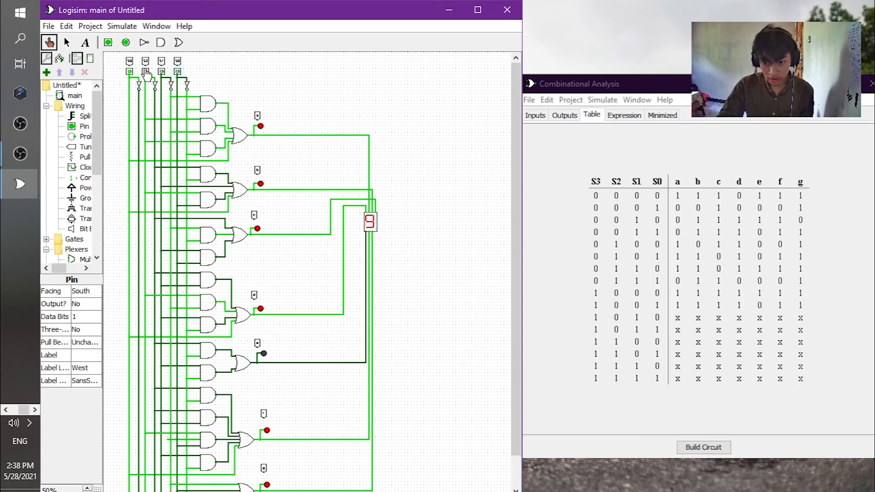
pyautogui.click(178, 73)
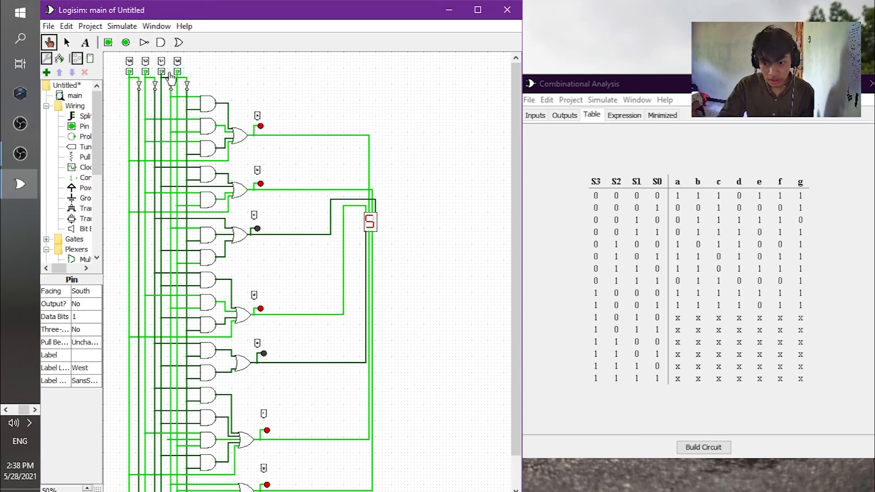
# - Test the don't-care rows 1110 and 1111: set S1 to 1 and S0 to 0, and set S0 to 1
pyautogui.click(177, 73)
pyautogui.click(177, 74)
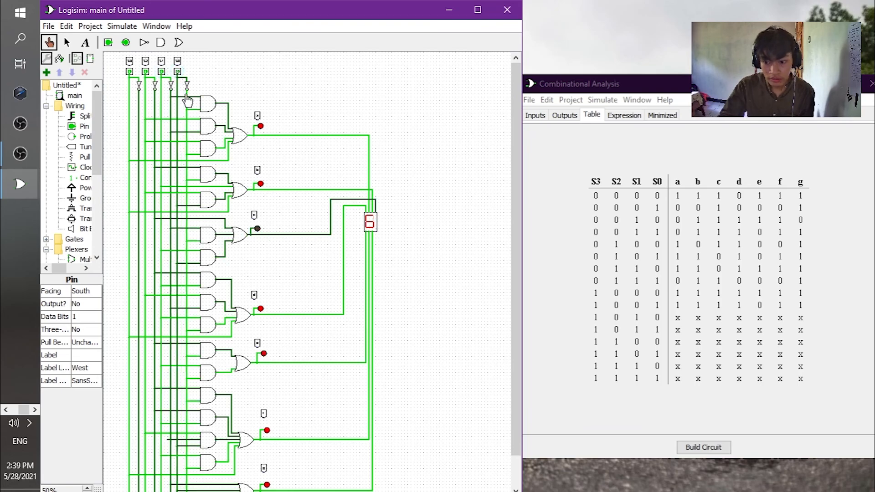
pyautogui.click(177, 73)
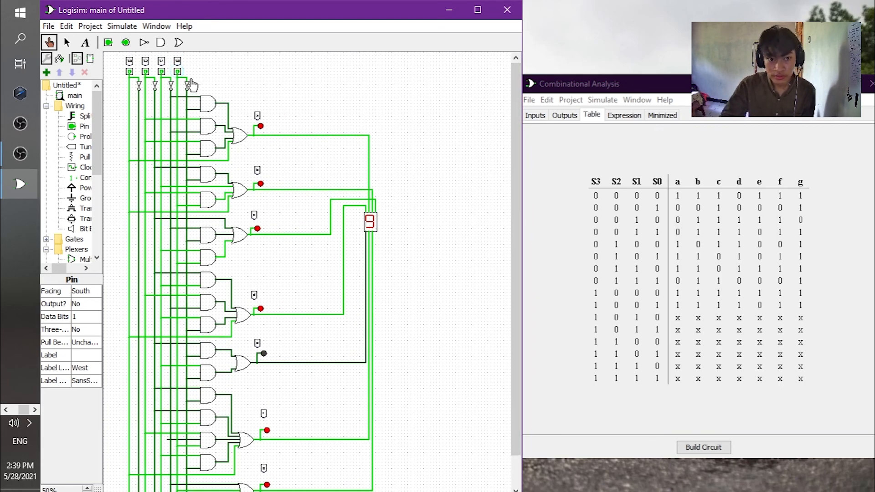
# - Reset all four inputs S3, S2, S1 and S0 to 0
pyautogui.click(178, 73)
pyautogui.click(162, 73)
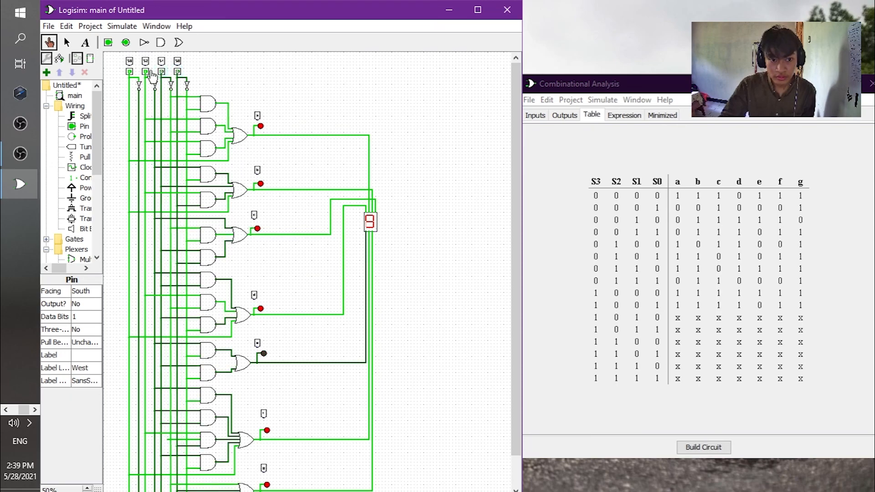
pyautogui.click(146, 74)
pyautogui.click(130, 73)
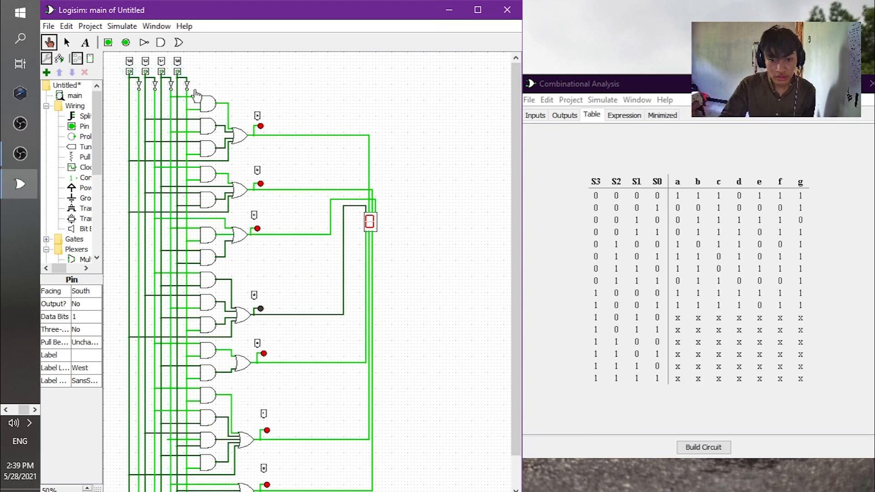